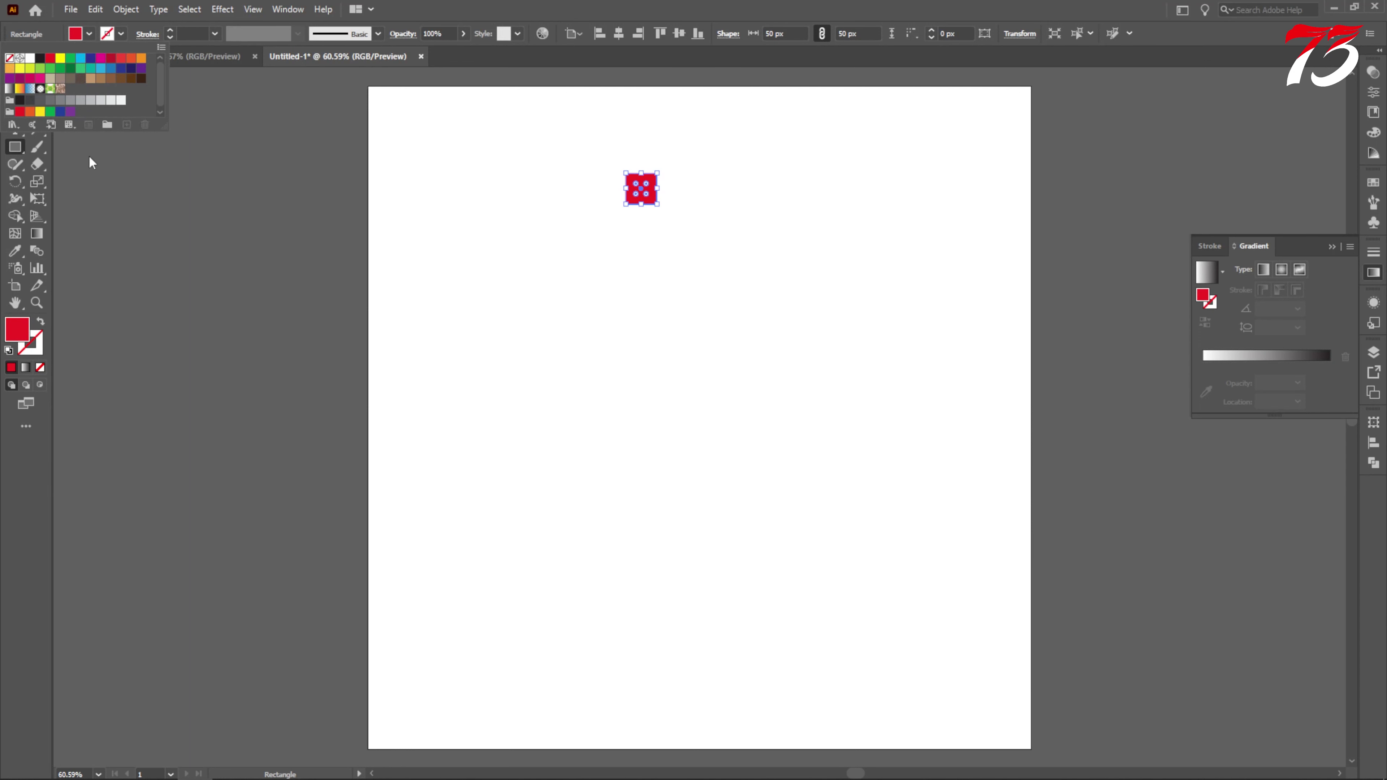
Align the red 50 px square to the artboard's top-left corner.
left_click(15, 77)
left_click(610, 35)
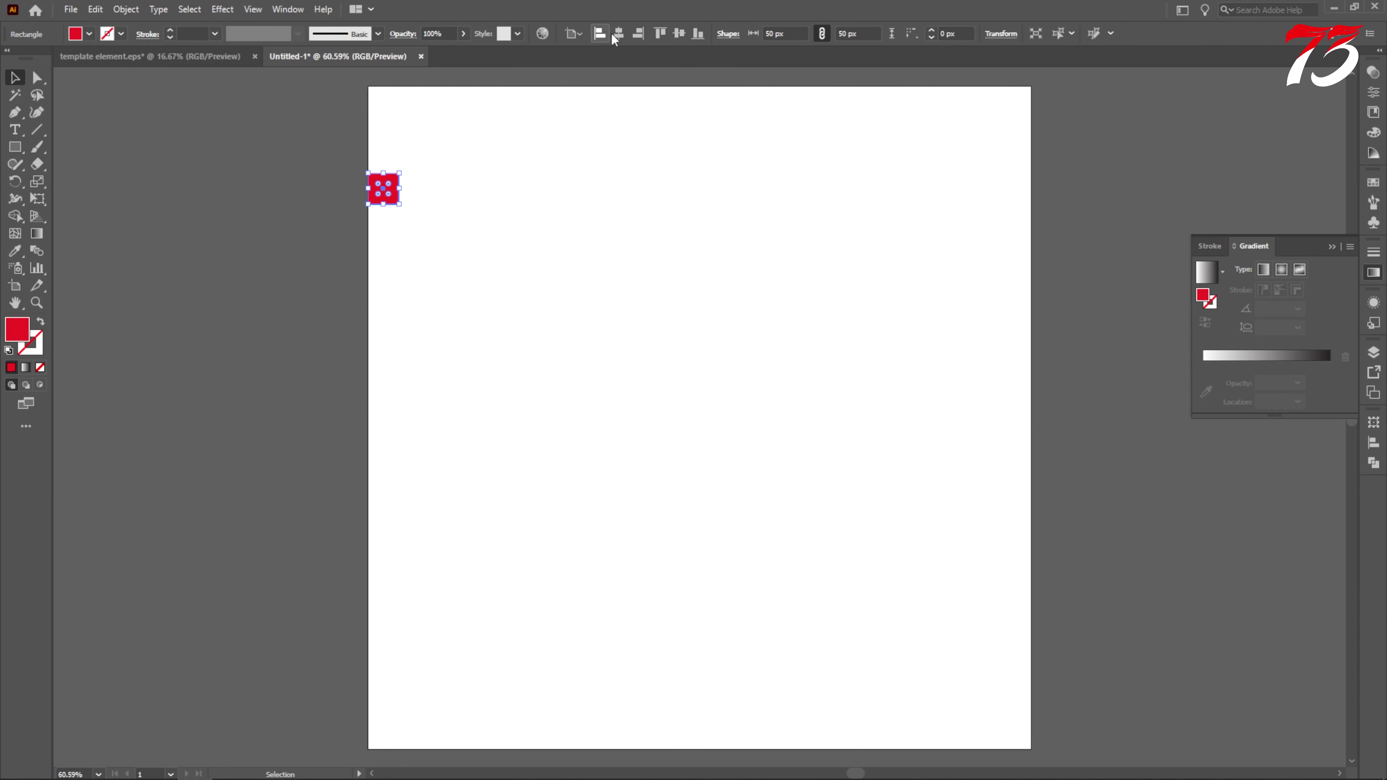
left_click(659, 32)
left_click(292, 218)
Duplicate the red square and align the copy to the artboard's bottom-right corner.
scroll(298, 213, "down", 1)
left_click_drag(370, 124, 434, 192, "alt")
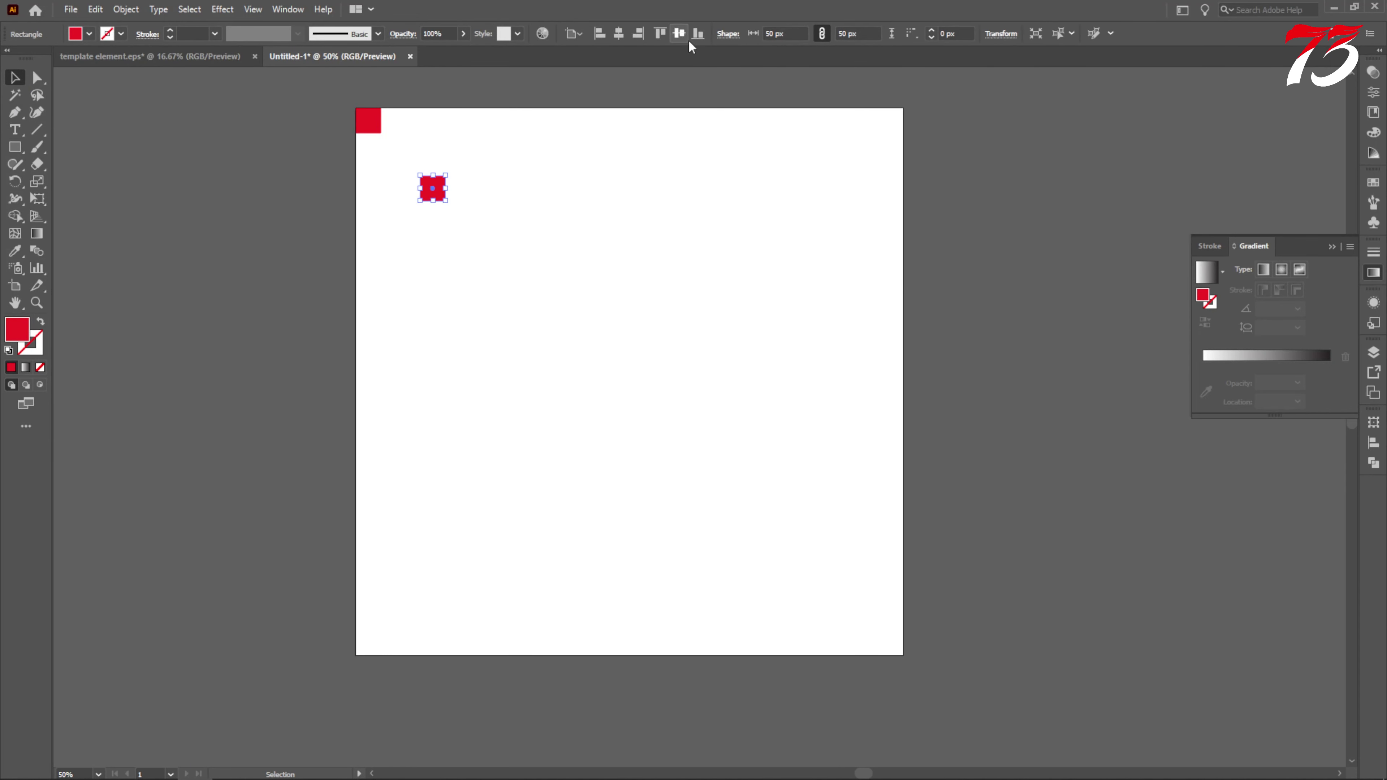
left_click(698, 33)
left_click(638, 33)
left_click(590, 148)
Show the rulers and place a vertical and a horizontal guide along the inner edges of the top-left red square.
scroll(437, 126, "up", 5)
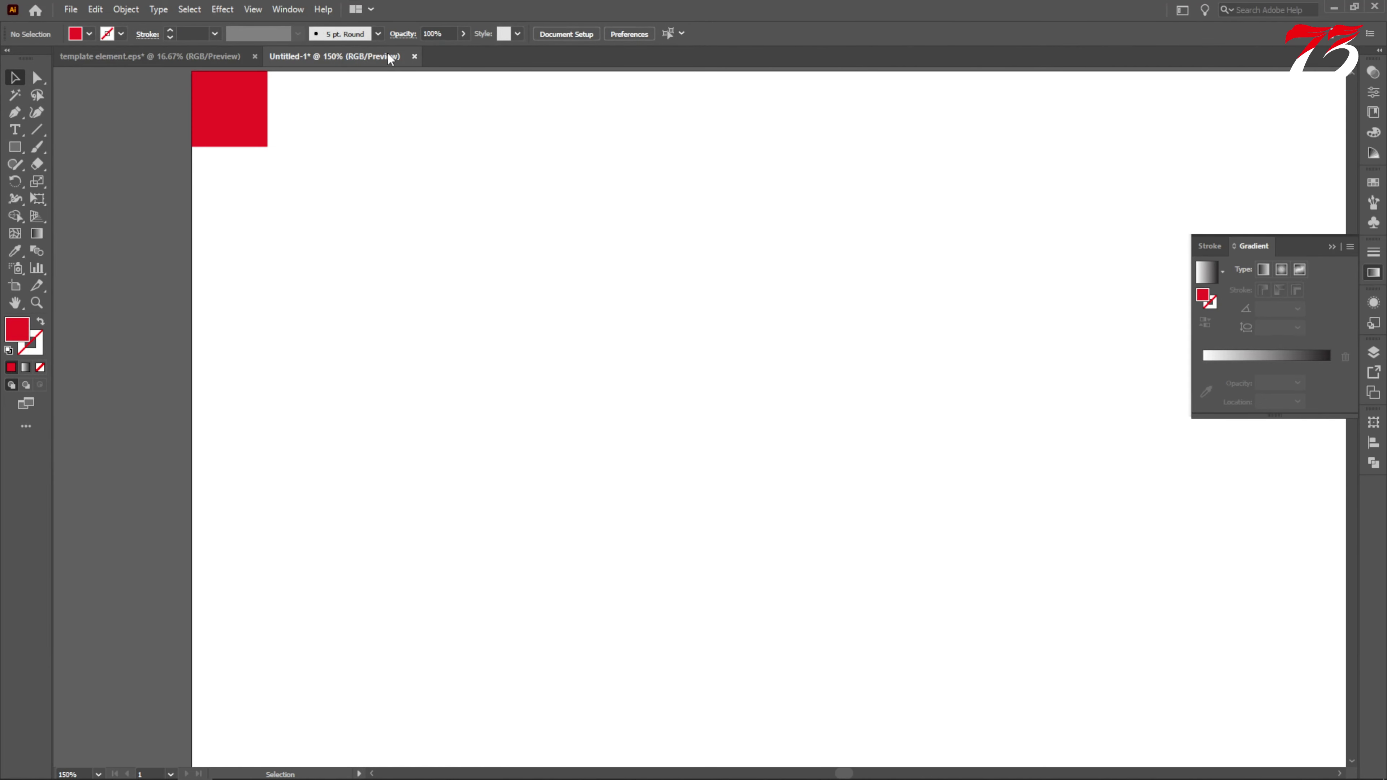
key("ctrl+r")
scroll(355, 82, "up", 2)
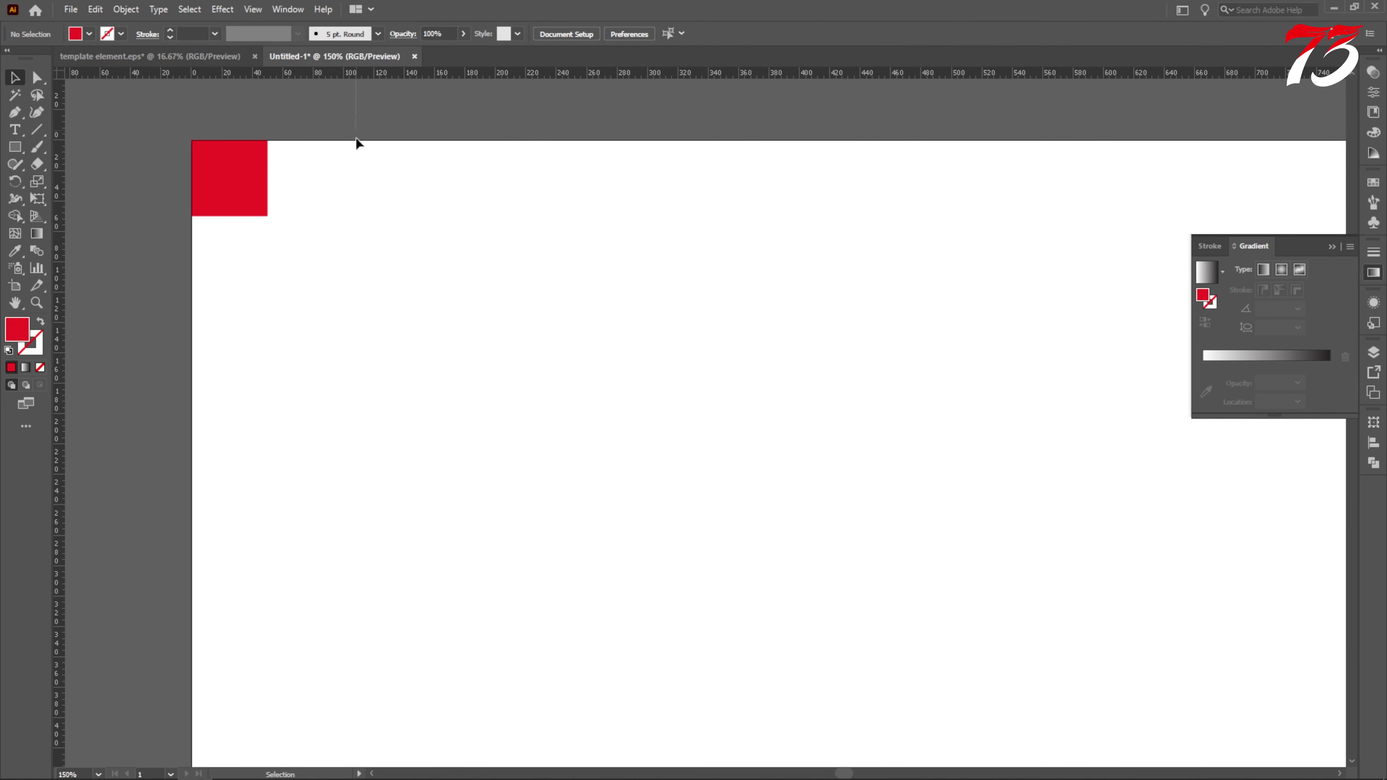
left_click_drag(362, 75, 267, 154, "alt")
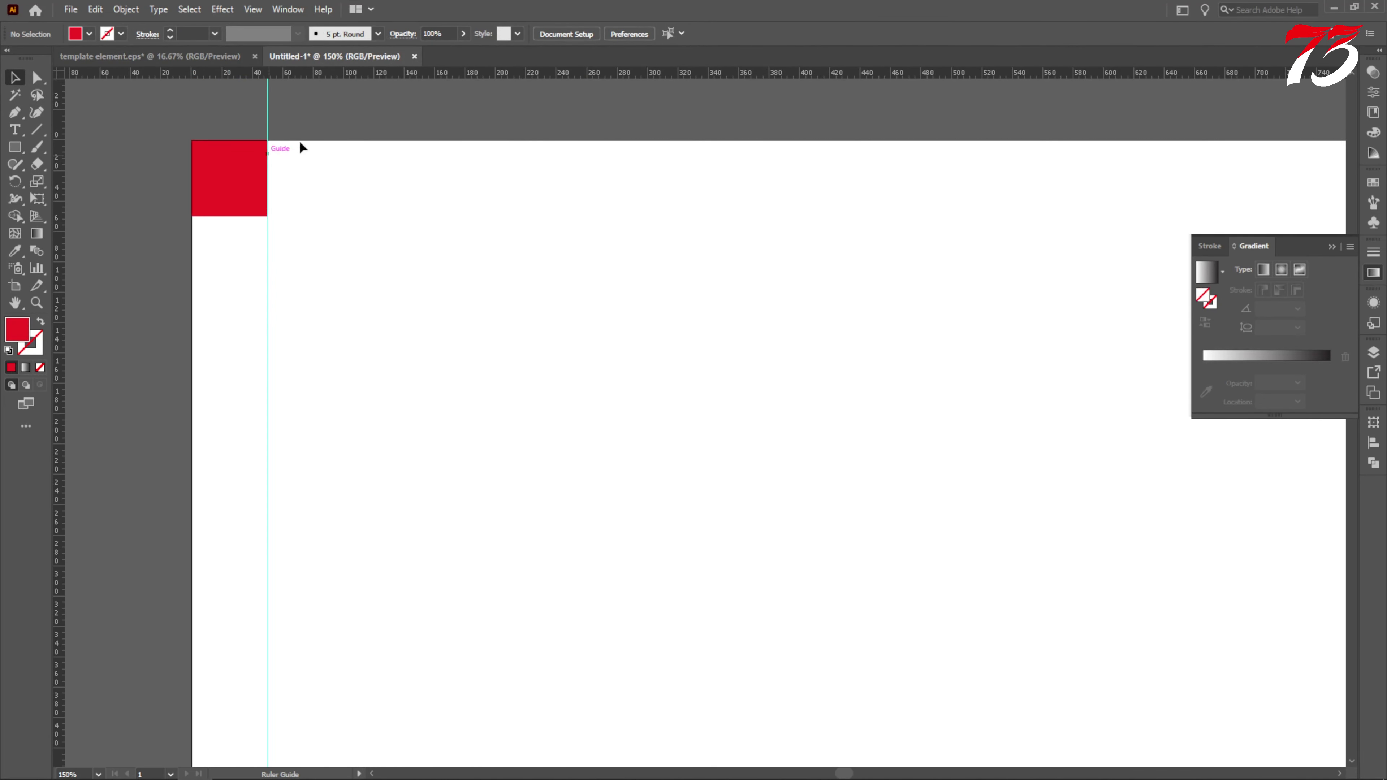
left_click_drag(386, 76, 331, 213)
Place a vertical and a horizontal guide along the inner edges of the bottom-right red square.
scroll(303, 222, "down", 5)
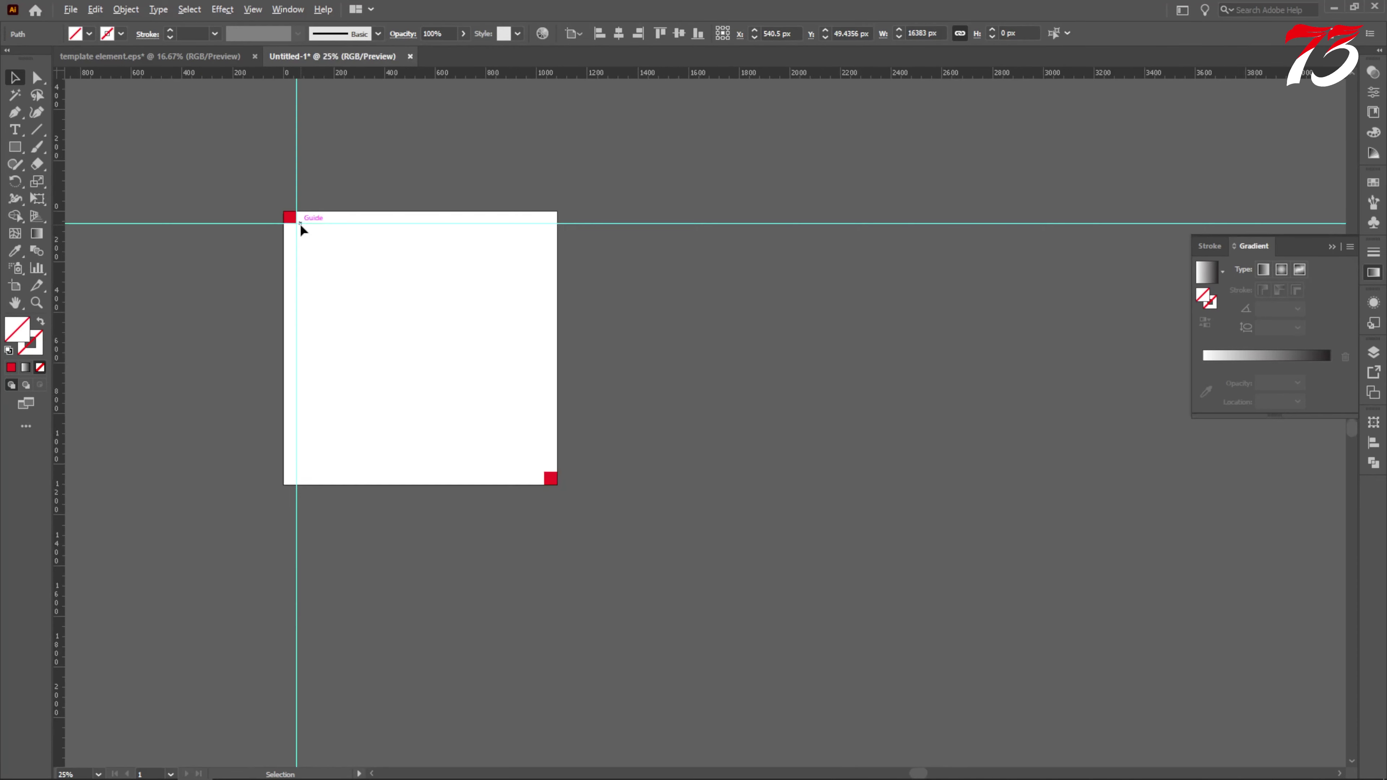
scroll(533, 441, "up", 5)
left_click_drag(566, 78, 596, 211, "alt")
left_click_drag(700, 72, 687, 212)
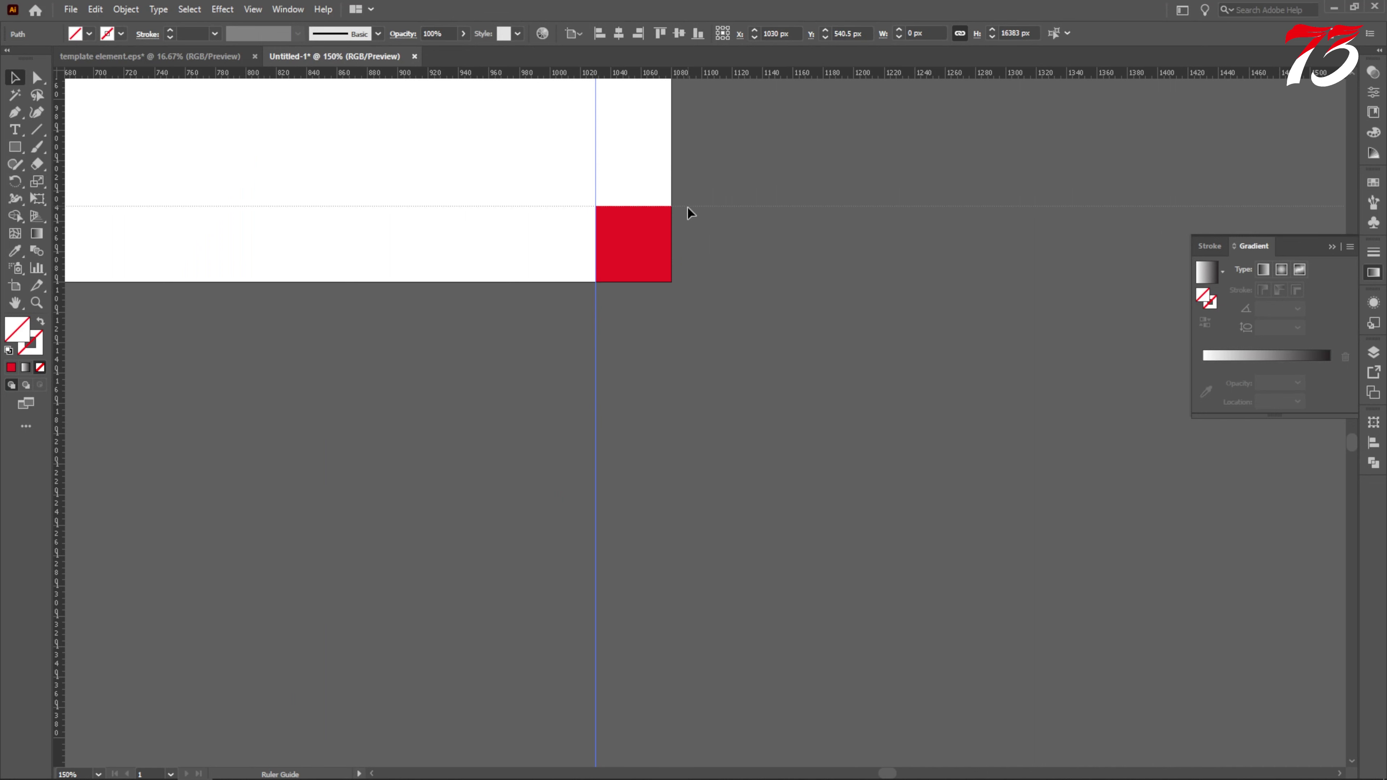
Delete both red squares from the artboard corners.
left_click(647, 253)
key("Delete")
scroll(729, 358, "down", 6)
scroll(619, 311, "up", 3)
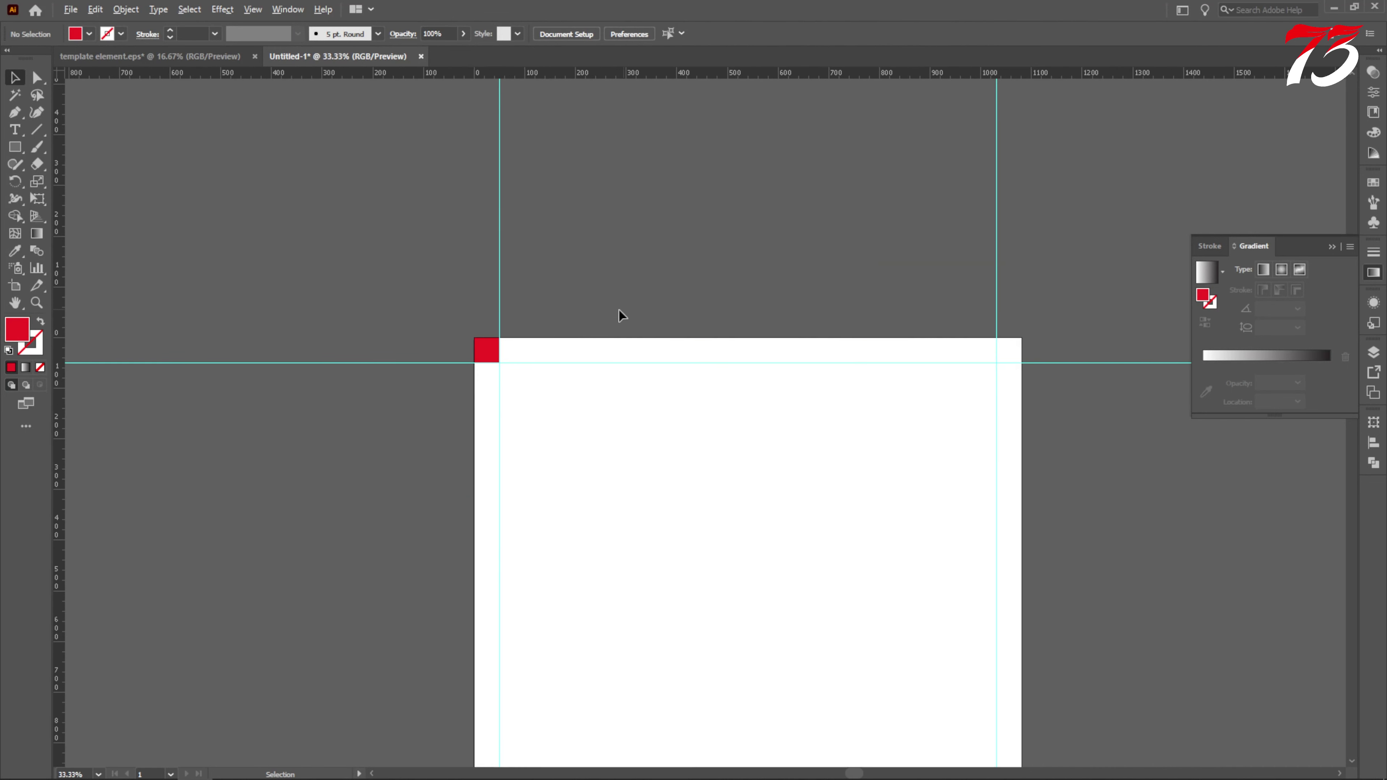
left_click(493, 344)
key("Delete")
Lock the four margin guides together with Layer 1 and add a new layer above it.
scroll(497, 308, "down", 4)
left_click_drag(457, 254, 720, 563)
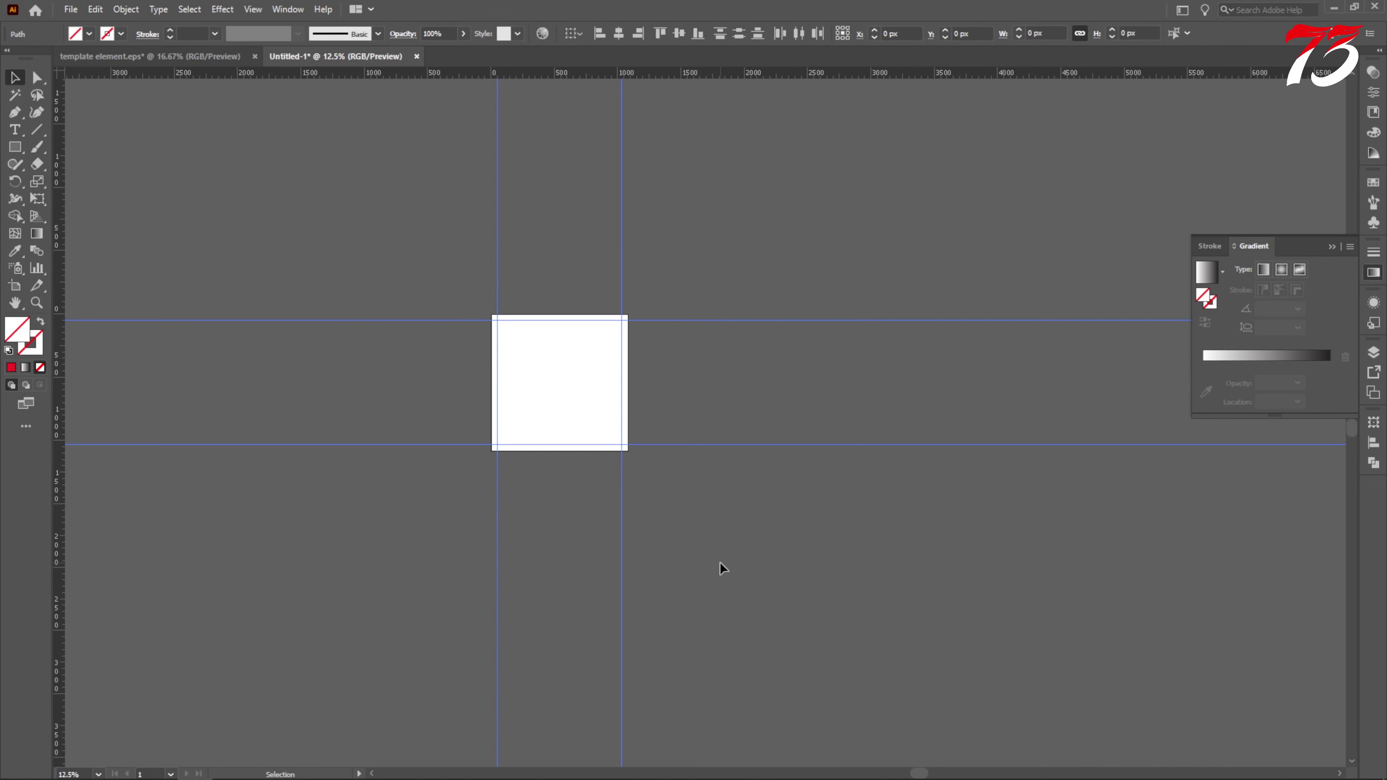
key("ctrl+2")
key("F7")
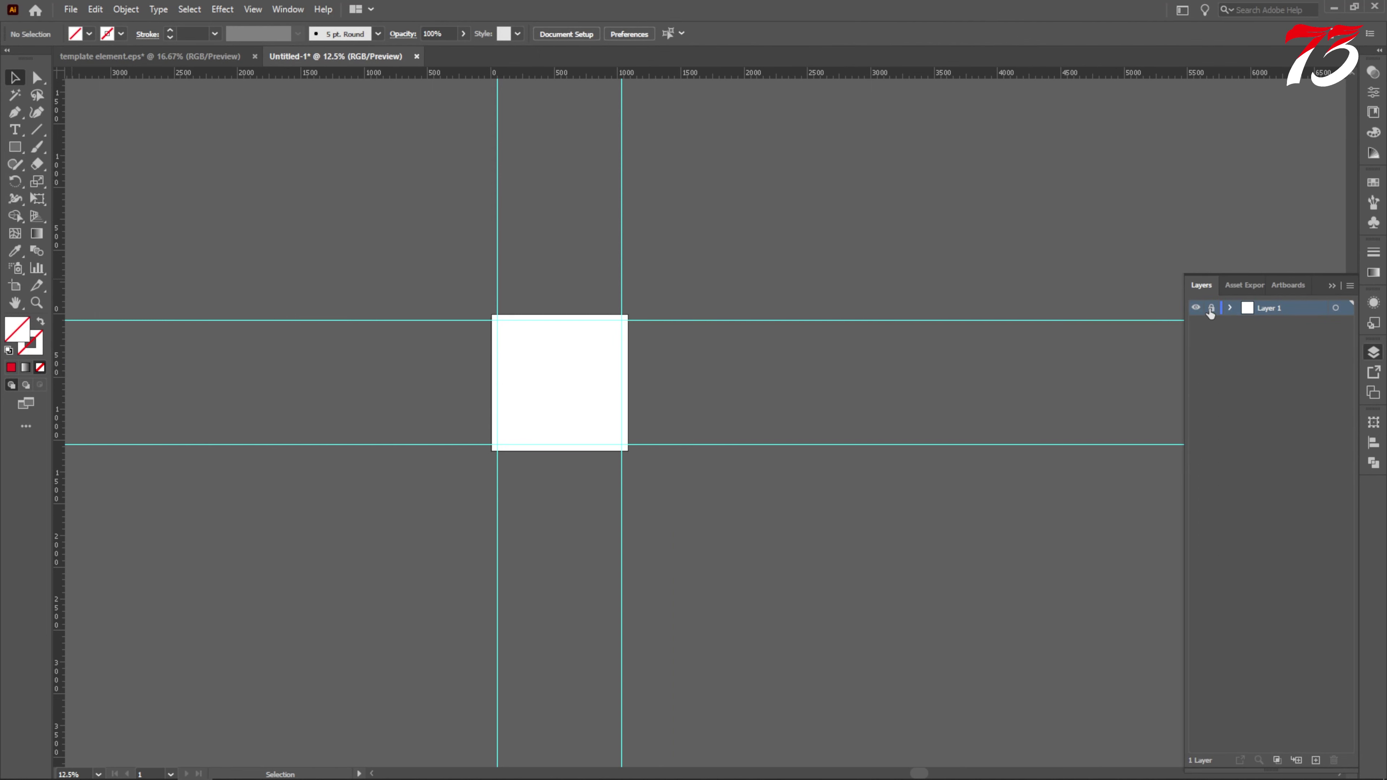
left_click(1316, 759)
Bring the dog photo, color swatches, texture and small paw graphic from template element.eps into Untitled-1 beside the artboard.
left_click(112, 56)
left_click_drag(1113, 639, 1113, 639)
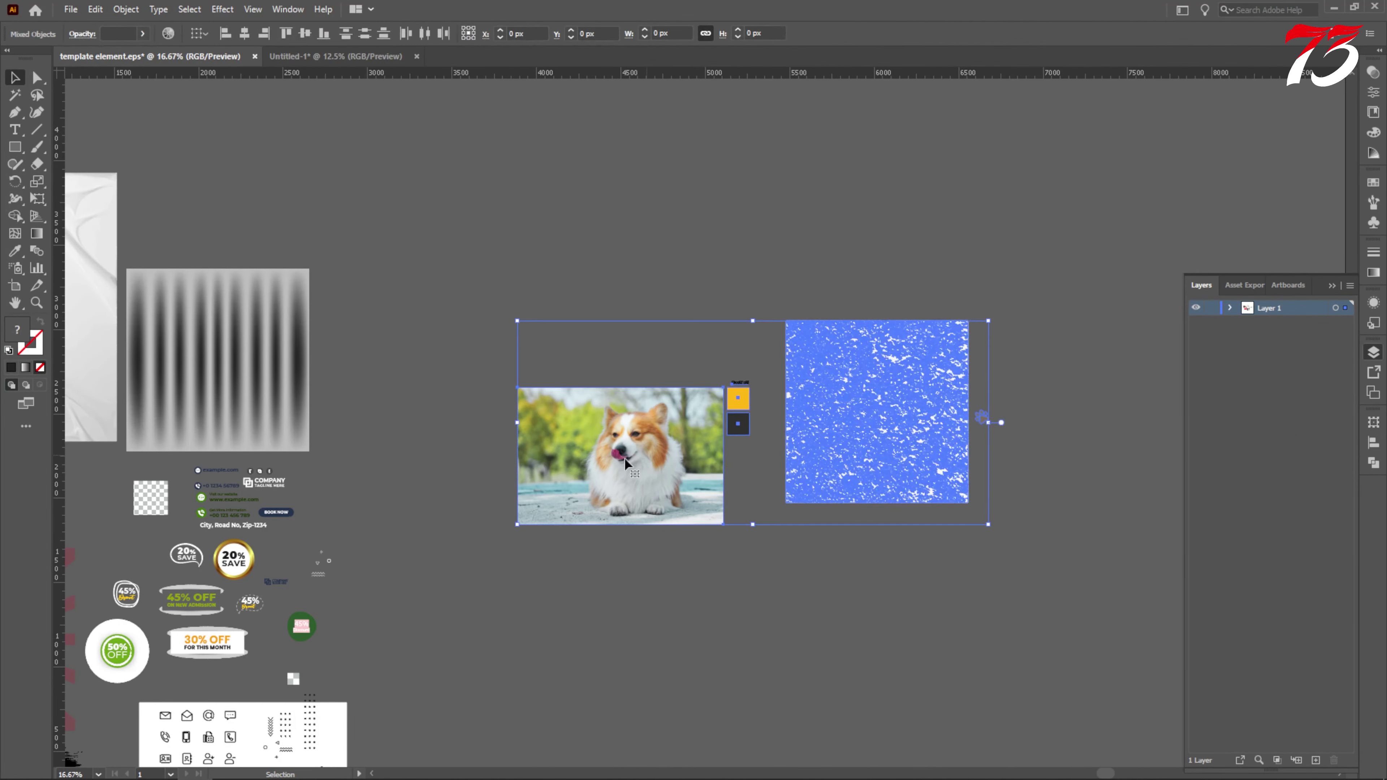
left_click_drag(625, 459, 328, 63)
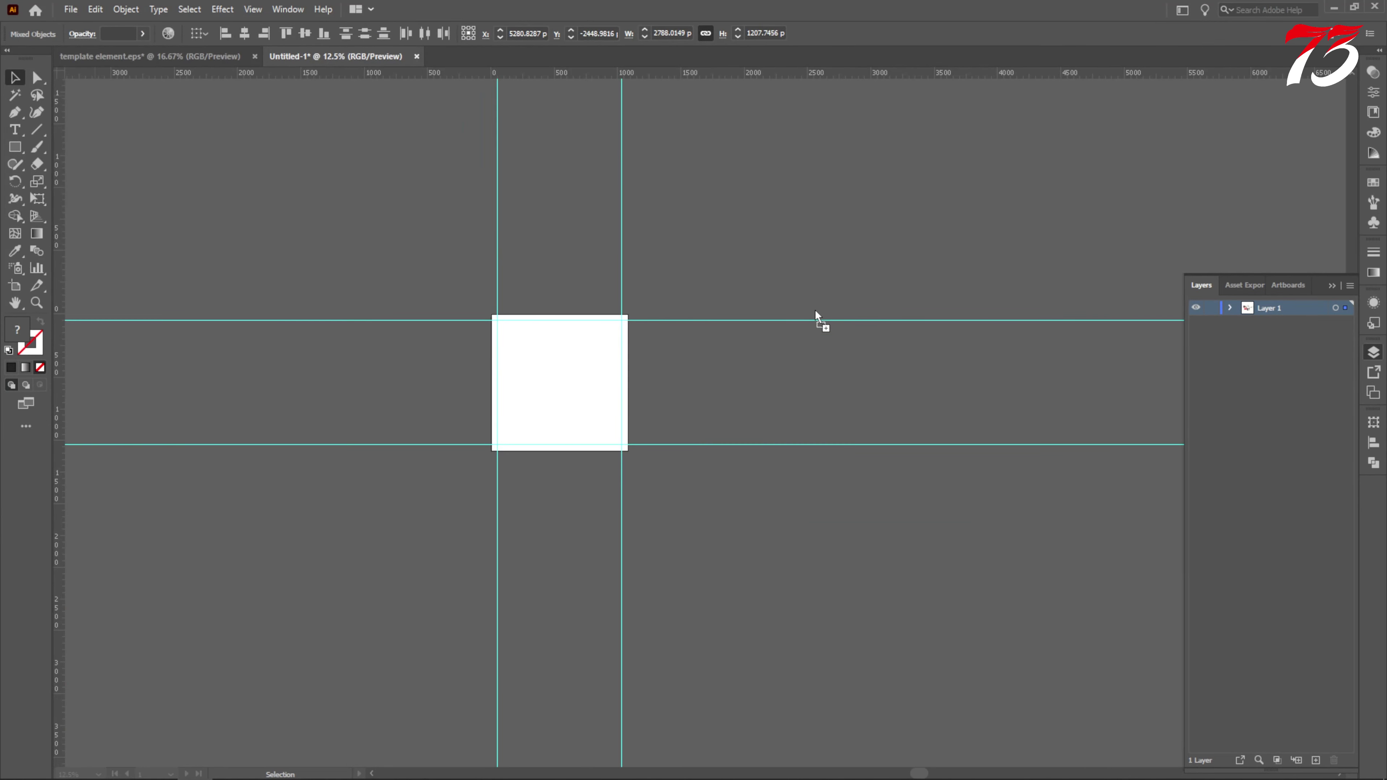
left_click_drag(894, 529, 876, 560)
left_click(876, 560)
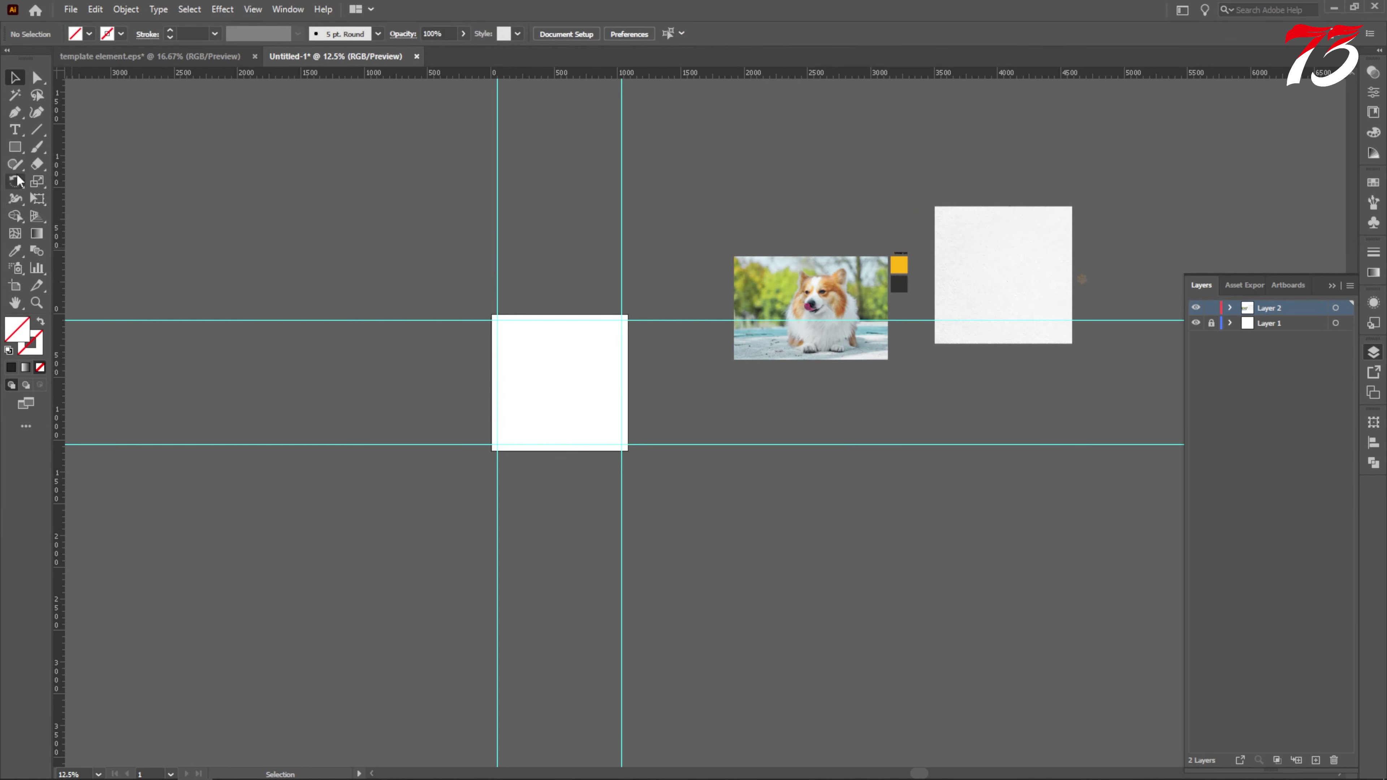
Create a rectangle 1080 px wide and 1080 px high on the new layer.
left_click(16, 145)
left_click(582, 382)
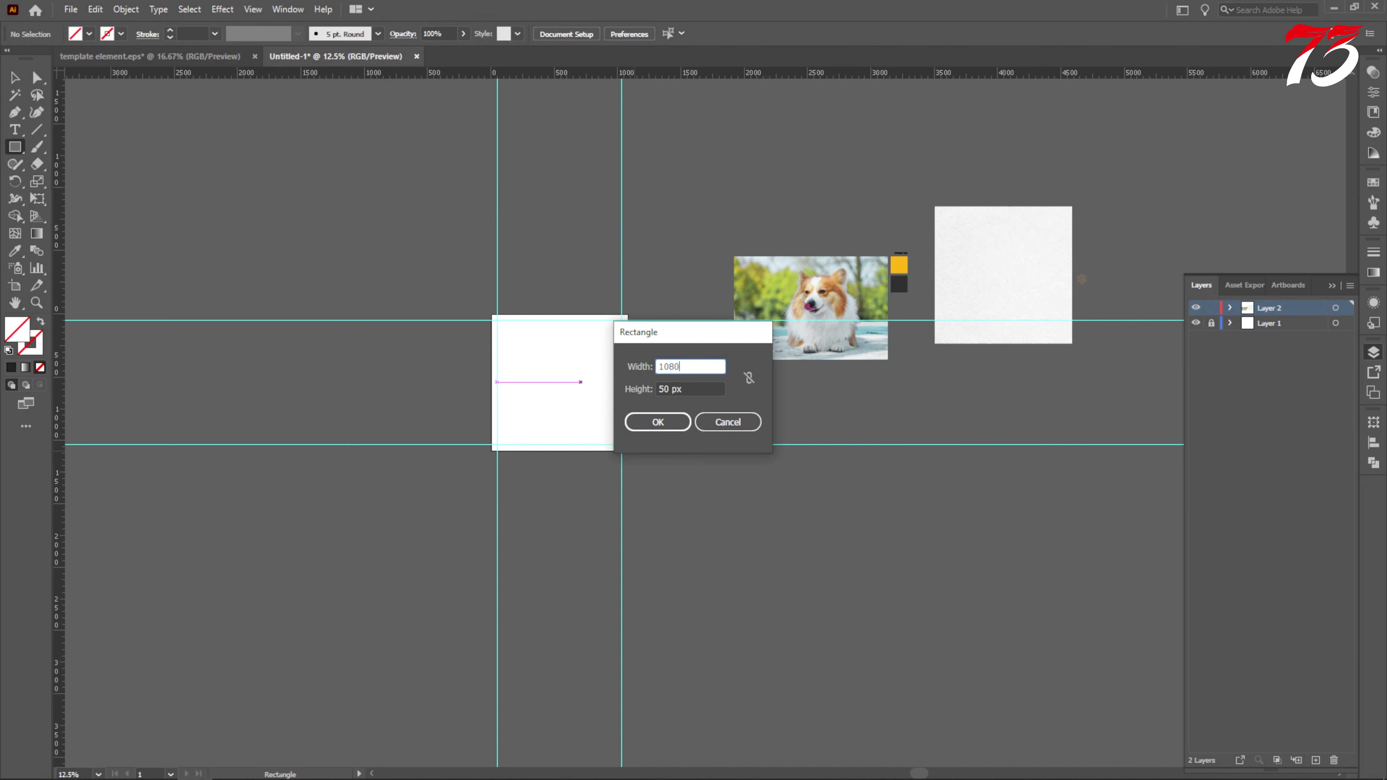
key("Tab")
type("10")
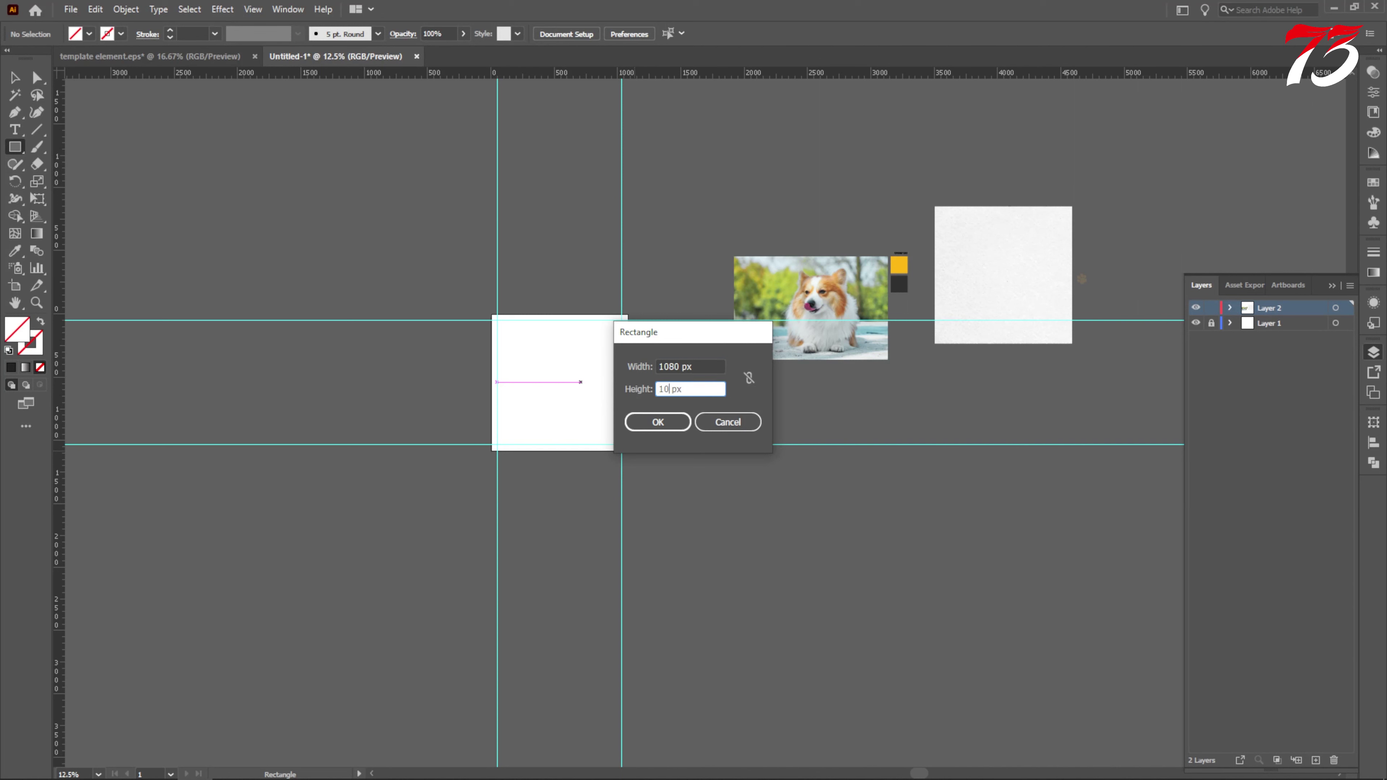
type("80")
key("Return")
Fill the 1080 px square with white and align it to the artboard's horizontal center and top edge.
left_click(18, 253)
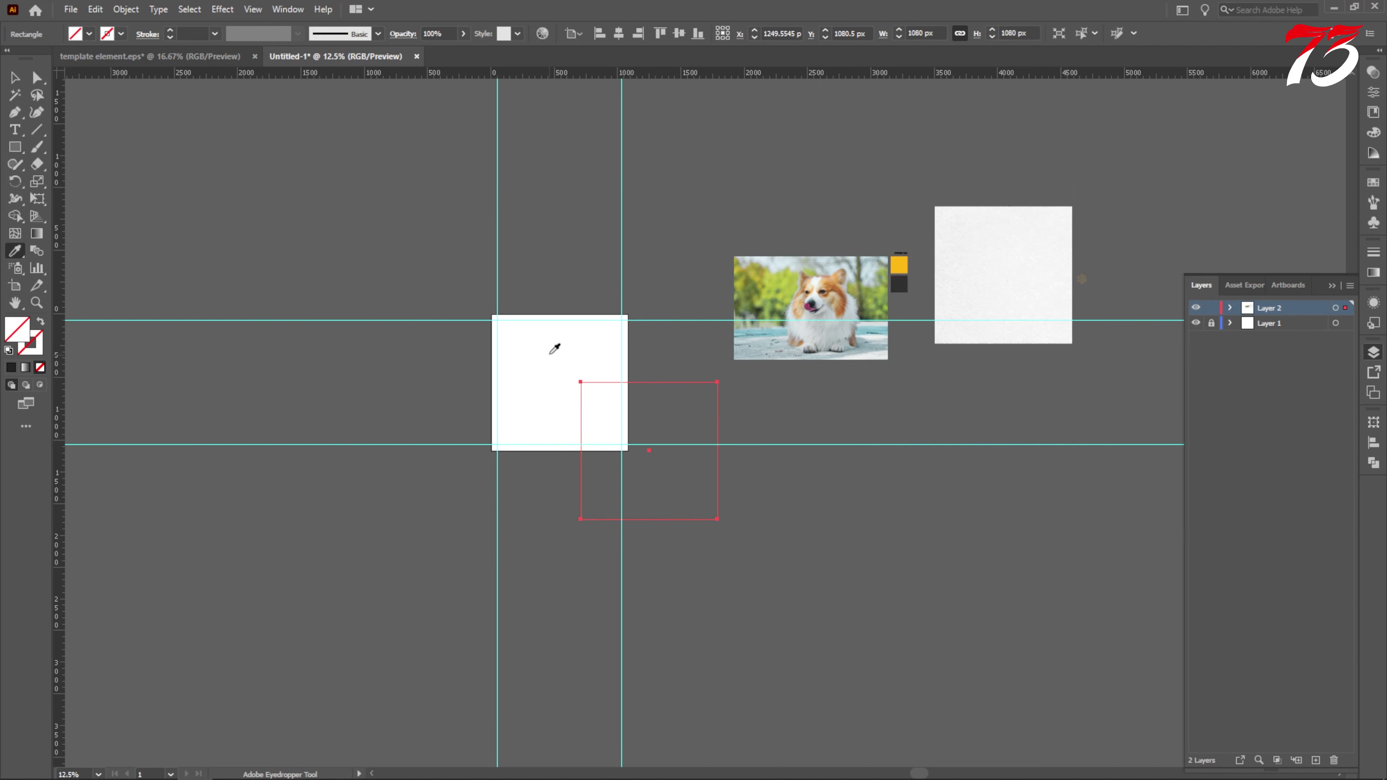
left_click(554, 350)
key("v")
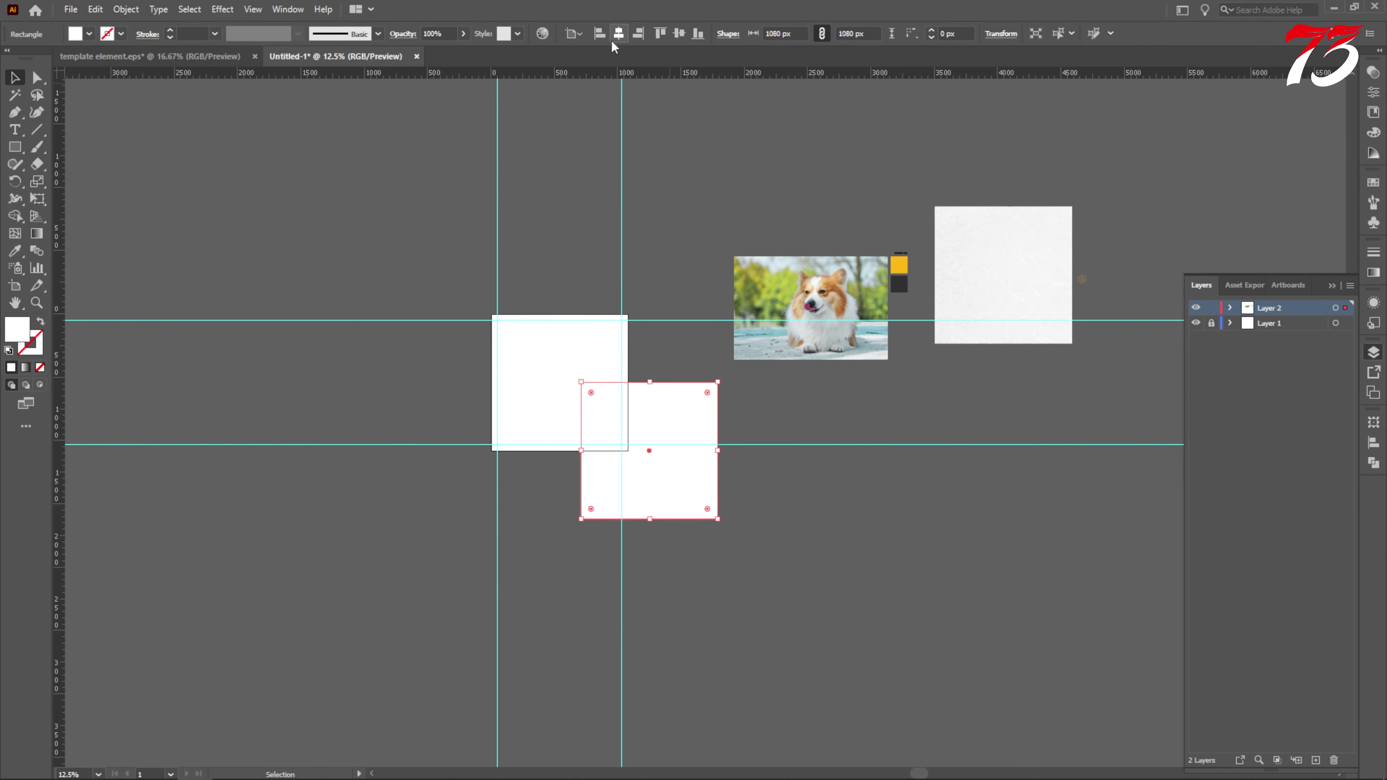
left_click(619, 34)
left_click(660, 33)
left_click(650, 137)
Draw a circle about 1568 px in diameter overlapping the lower part of the artboard.
scroll(573, 501, "up", 1)
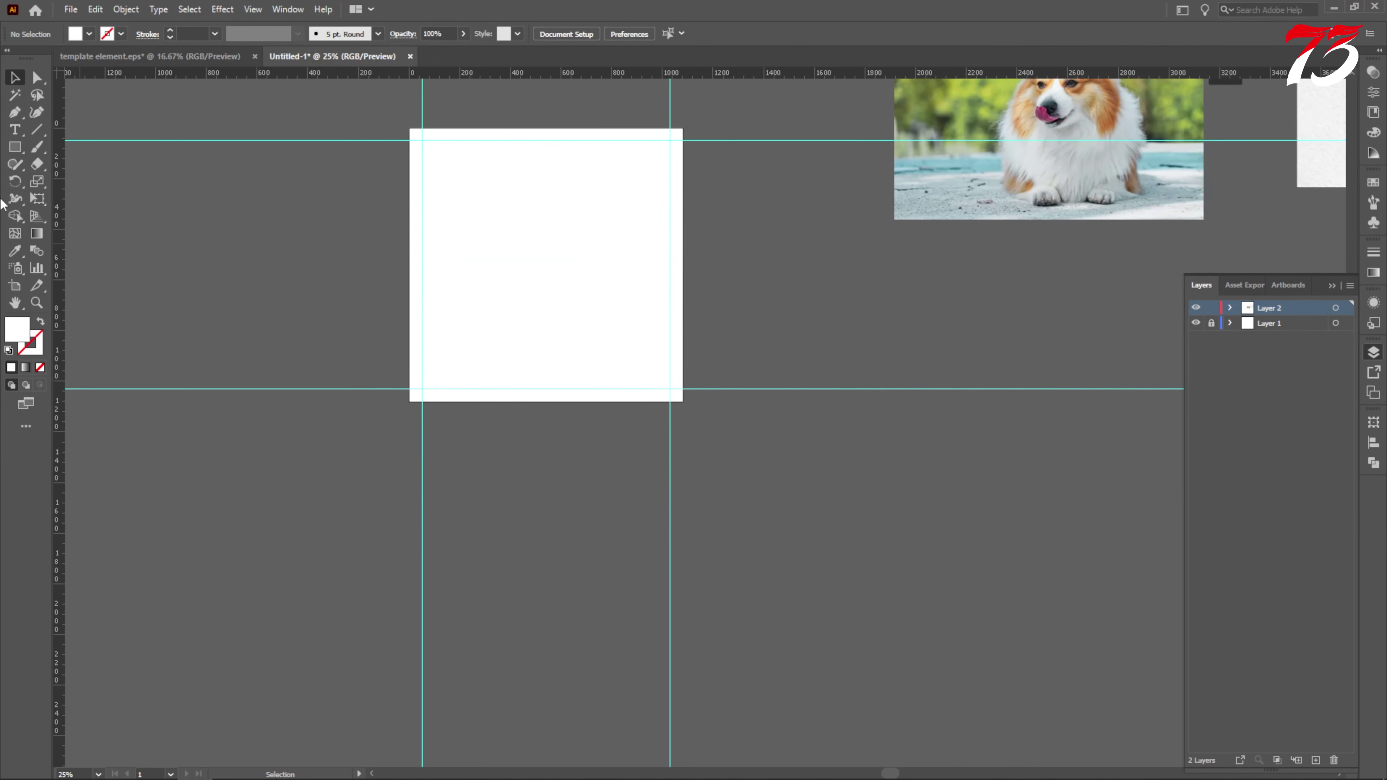
right_click(15, 147)
left_click(93, 182)
scroll(540, 381, "down", 3)
left_click_drag(539, 380, 689, 578)
scroll(690, 578, "up", 5)
Center the large circle horizontally on the artboard and move it slightly down.
left_click(14, 77)
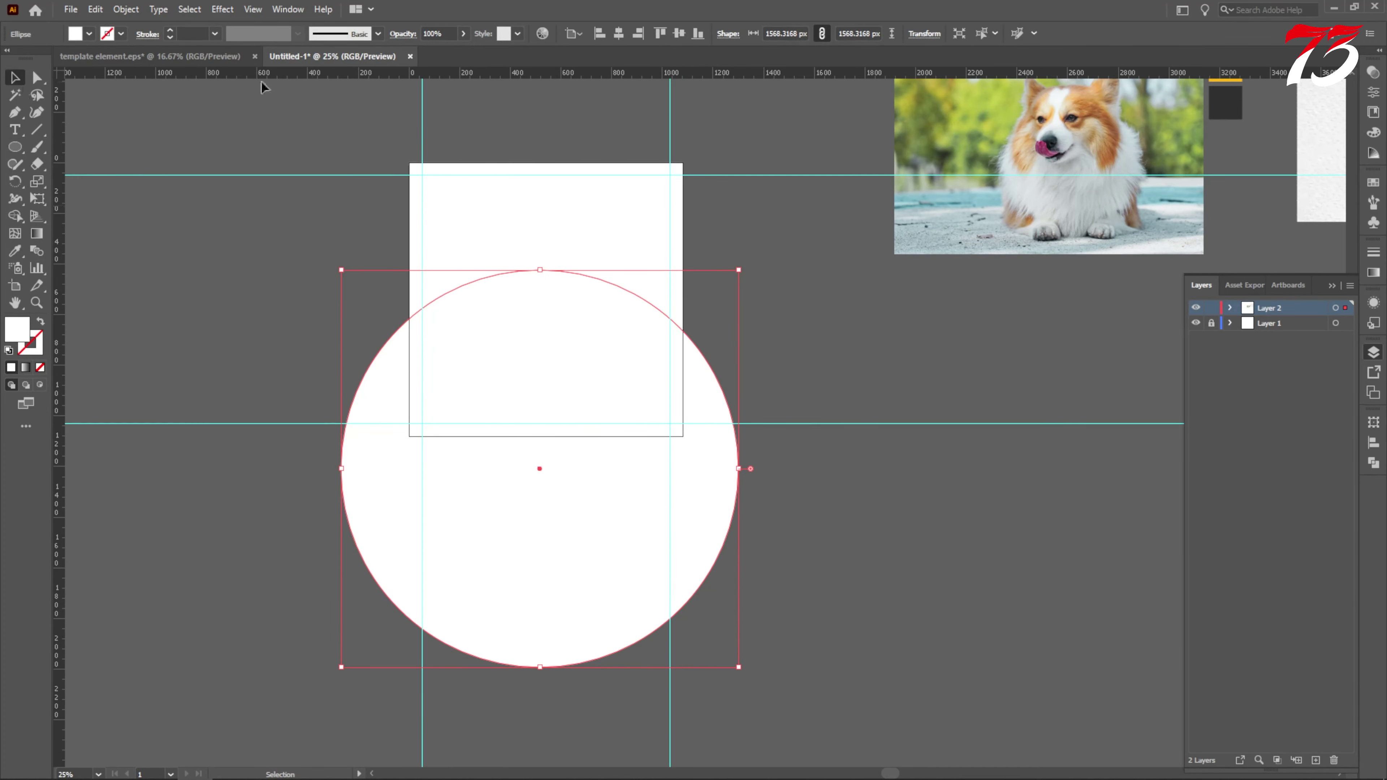
left_click(621, 33)
scroll(603, 316, "down", 3)
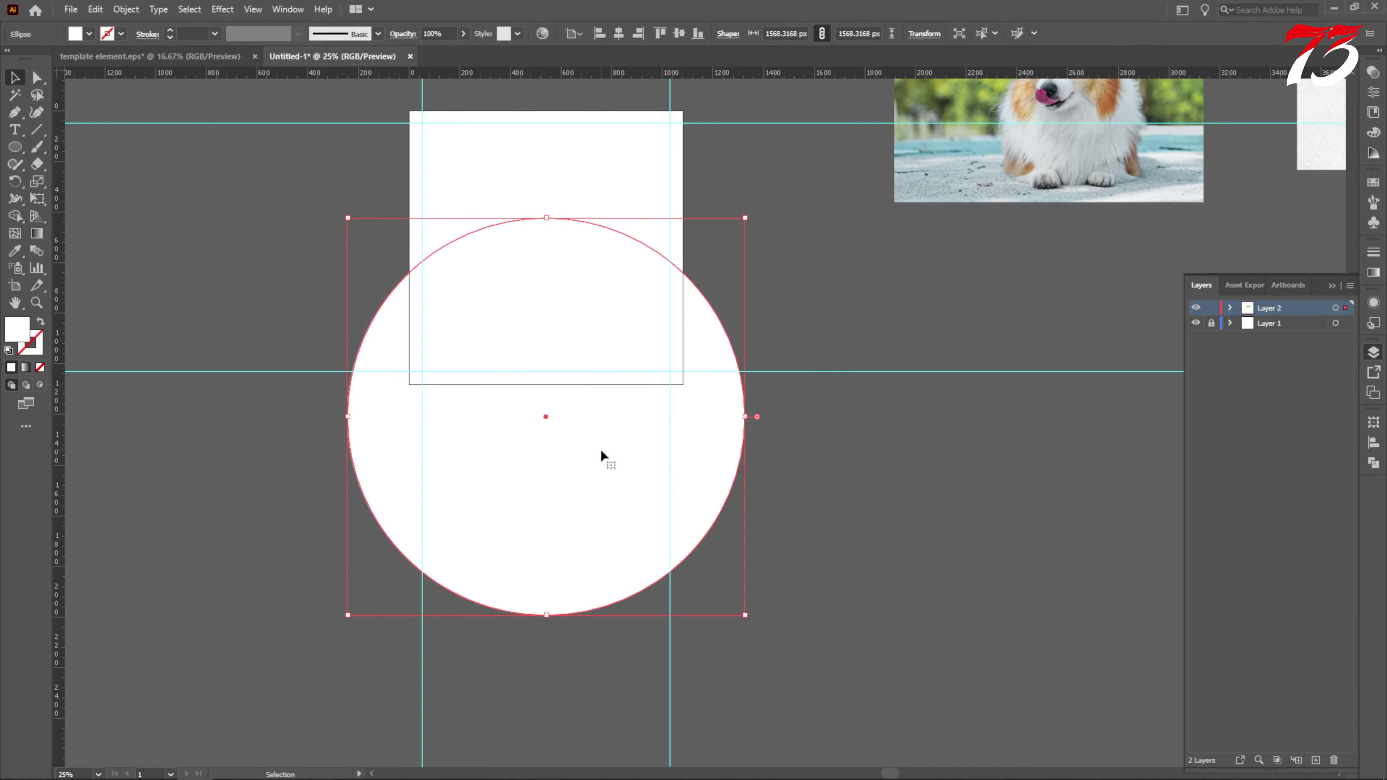
left_click_drag(601, 454, 607, 459)
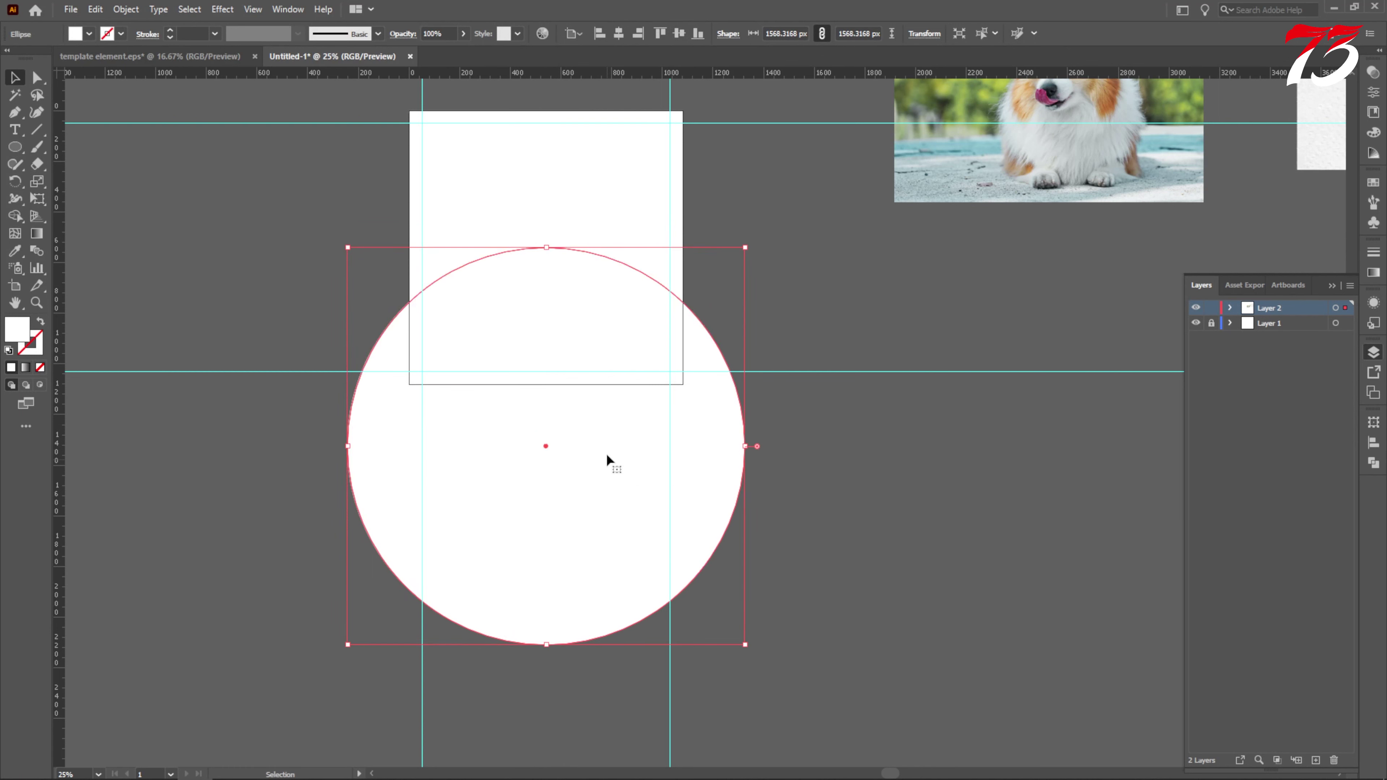
Fill the large circle with the yellow sampled from the swatch beside the dog photo.
key("i")
key("ctrl+minus")
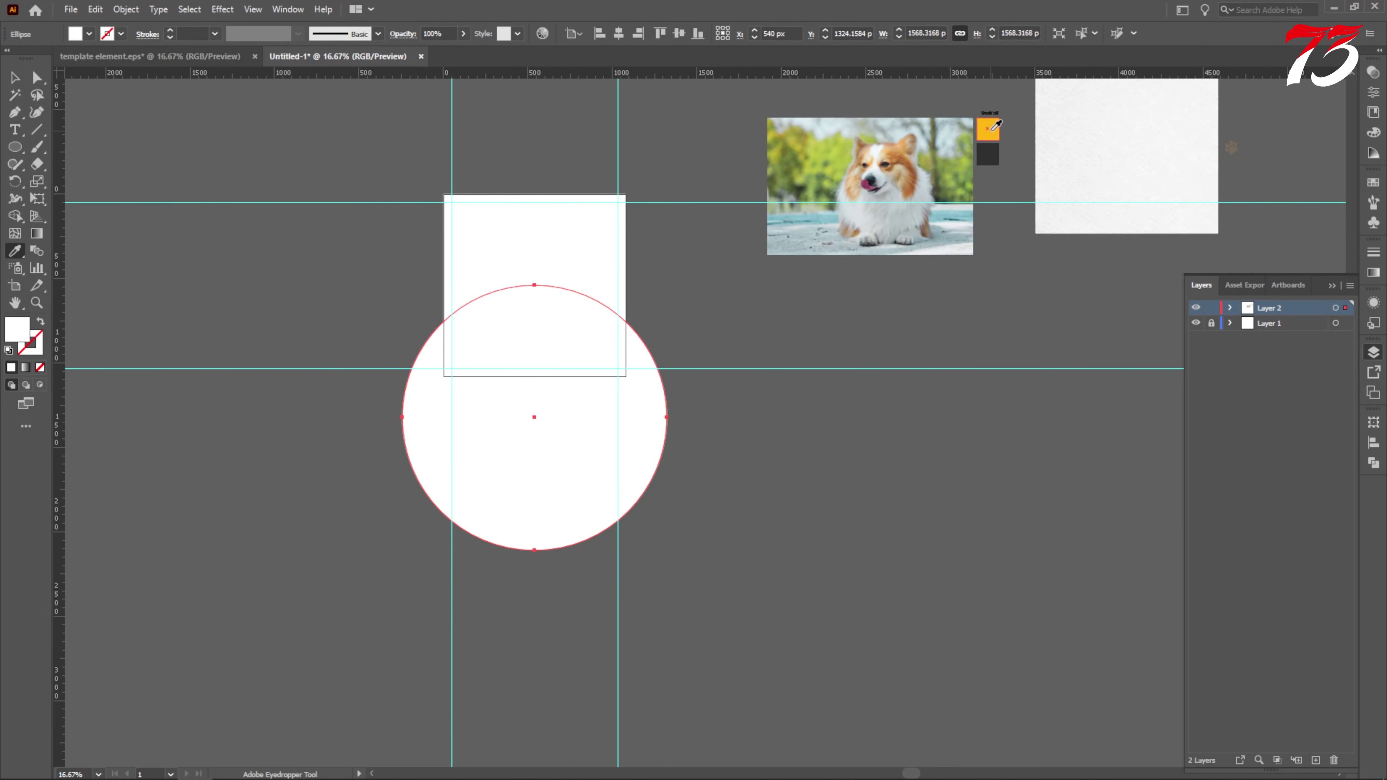
left_click(992, 129)
left_click(15, 82)
left_click(155, 226)
Flatten the yellow circle into an ellipse about 1463 px high and move it slightly up.
key("ctrl+plus")
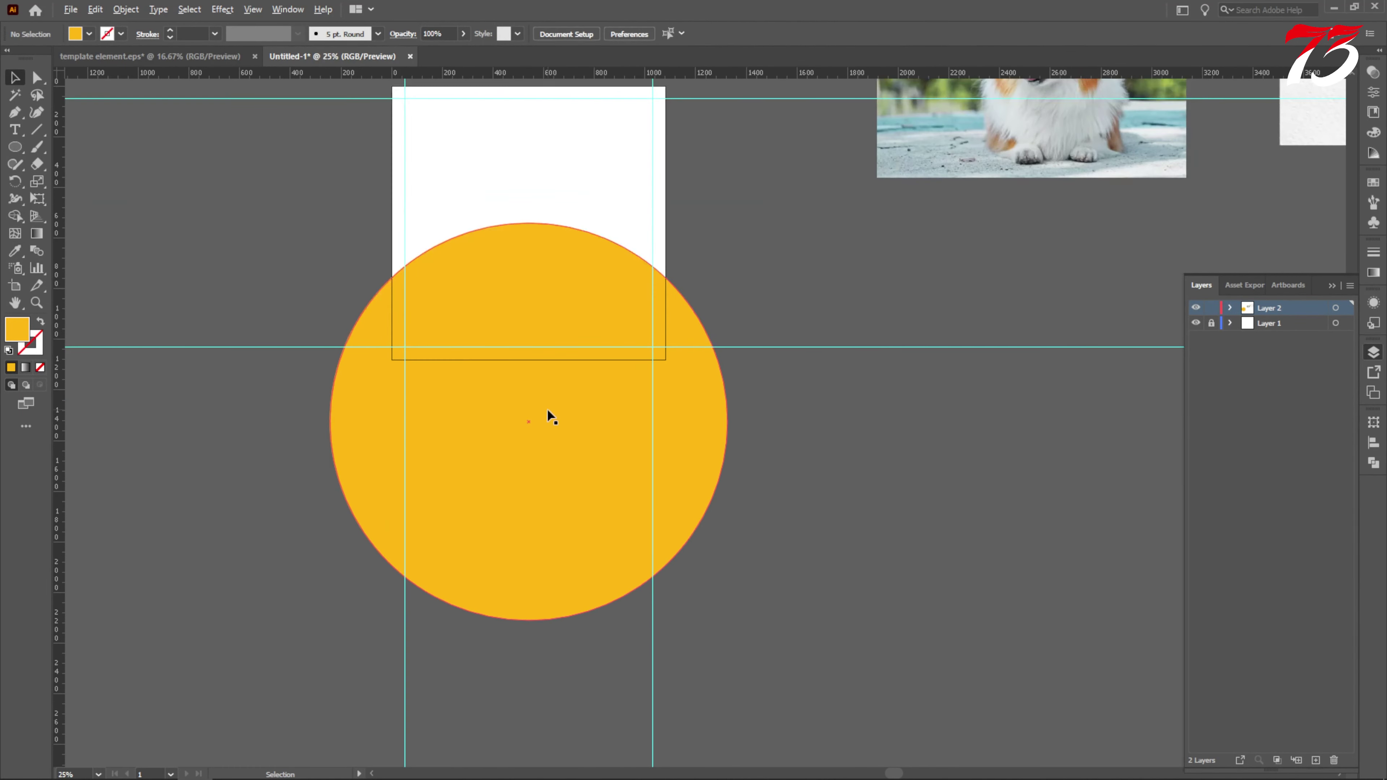
left_click(556, 428)
left_click_drag(529, 620, 529, 597)
left_click_drag(528, 200, 529, 226)
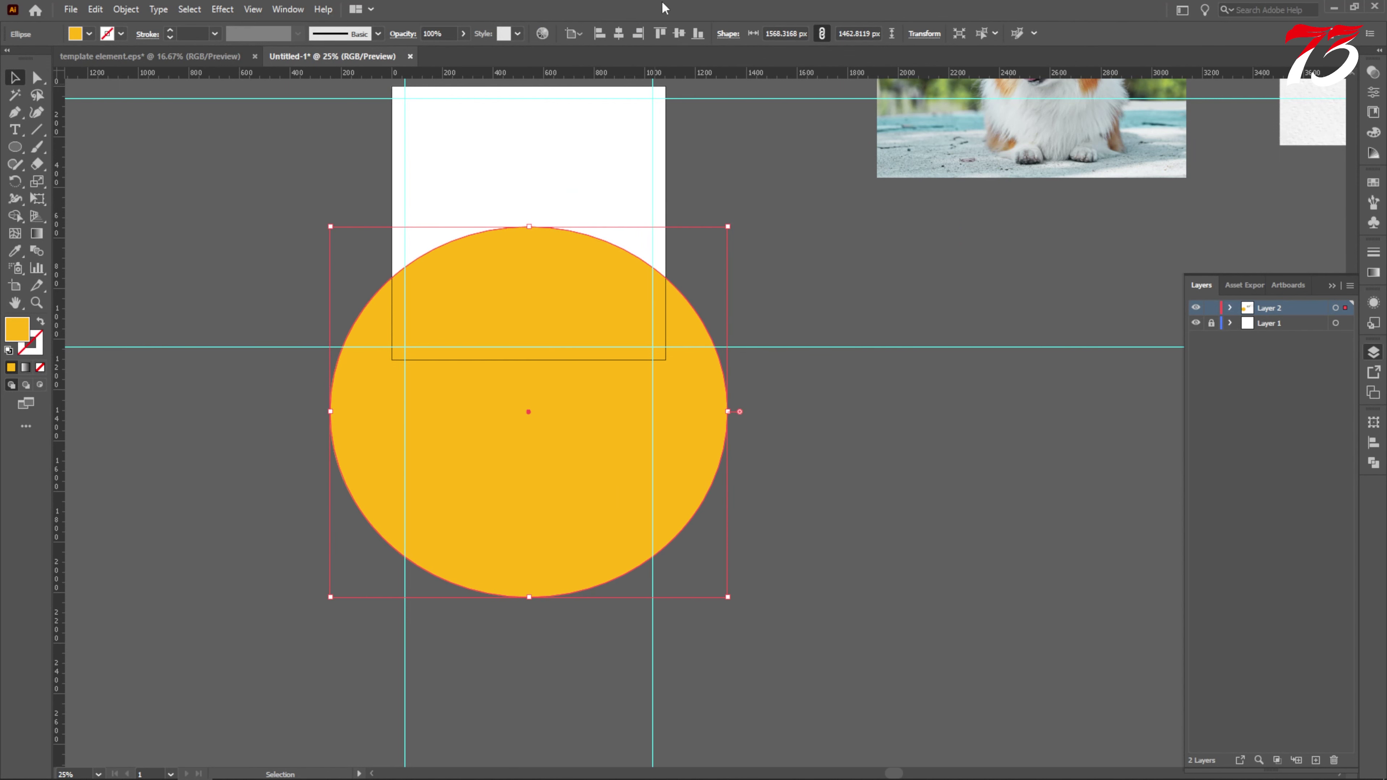
left_click_drag(560, 441, 561, 434)
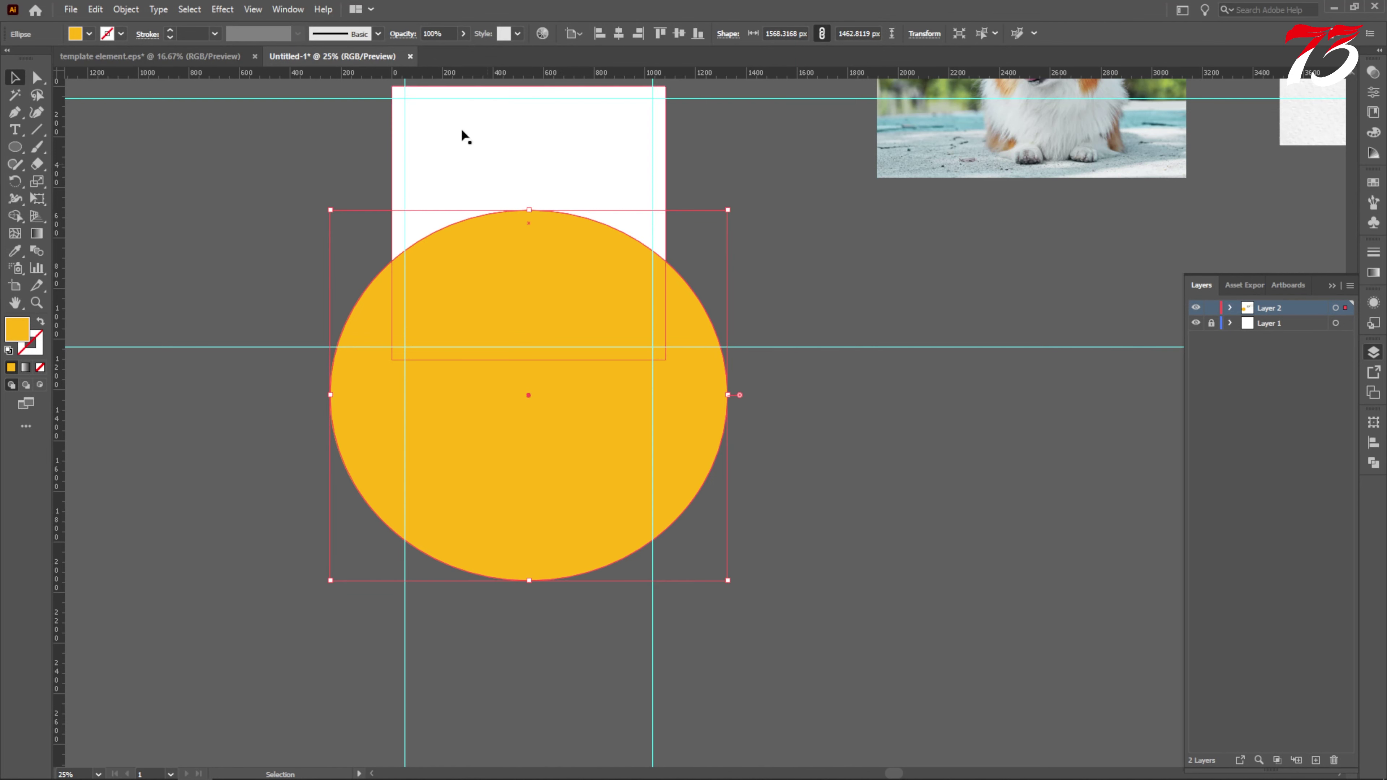
Try a 35 px outward offset of the yellow ellipse, filled with the dark gray swatch color.
left_click(125, 10)
mouse_move(229, 353)
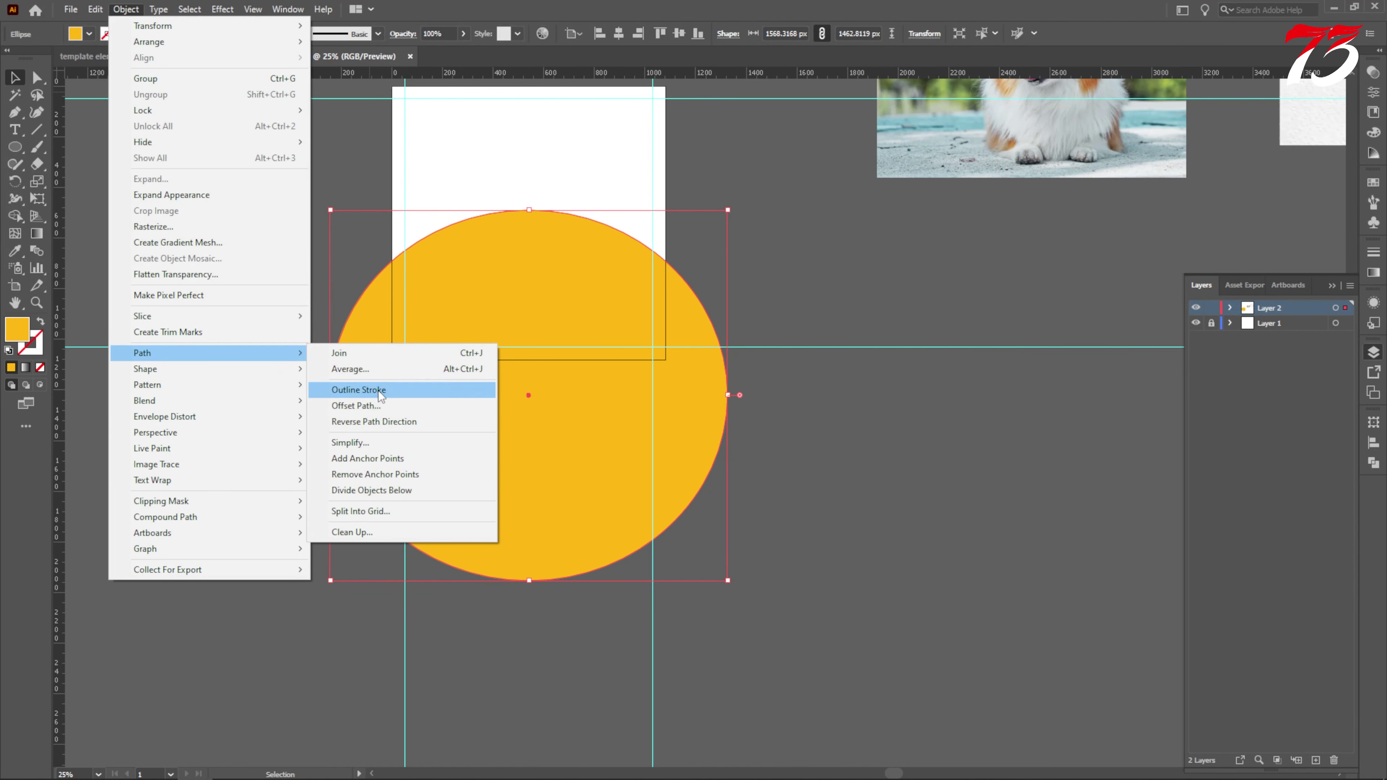
left_click(378, 406)
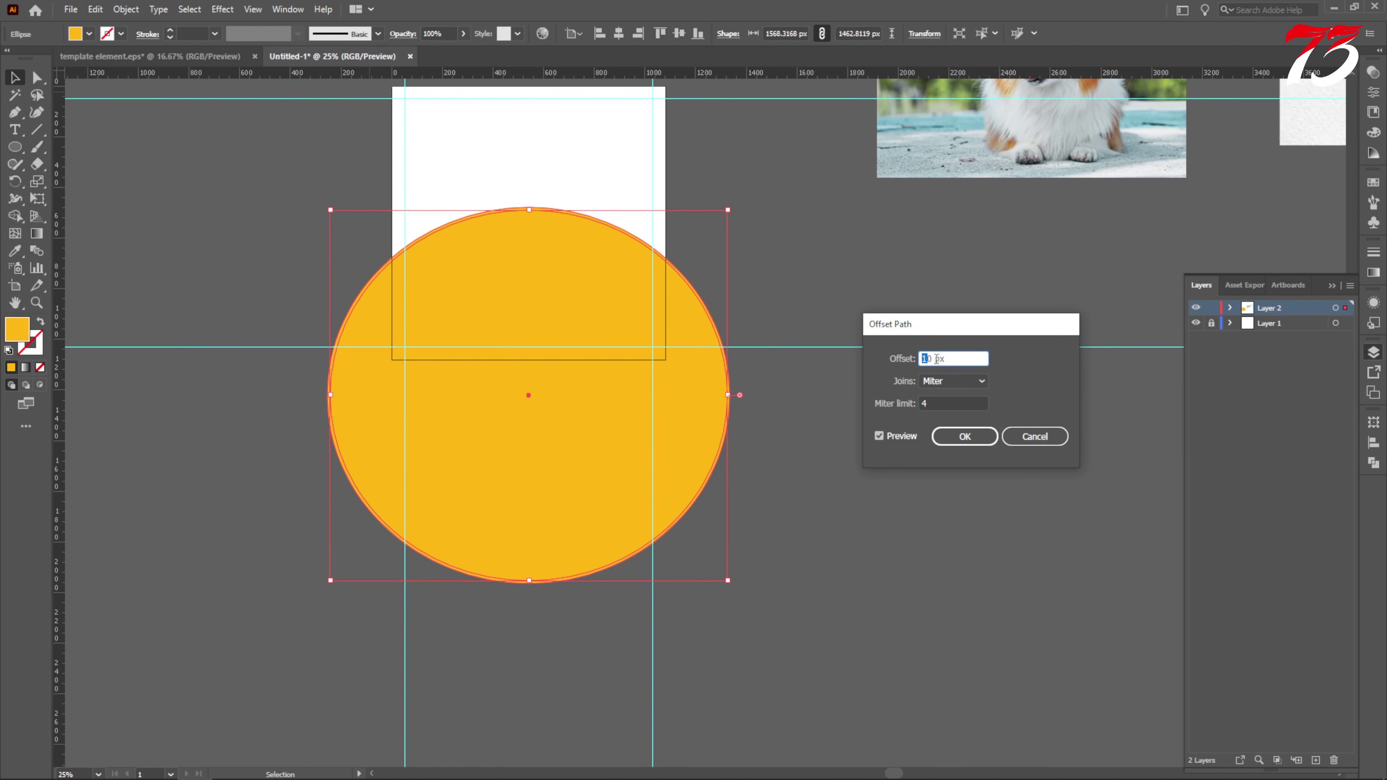
key("Return")
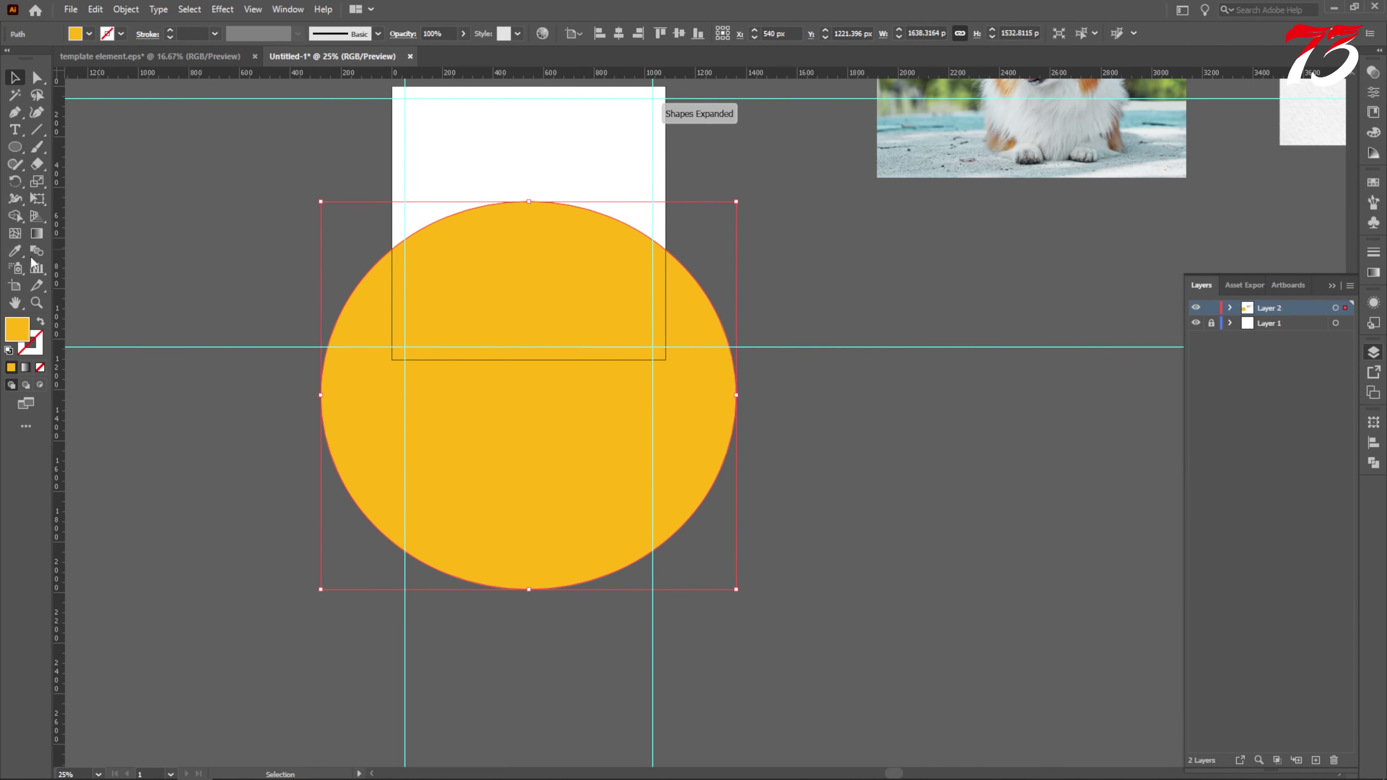
left_click(15, 252)
scroll(1047, 84, "up", 3)
left_click(1206, 181)
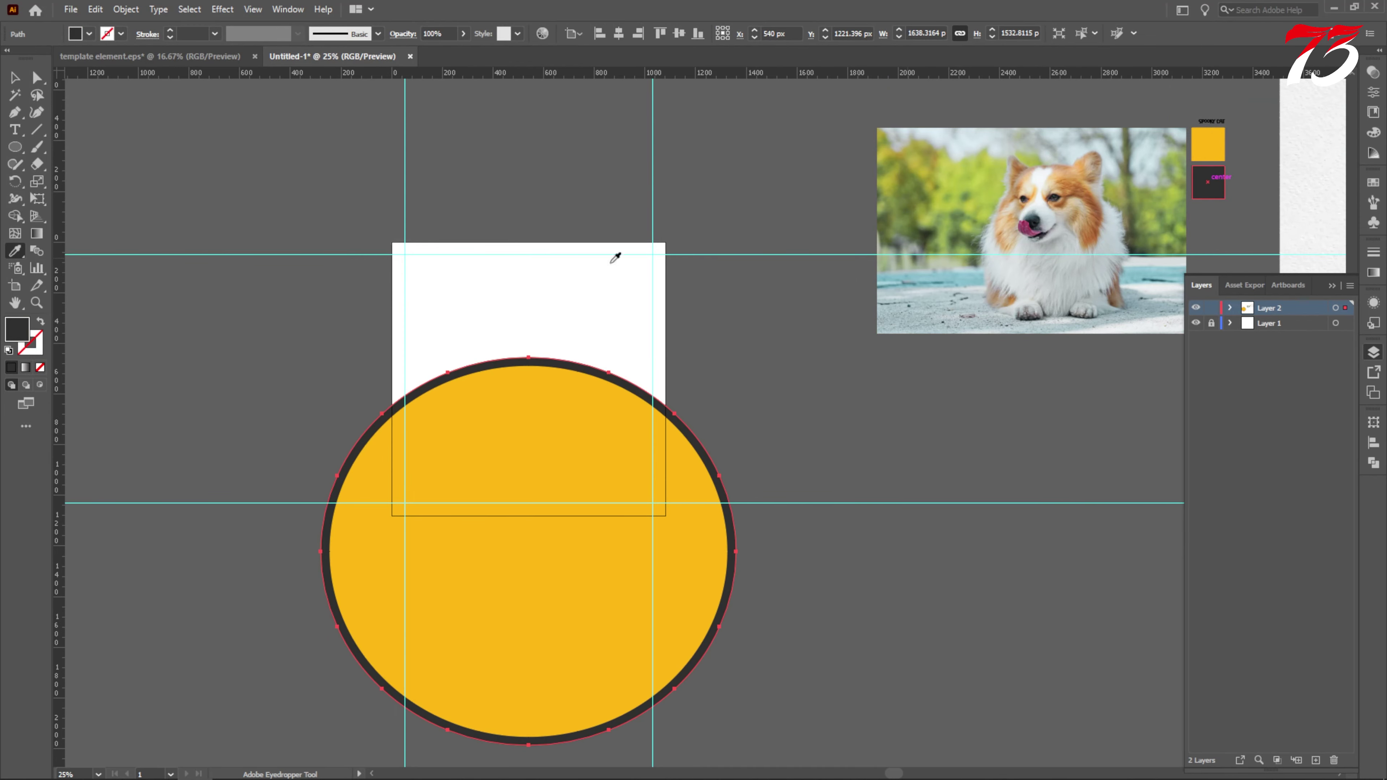
left_click(15, 77)
scroll(476, 380, "up", 3)
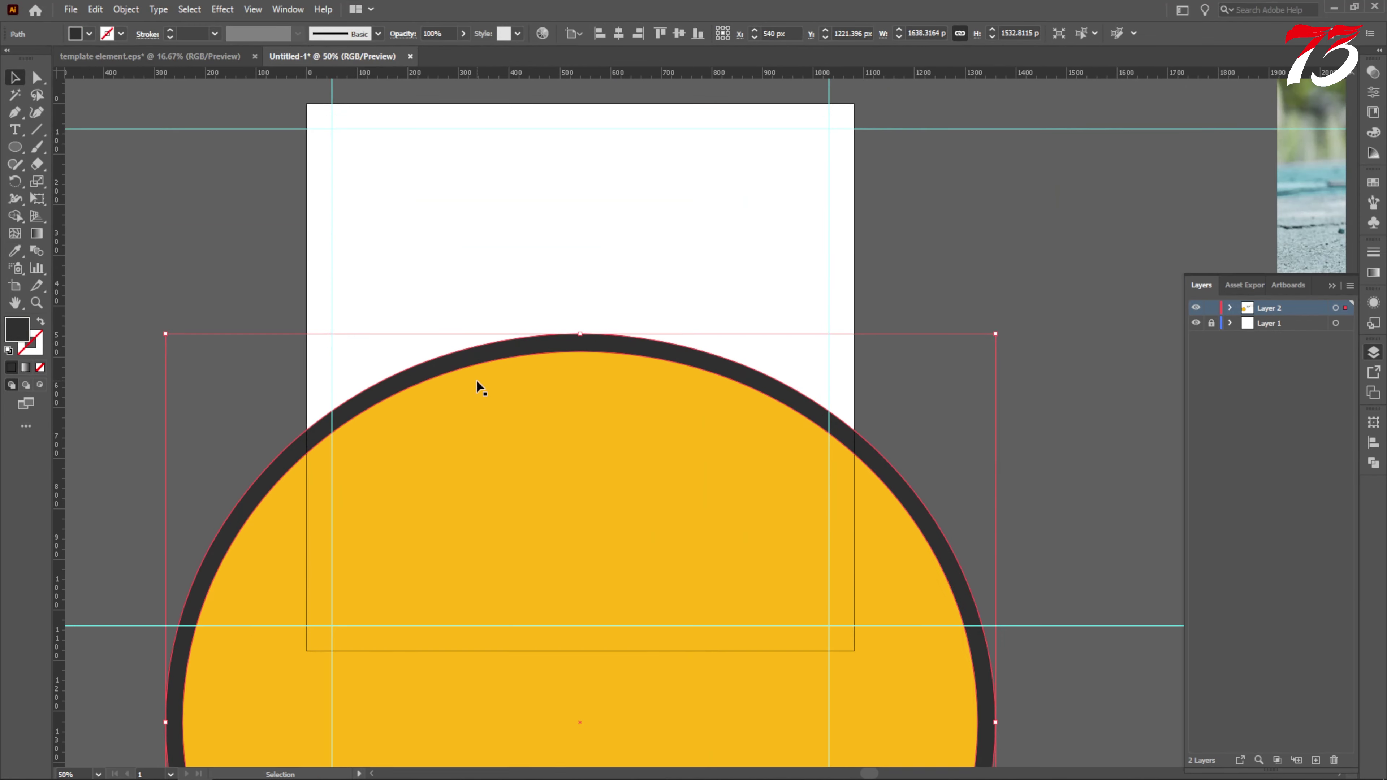
Undo the dark gray fill and the 35 px offset path.
key("a")
key("ctrl+z")
key("ctrl+z")
Offset the yellow ellipse's path outward by 40 px and fill the new ellipse with light gray sampled from the dog photo.
left_click(126, 9)
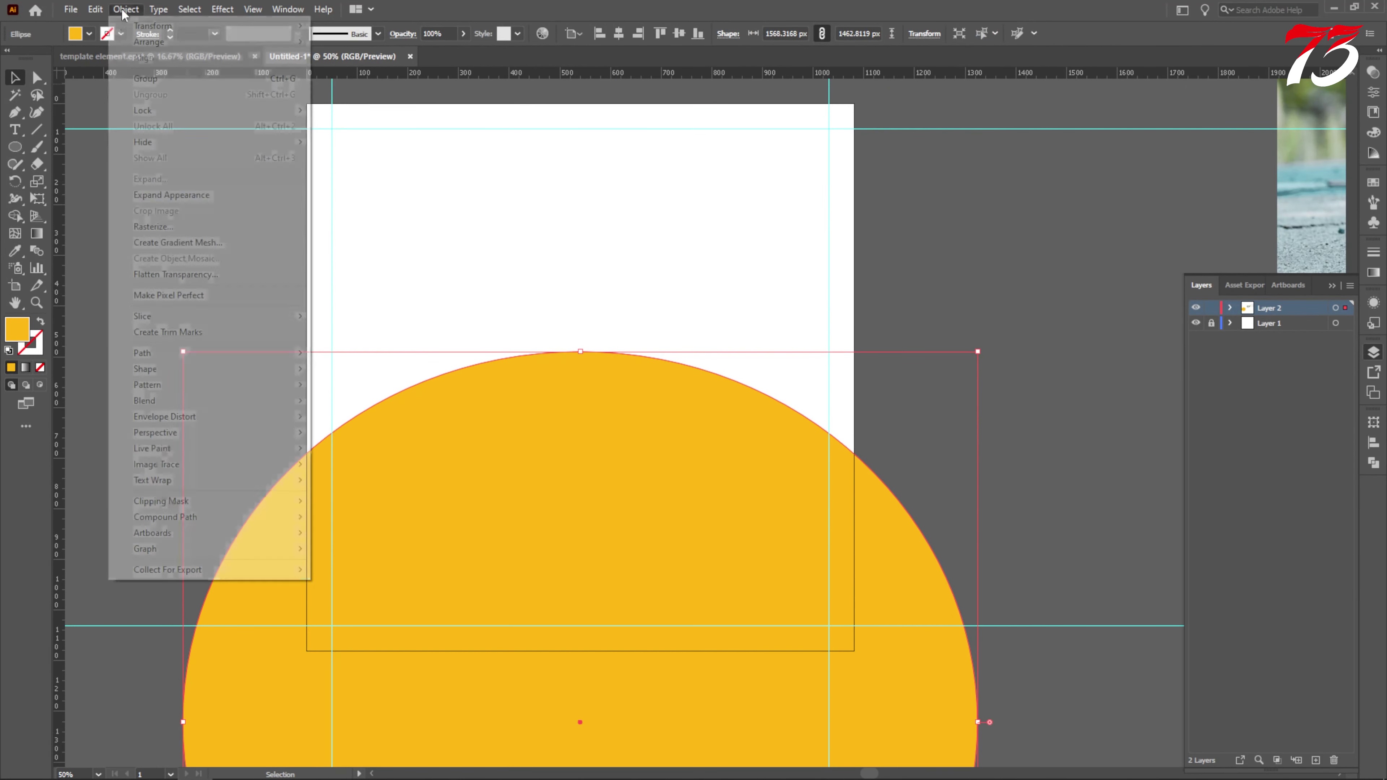
mouse_move(164, 353)
left_click(361, 402)
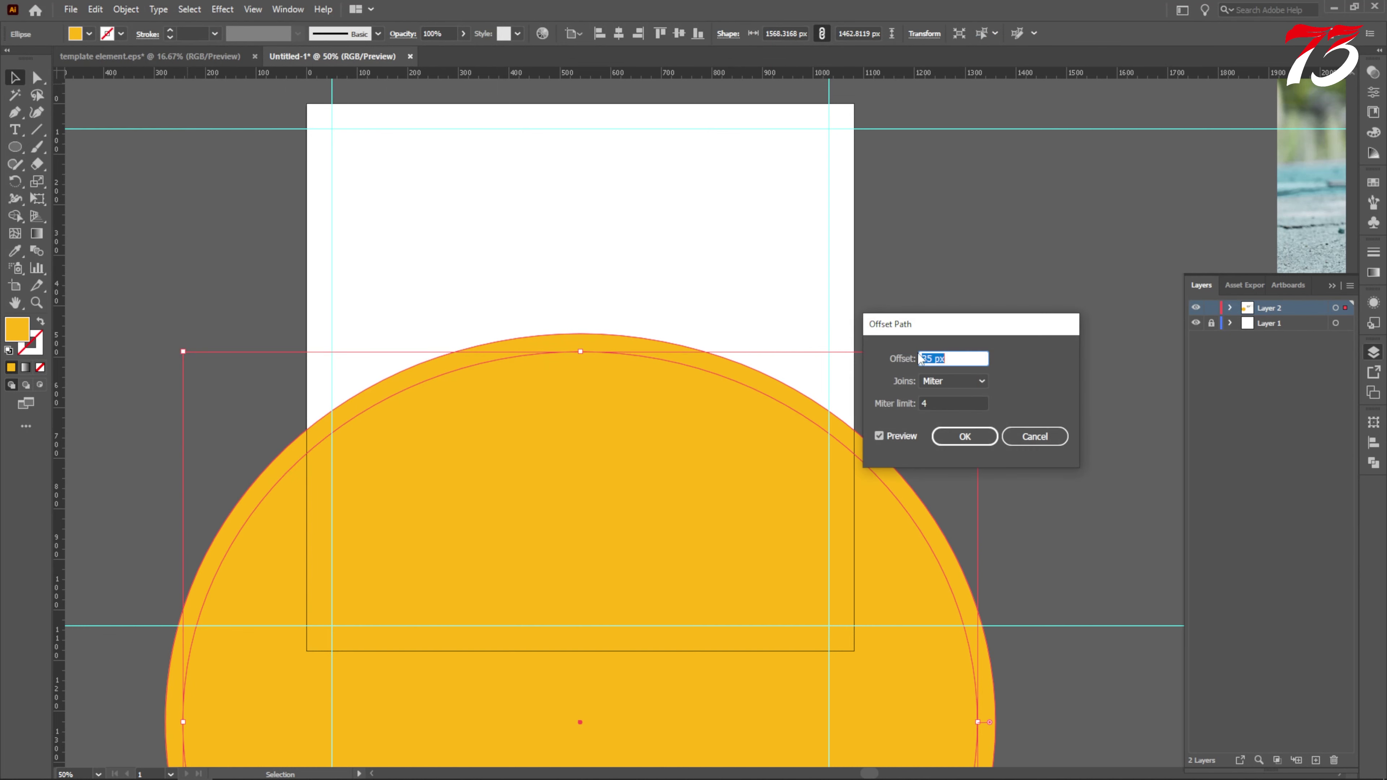
left_click(965, 436)
scroll(597, 288, "down", 2)
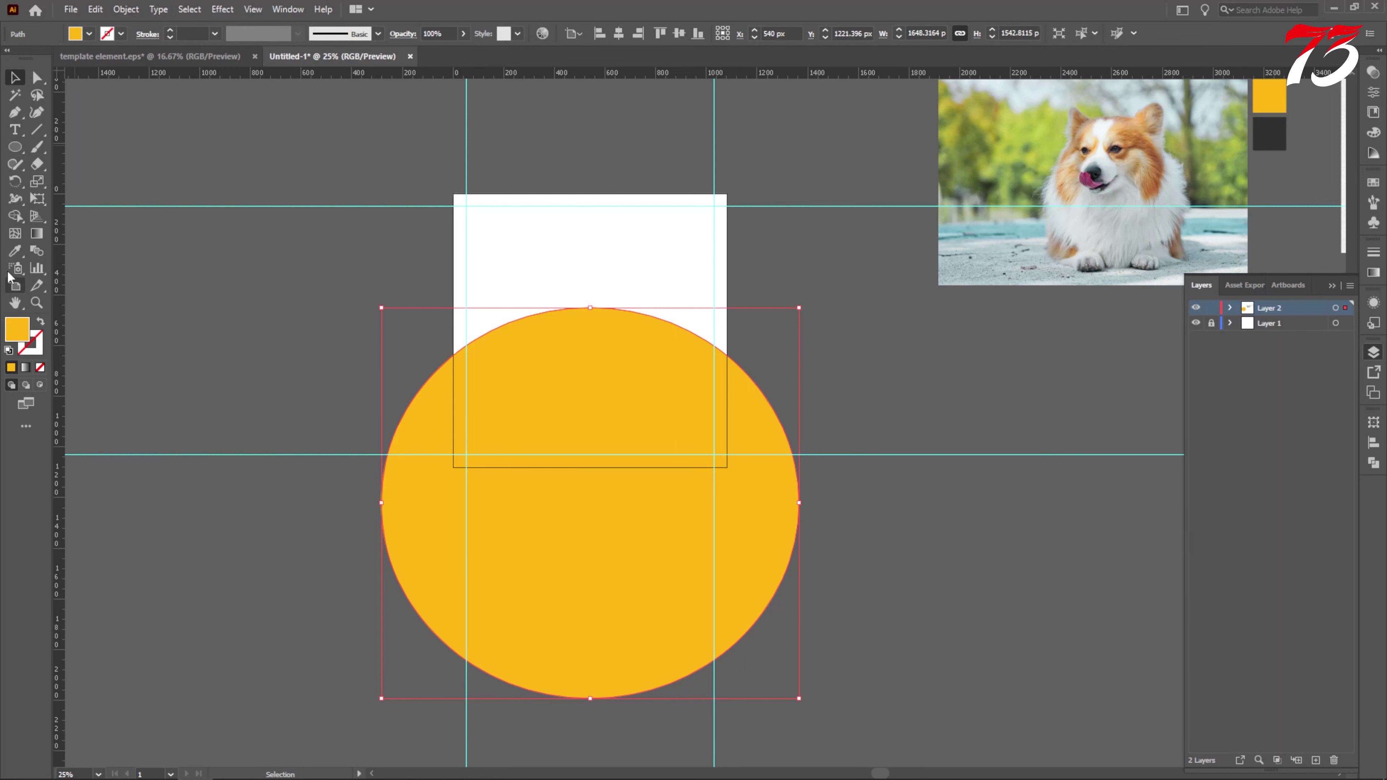
left_click(15, 251)
left_click(1103, 192)
Offset the light gray ellipse's path outward by 40 px and fill the new ellipse with olive green sampled from the dog photo.
left_click(126, 9)
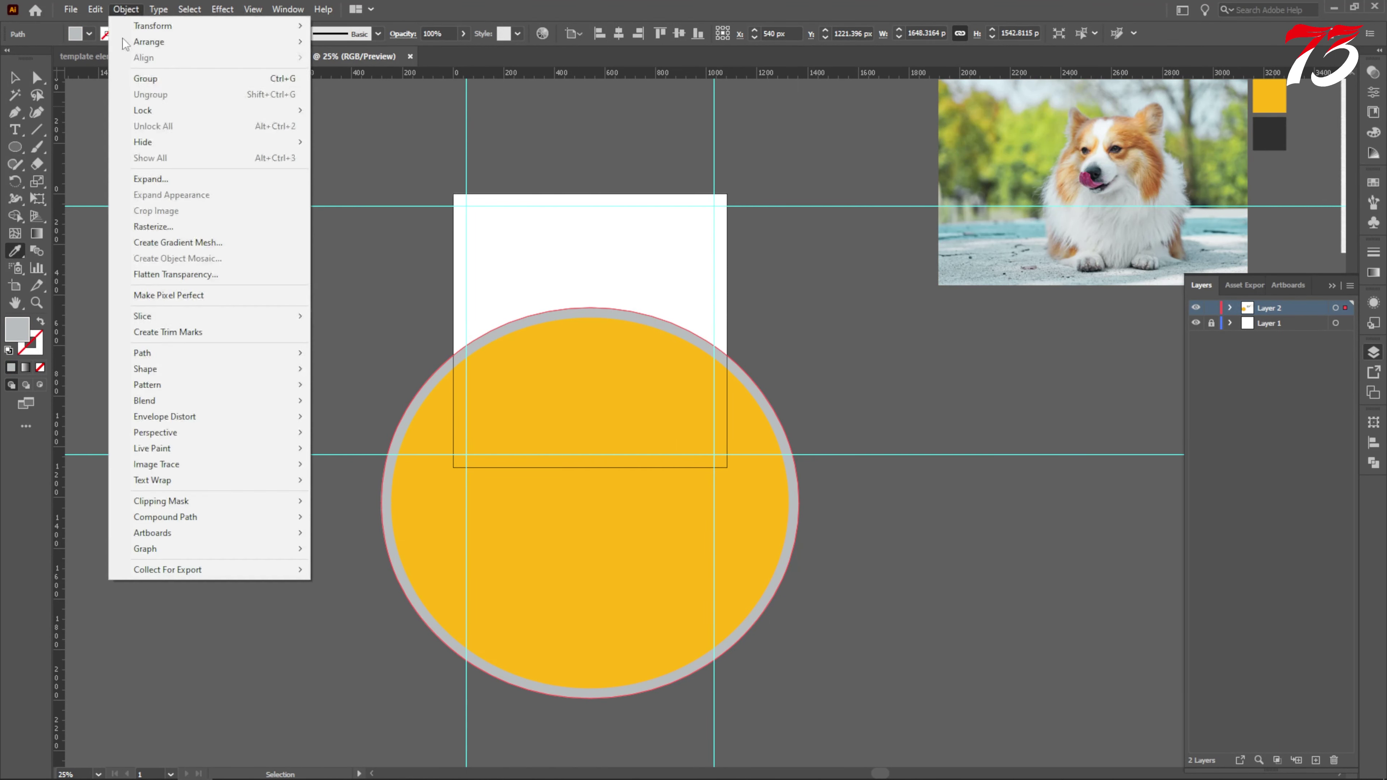
mouse_move(170, 355)
left_click(356, 406)
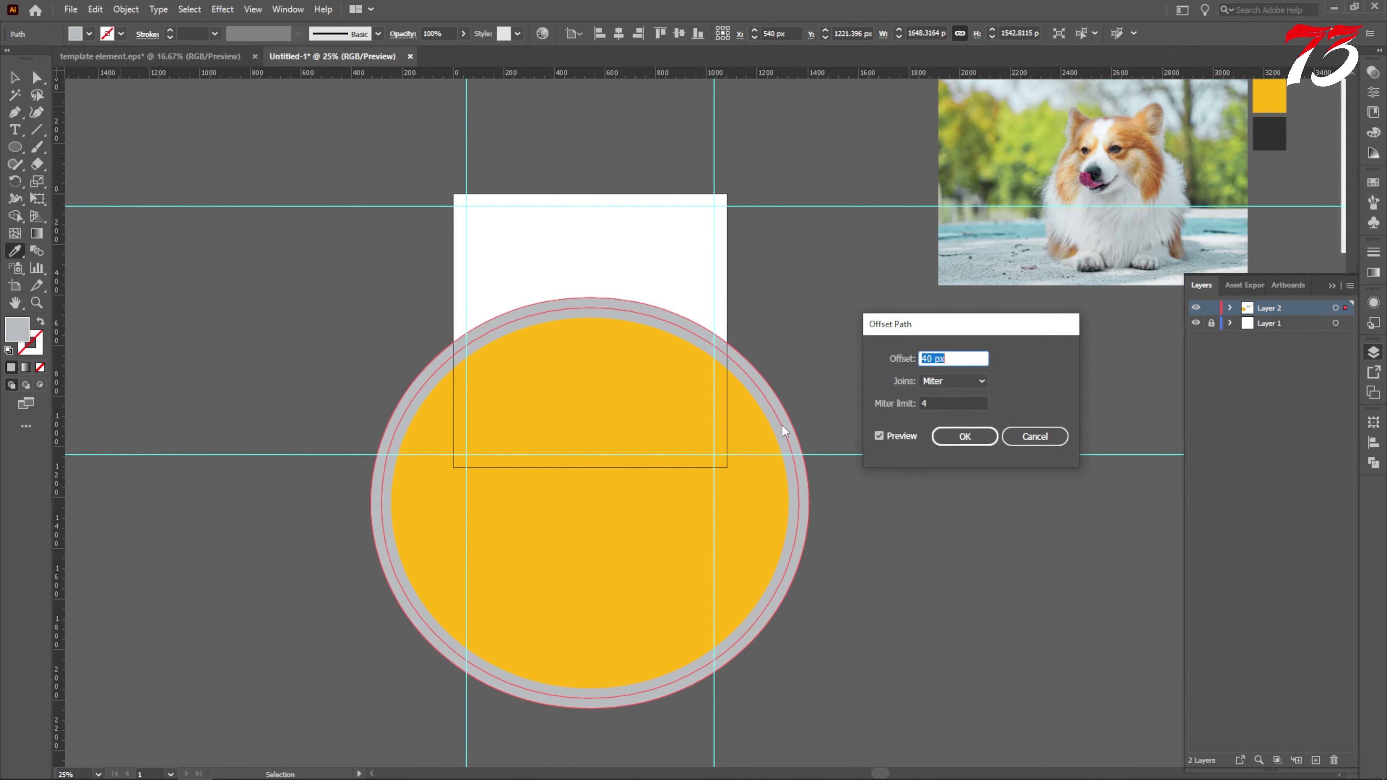
left_click(965, 437)
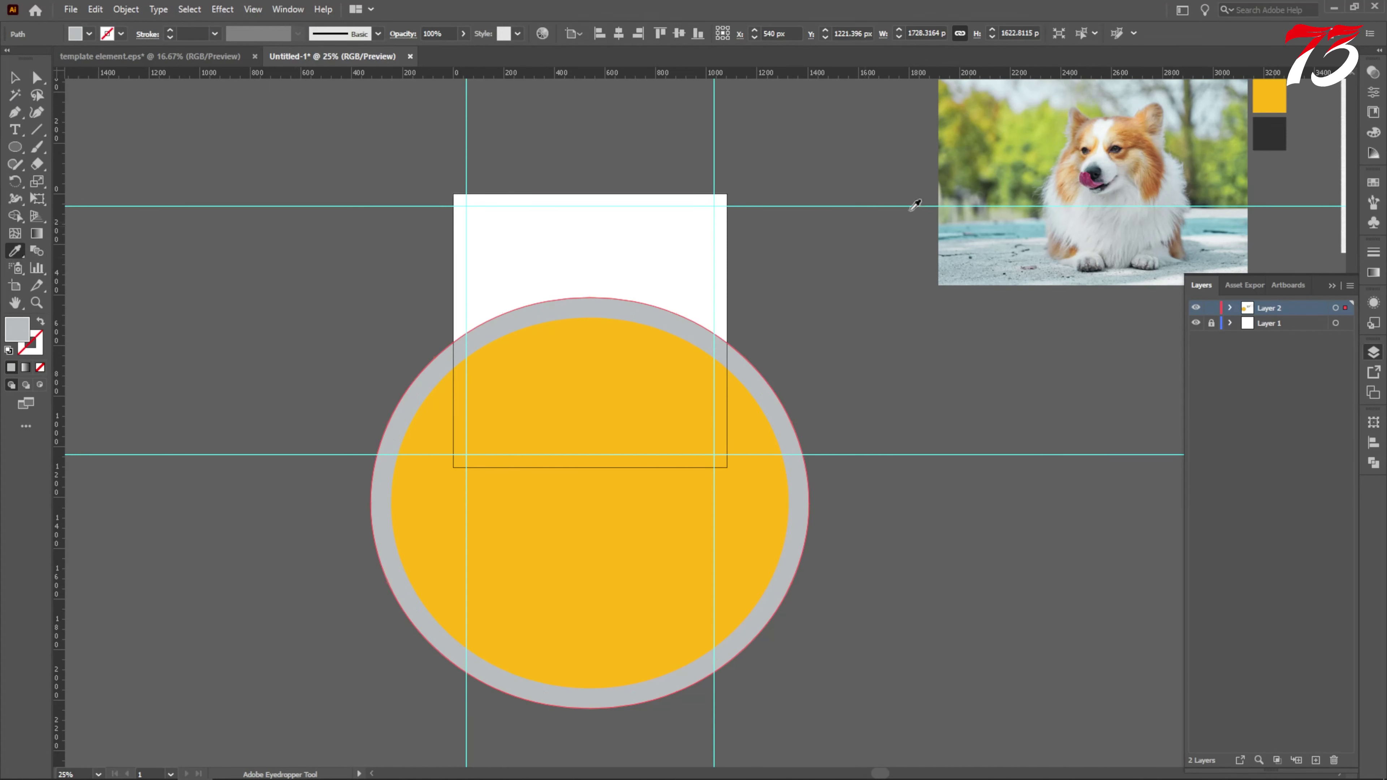
left_click(955, 145)
Offset the green ellipse's path outward by 30 px, fill the new ellipse with the artboard square's white, and deselect it.
left_click(126, 9)
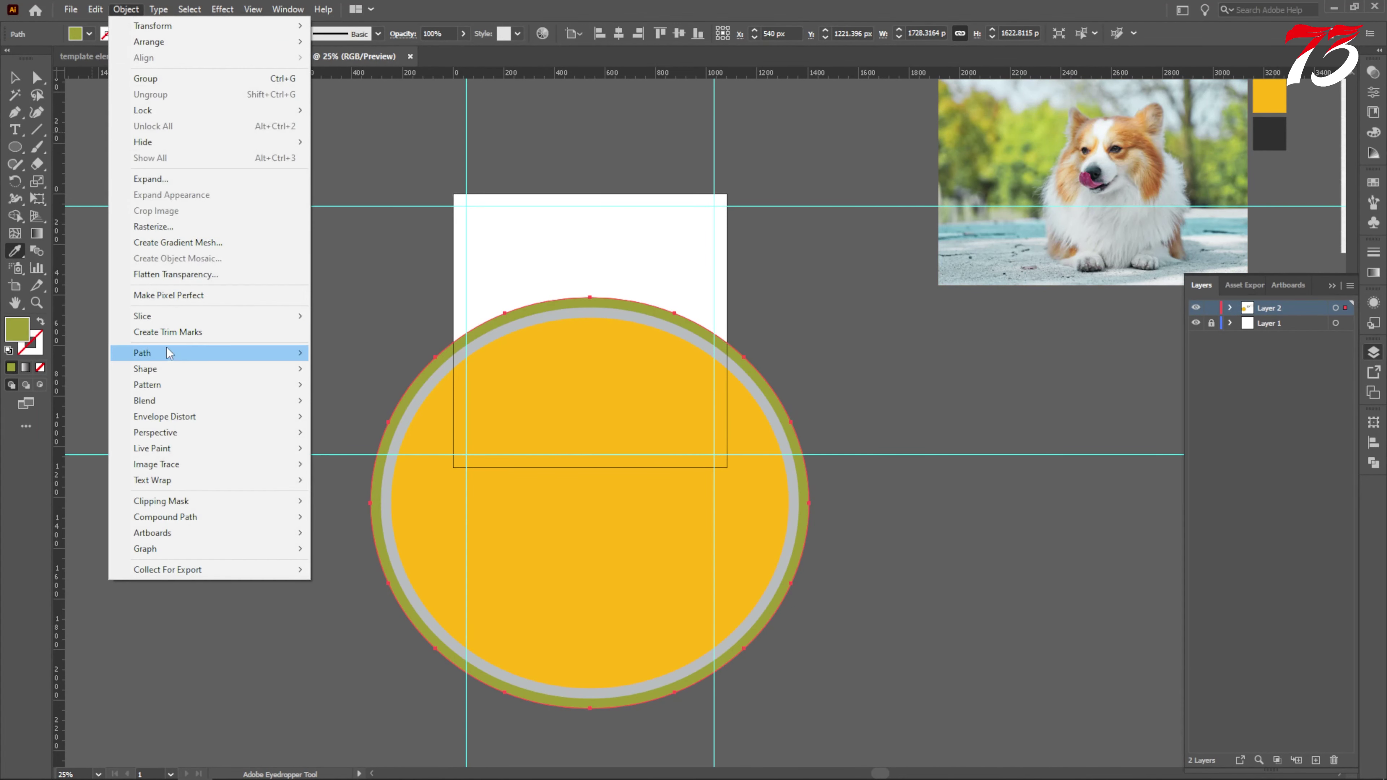
mouse_move(148, 355)
left_click(343, 405)
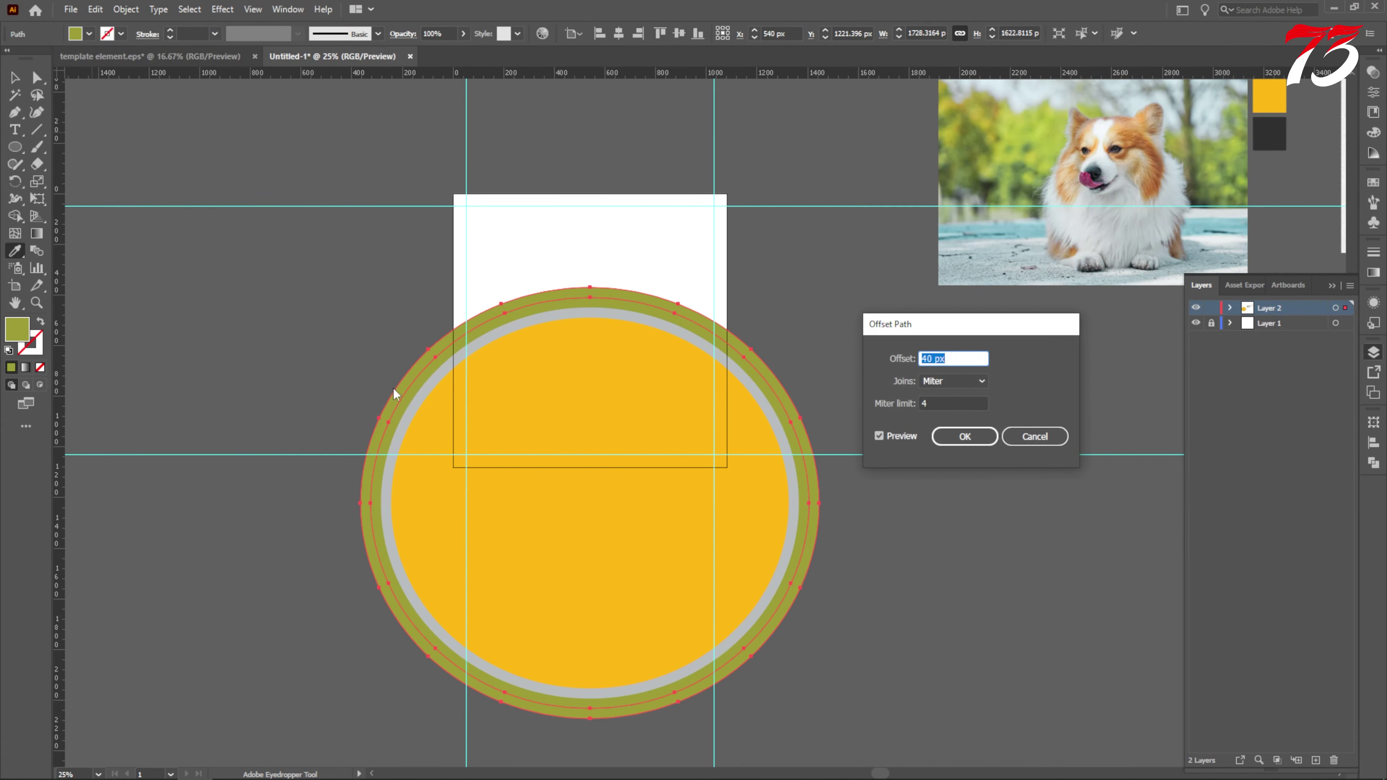
type("30")
left_click(966, 436)
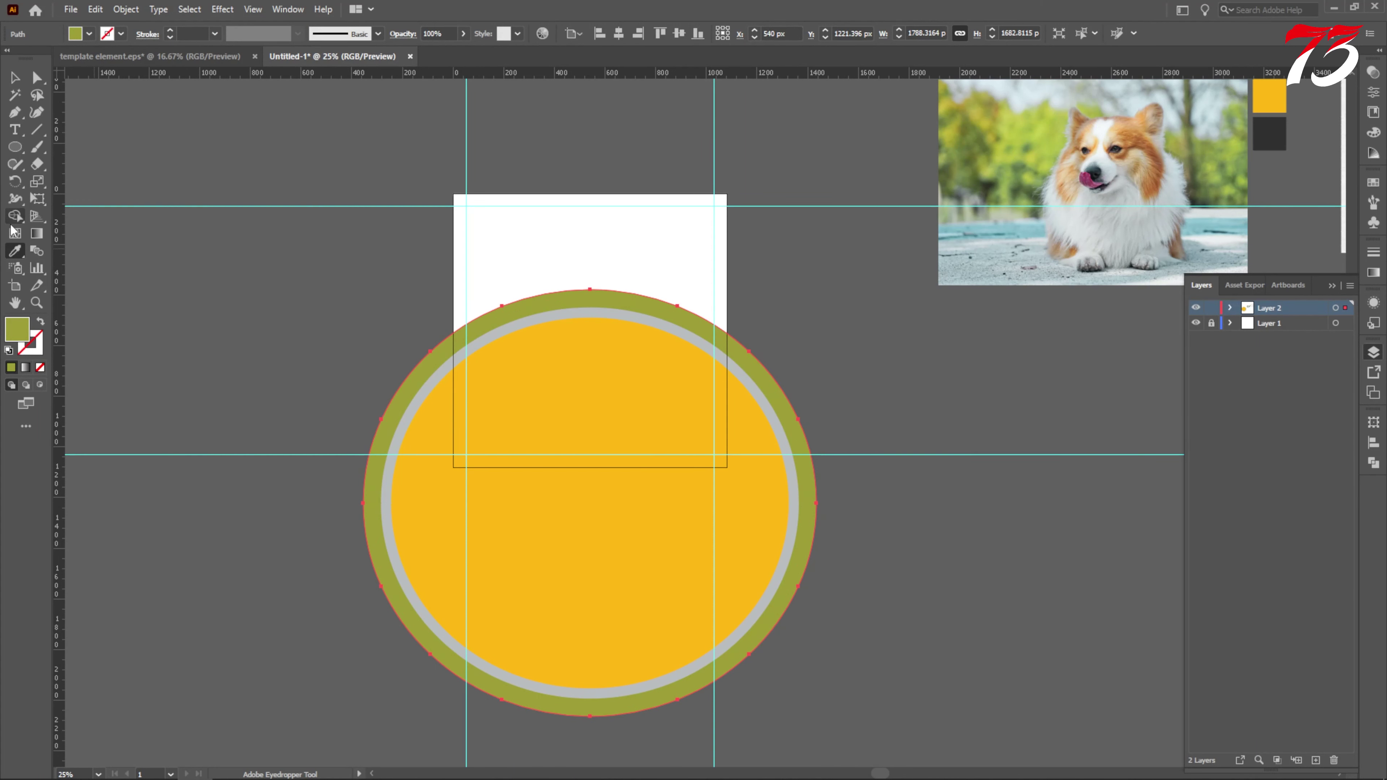
left_click(616, 213)
key("v")
left_click(888, 435)
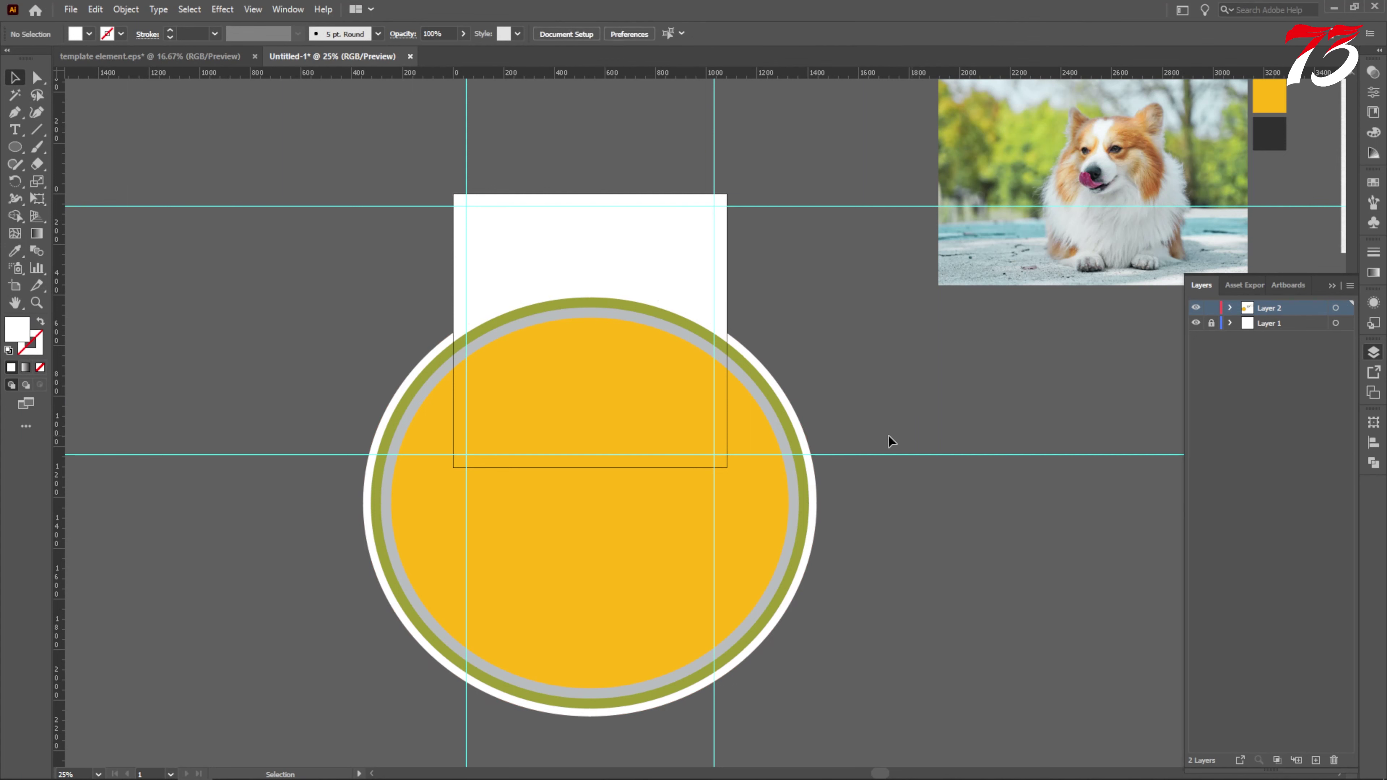
Trim the four stacked ellipses to the white square with Shape Builder, removing every part outside the artboard.
left_click(498, 498)
left_click(16, 235)
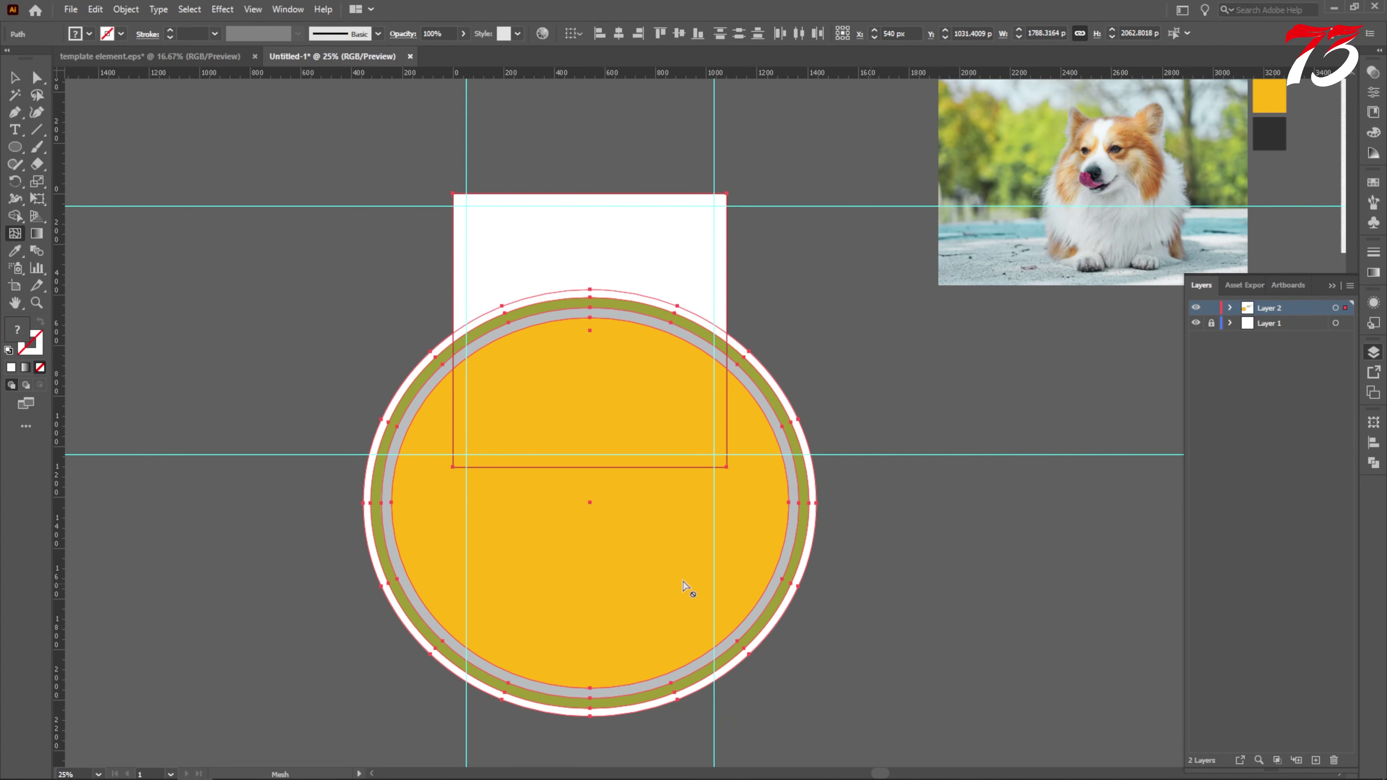
key("shift+m")
left_click_drag(774, 527, 465, 573)
left_click(14, 77)
left_click(75, 204)
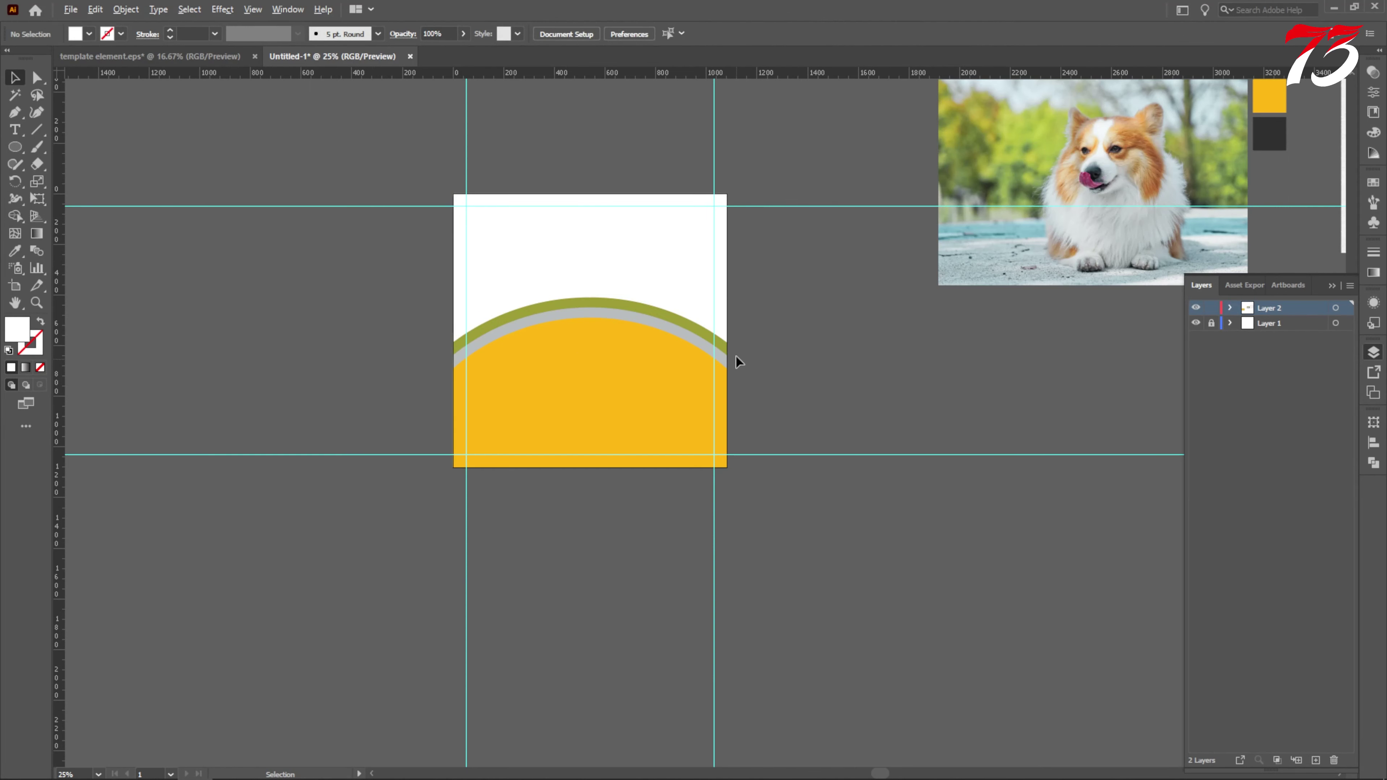
Move the white curved shape off the artboard into the empty space beside it.
scroll(736, 353, "up", 2)
left_click(708, 320)
scroll(707, 320, "down", 1)
left_click_drag(708, 320, 1132, 382)
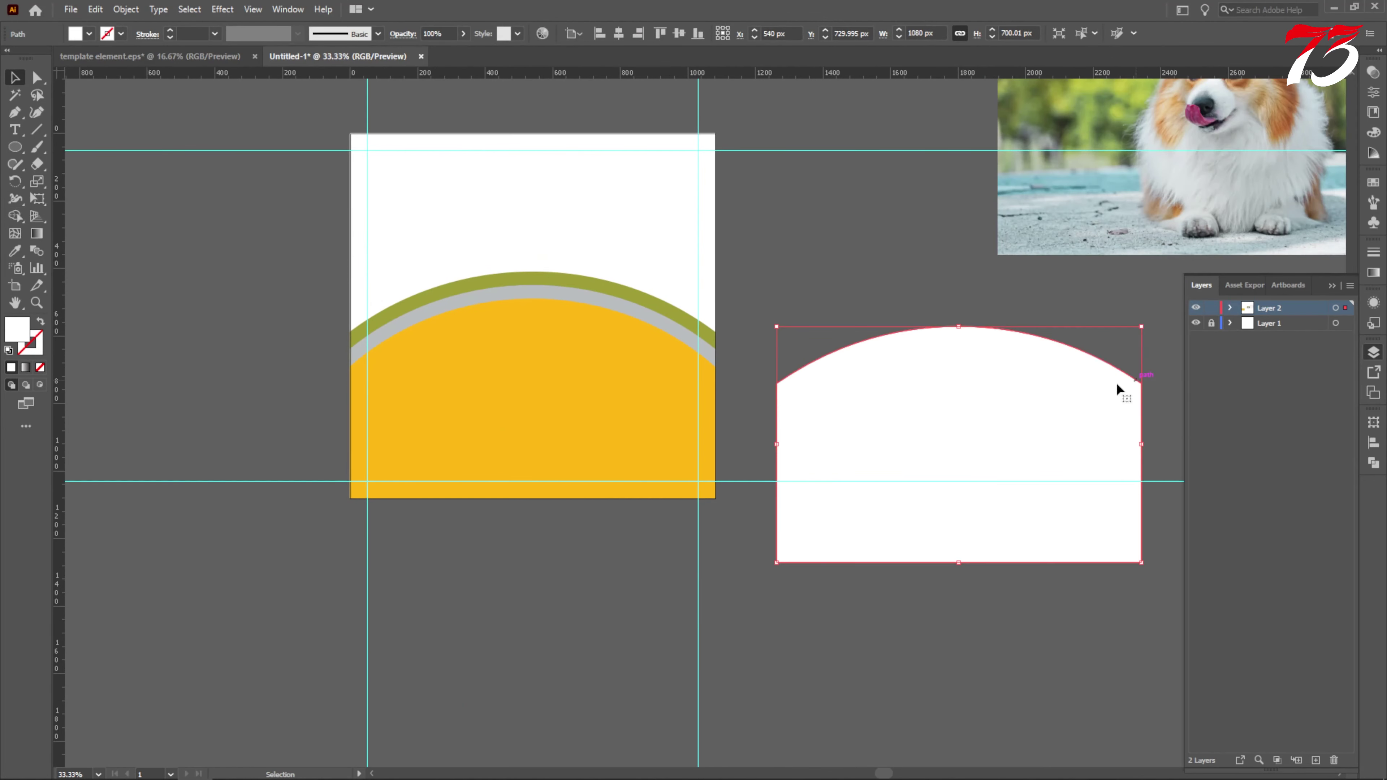
key("space")
left_click_drag(660, 600, 232, 502)
Add gradient mesh points on the white shape's vertical centre line: one mid-shape and two below the curved edge at about Y 591 and 609 px.
left_click(15, 217)
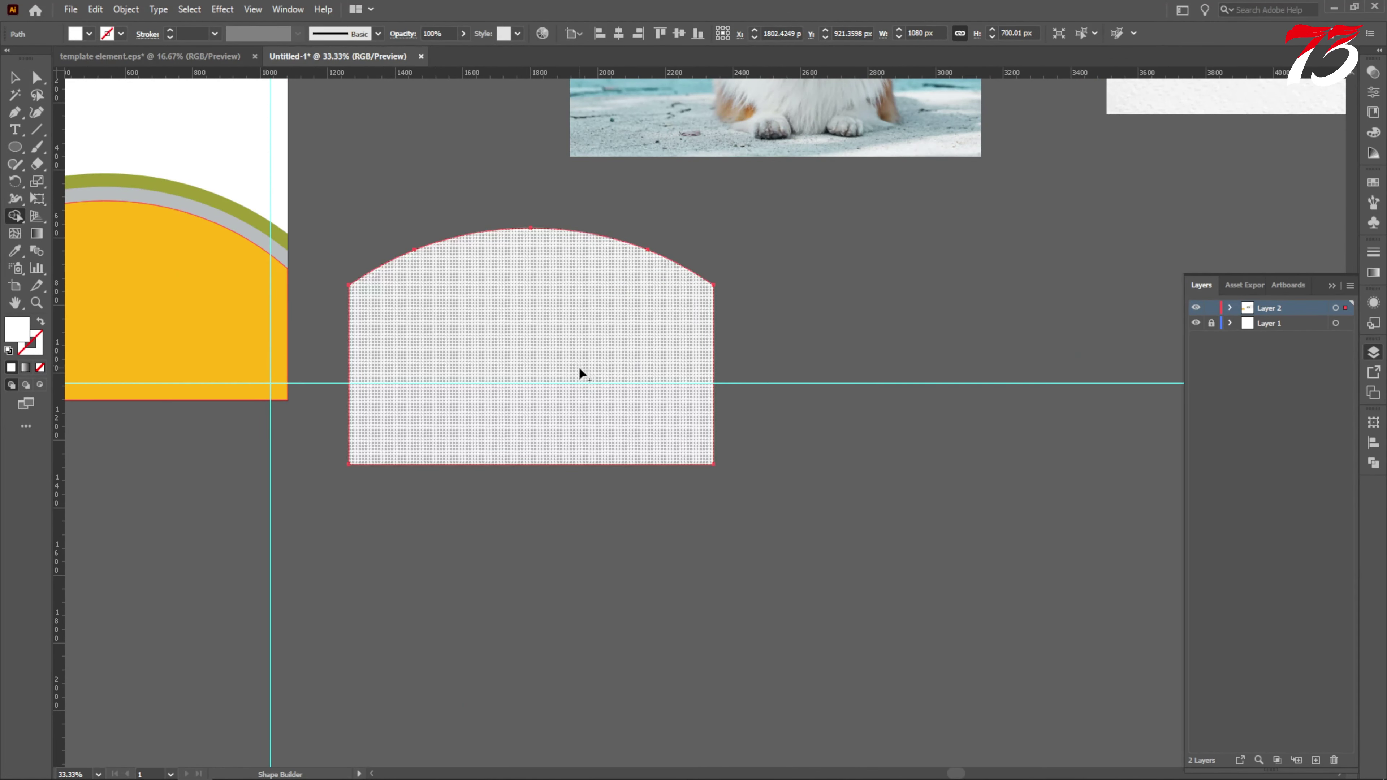
key("u")
left_click(532, 350)
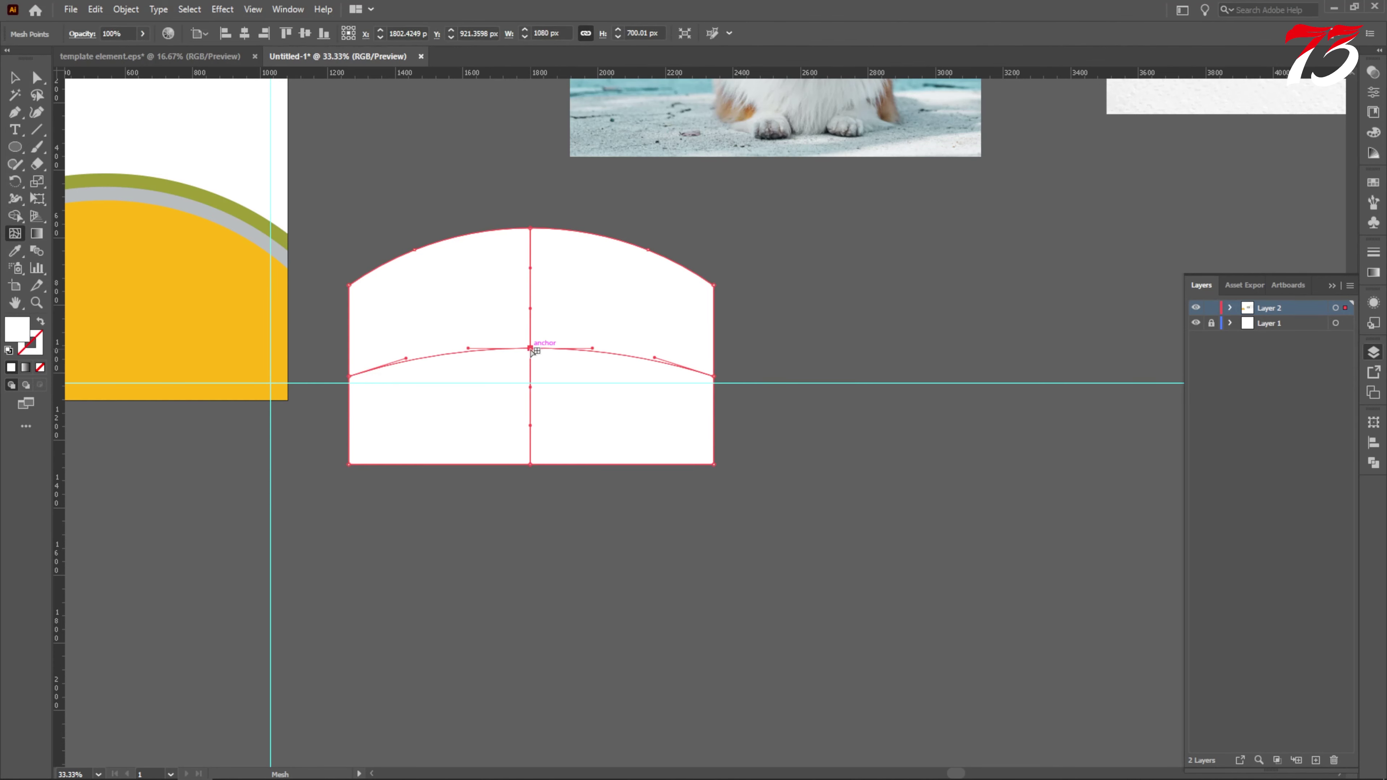
scroll(700, 374, "up", 2)
scroll(698, 374, "up", 1)
scroll(751, 403, "down", 2)
scroll(606, 364, "up", 1)
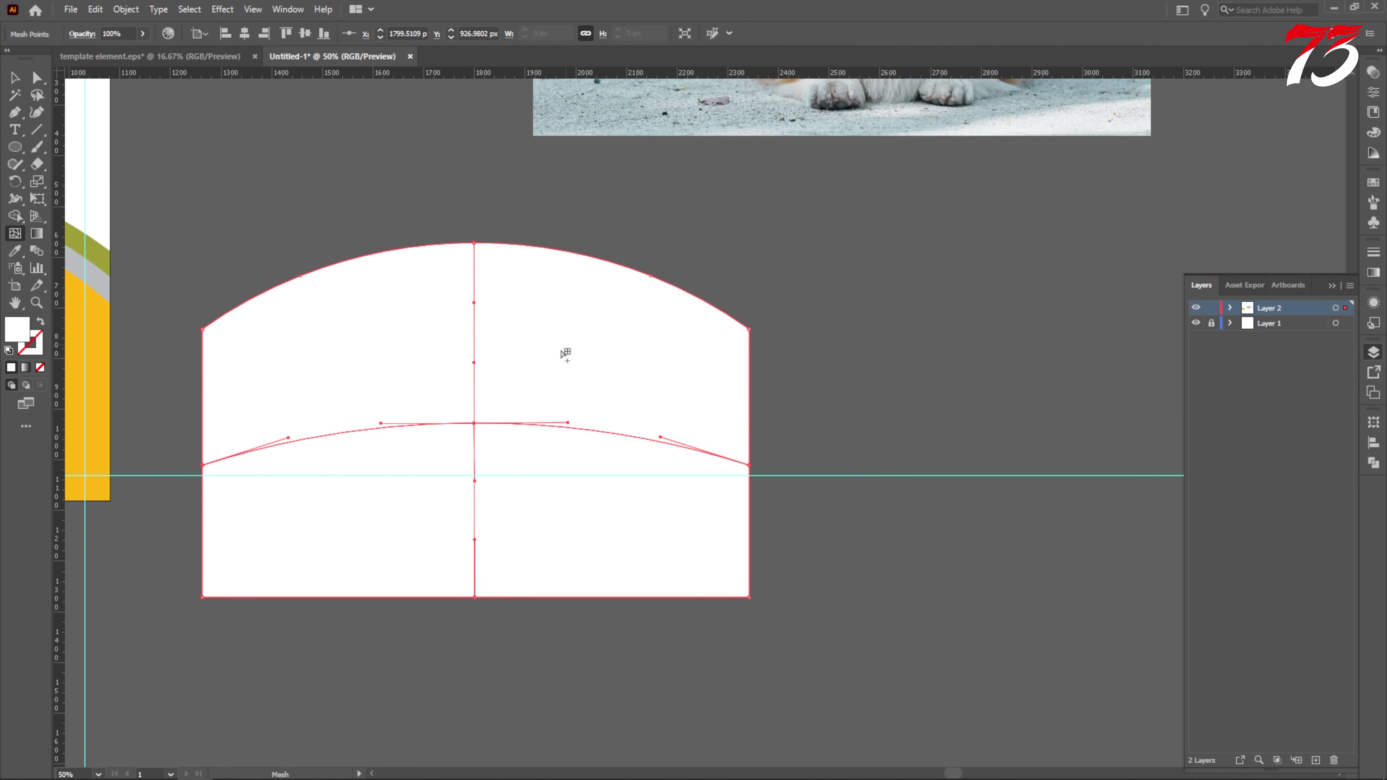
scroll(478, 271, "up", 1)
scroll(479, 271, "up", 2)
left_click(470, 234)
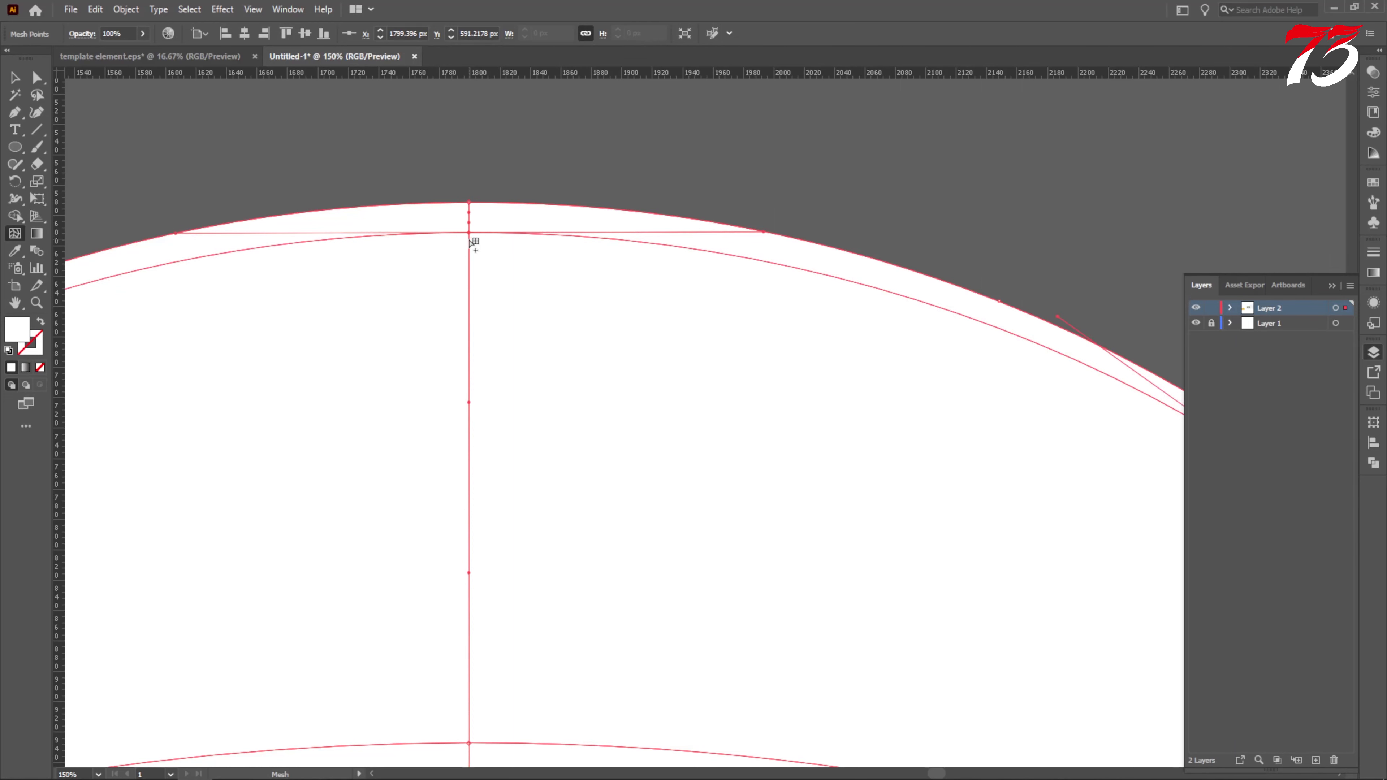
left_click(473, 259)
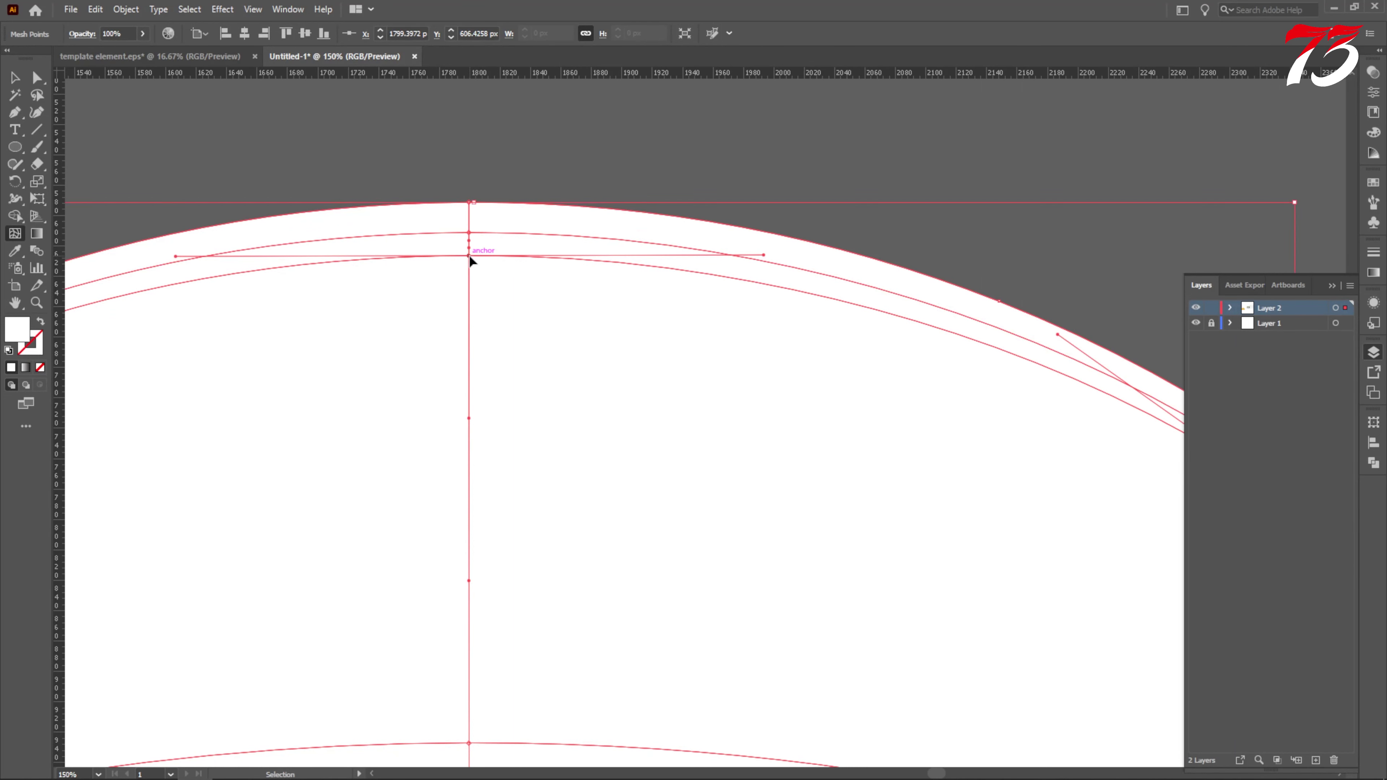
scroll(473, 266, "down", 1)
scroll(474, 269, "up", 1)
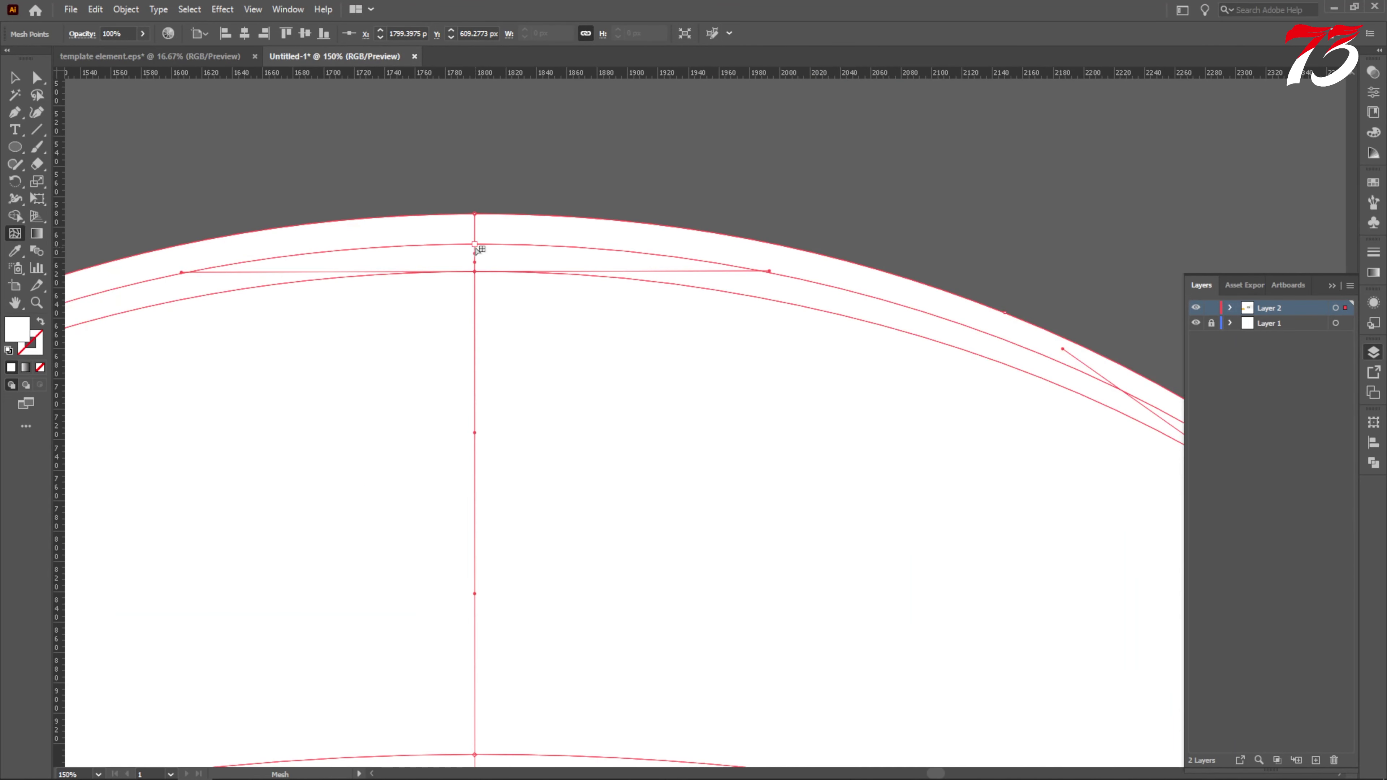
Color the centre mesh point of the row nearest the curved edge black (#000000).
double_click(22, 336)
left_click(499, 487)
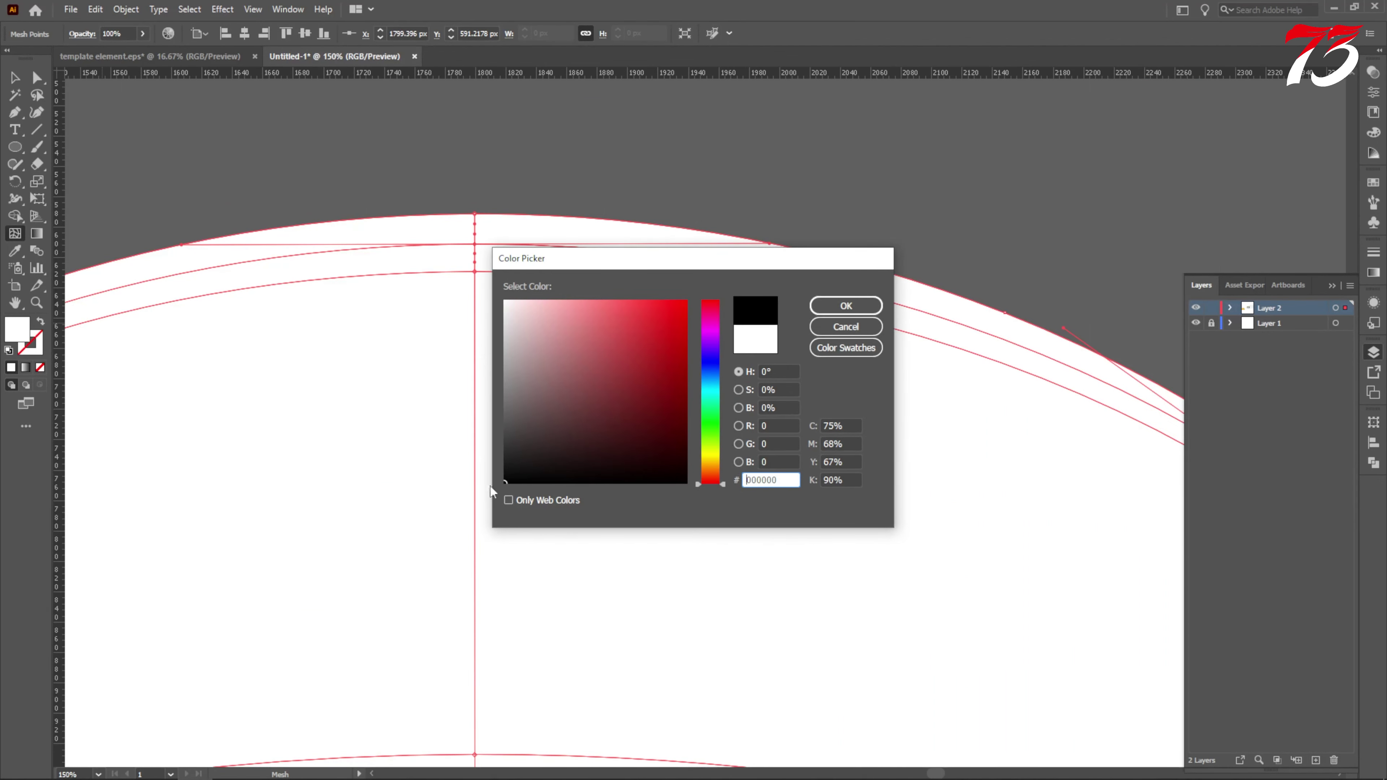
left_click(845, 307)
Color the right end mesh point of the row nearest the curved edge black (#000000).
scroll(733, 407, "down", 2)
scroll(831, 389, "up", 4)
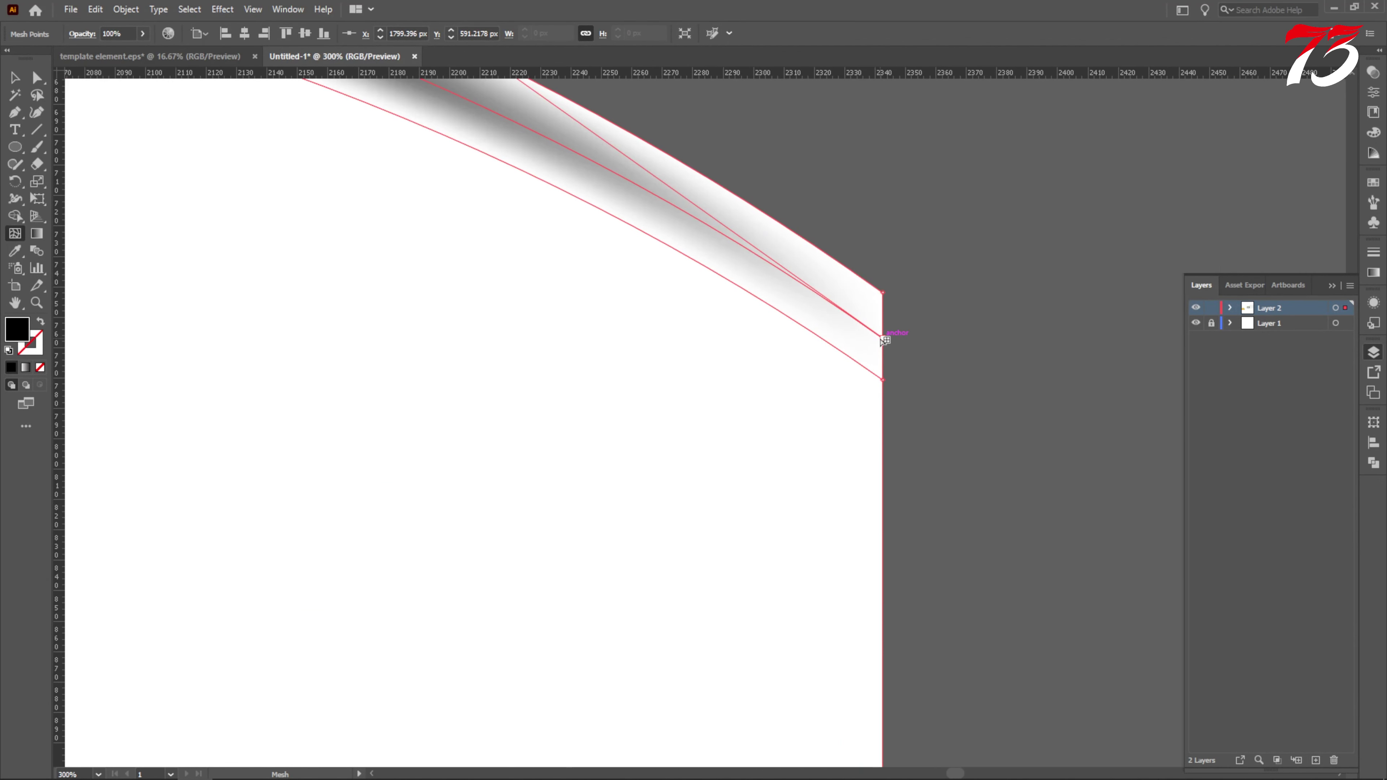
double_click(12, 341)
left_click(494, 489)
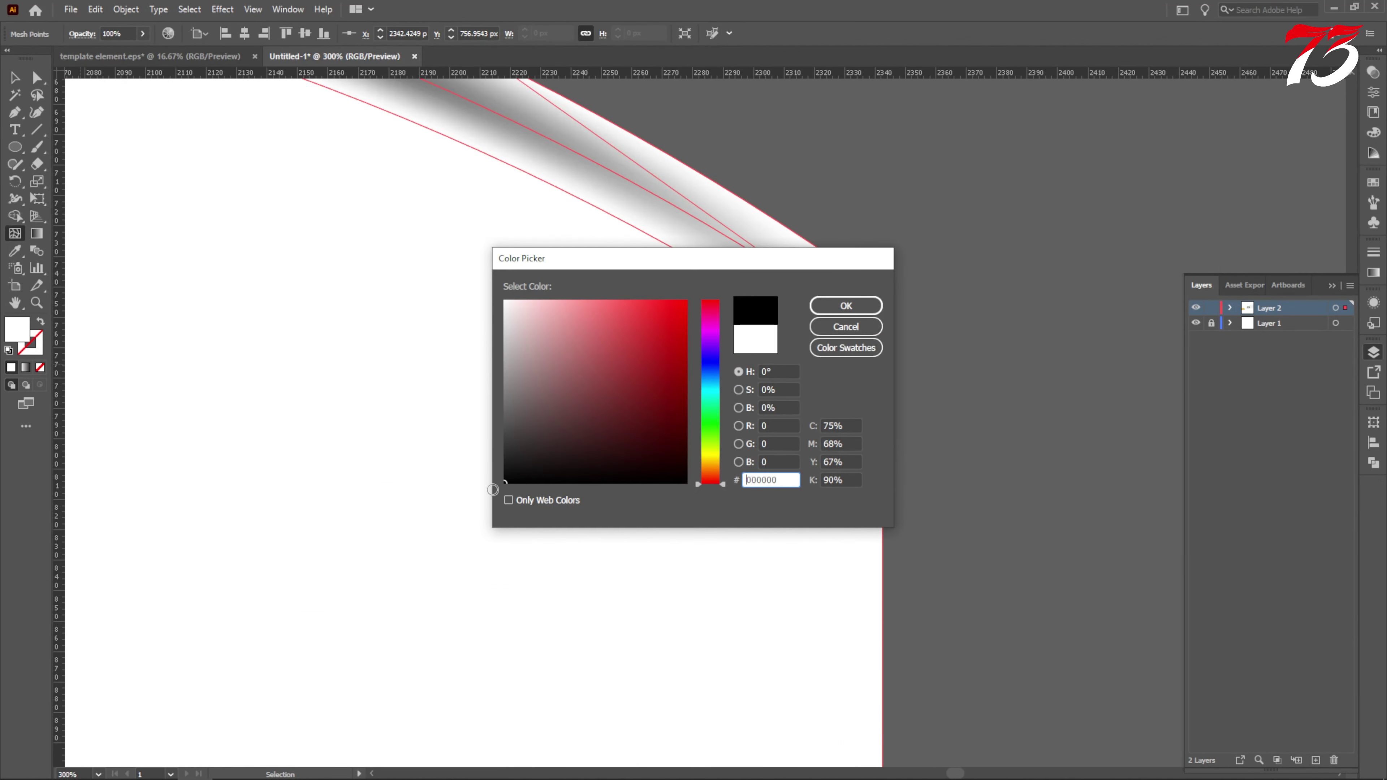
left_click(845, 305)
Color the left end mesh point of the row nearest the curved edge black (#000000).
scroll(914, 366, "down", 3)
scroll(209, 330, "up", 2)
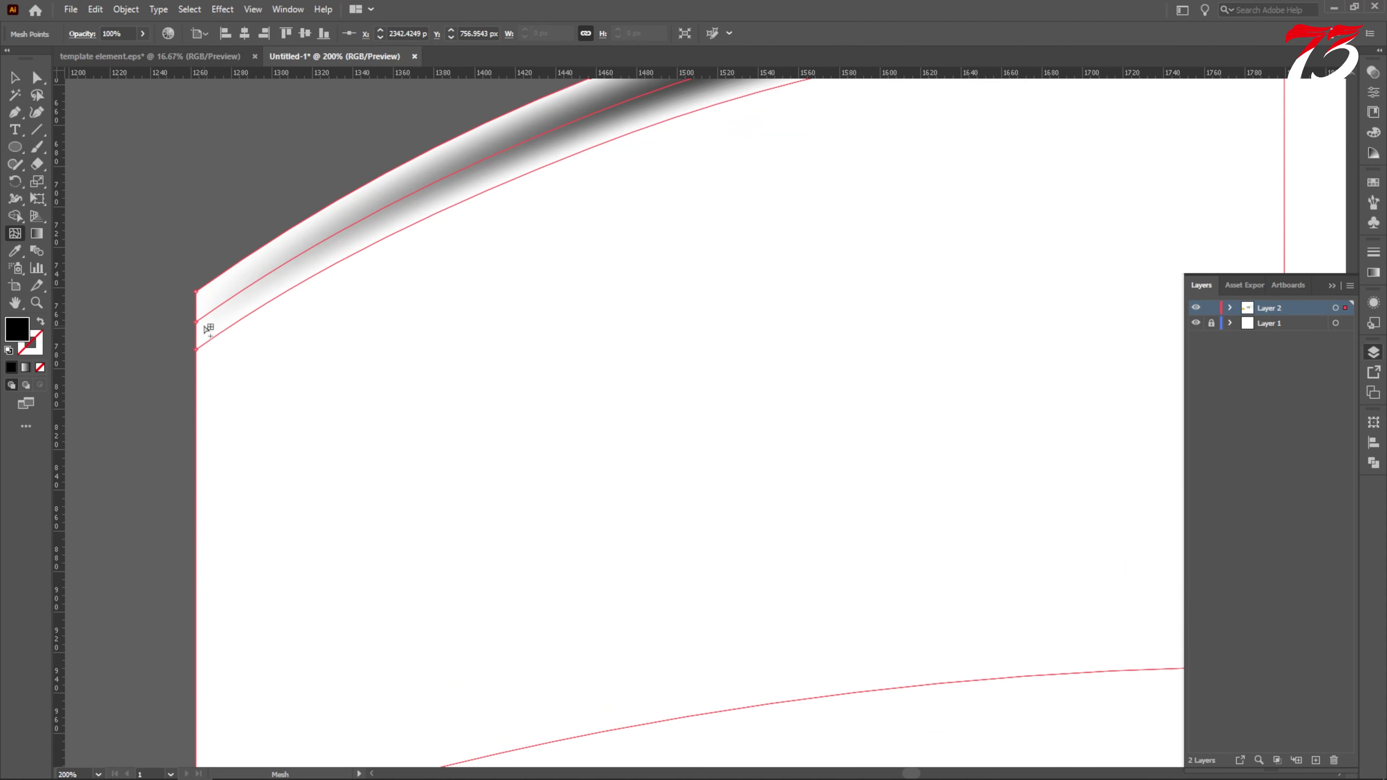
left_click(203, 326)
double_click(16, 334)
left_click(505, 481)
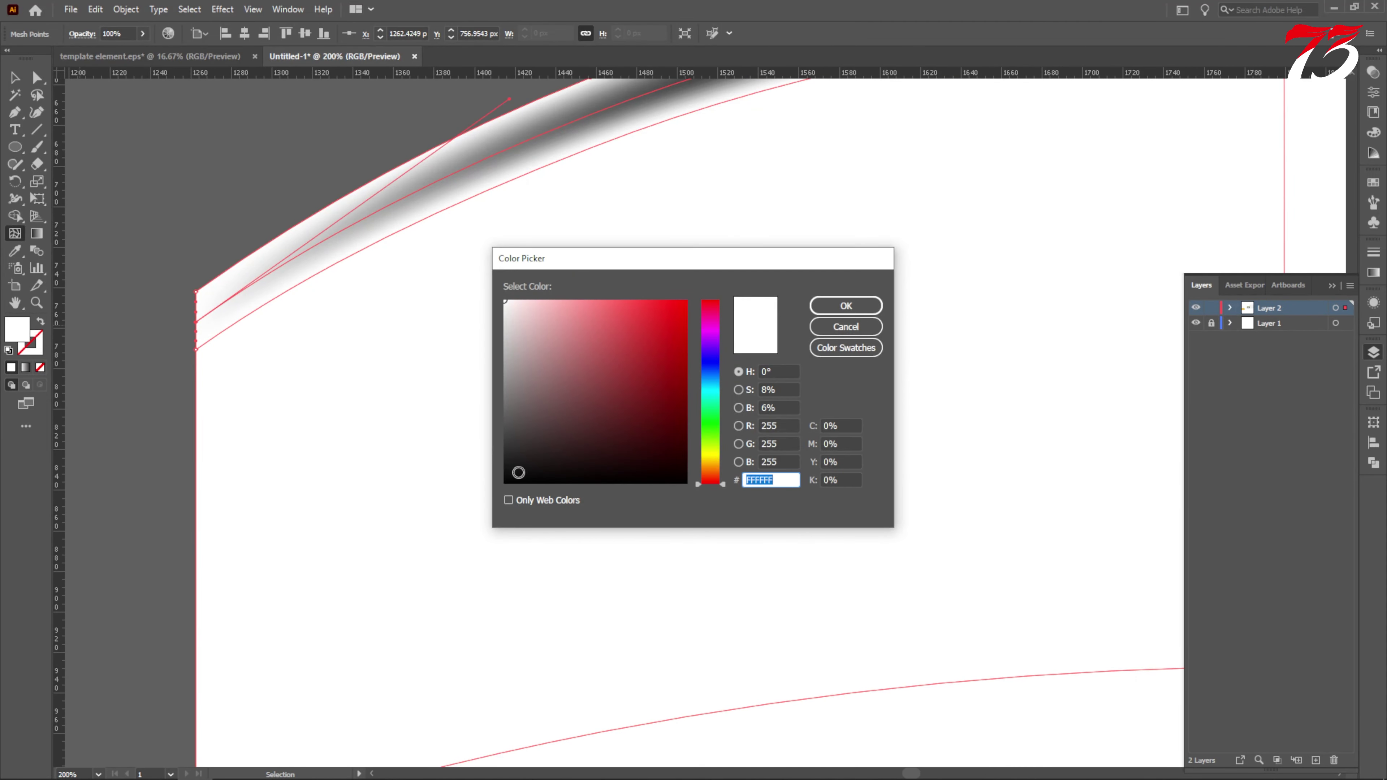
left_click(845, 305)
Move the white and black mesh points at the left end of the curved band slightly down.
scroll(387, 341, "down", 2)
scroll(288, 328, "up", 2)
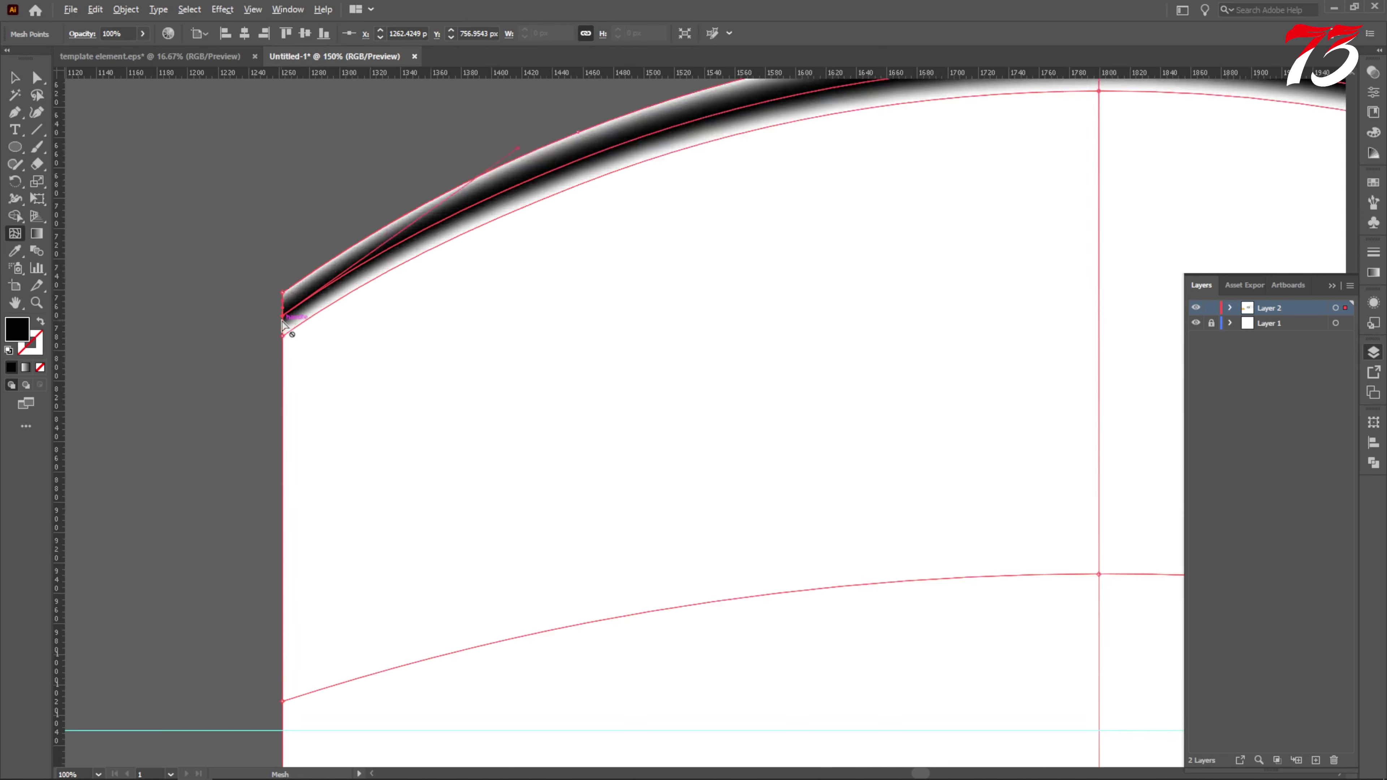
left_click(286, 350)
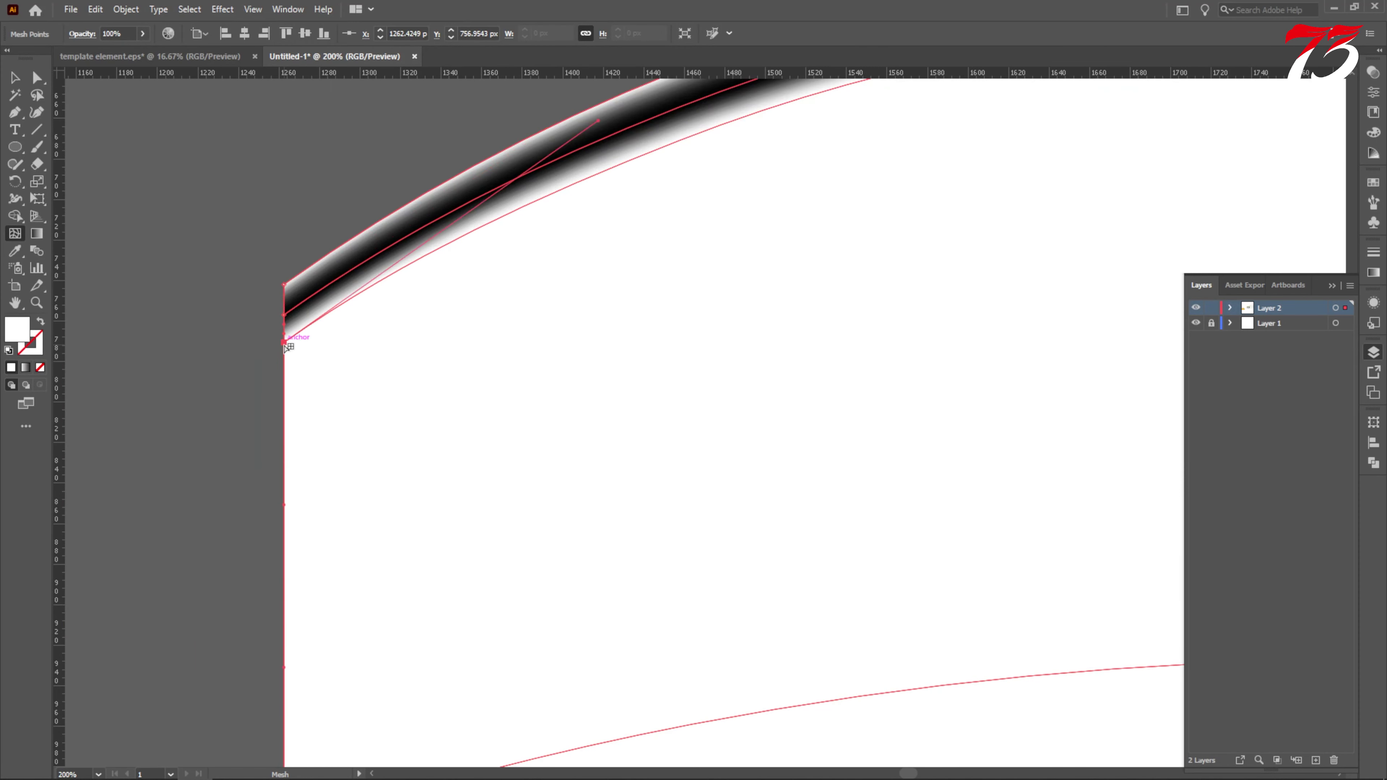
left_click(284, 319)
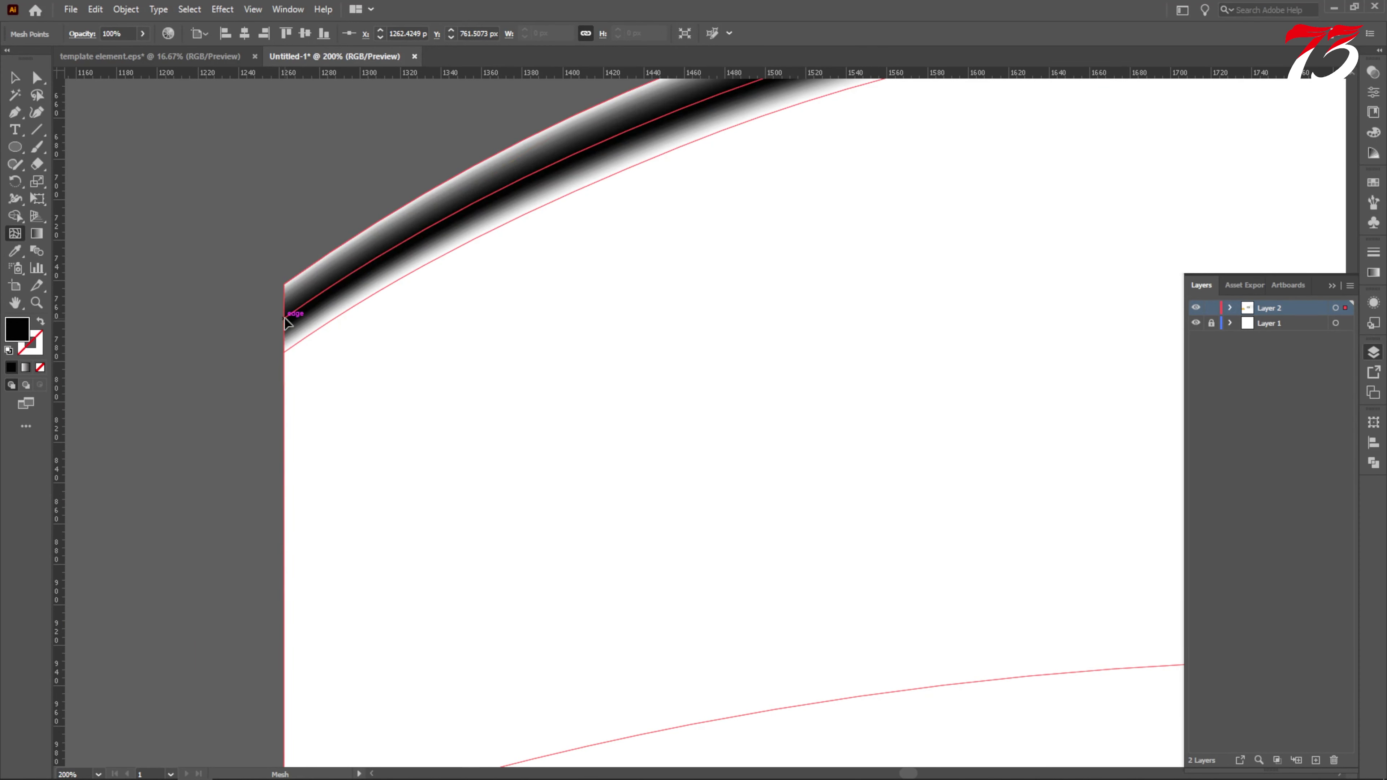
Move the white and black mesh points at the right end of the curved band slightly down.
scroll(208, 337, "down", 2)
scroll(792, 350, "up", 2)
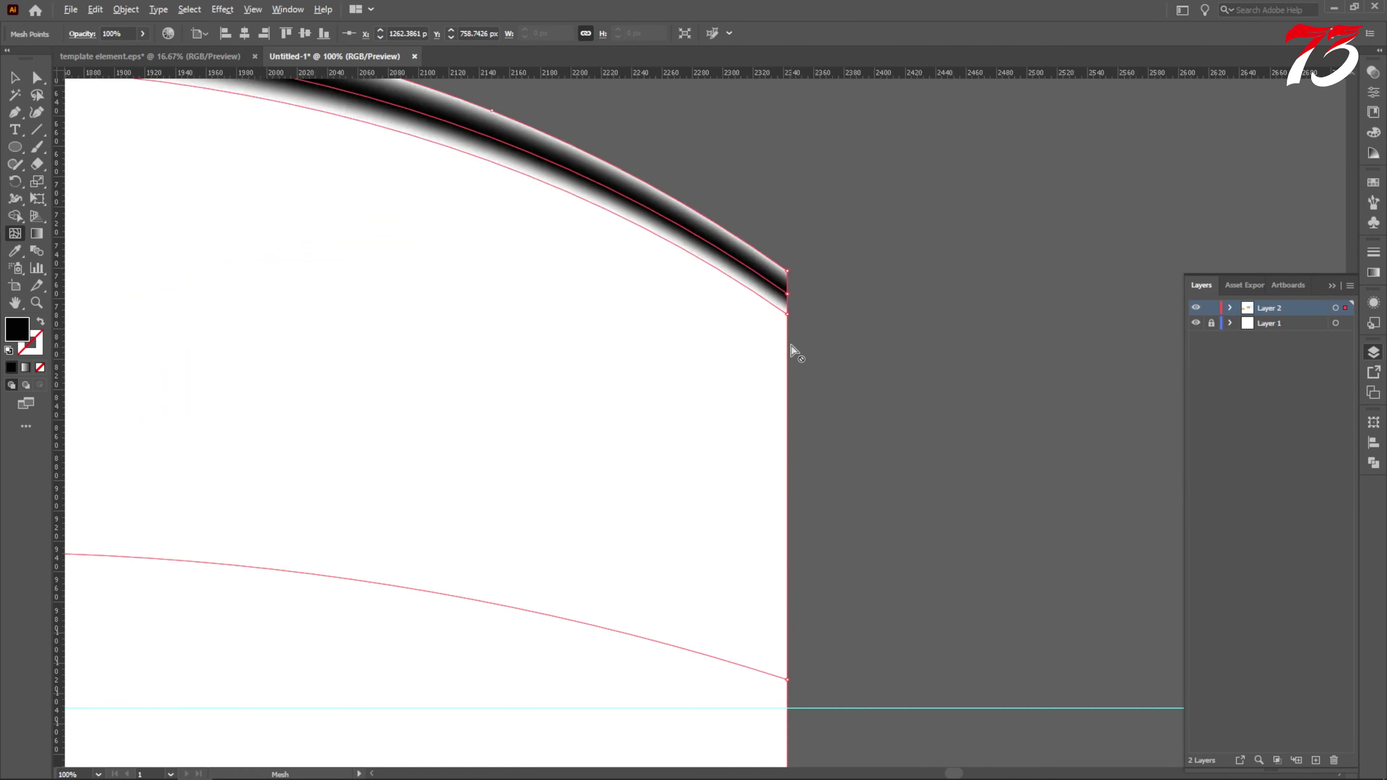
left_click(788, 325)
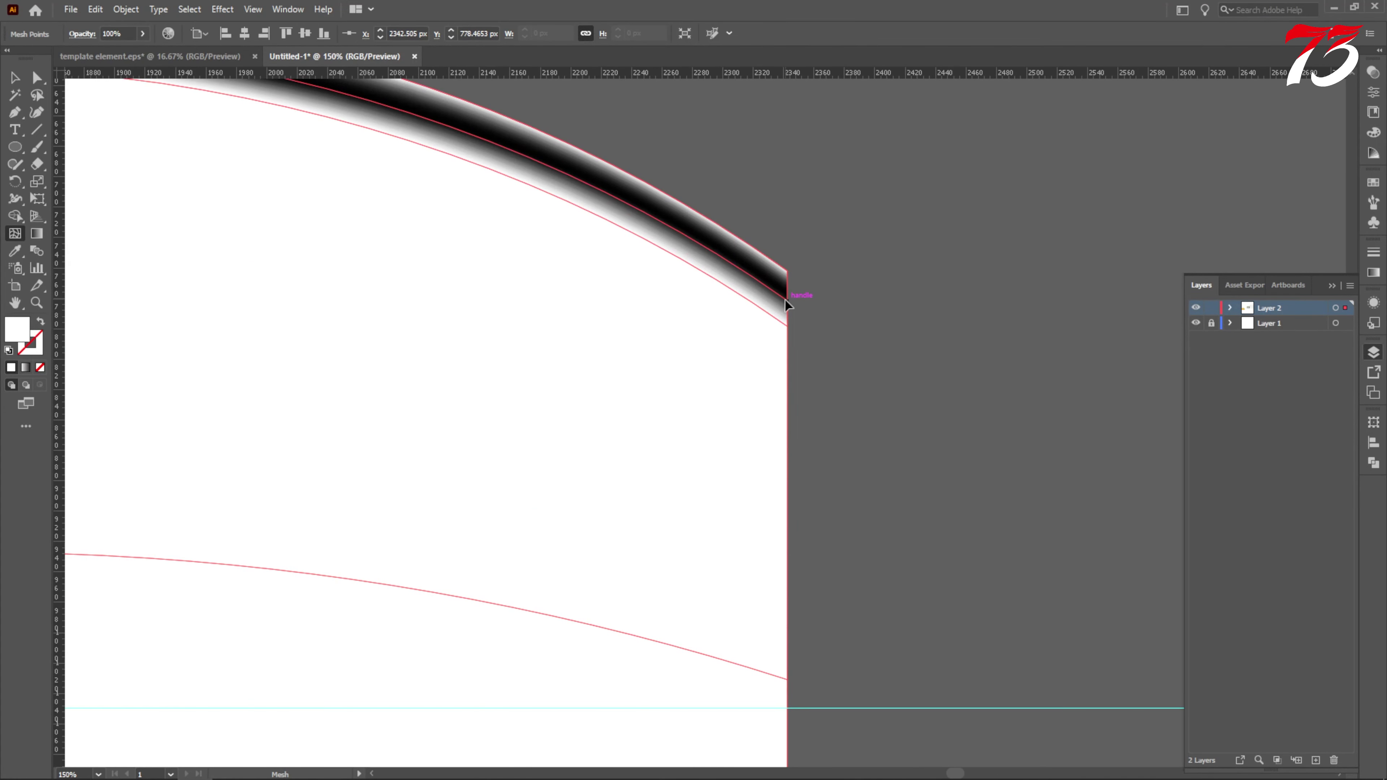
left_click(785, 299)
Set the whole mesh shape's blending mode to Multiply and its opacity to 30%.
scroll(811, 338, "down", 5)
left_click(15, 77)
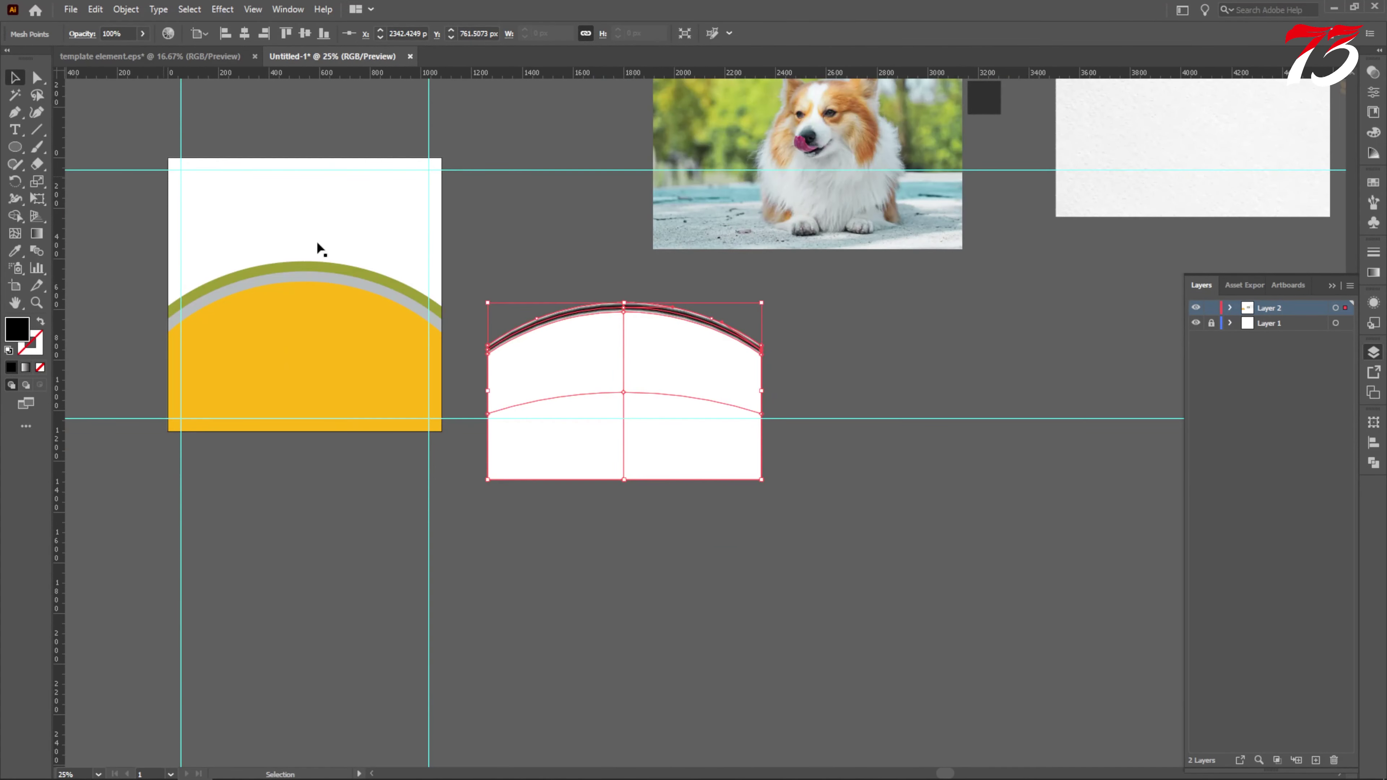
left_click(321, 250)
left_click(694, 453)
left_click(1373, 73)
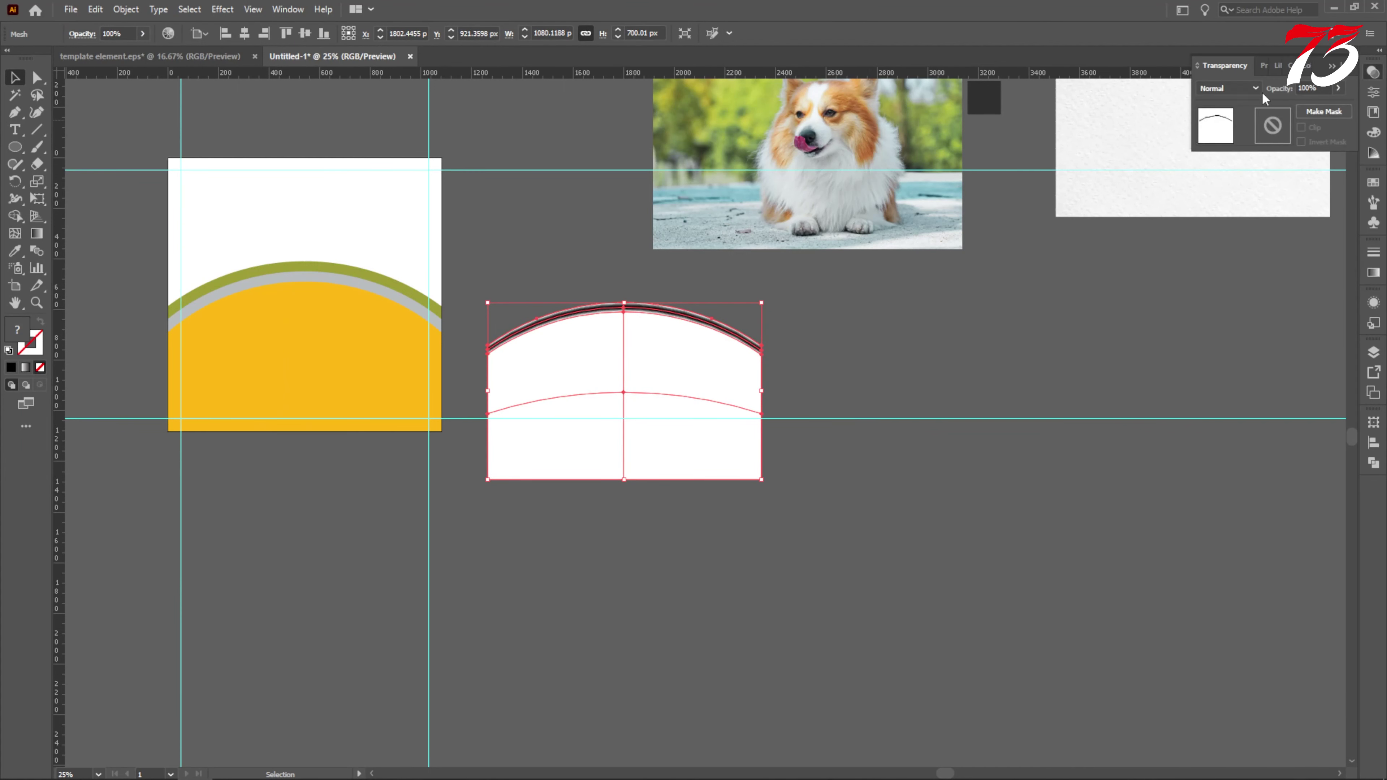
left_click(1254, 88)
left_click(1229, 138)
type("30")
key("Return")
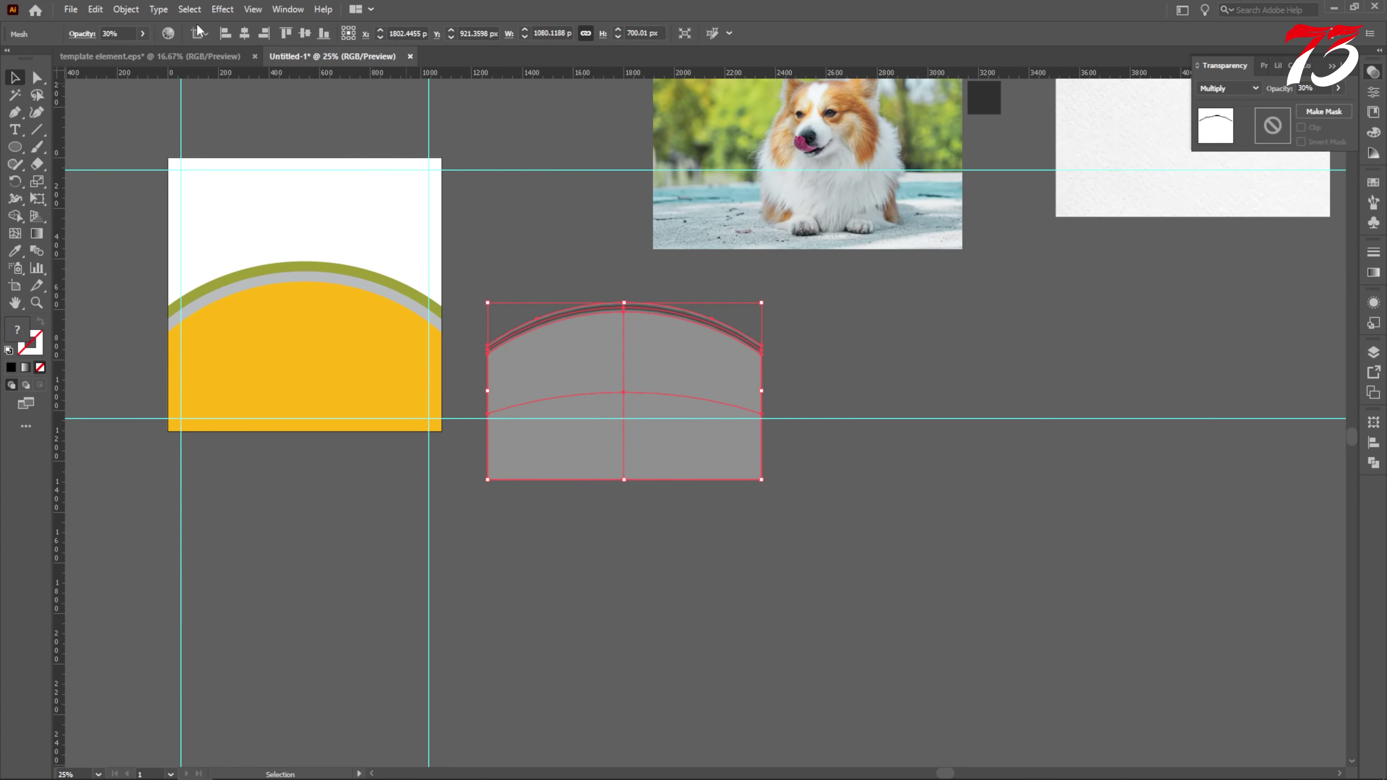
Align the shadow mesh back onto the artboard behind the green curve and deselect it.
left_click(230, 34)
left_click(583, 425)
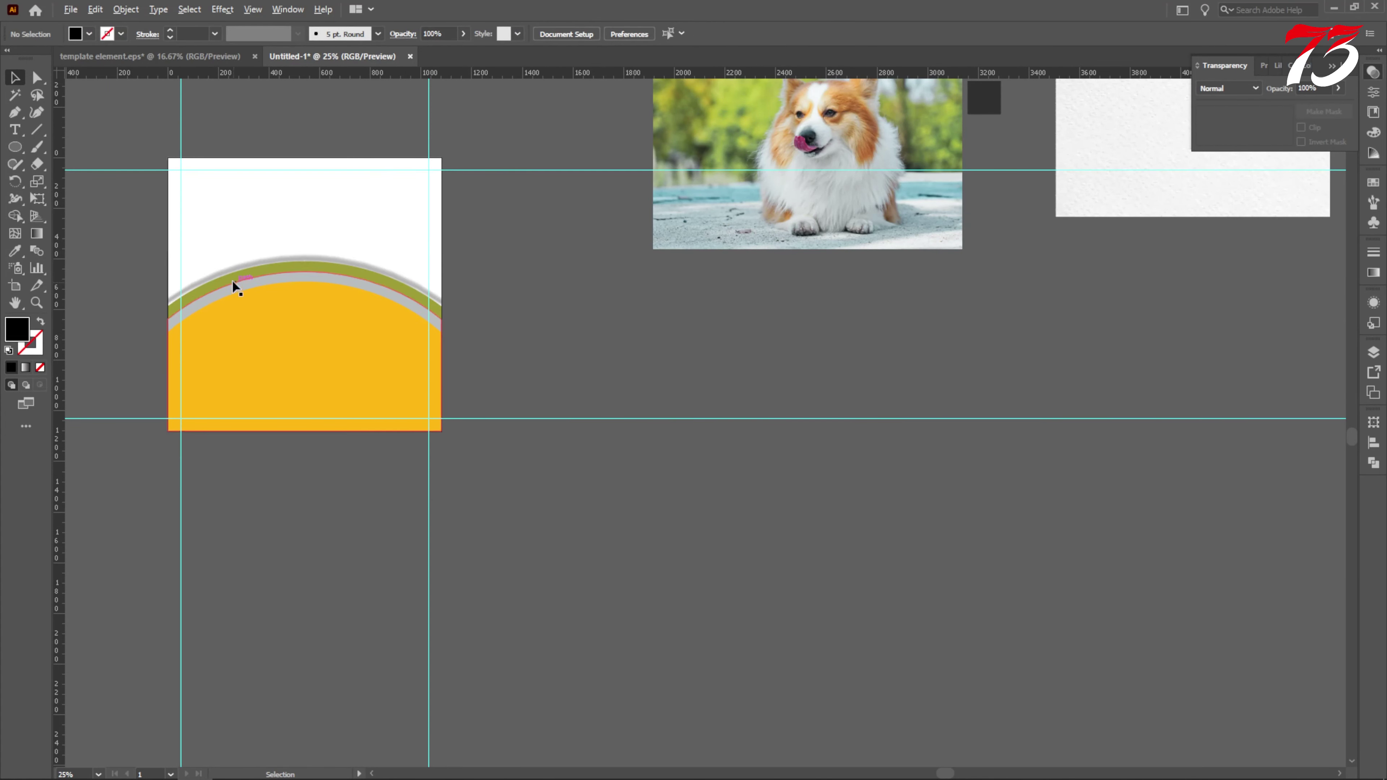
Reposition the shadow mesh's white and black centre points at the green curve's crown, placing the black one at about Y 407 px.
scroll(232, 279, "up", 2)
scroll(300, 248, "up", 1)
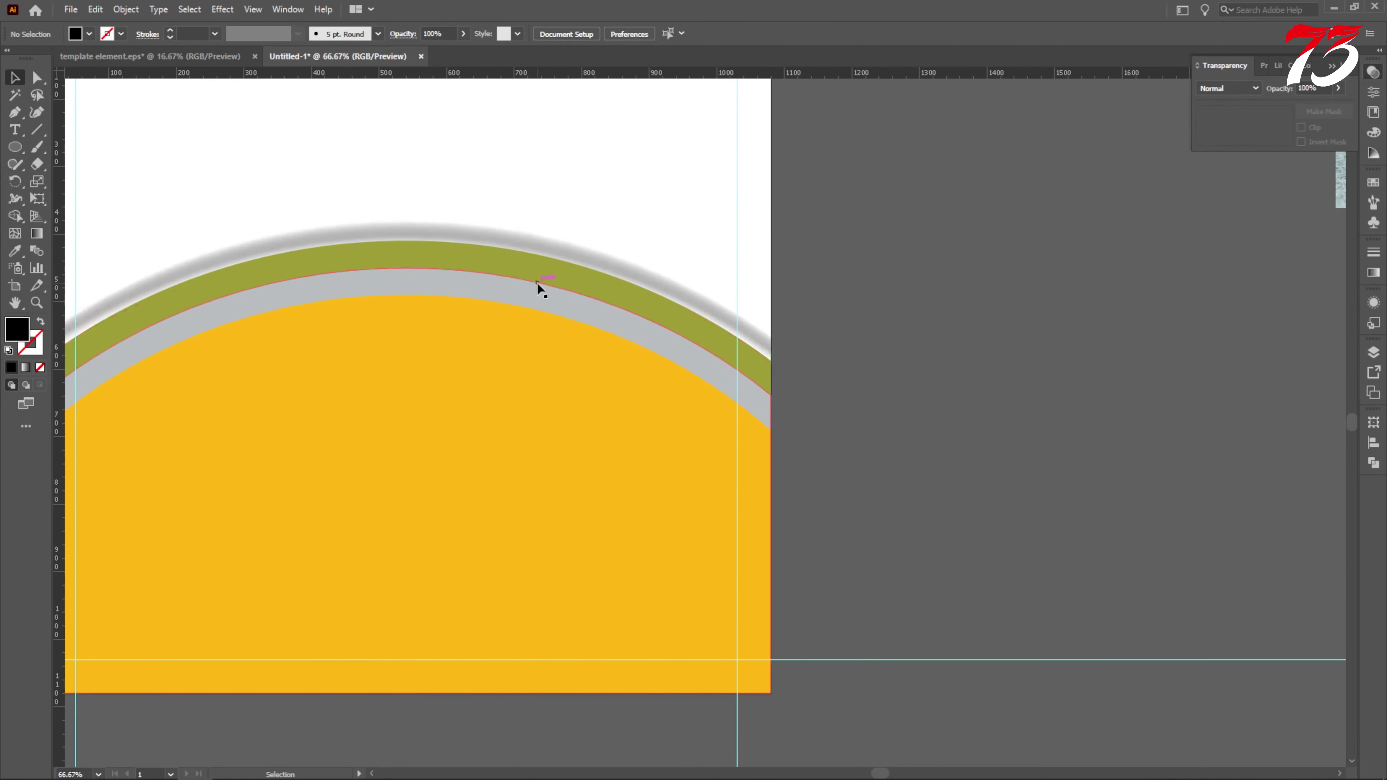
left_click(427, 220)
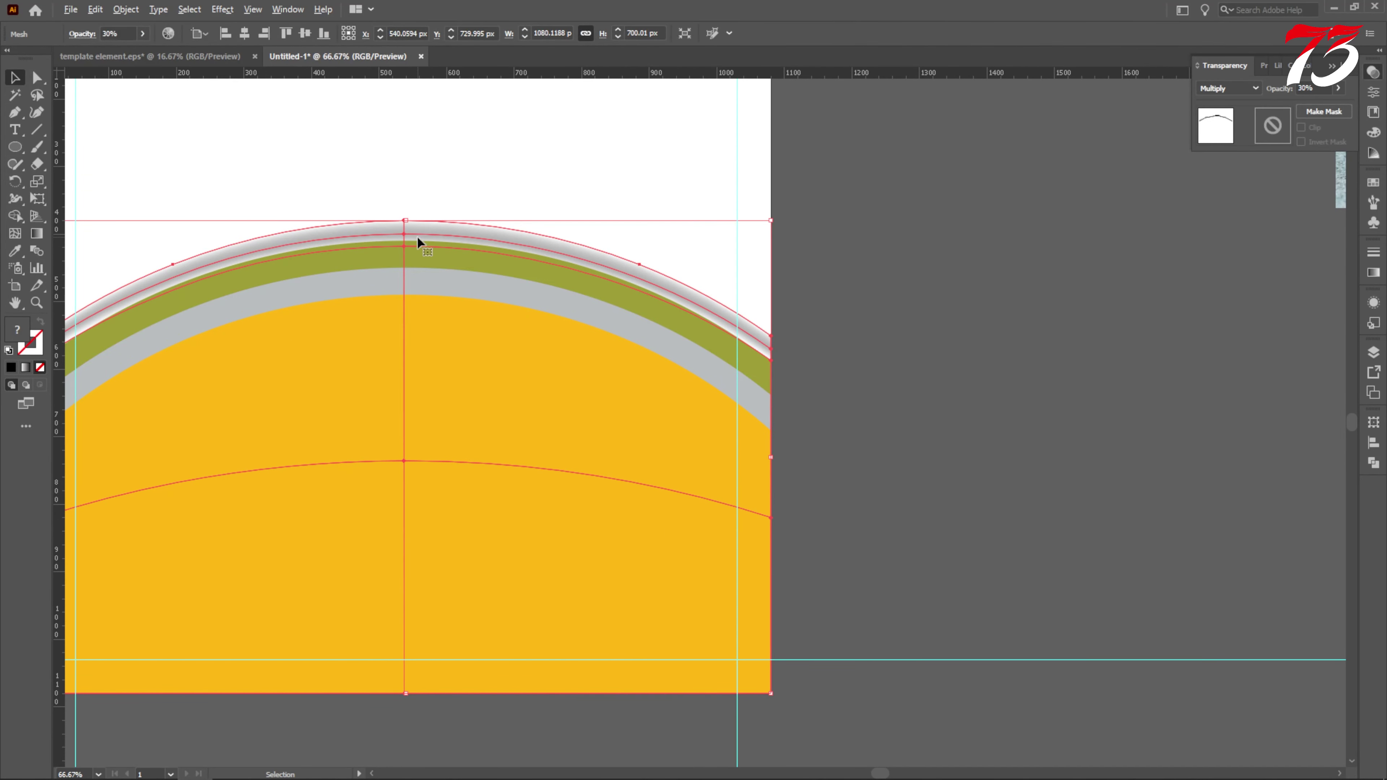
key("a")
scroll(404, 243, "up", 3)
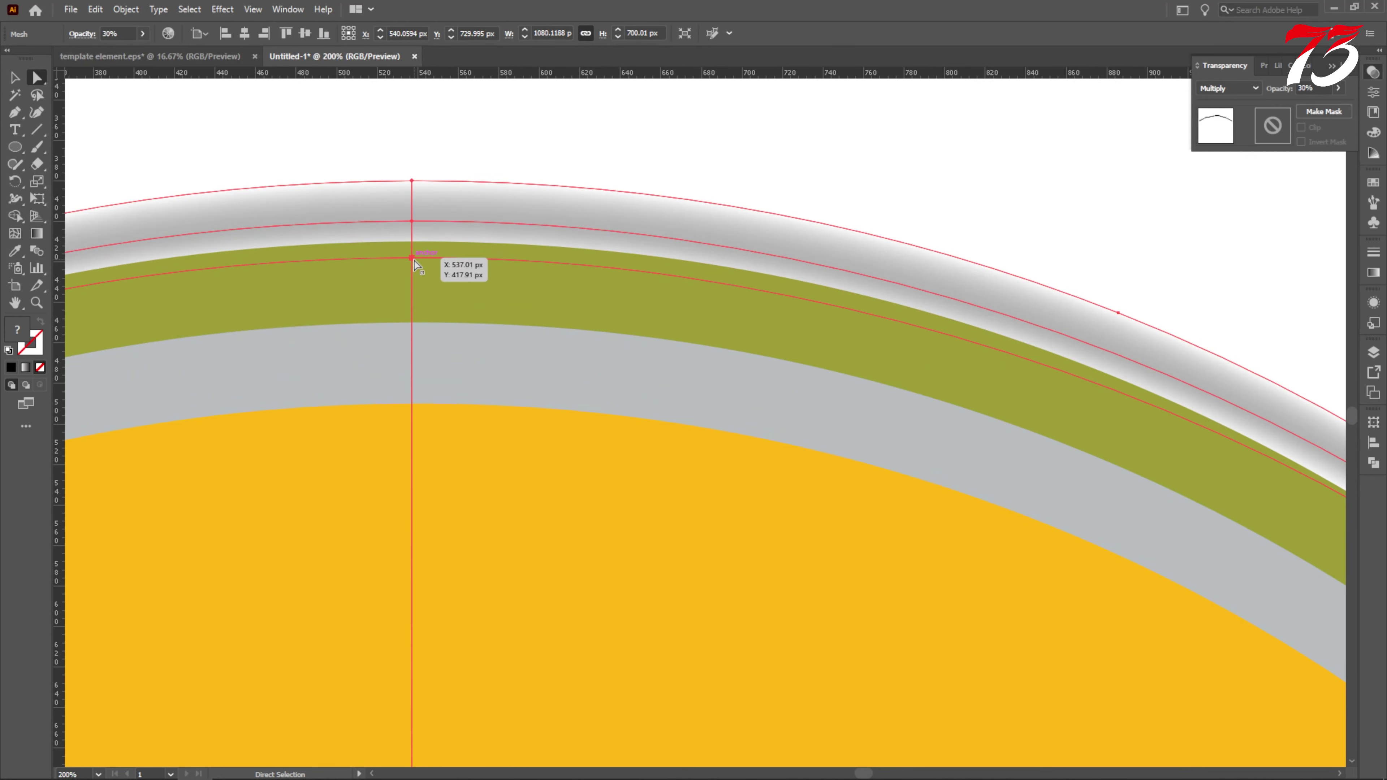
left_click_drag(411, 259, 414, 288)
scroll(445, 289, "down", 3)
scroll(421, 252, "up", 1)
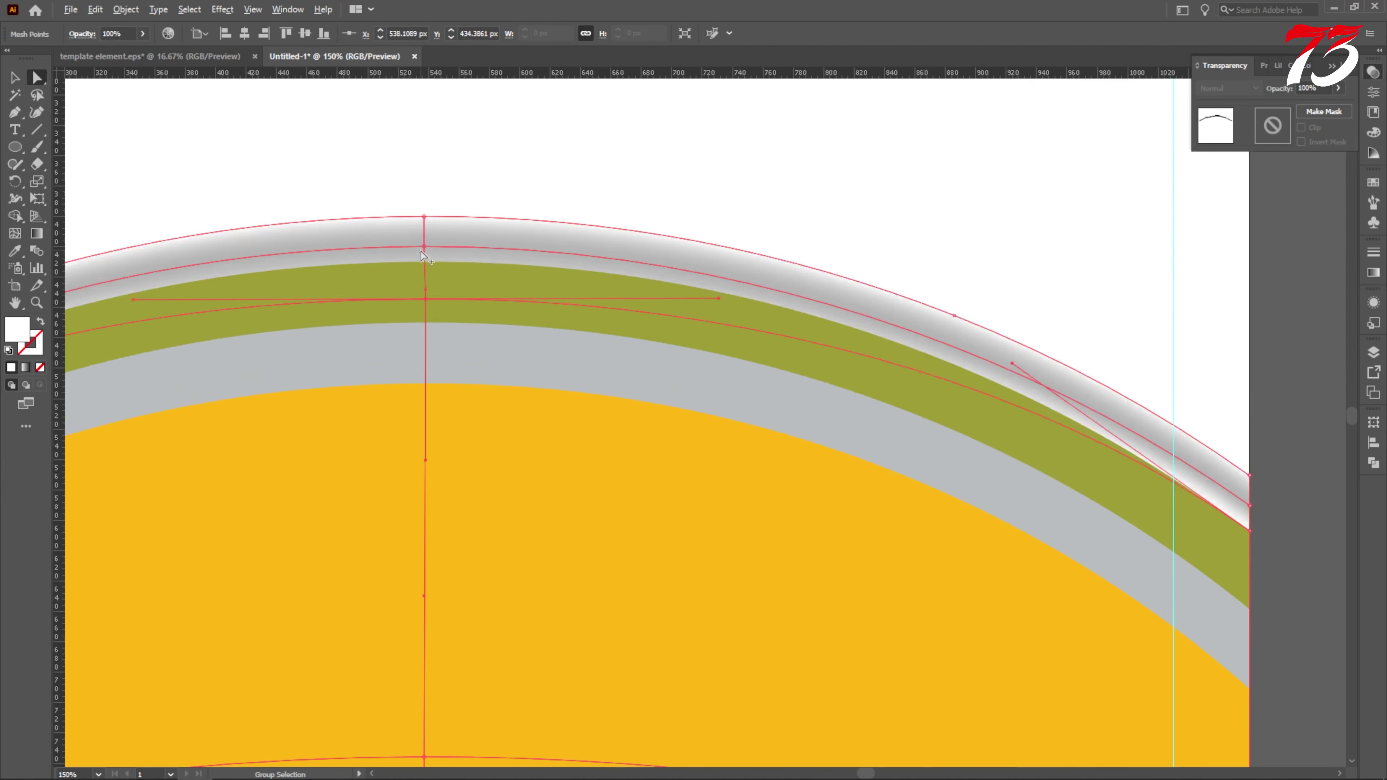
left_click_drag(426, 247, 425, 266)
scroll(429, 274, "down", 1)
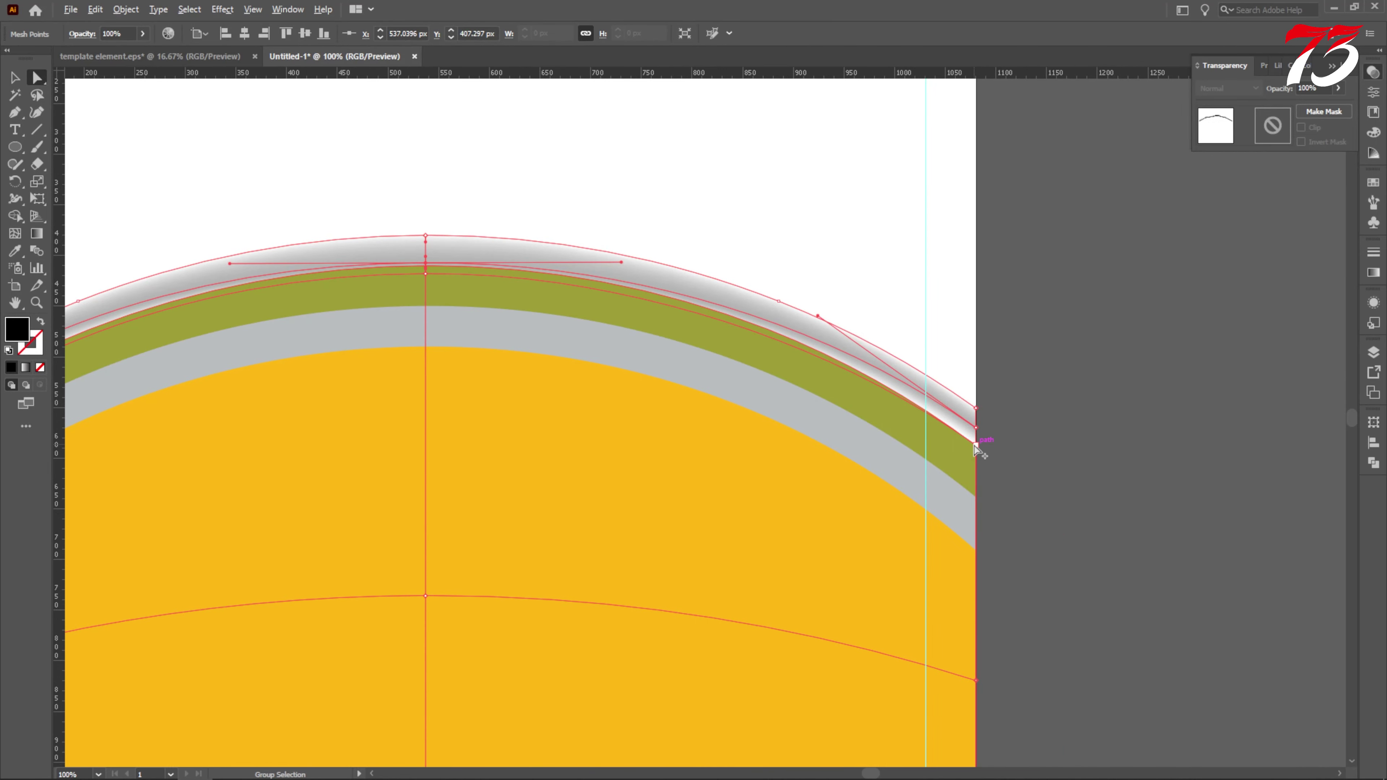
Lower the shadow mesh's white and black points at the right end of the green curve, bringing the last one to about Y 587 px.
scroll(977, 426, "up", 1)
left_click_drag(978, 417, 979, 455)
scroll(1015, 425, "down", 3)
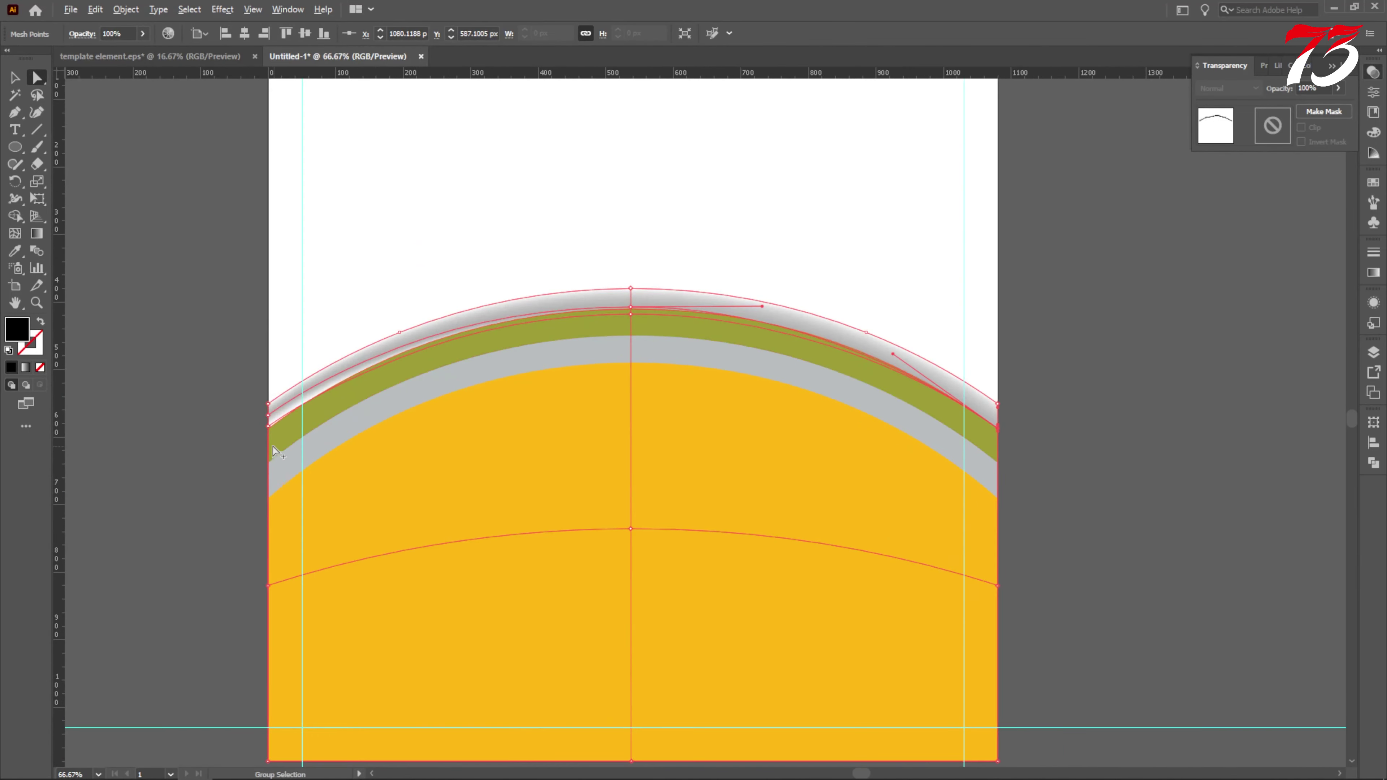
Lower the shadow mesh's two points at the left end, placing the upper one at about Y 588 px on the green curve's edge, and deselect it.
scroll(293, 414, "up", 3)
scroll(292, 411, "down", 4)
scroll(291, 411, "up", 3)
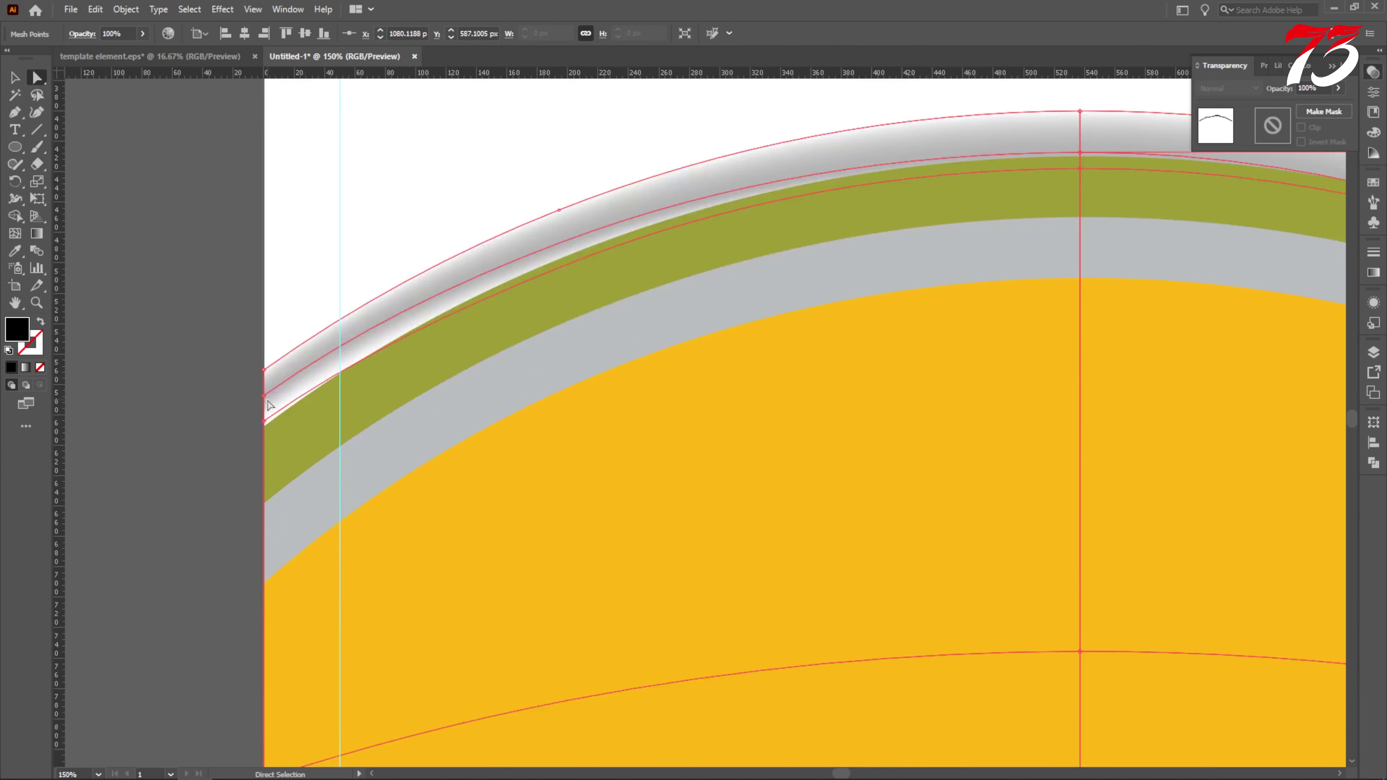
left_click_drag(265, 421, 267, 457)
left_click_drag(264, 396, 264, 426)
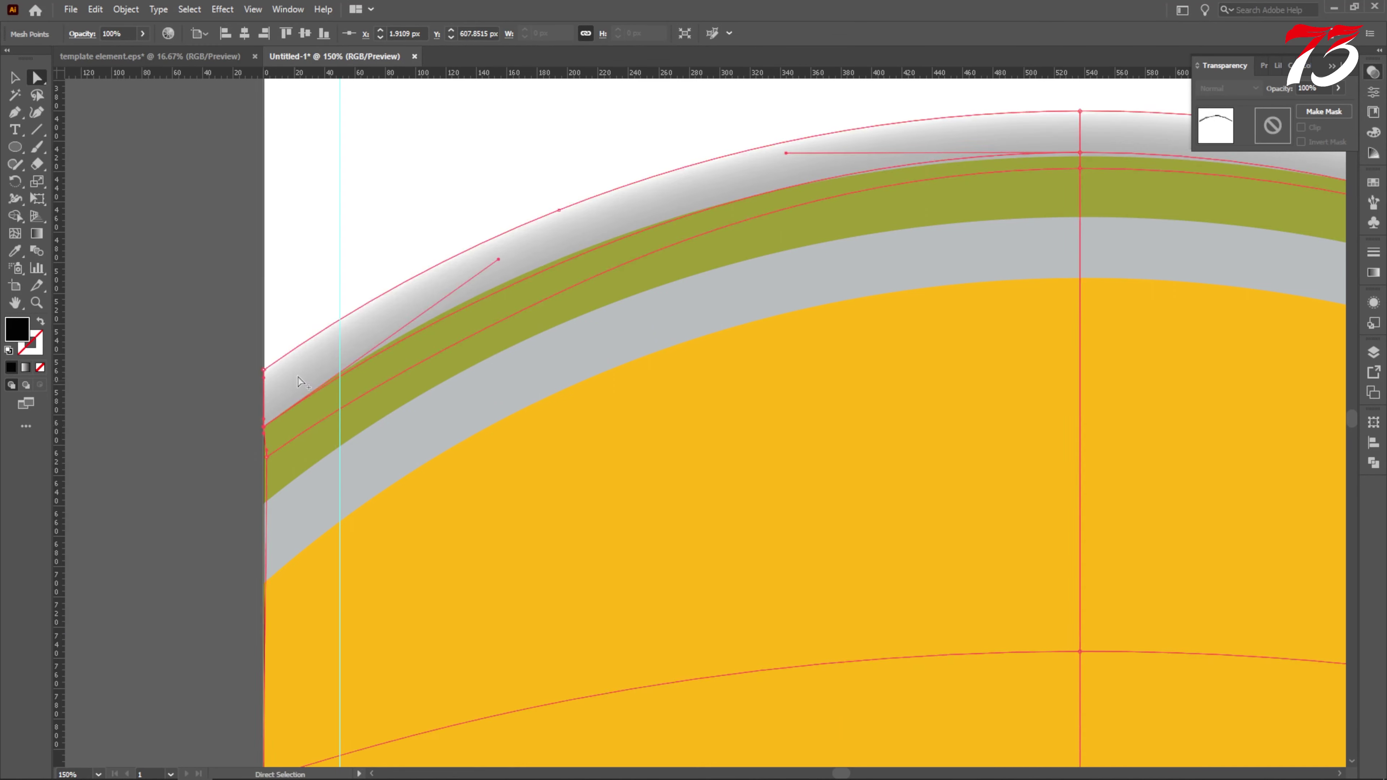
scroll(302, 366, "down", 2)
key("v")
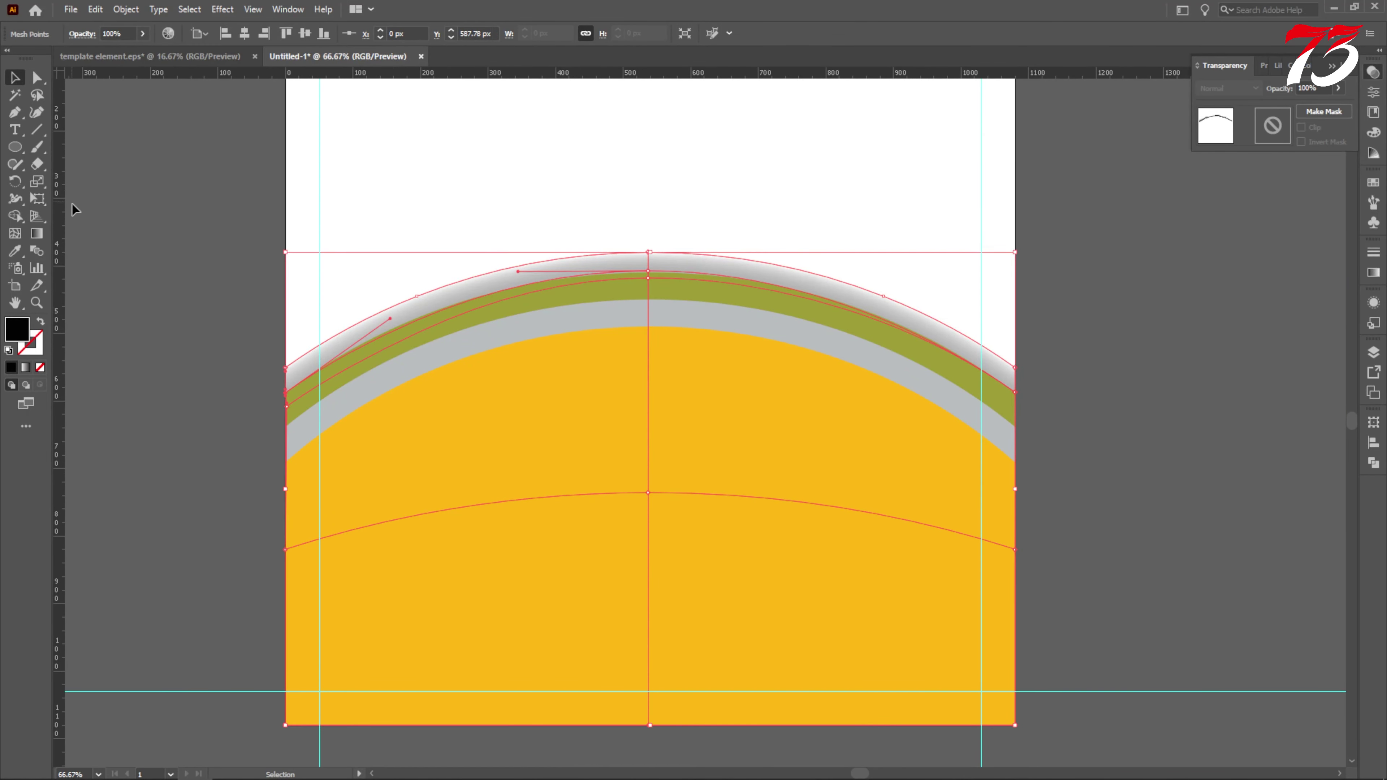
left_click(77, 218)
scroll(541, 280, "down", 2)
scroll(737, 300, "up", 3)
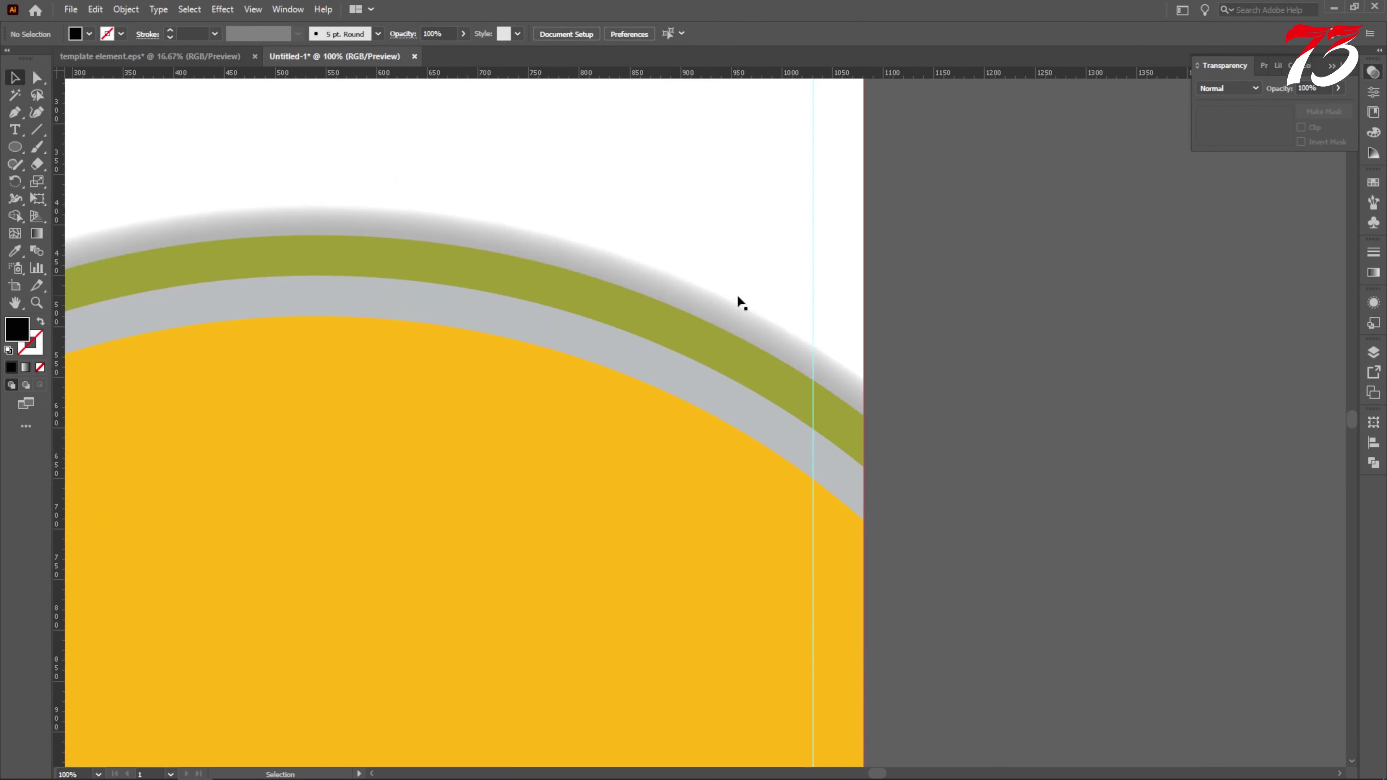
Set the shadow mesh's opacity to 20% and deselect it.
left_click(734, 300)
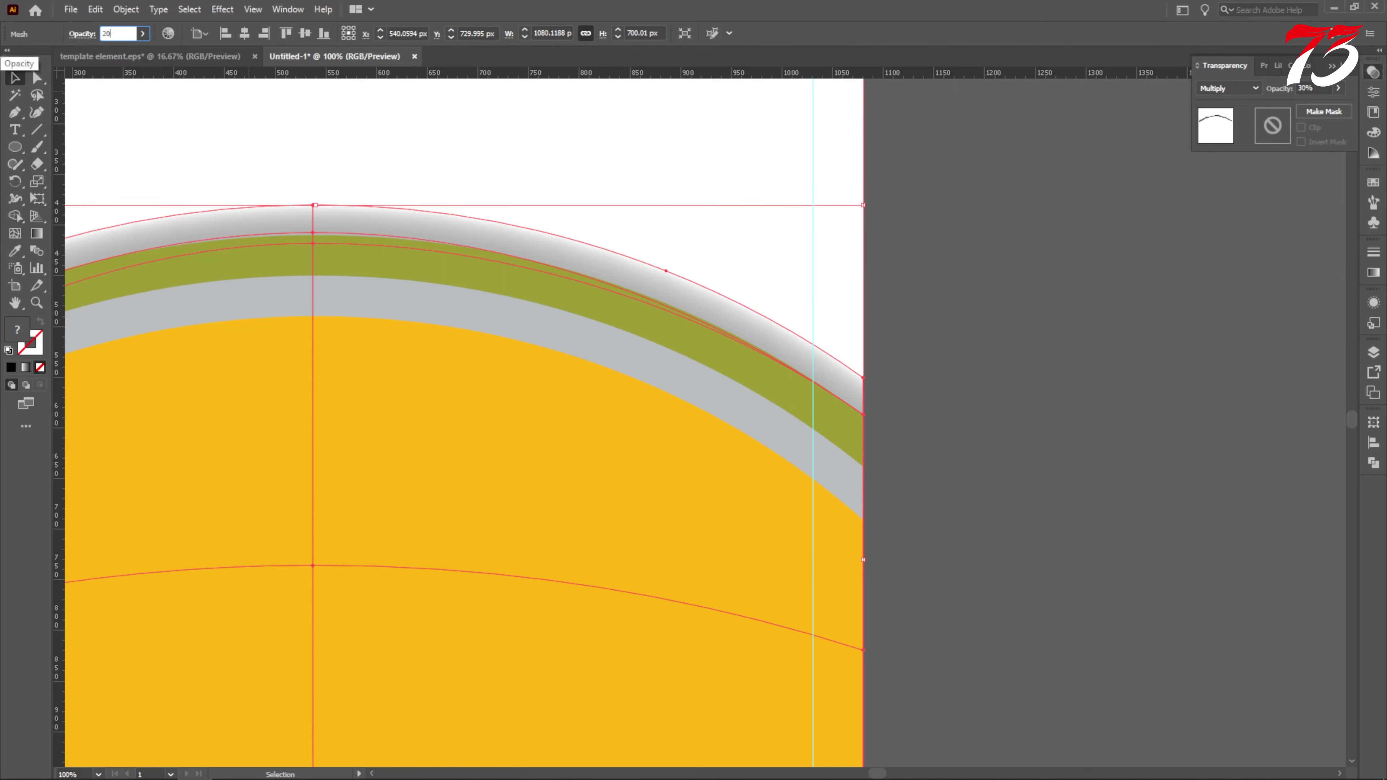
scroll(692, 286, "down", 1)
left_click(920, 350)
scroll(724, 347, "down", 1)
scroll(568, 390, "down", 3)
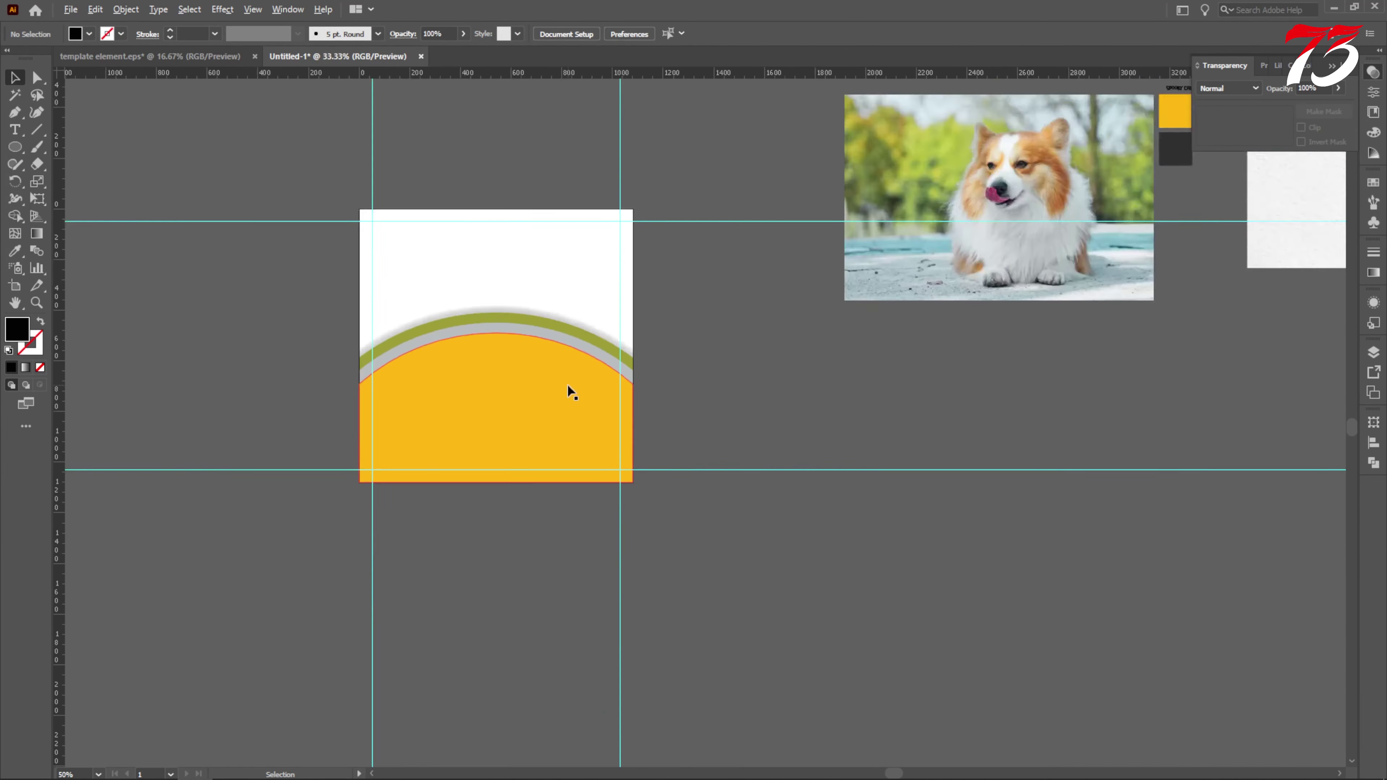
Align the 1080 px paper texture group to the left and top edges of the artboard.
left_click(1193, 257)
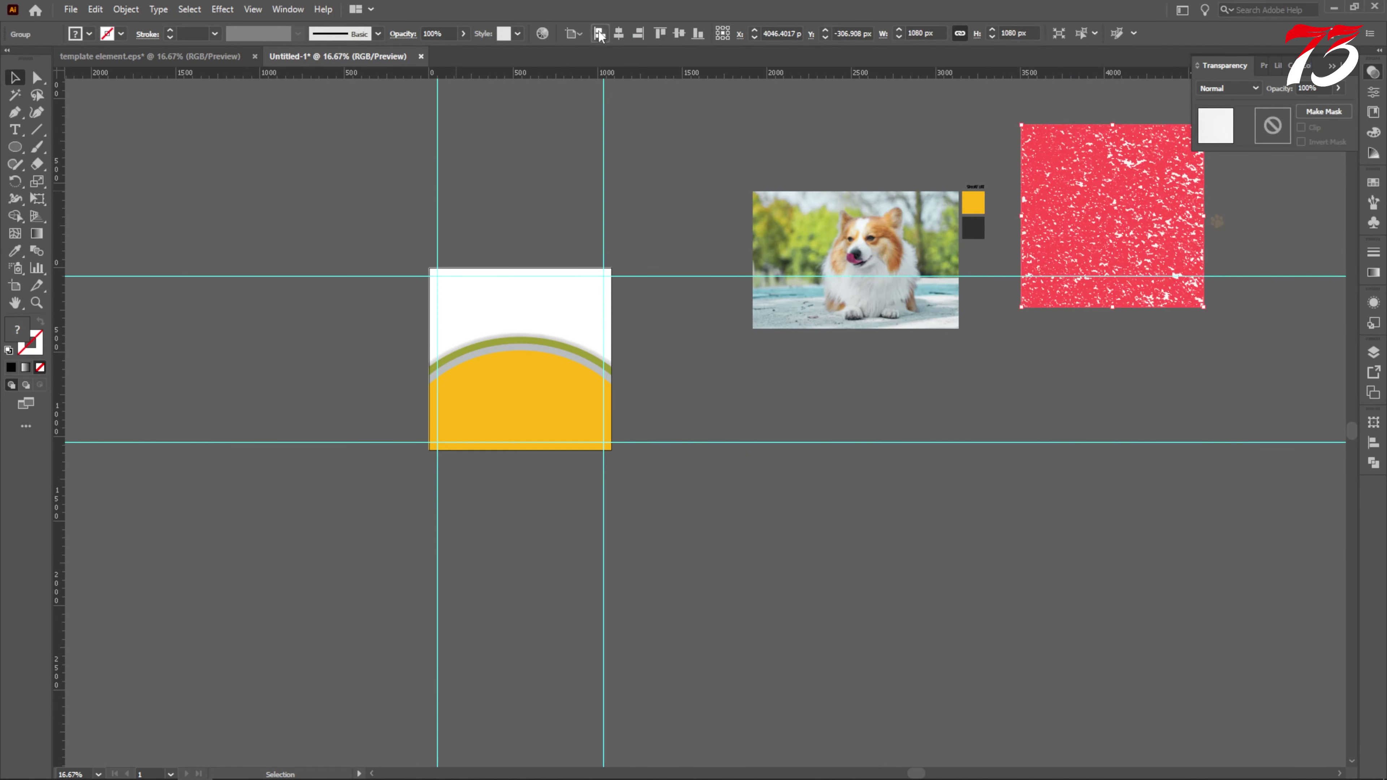
left_click(599, 33)
left_click(660, 33)
scroll(529, 333, "up", 3)
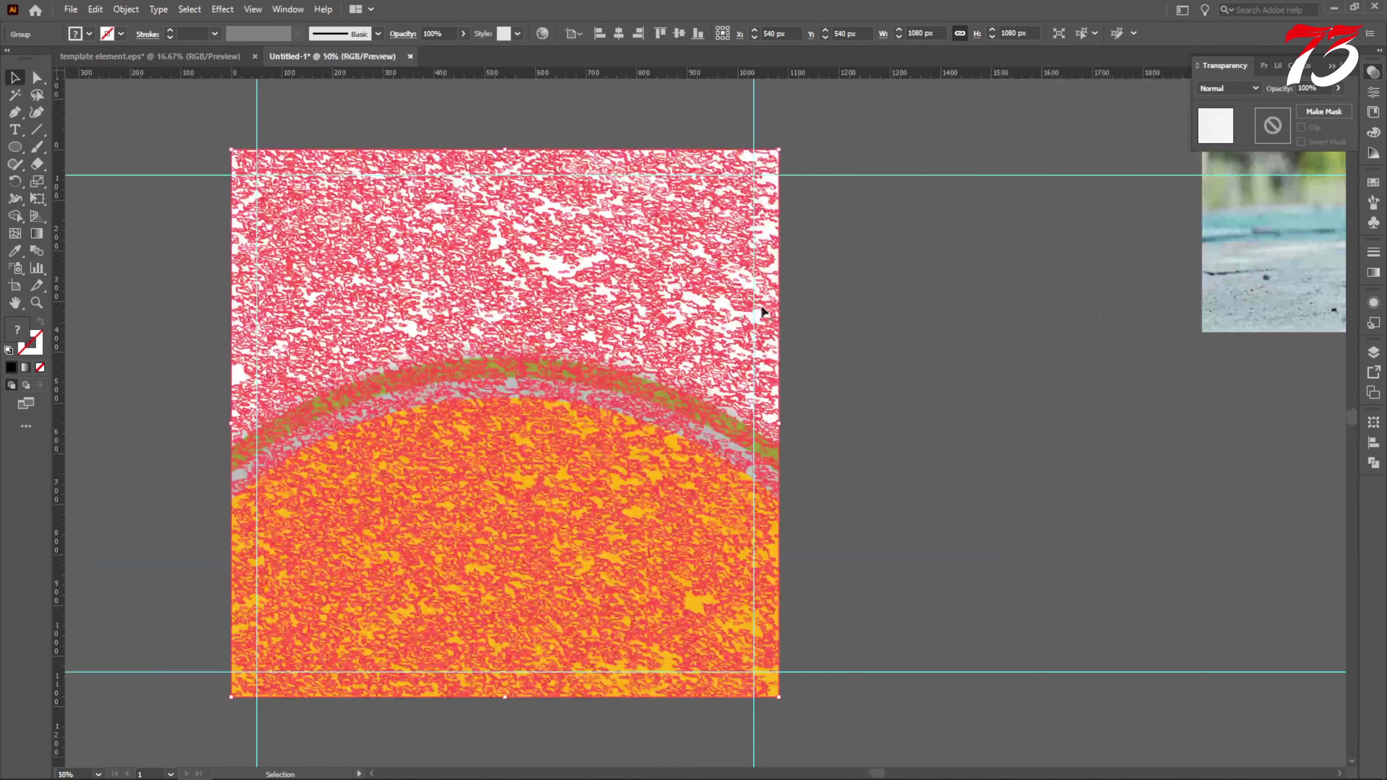
Place the paper texture behind the curved shapes and send the plain white background square to the very back.
left_click(761, 306)
right_click(659, 218)
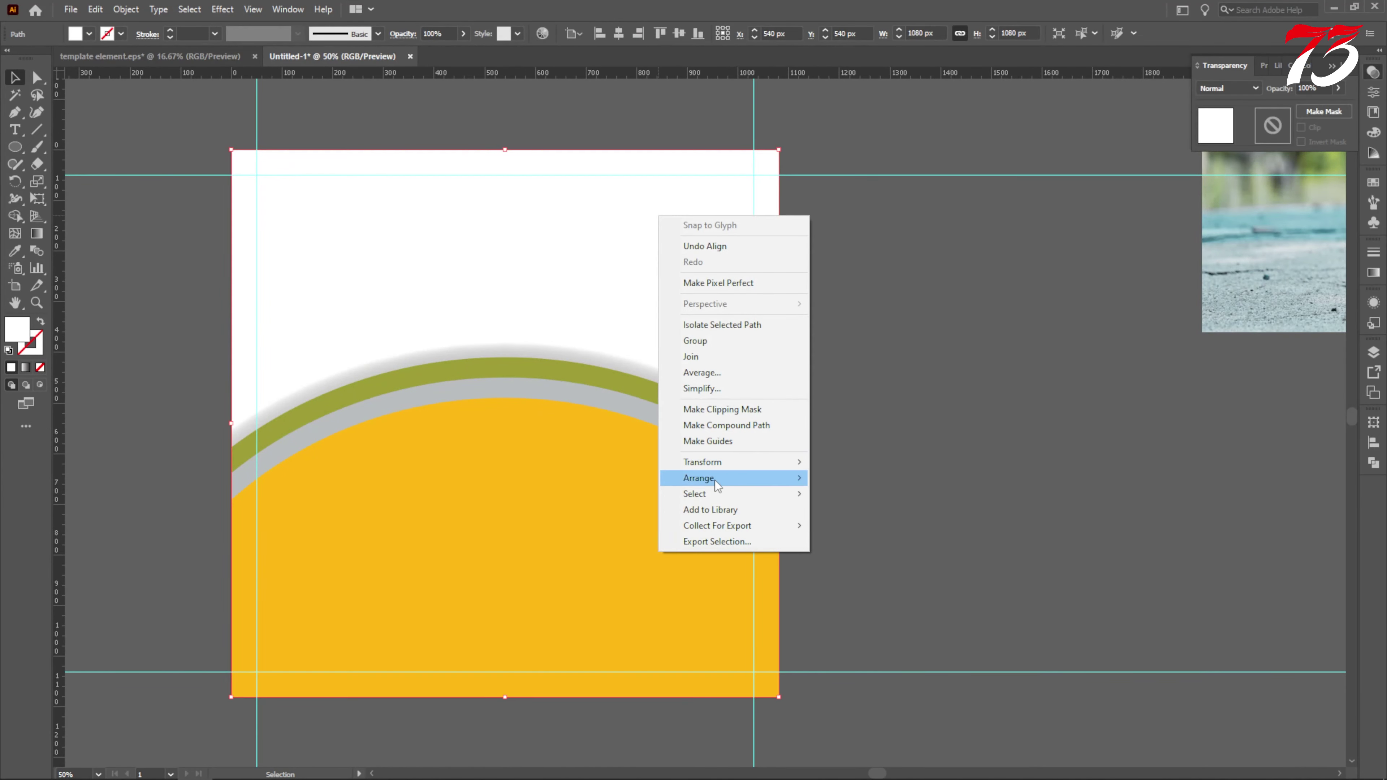
mouse_move(719, 478)
left_click(876, 526)
left_click(939, 490)
scroll(658, 300, "down", 3)
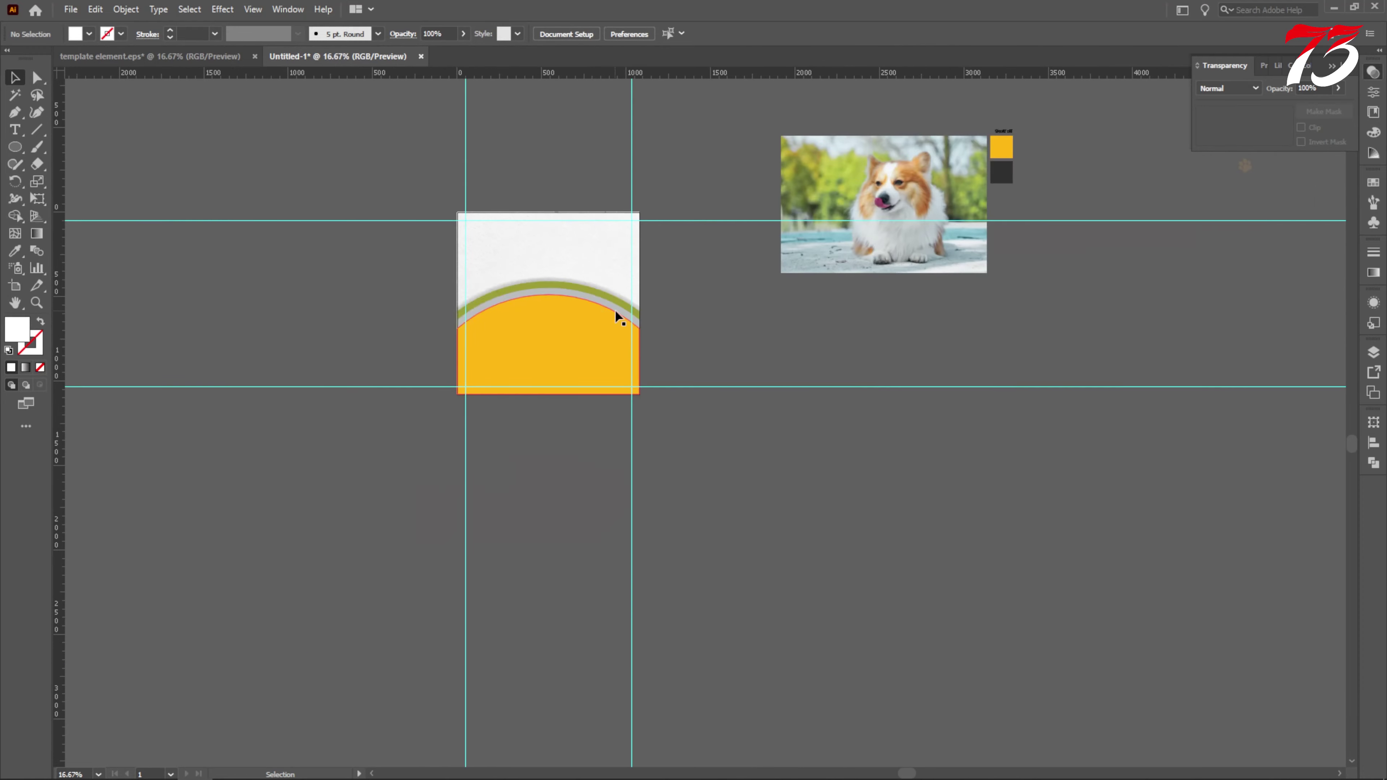
Open the shadow mesh's opacity for editing above the green curve, and deselect the mesh.
scroll(614, 309, "up", 4)
left_click(593, 283)
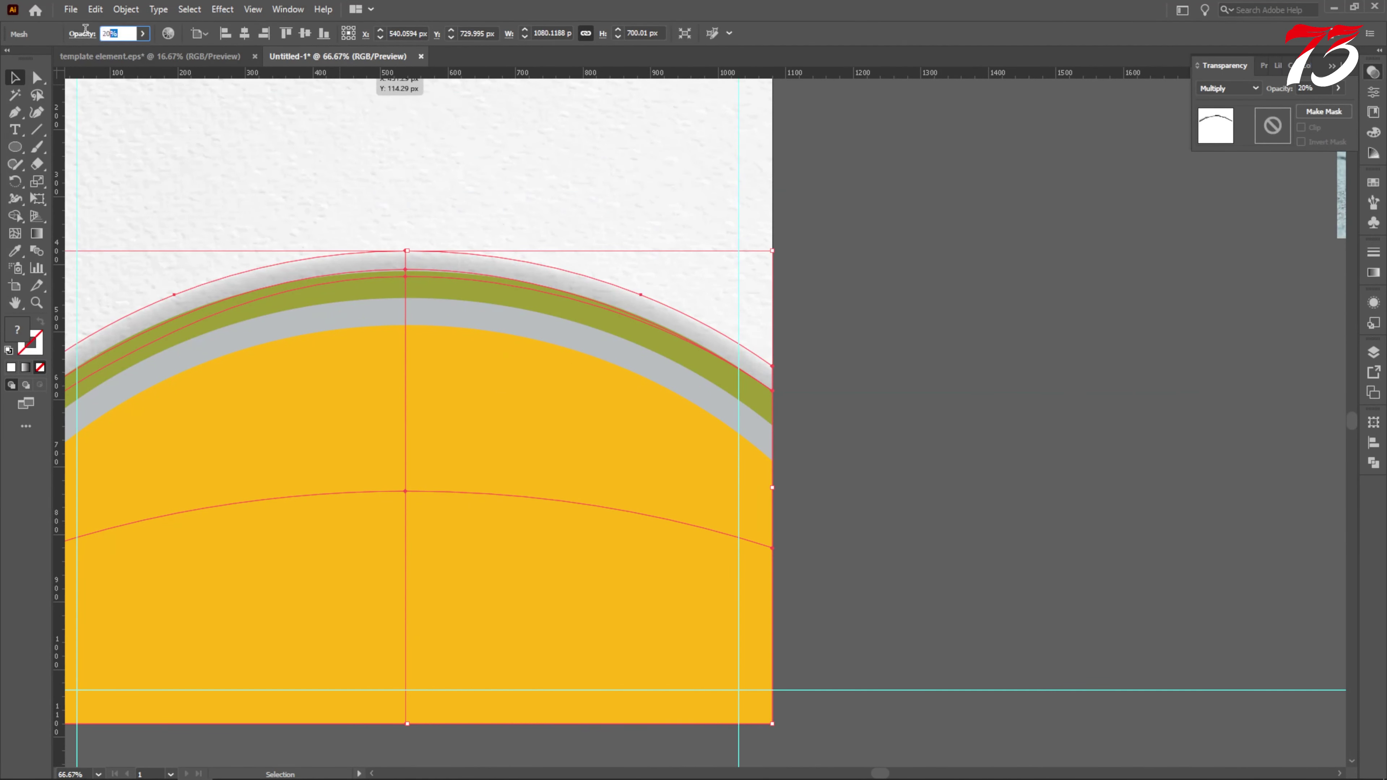
left_click(1053, 356)
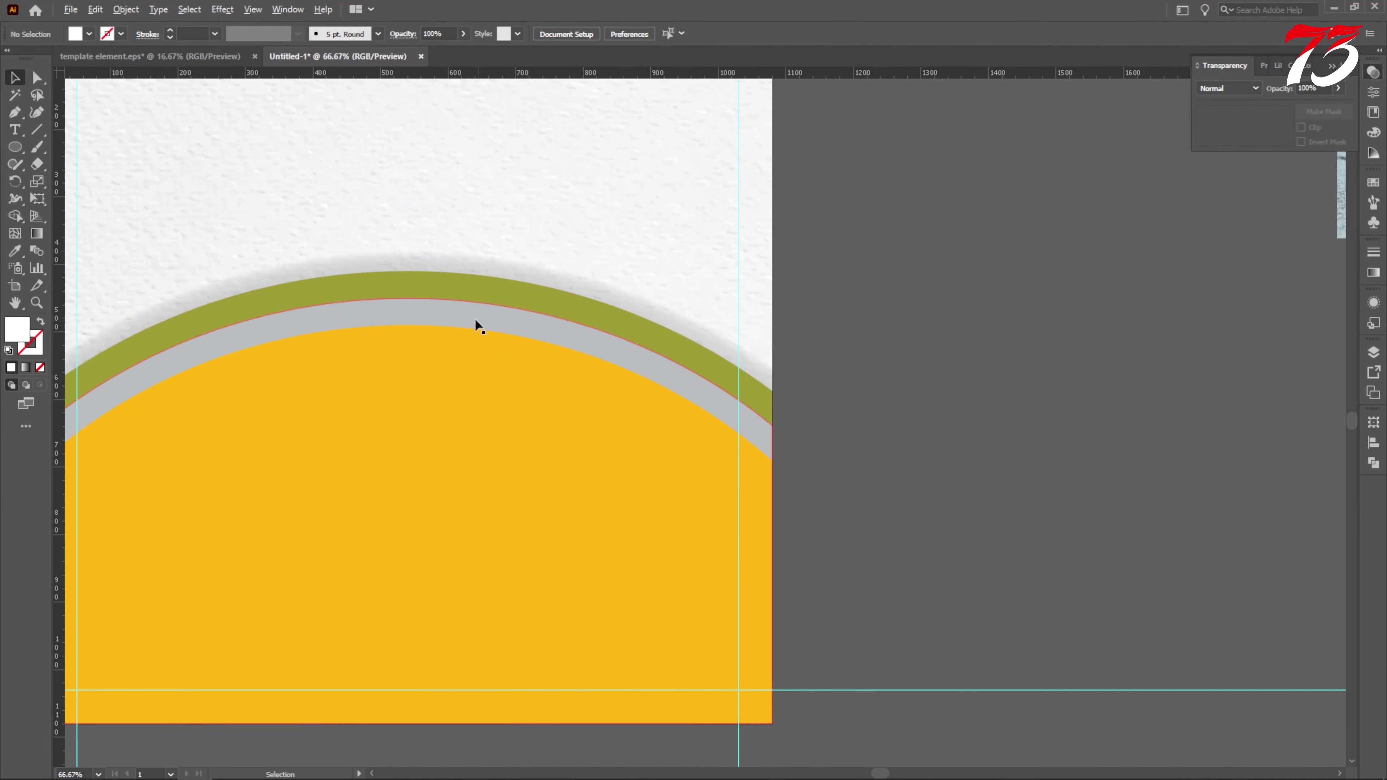
Move the dog photo behind the yellow shape, scale it to about 1076 px wide, centre it horizontally and lower it to about Y 825 px.
scroll(474, 322, "down", 2)
scroll(825, 319, "down", 2)
left_click_drag(872, 270, 540, 404)
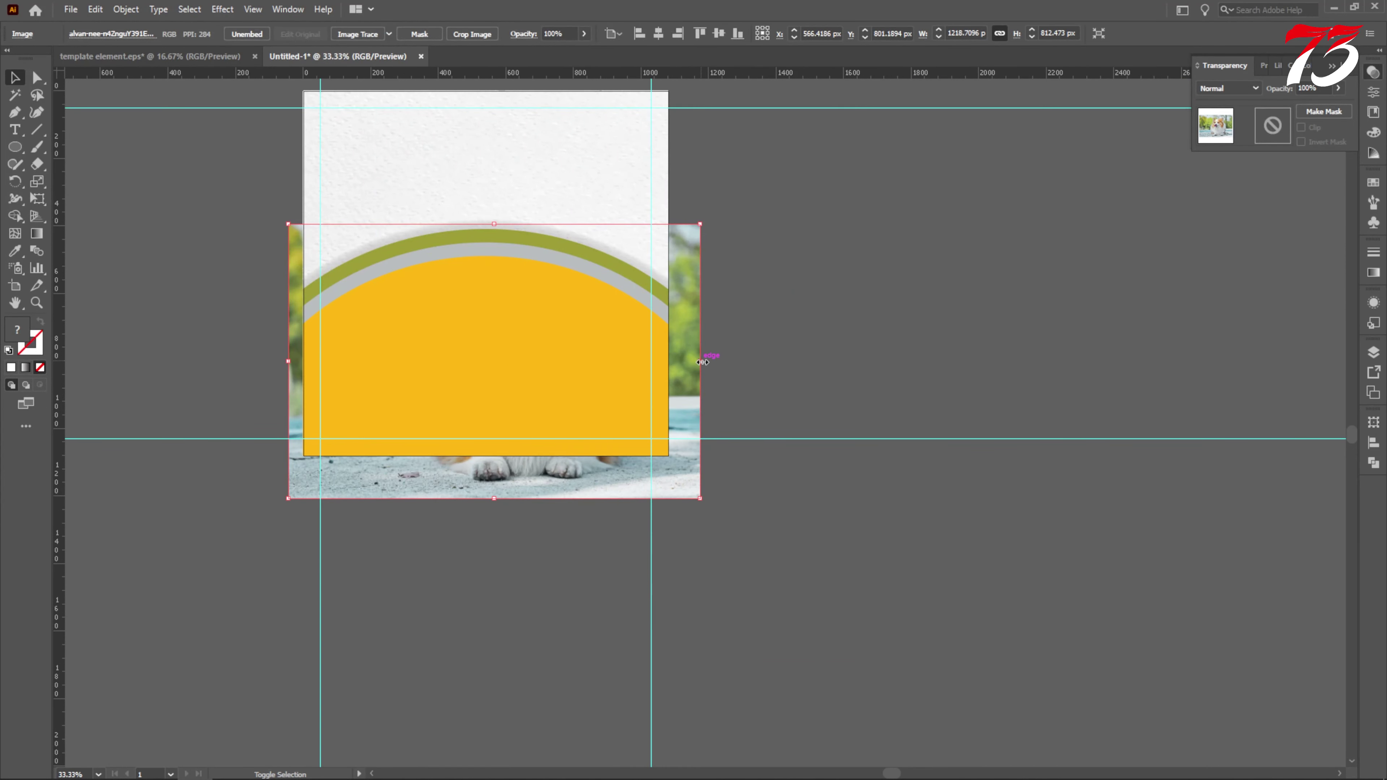
left_click_drag(703, 362, 678, 361)
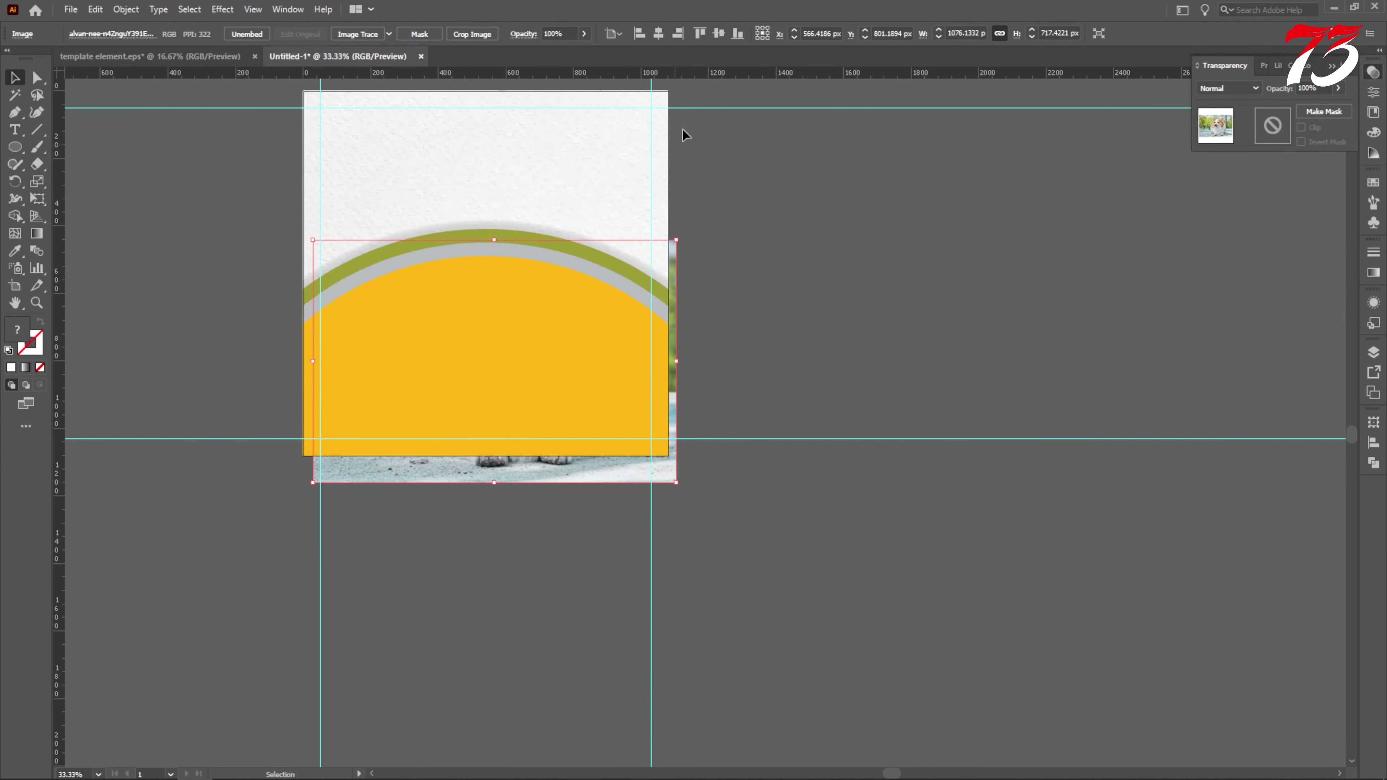
left_click(659, 34)
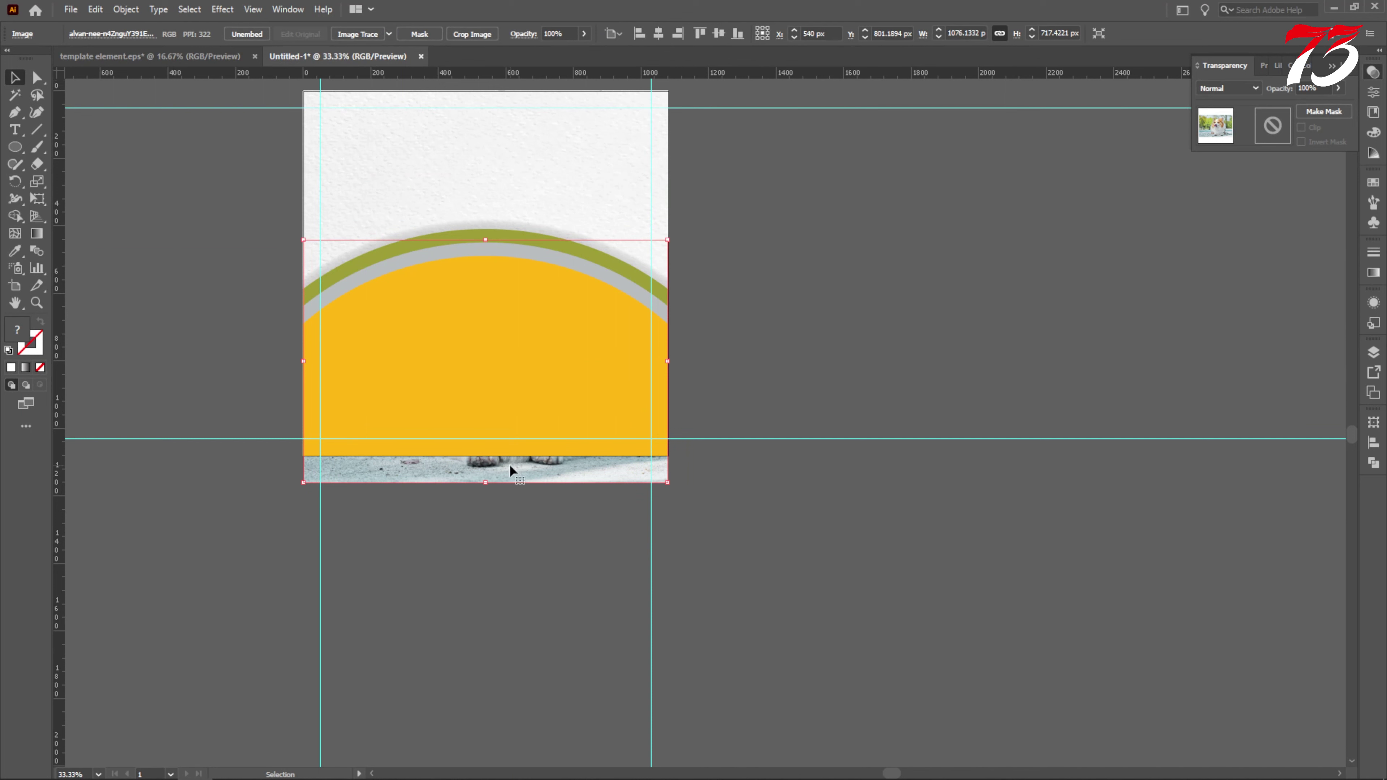
left_click_drag(507, 473, 505, 481)
Clip the dog photo inside the yellow curved shape with a clipping mask.
left_click(496, 352, "shift")
right_click(494, 349)
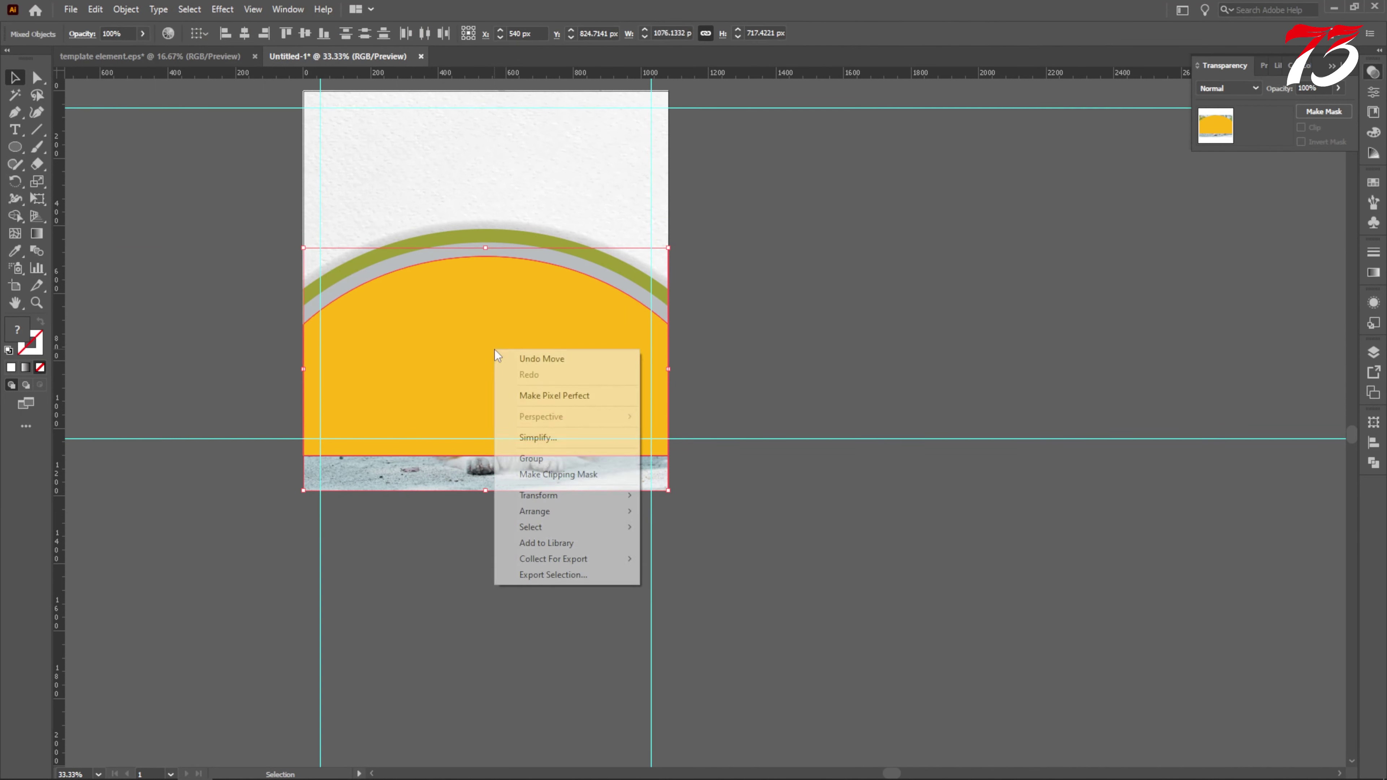
left_click(549, 473)
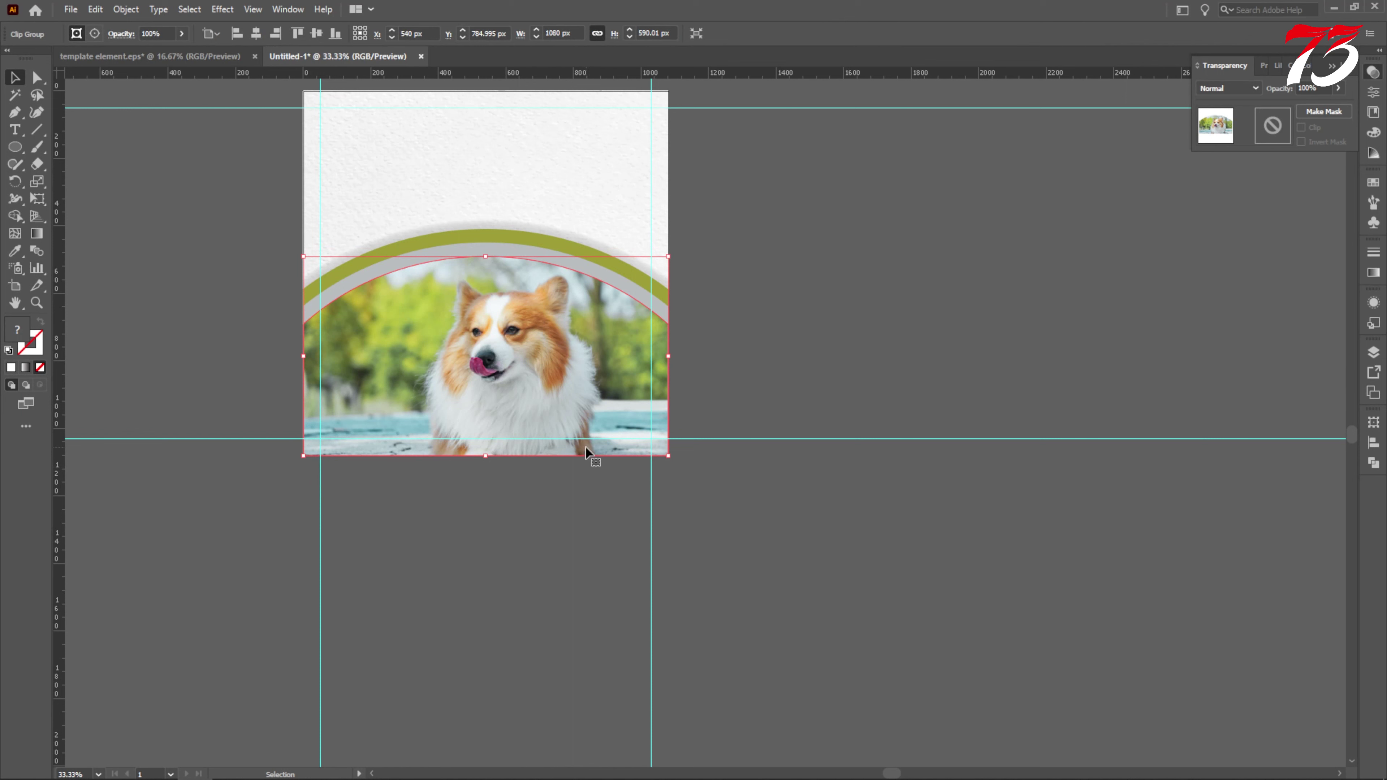
Select the dog image inside the clip group and shift it about 20 px left and 40 px up.
key("F7")
left_click(1230, 308)
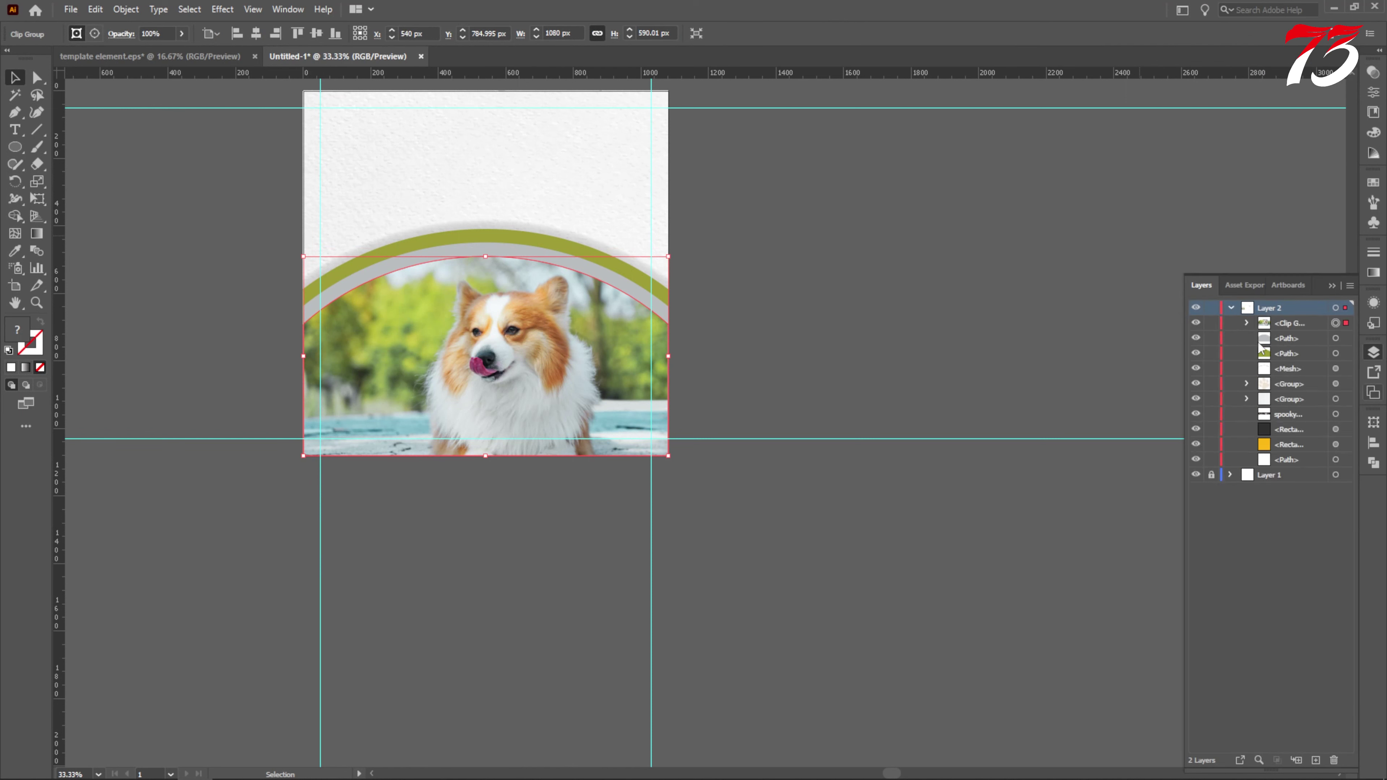
left_click(1248, 323)
left_click(1335, 353)
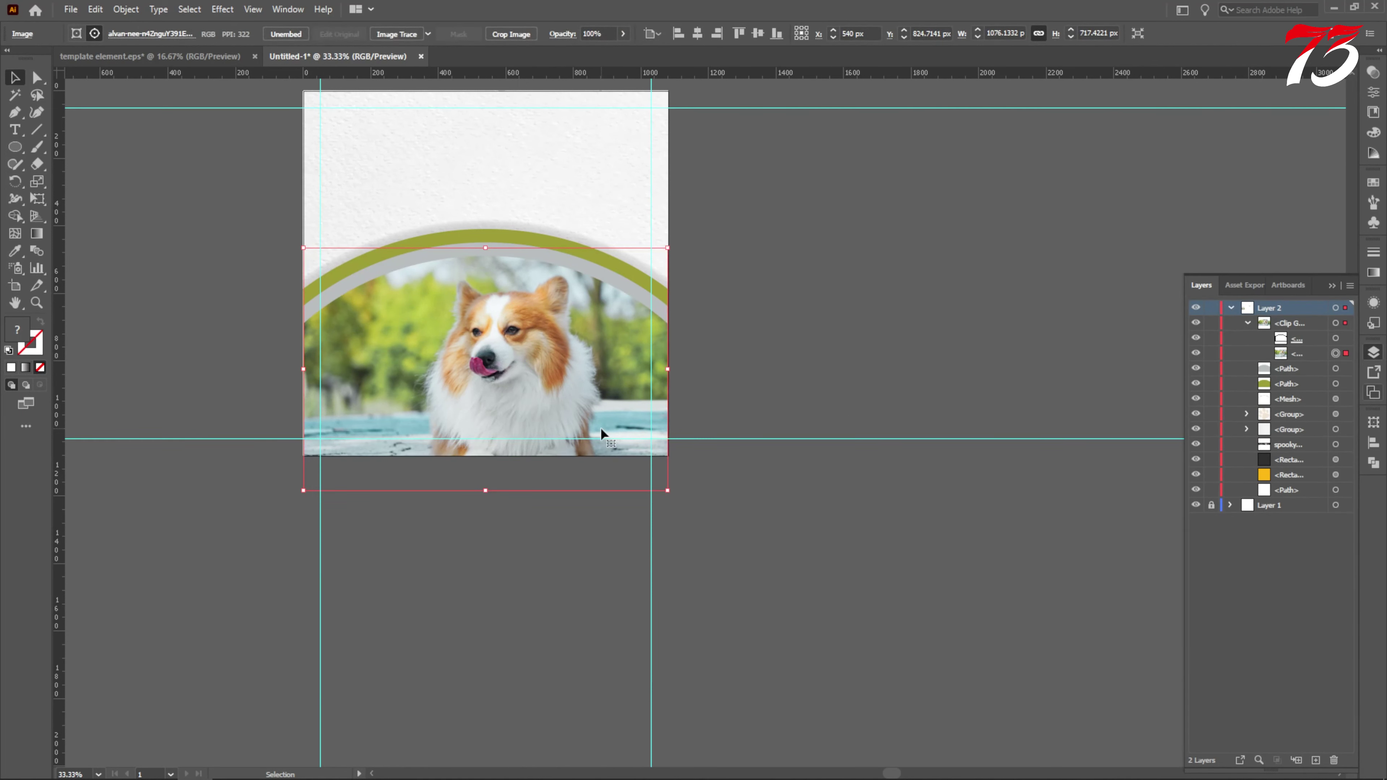
key("shift+Left")
key("shift+Left")
key("shift+Up")
key("shift+Up")
key("shift+Up")
key("shift+Up")
key("shift+Up")
key("shift+Up")
key("shift+Up")
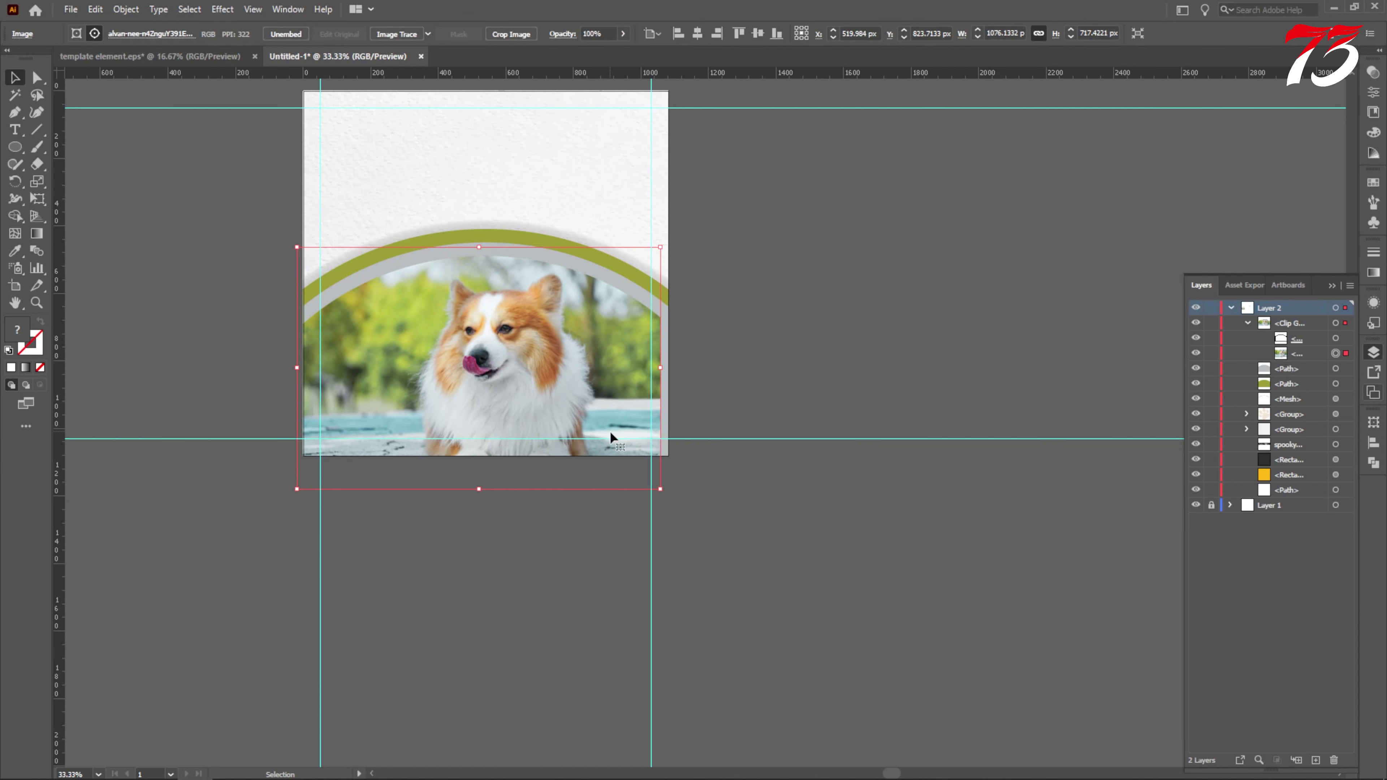
key("shift+Up")
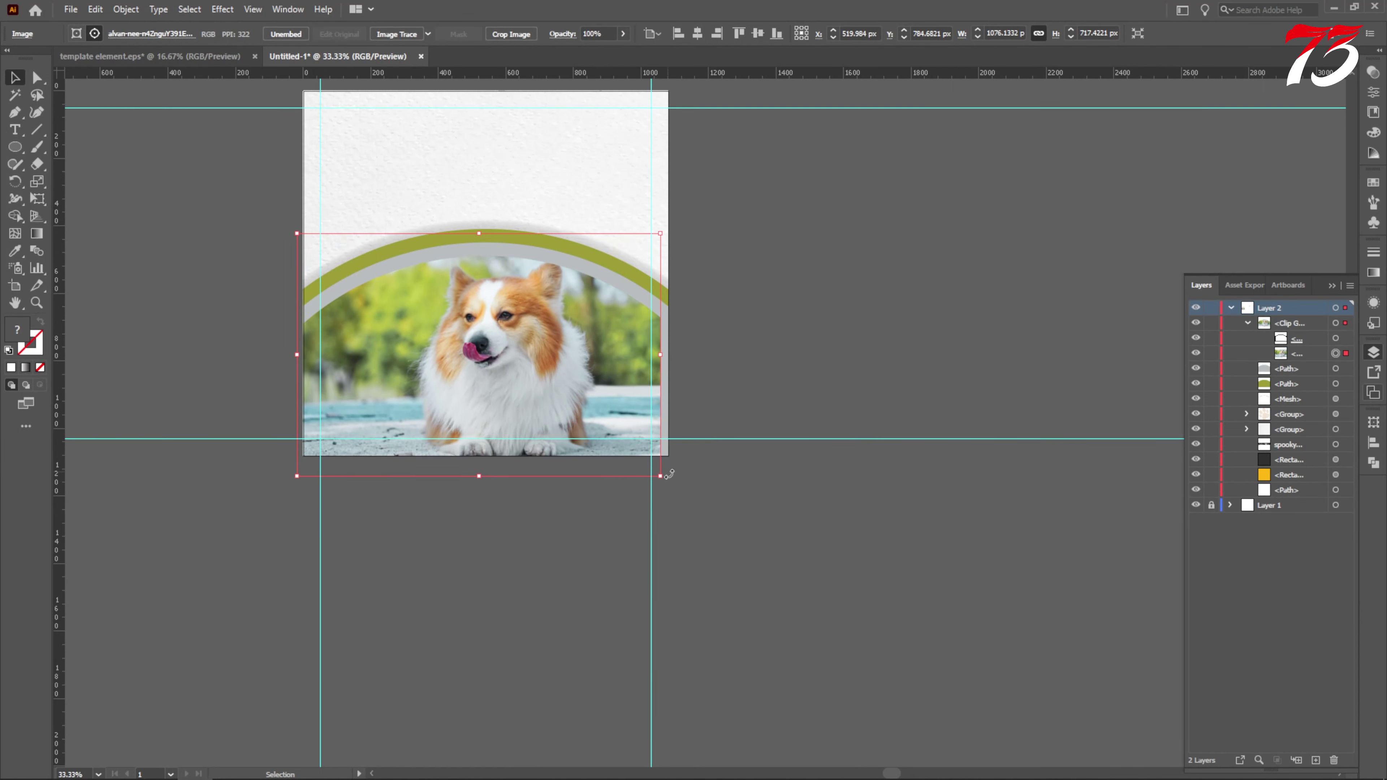
Enlarge and reposition the dog image inside its mask so it covers the whole curved area, and deselect it.
left_click_drag(660, 477, 683, 490)
left_click_drag(538, 369, 518, 368)
left_click(718, 34)
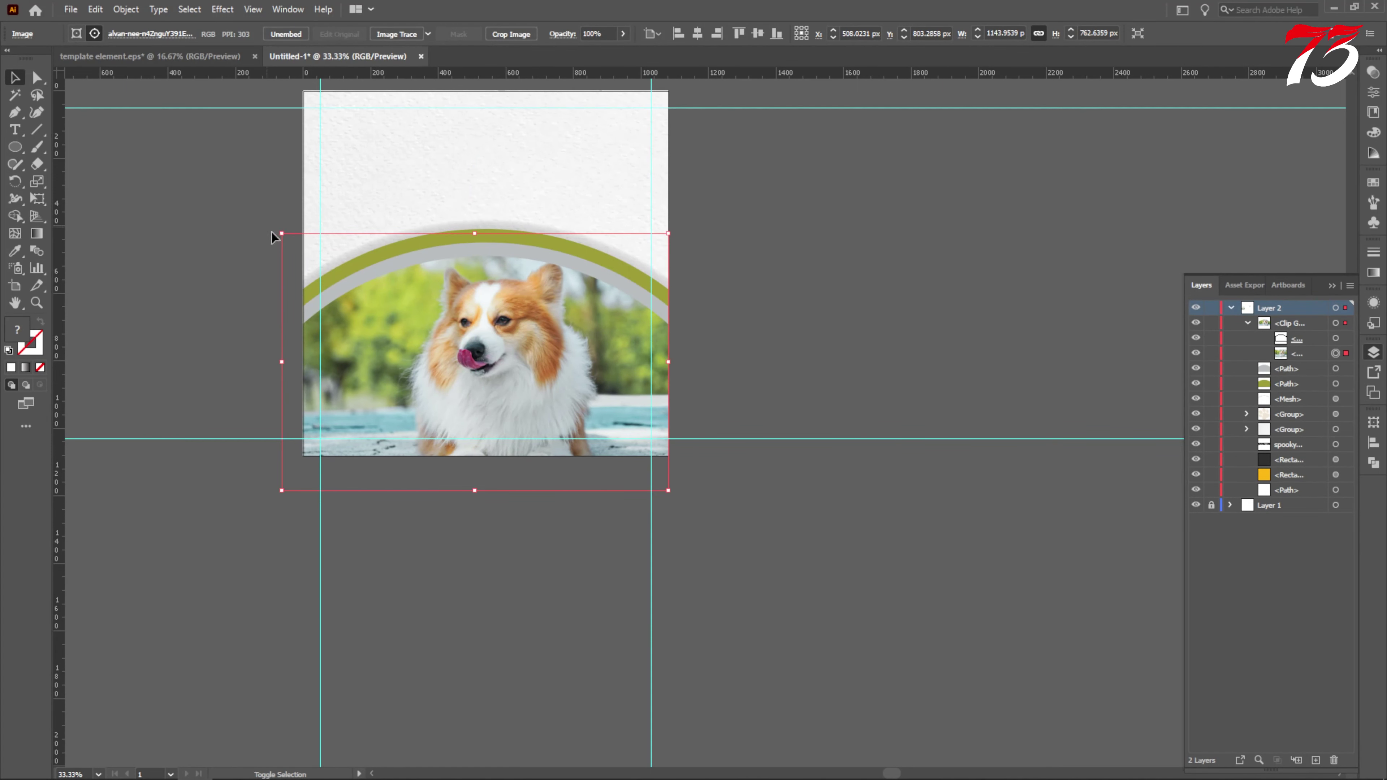
mouse_move(278, 233)
left_mouse_down()
mouse_move(266, 217)
mouse_move(263, 229)
left_mouse_up()
left_click(288, 219)
Fill the grey curve around the photo with white (FFFFFF), and replace that fill with the colour of the yellow swatch.
key("a")
left_click(338, 284)
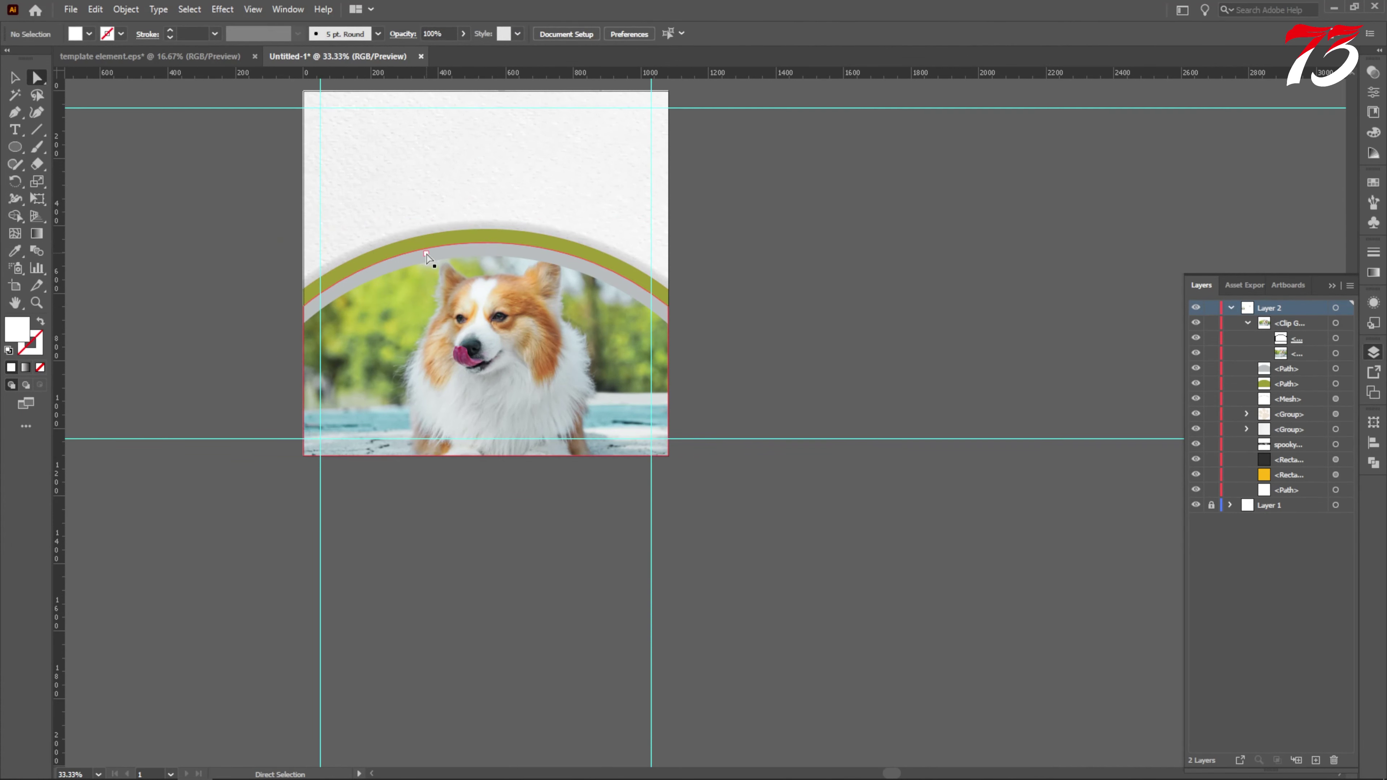
double_click(16, 329)
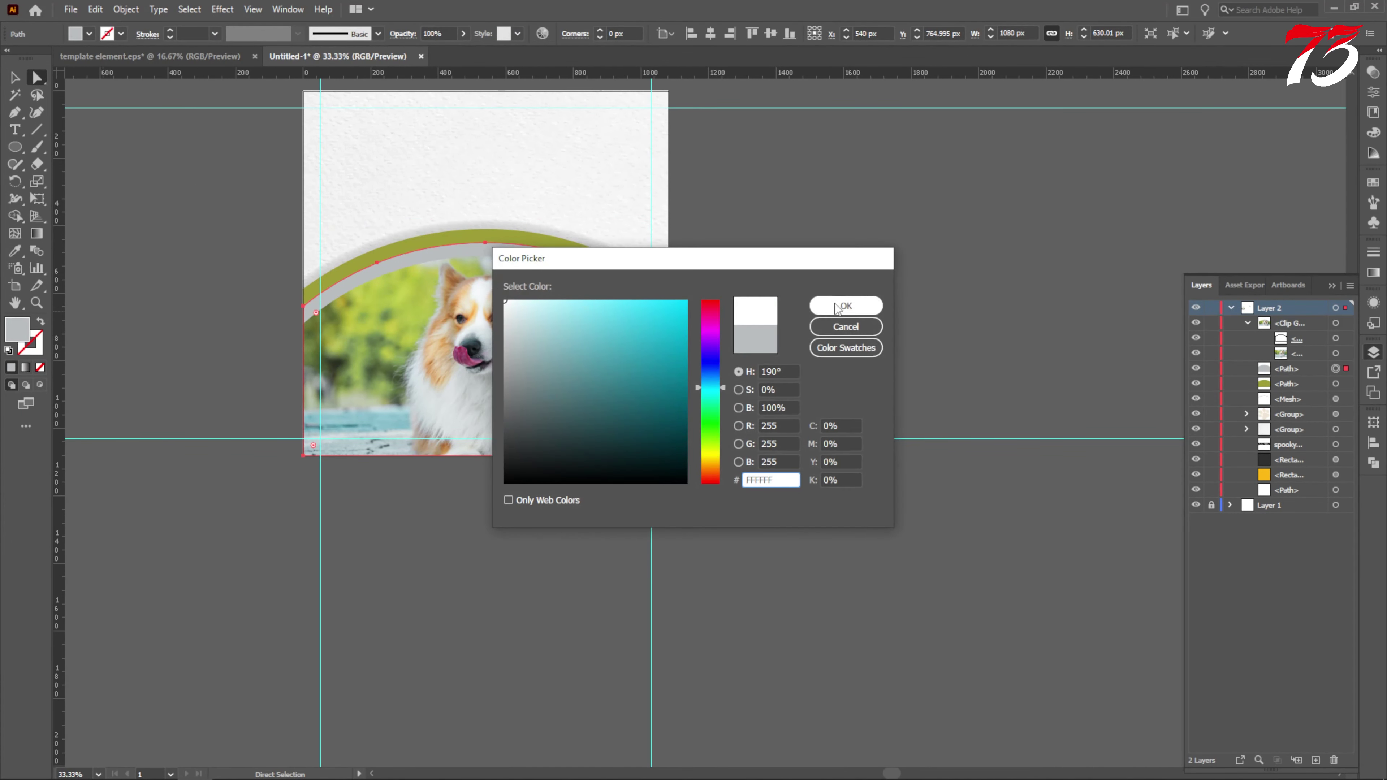
left_click(846, 306)
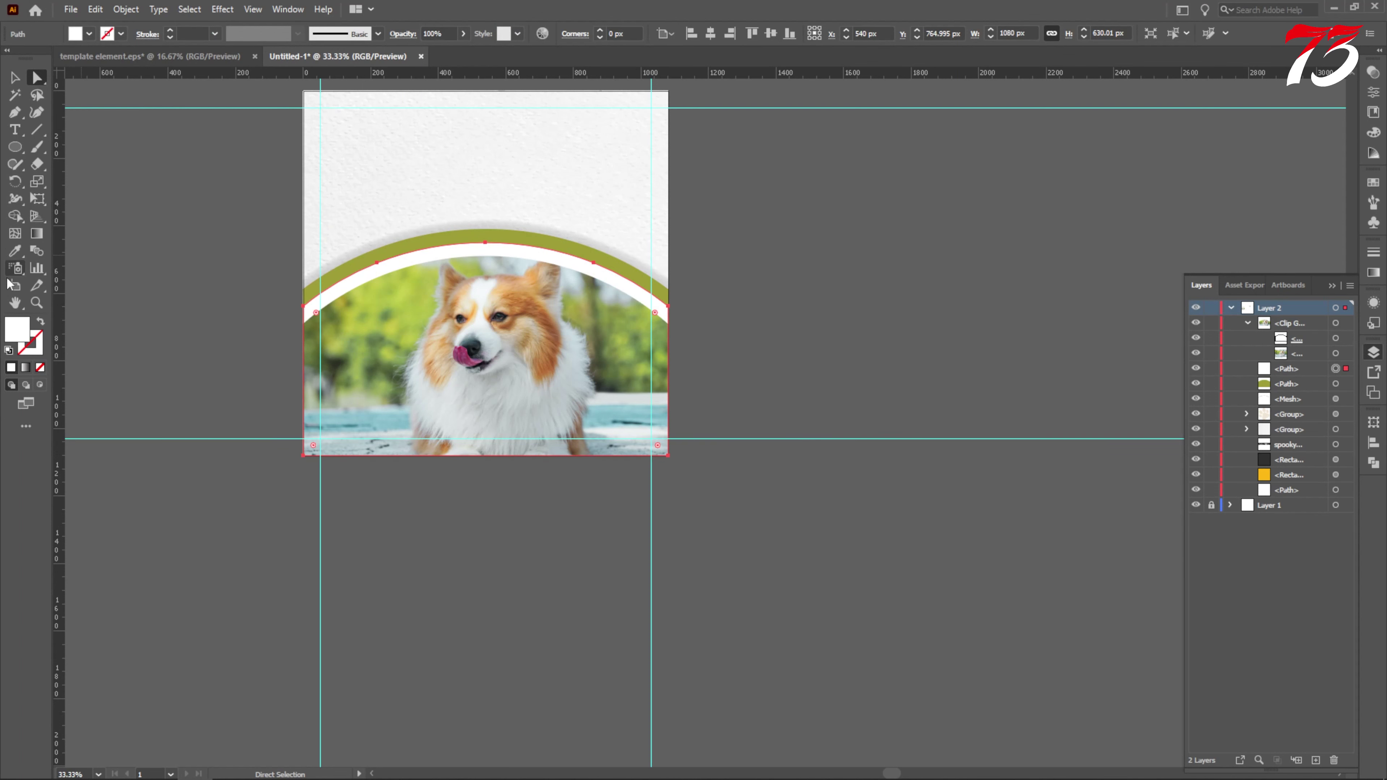
key("i")
scroll(453, 328, "down", 3)
left_click(803, 190)
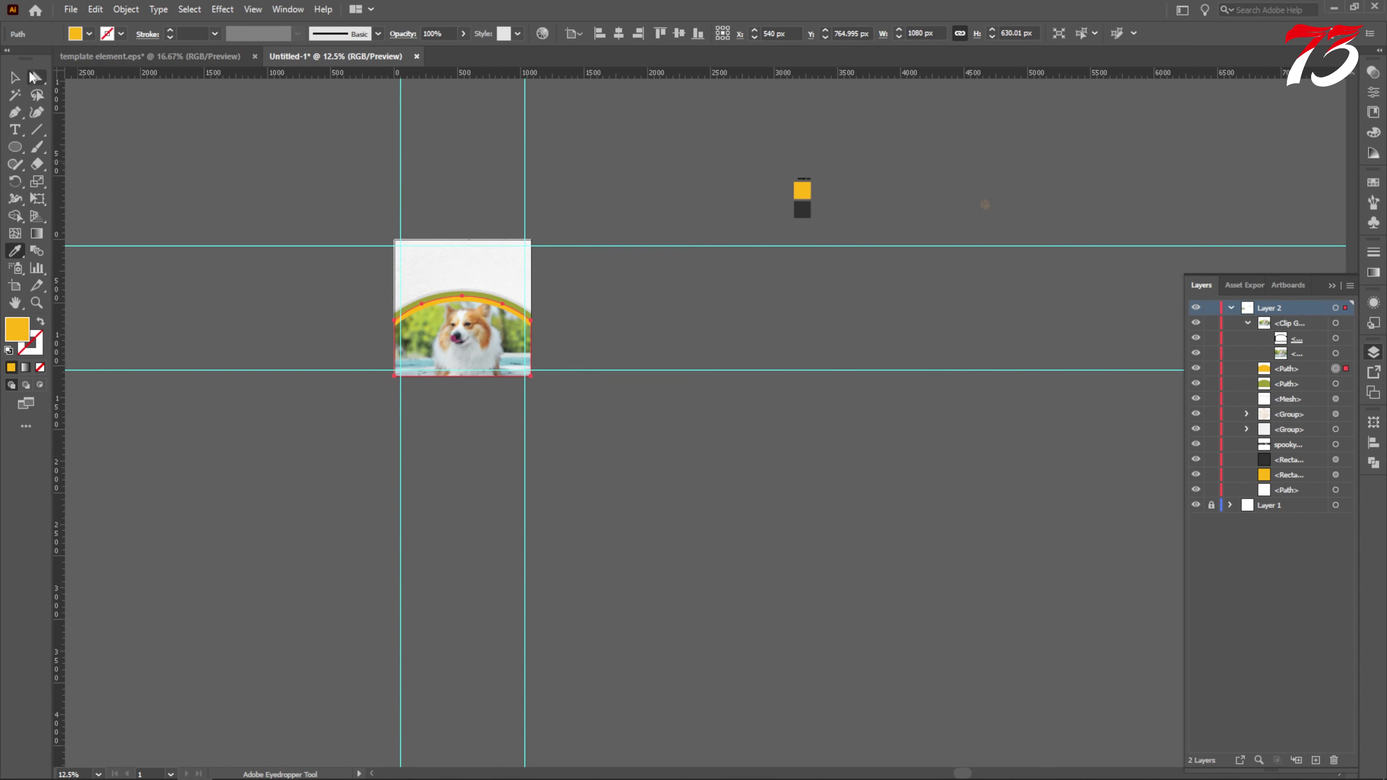
Change the outer green curve's fill to white (ffffff) and deselect it.
left_click(35, 77)
scroll(472, 282, "up", 3)
left_click(474, 325)
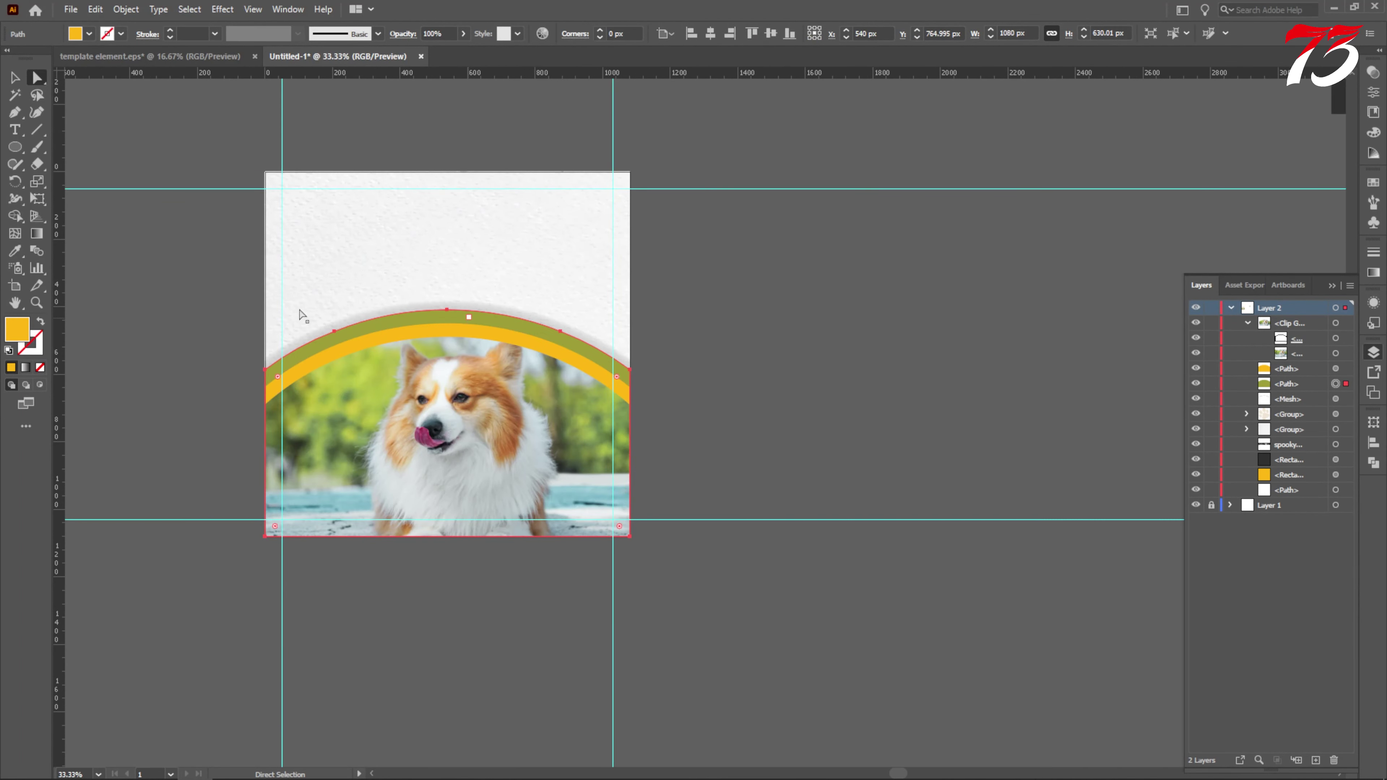
double_click(17, 329)
type("ffffff")
left_click(827, 306)
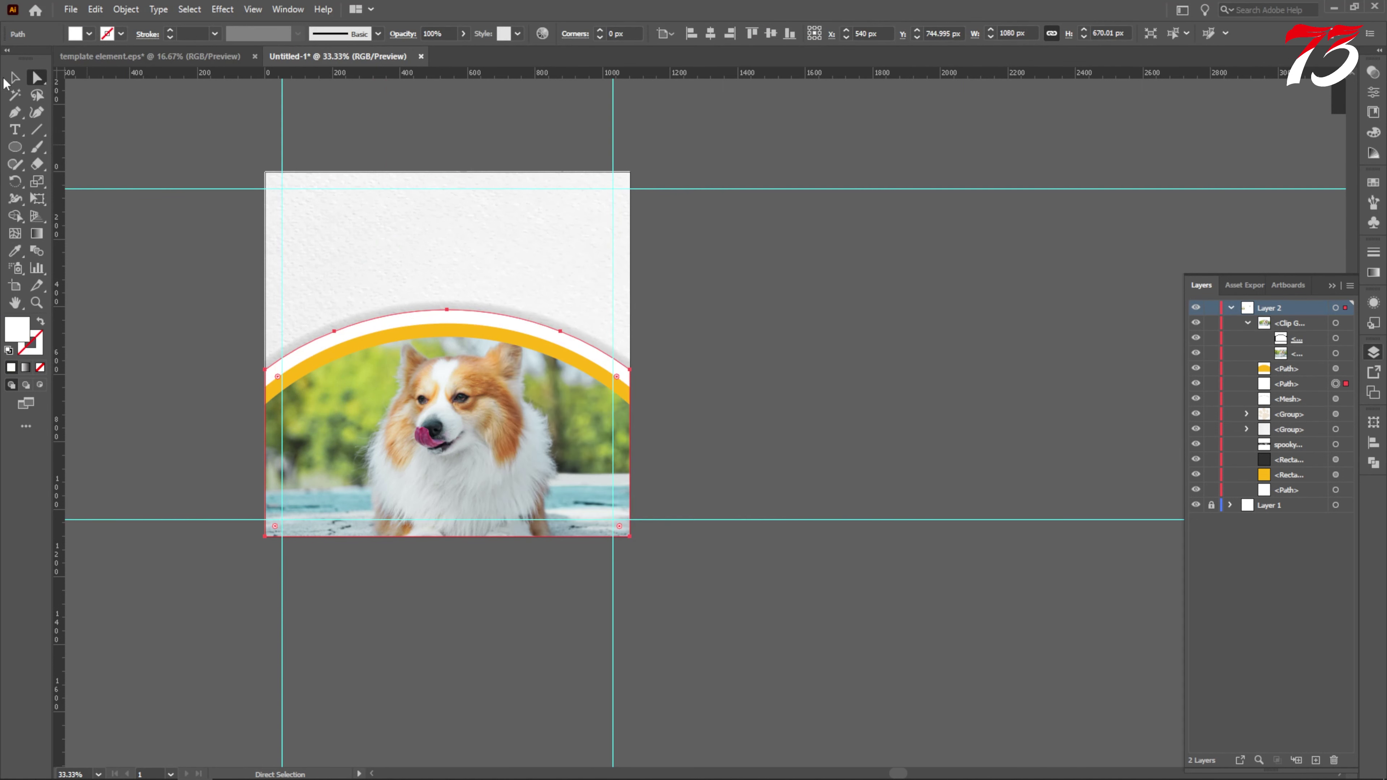
left_click(14, 77)
left_click(715, 375)
scroll(435, 322, "up", 2)
left_click(473, 321)
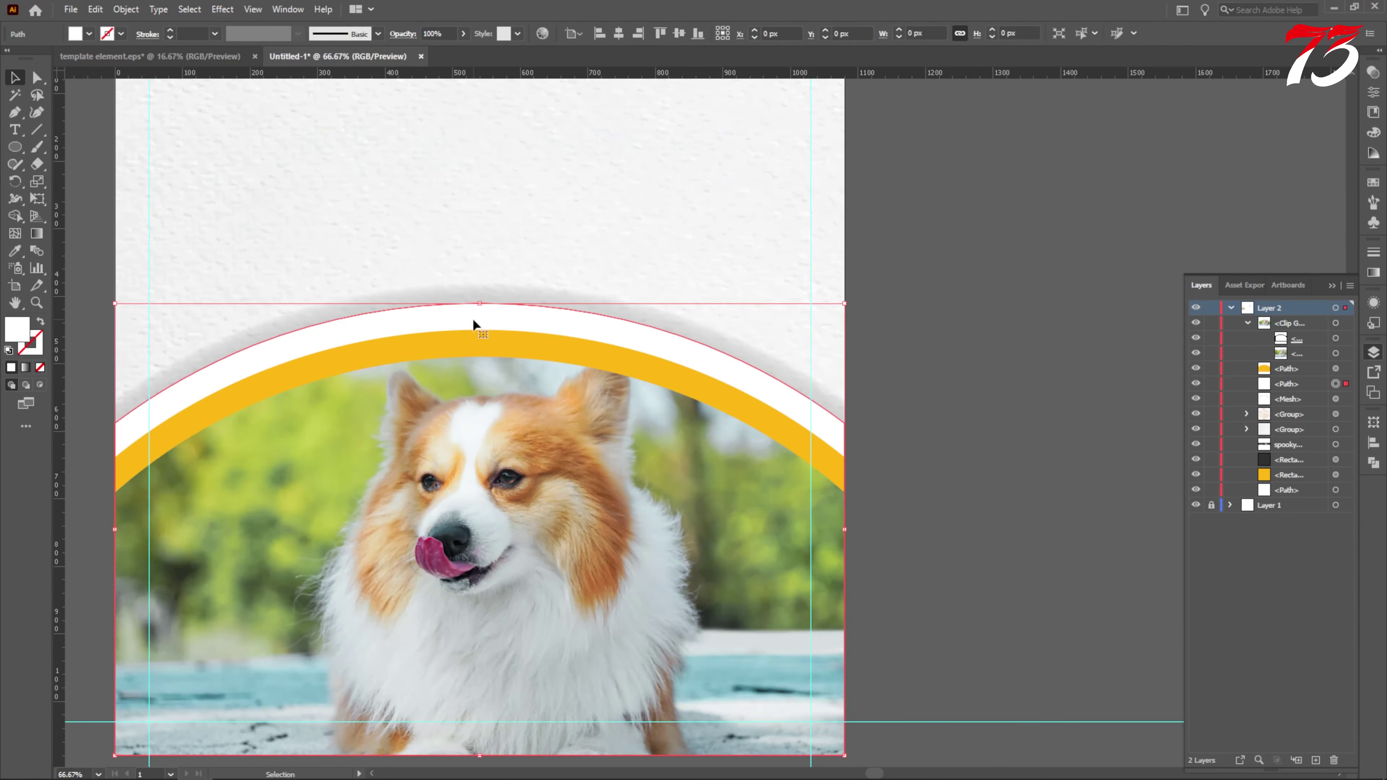
scroll(473, 322, "down", 1)
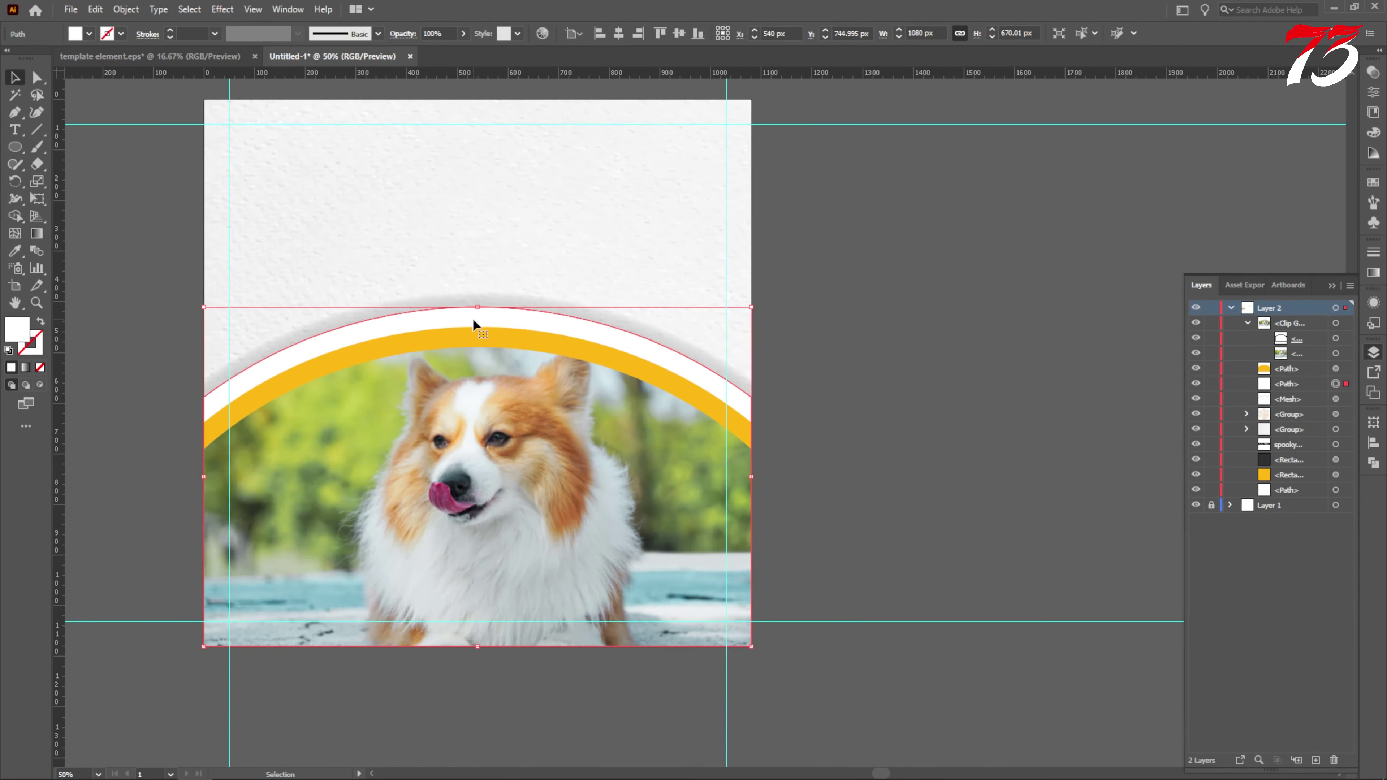
left_click(1047, 372)
Draw a curved path with the Pen tool along the white curve's upper edge between the side margin guides, and swap its white fill to the stroke.
left_click(15, 113)
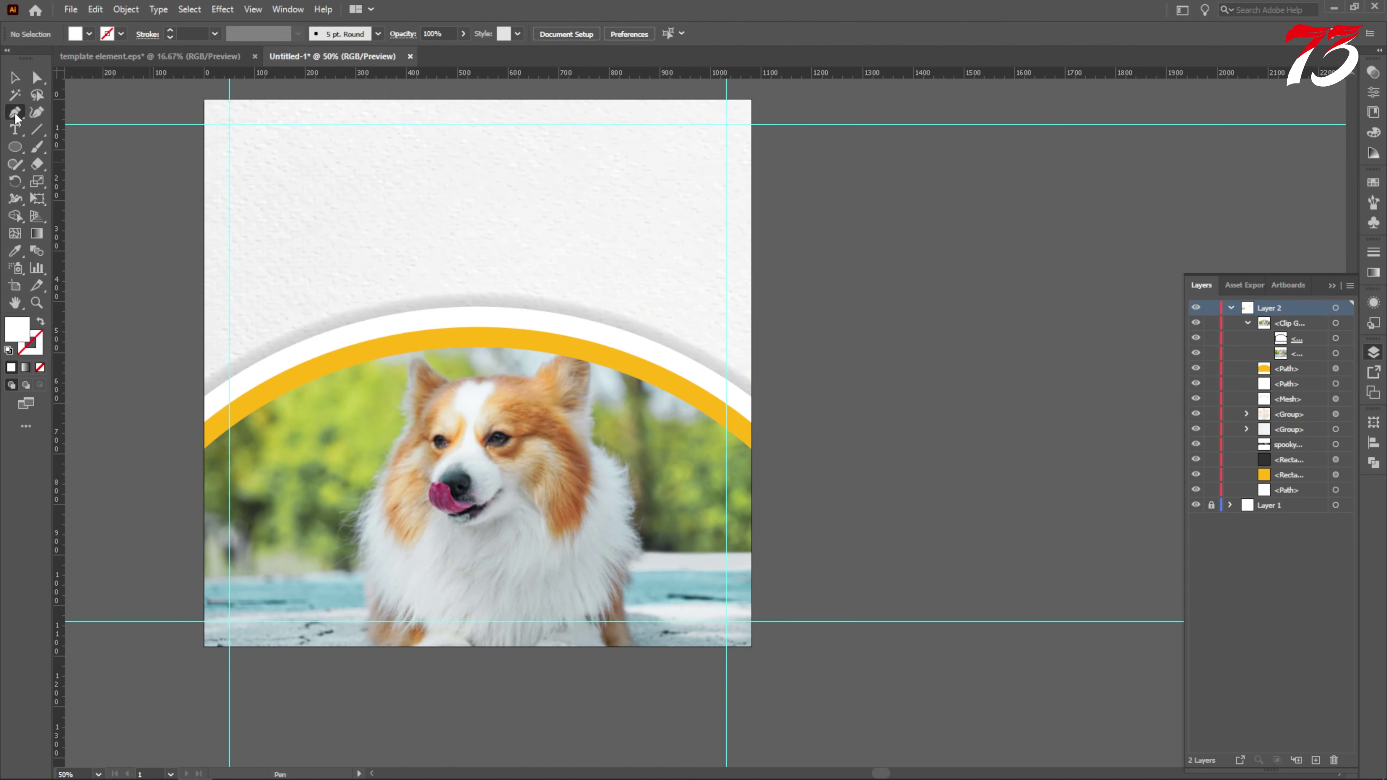
left_click(230, 380)
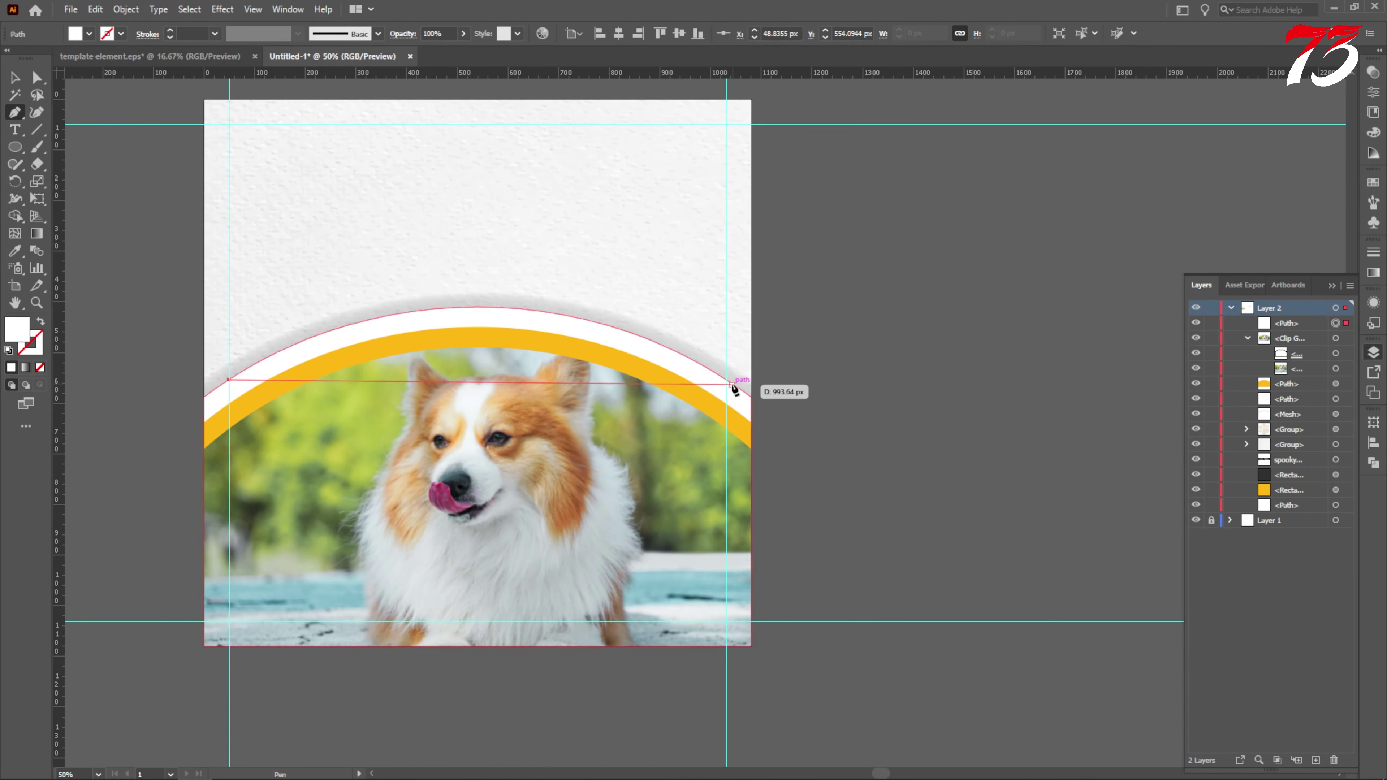
left_click_drag(724, 379, 991, 548)
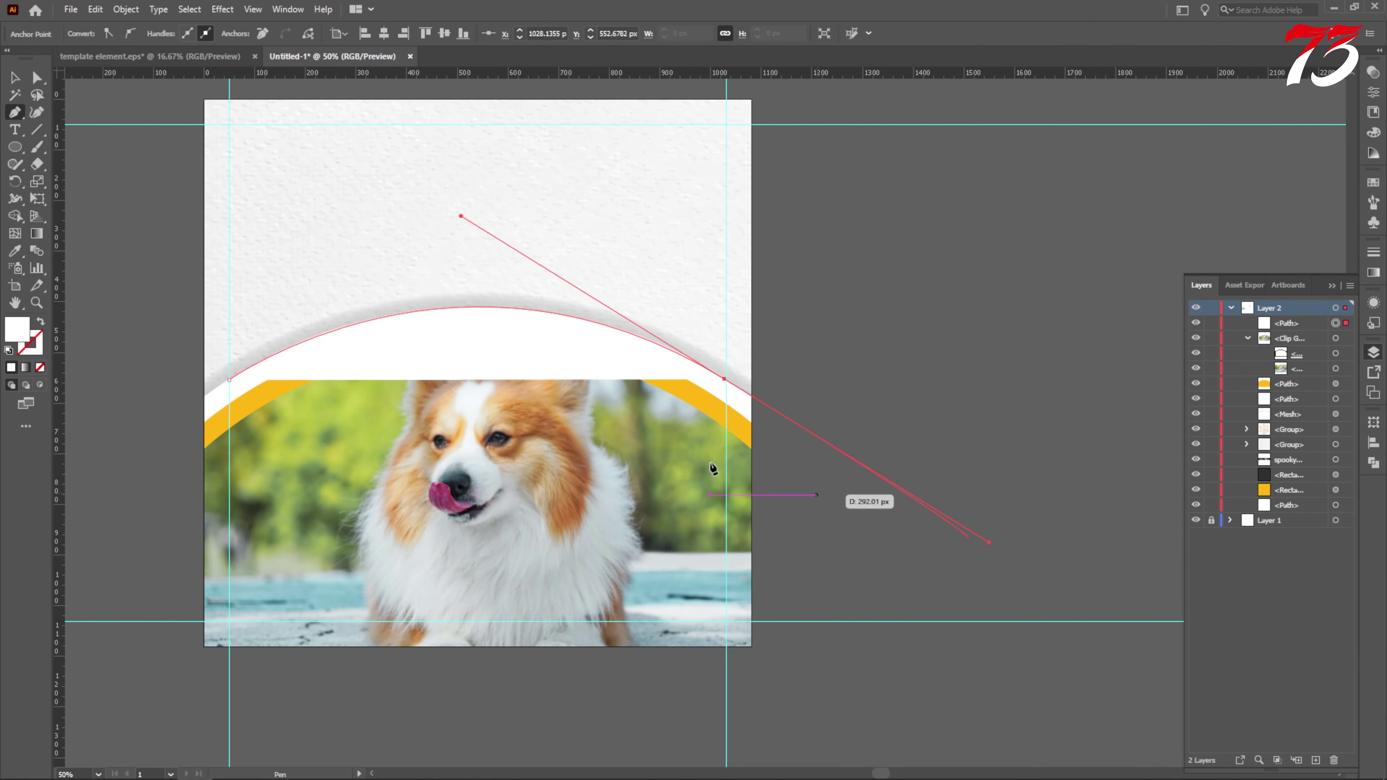
left_click(15, 78)
left_click(42, 322)
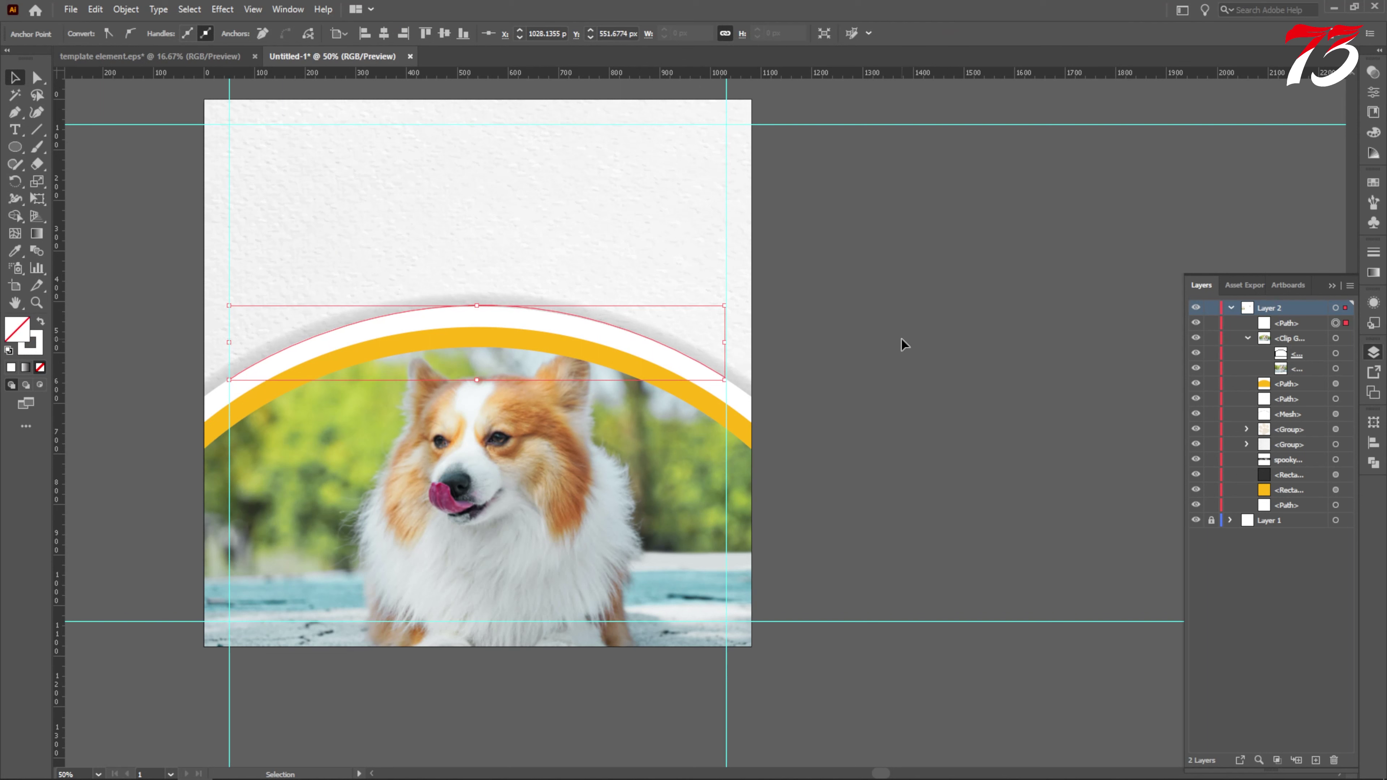
Nudge the curved path's right end anchor upward and return it to its original height.
key("Up")
key("Up")
key("Up")
key("Up")
key("Up")
key("Up")
key("Up")
key("Up")
key("Up")
key("Up")
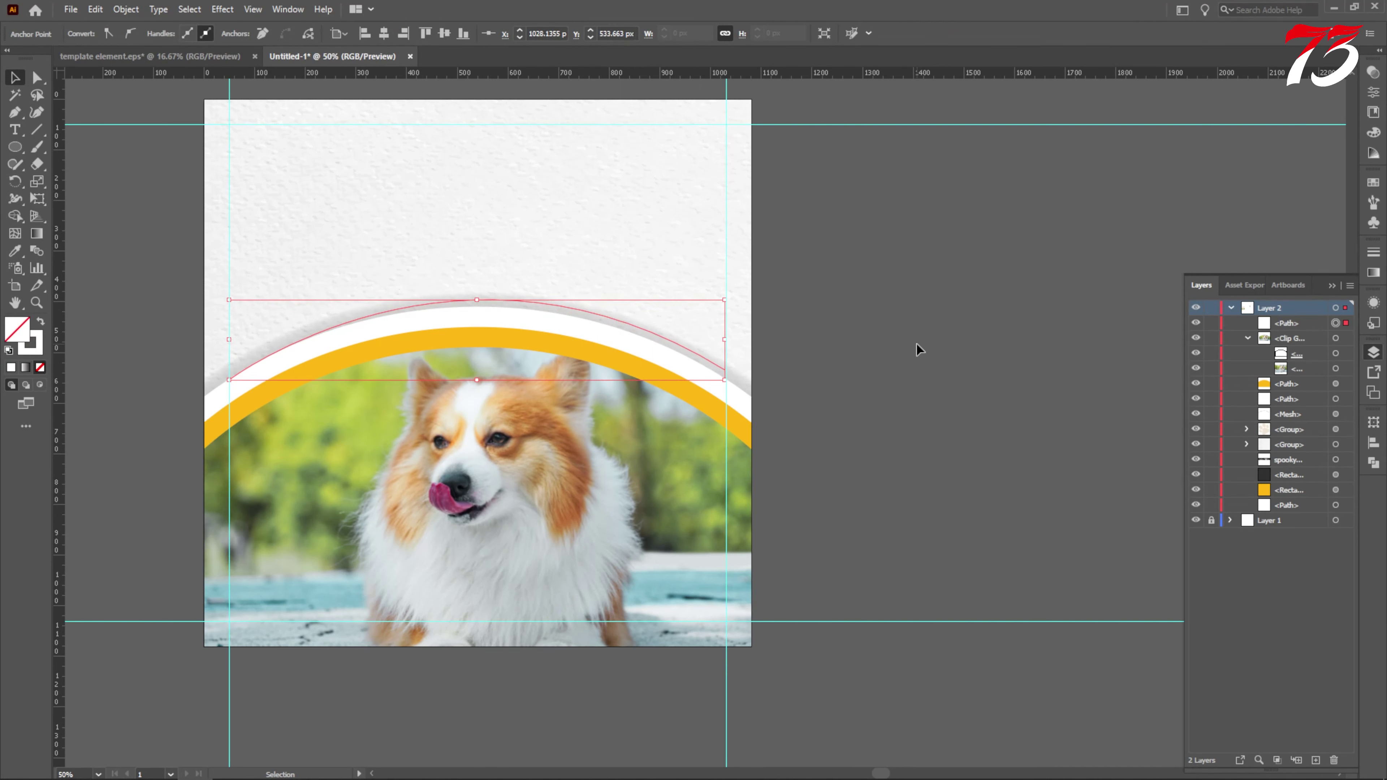
key("a")
key("Down")
key("Down")
key("Down")
key("Down")
key("Down")
key("Down")
key("Down")
key("Down")
key("Down")
key("Down")
key("Down")
key("Down")
key("Down")
key("Down")
key("Down")
key("Down")
key("Down")
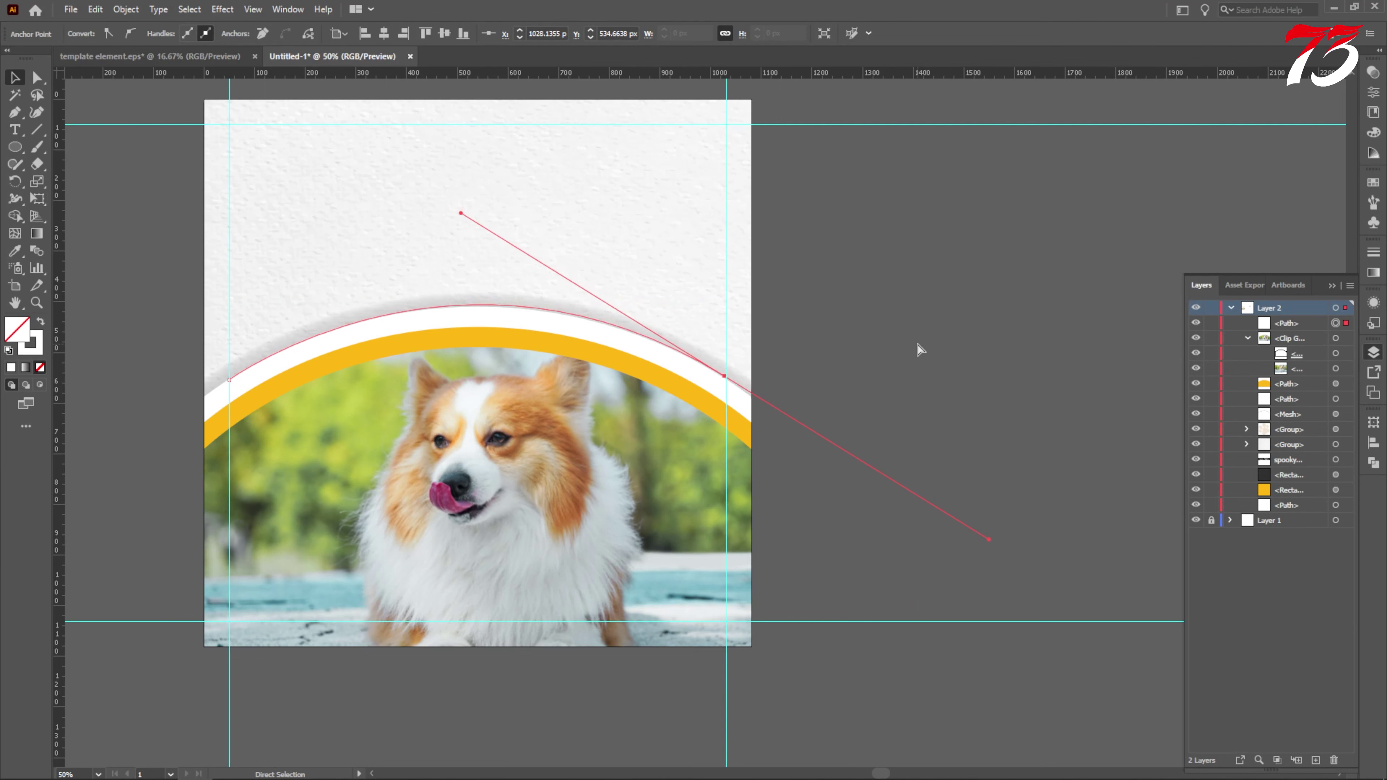
key("v")
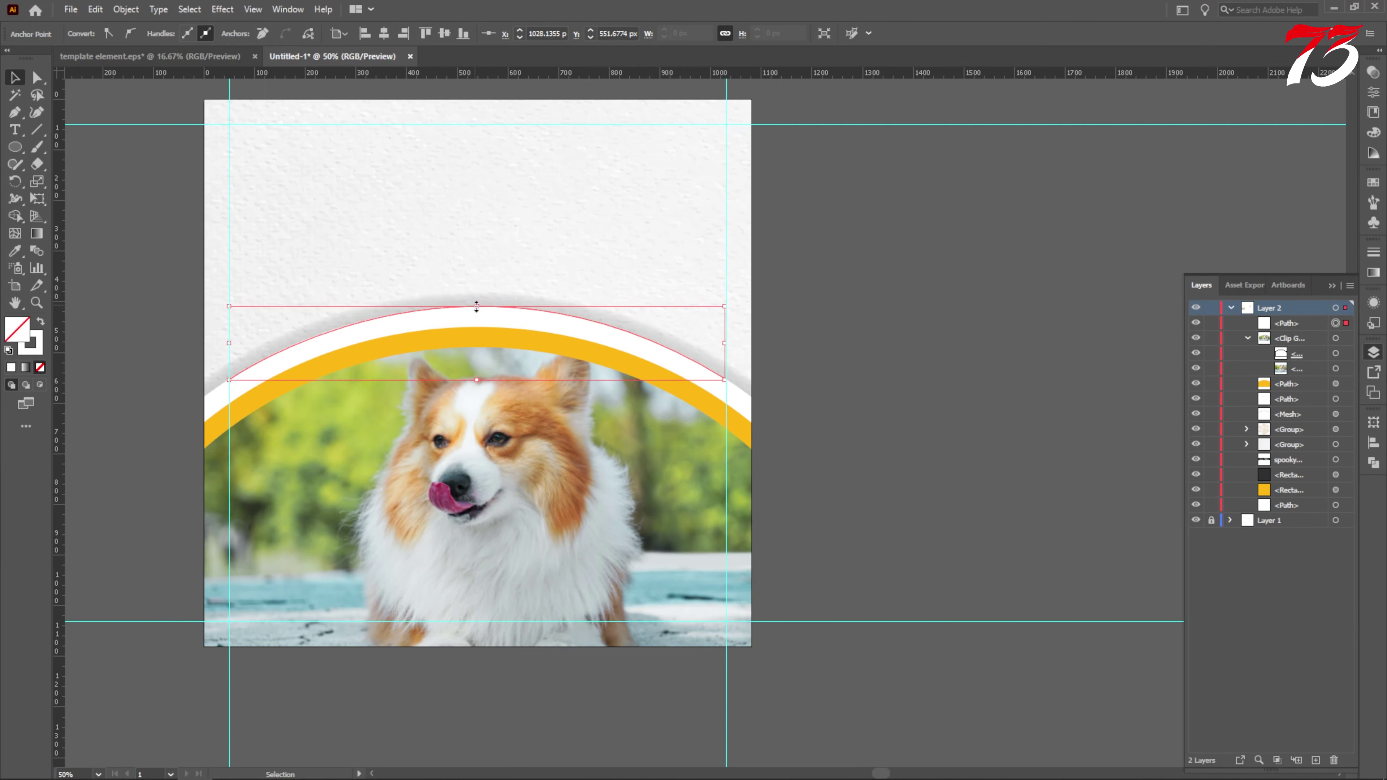
Select the whole curved path and move it straight up into the blank textured area, to a Y position of about 288 px.
scroll(625, 321, "up", 2)
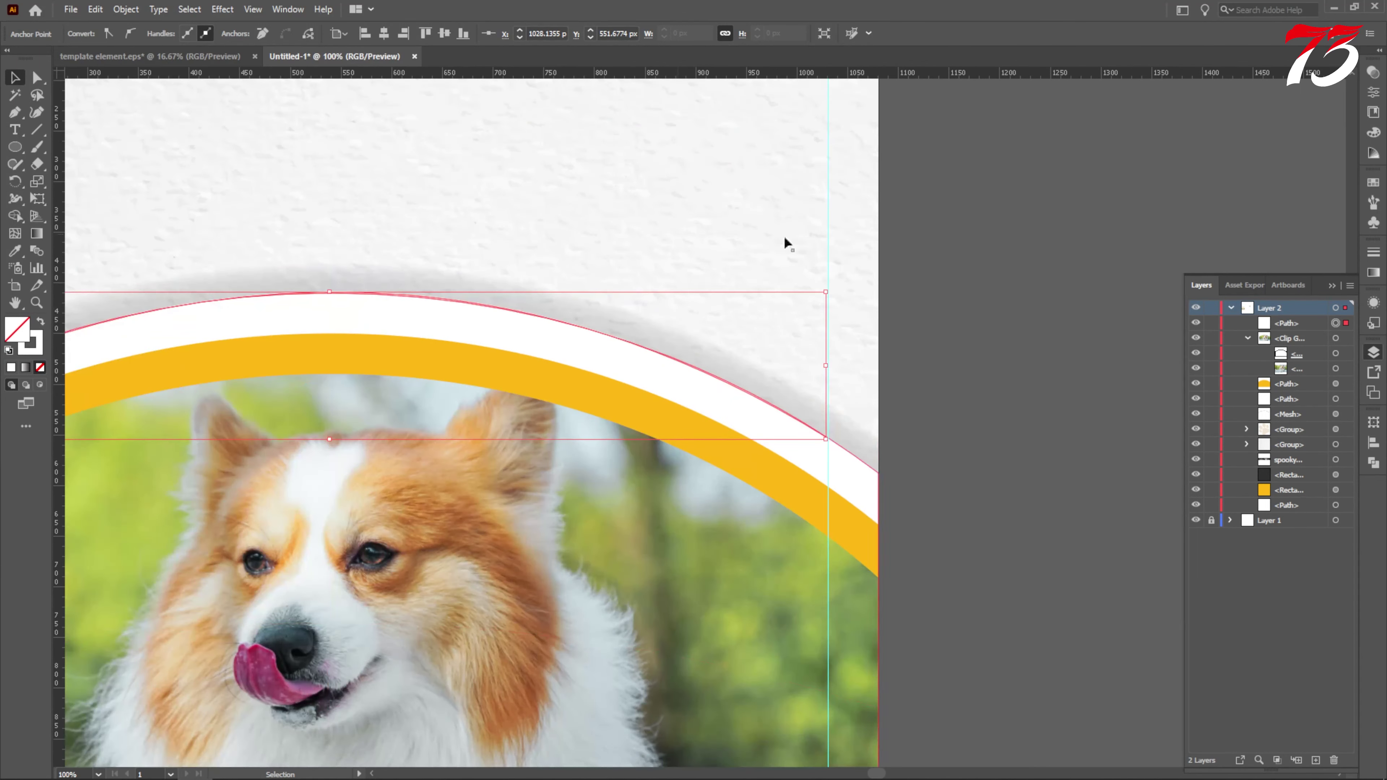
left_click(958, 298)
left_click(1336, 323)
scroll(737, 323, "down", 2)
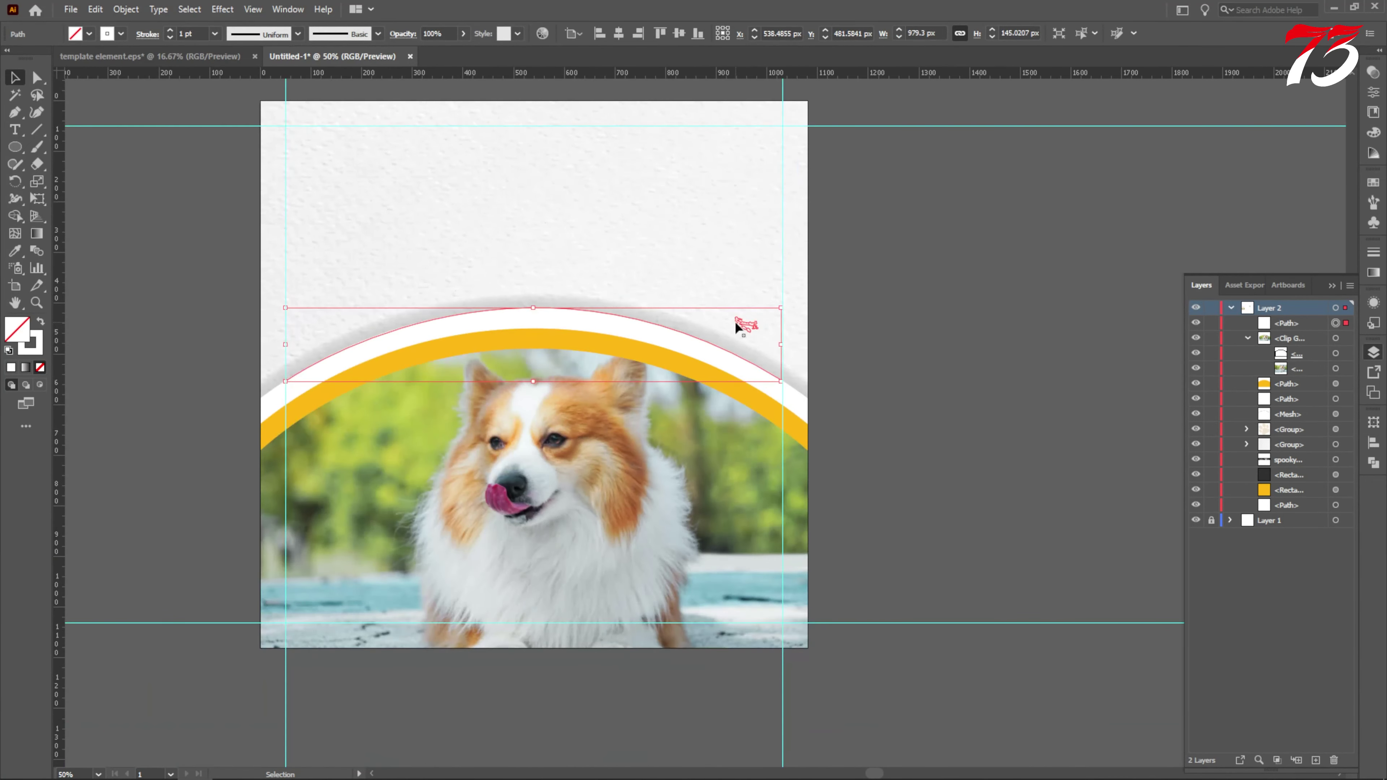
key("Up")
key("Up")
key("Up")
key("Up")
key("Up")
key("Up")
key("Up")
key("Up")
key("Up")
key("Up")
key("Up")
key("Up")
key("Up")
key("Up")
key("Up")
key("Up")
key("Up")
key("Up")
key("Up")
key("Up")
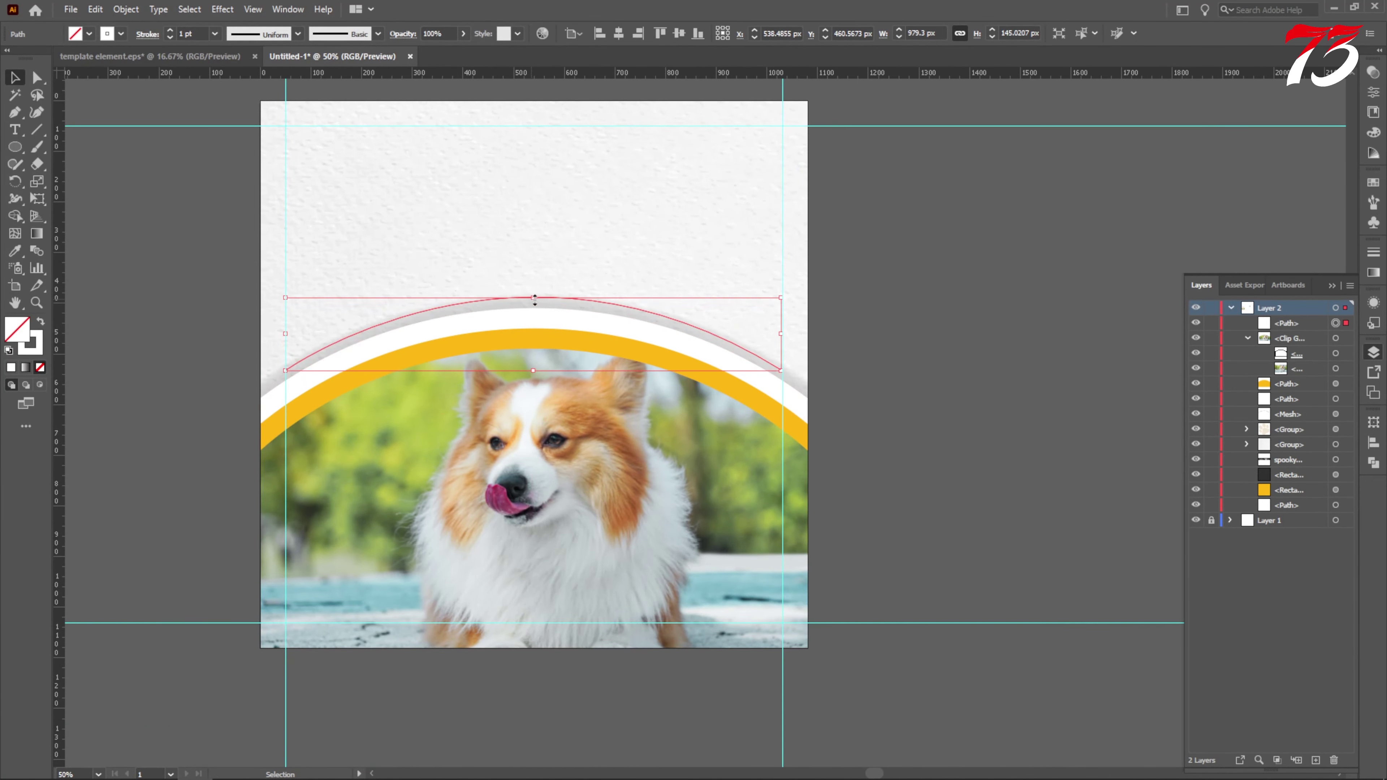
left_click_drag(554, 296, 554, 210)
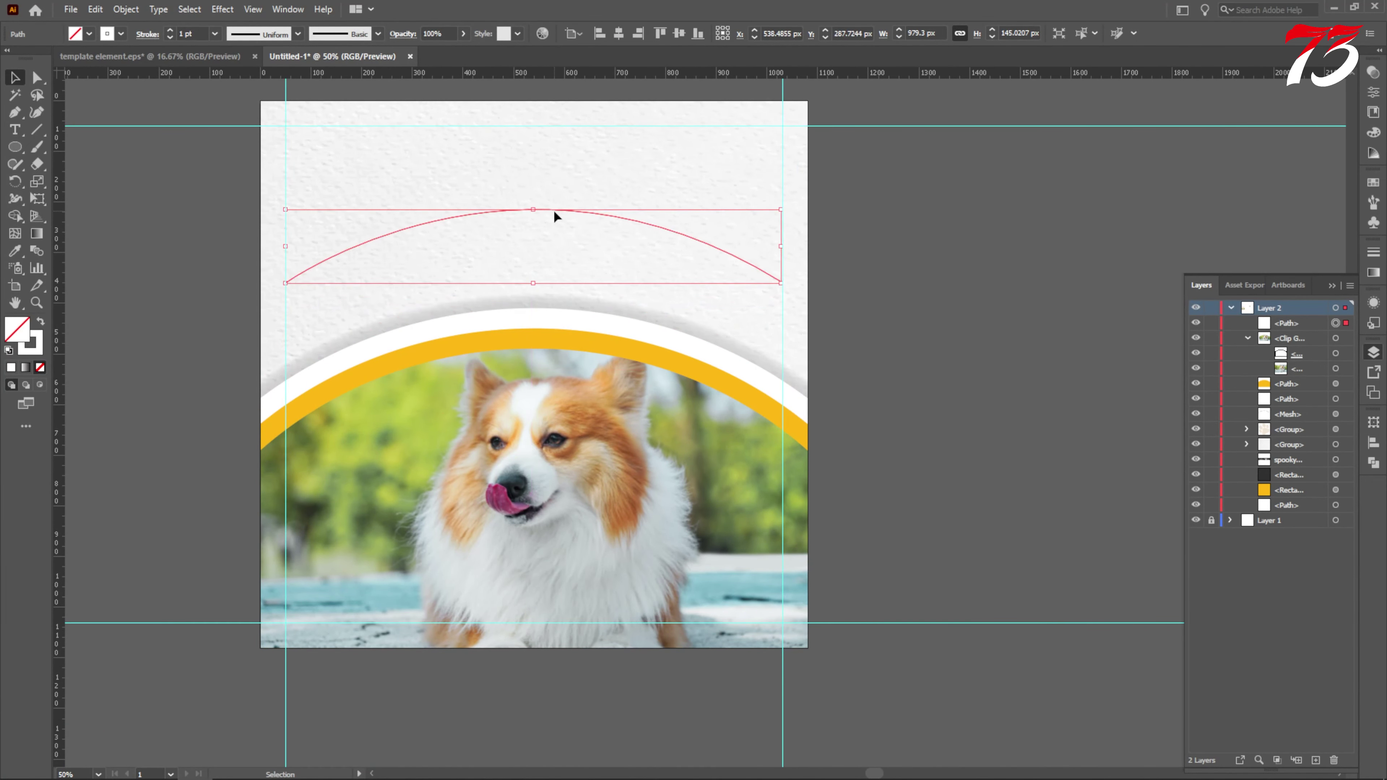
Set the curved path's stroke to None so it has neither fill nor outline.
scroll(541, 235, "down", 2)
left_click(75, 34)
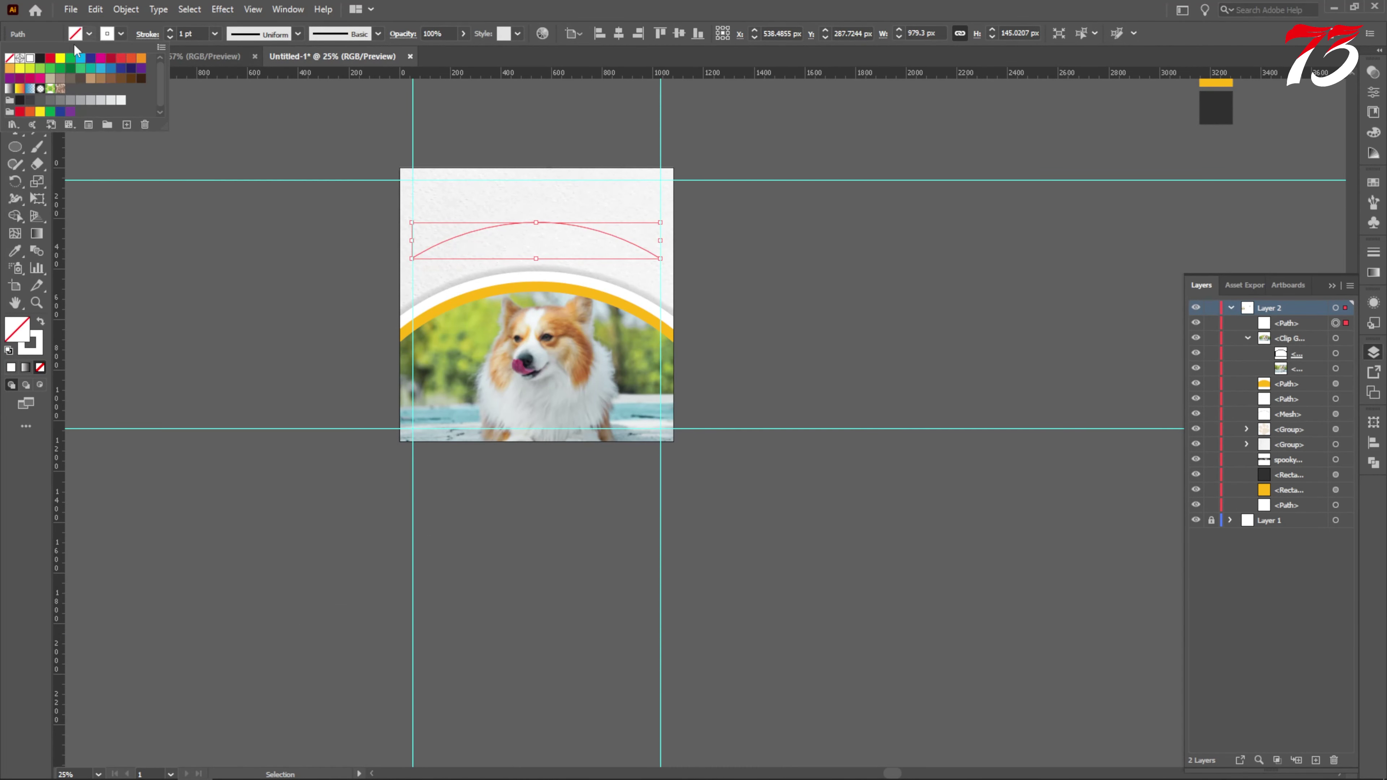
left_click(9, 58)
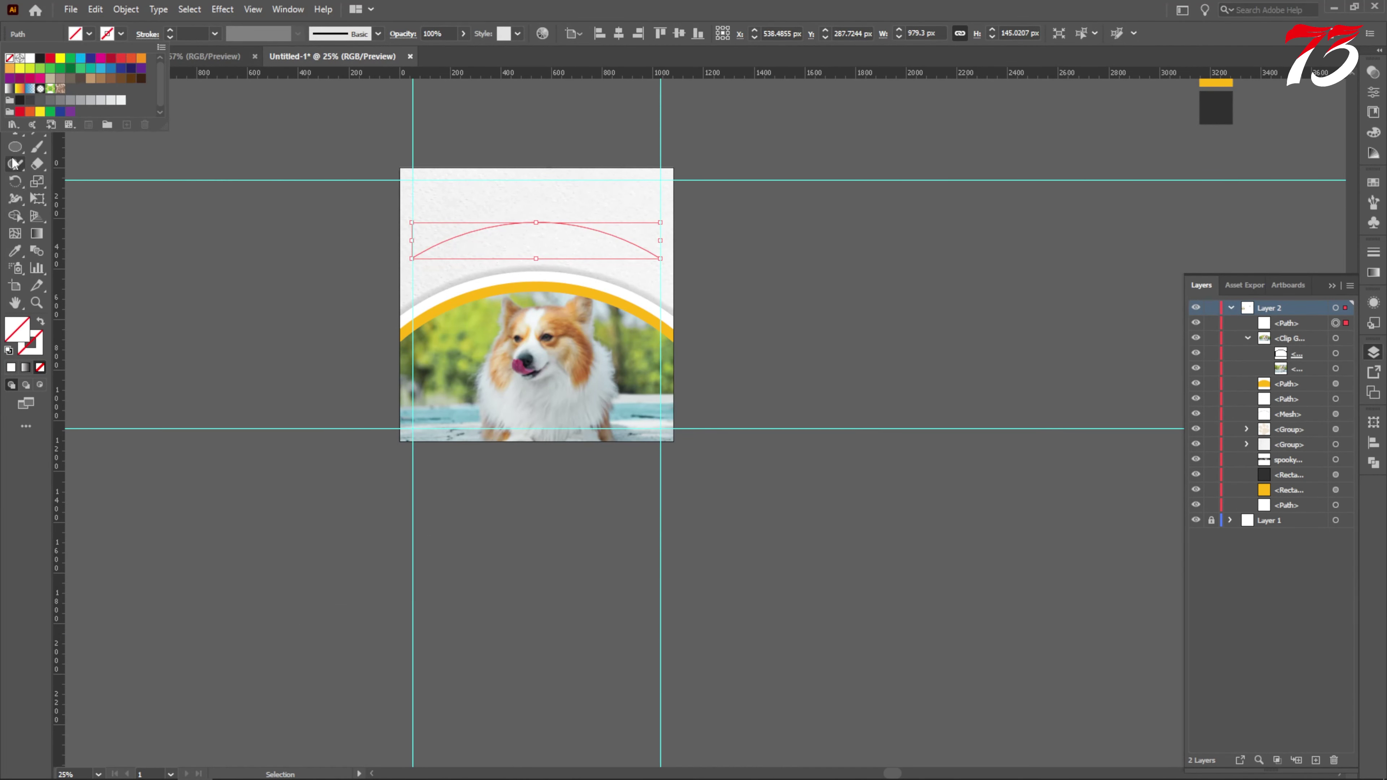
left_click(133, 211)
Try to place area type inside the curved path with the Area Type tool, and undo it.
left_click(15, 130)
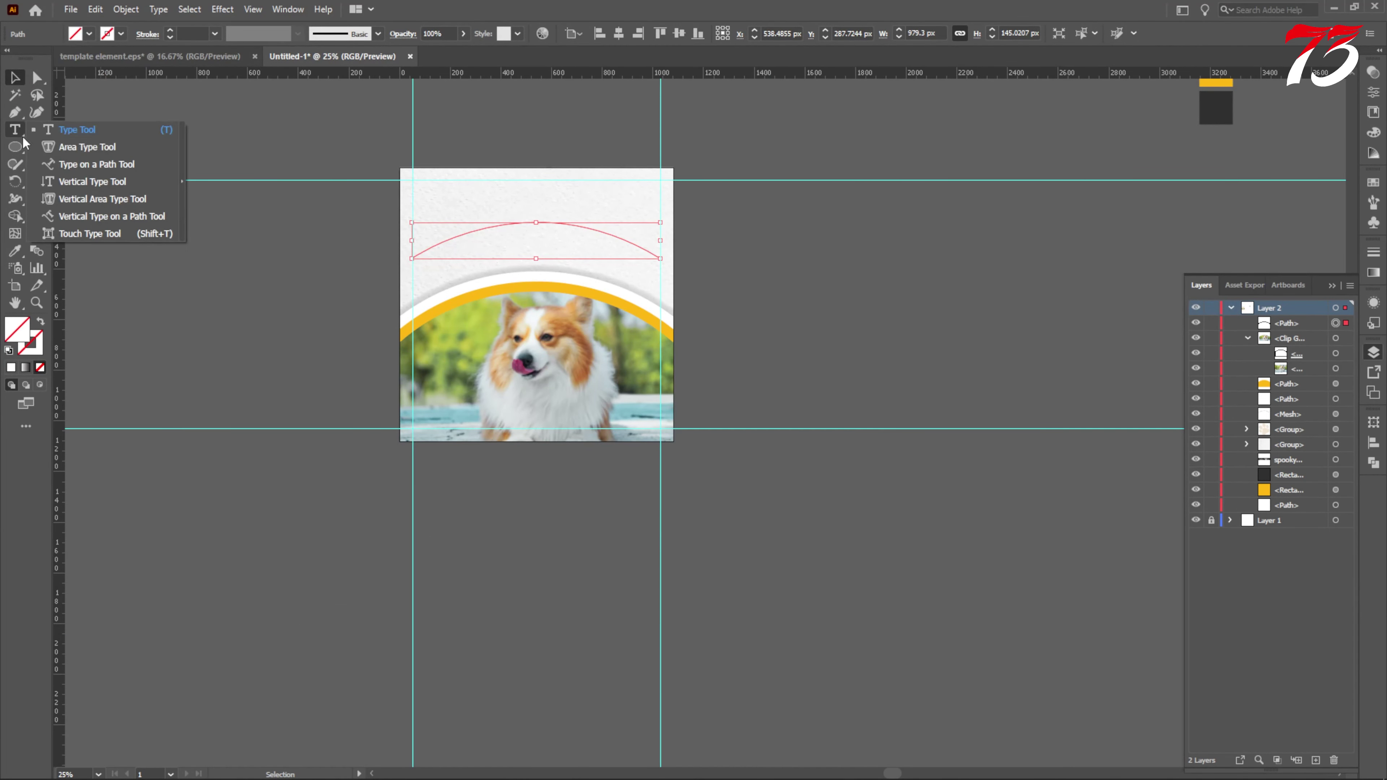
left_click(87, 147)
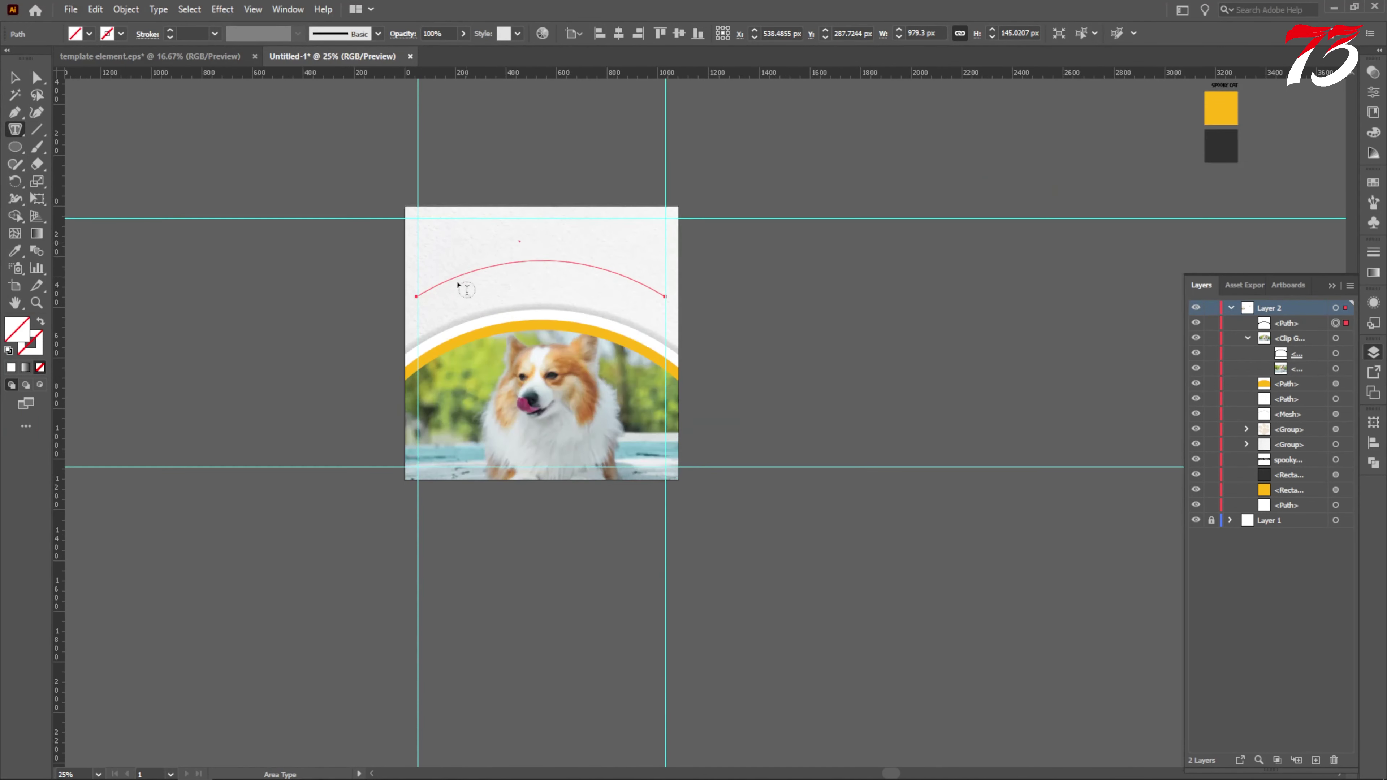
scroll(451, 288, "up", 4)
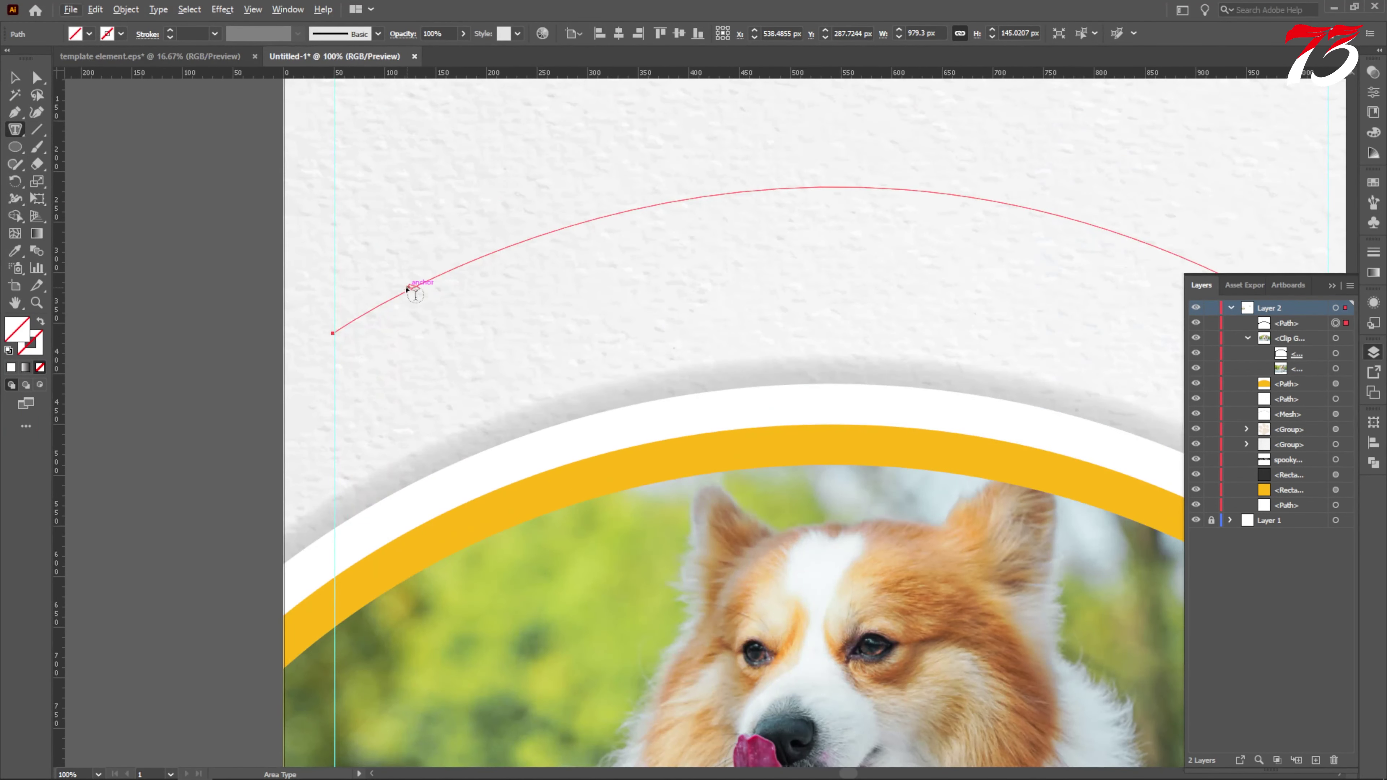
left_click(14, 77)
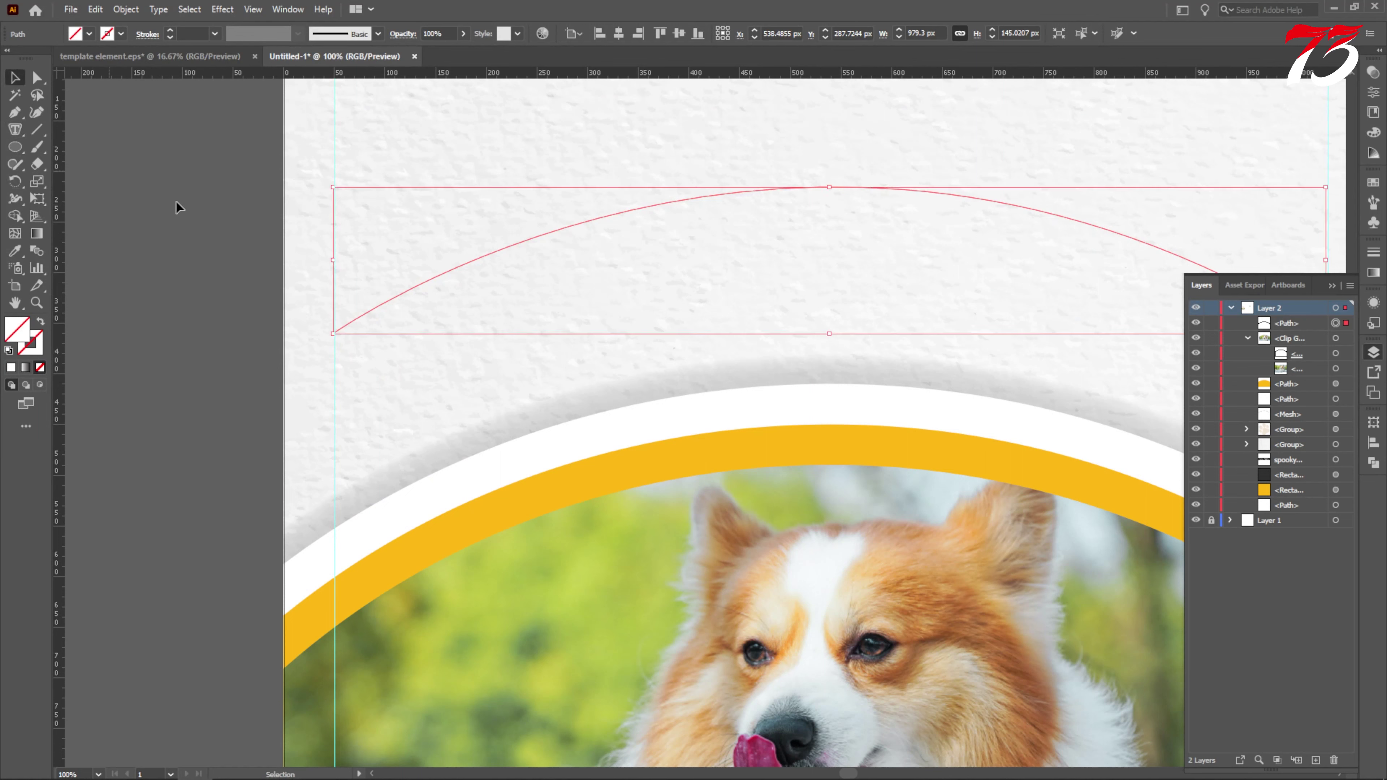
left_click(15, 129)
left_click(366, 309)
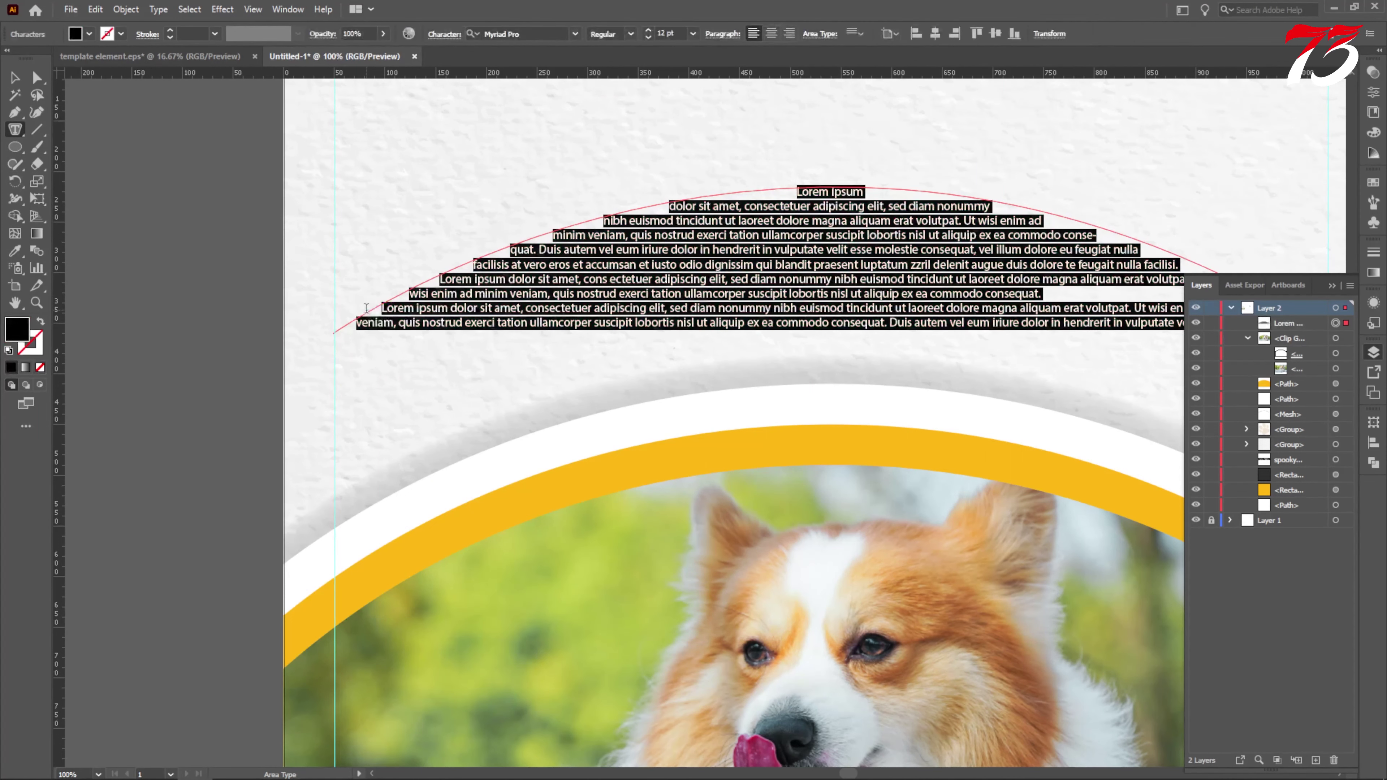
key("ctrl+z")
Use Type on a Path to replace the placeholder text along the curve with "CARE ABOUT".
left_click(11, 136)
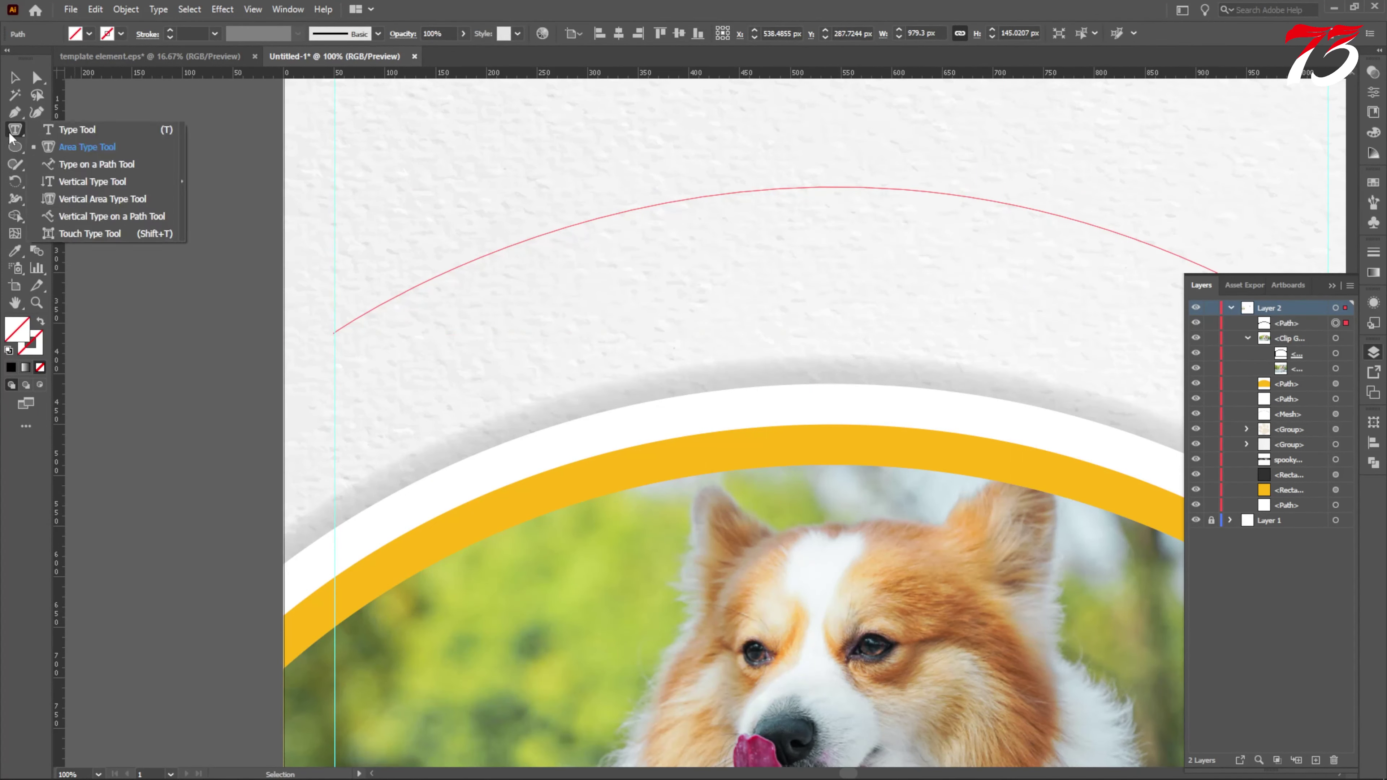
left_click(98, 164)
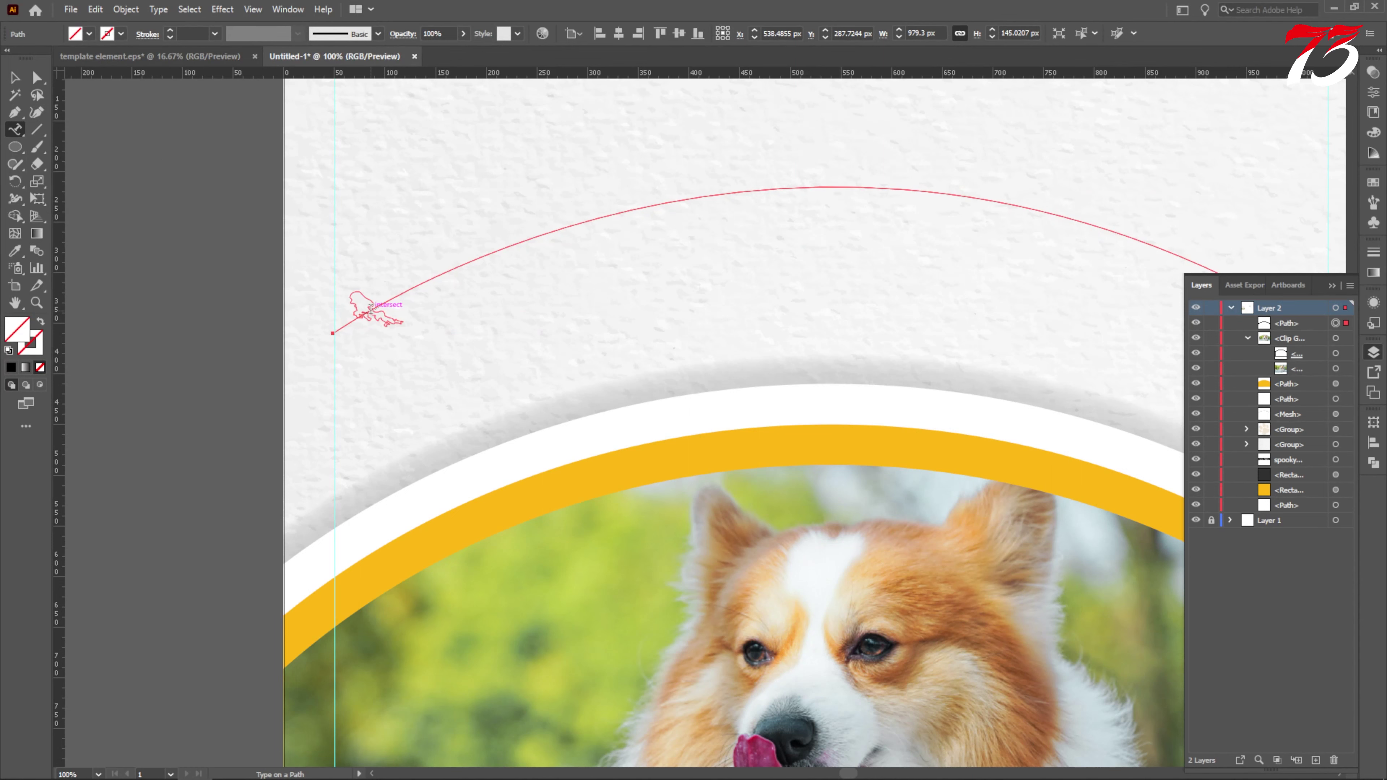
left_click(368, 308)
key("ctrl+minus")
left_click_drag(1035, 313, 447, 313)
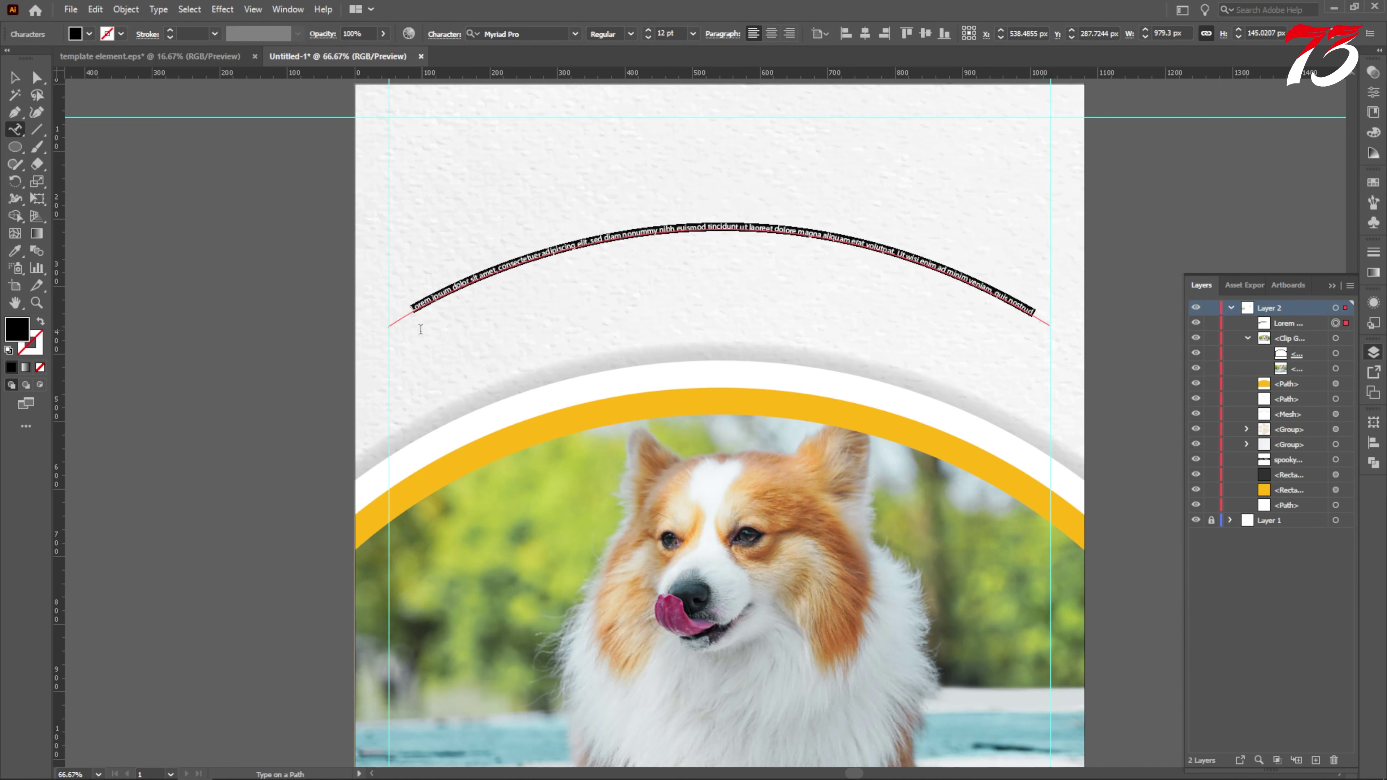
type("CARE ABOUT")
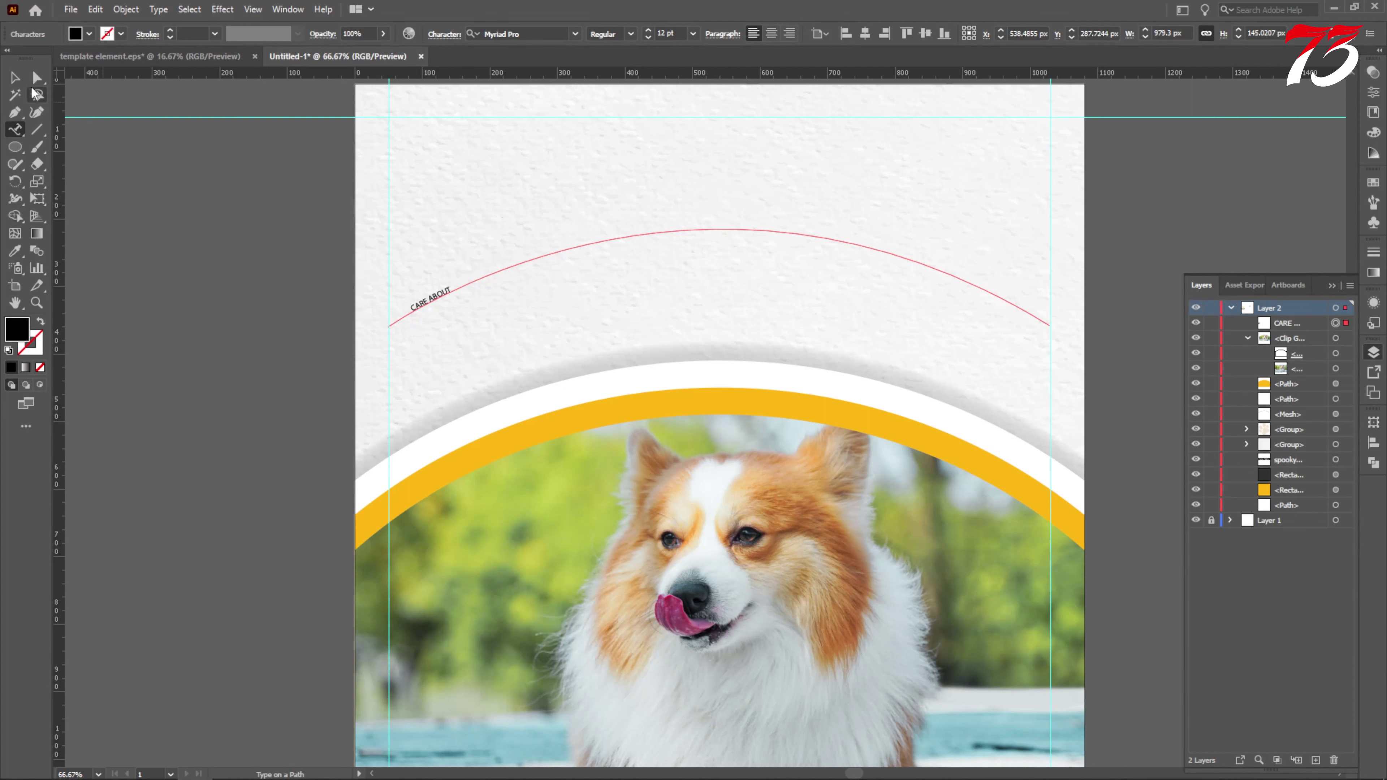
key("Escape")
Set the curved text's font to Spooky Cat and its size to 136 pt.
left_click(530, 34)
type("SPO")
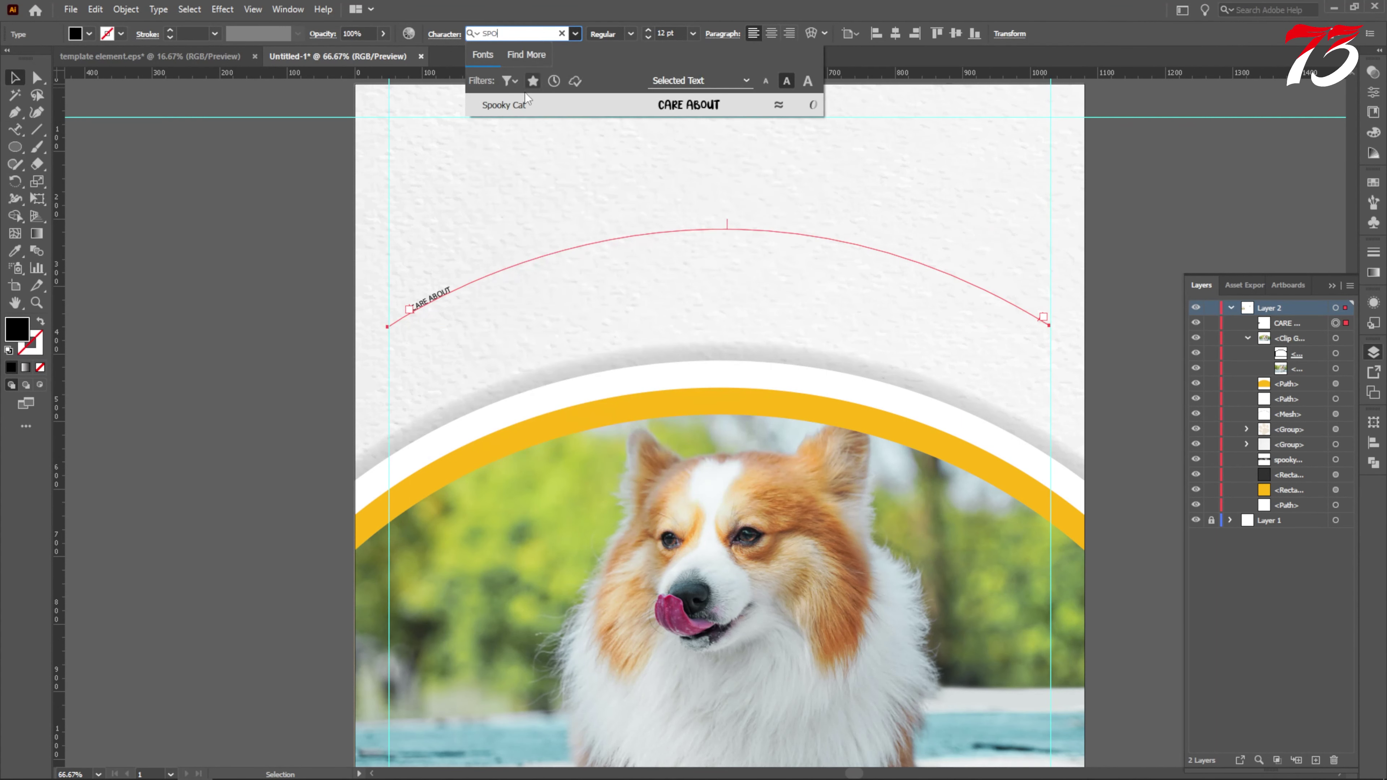
left_click(506, 105)
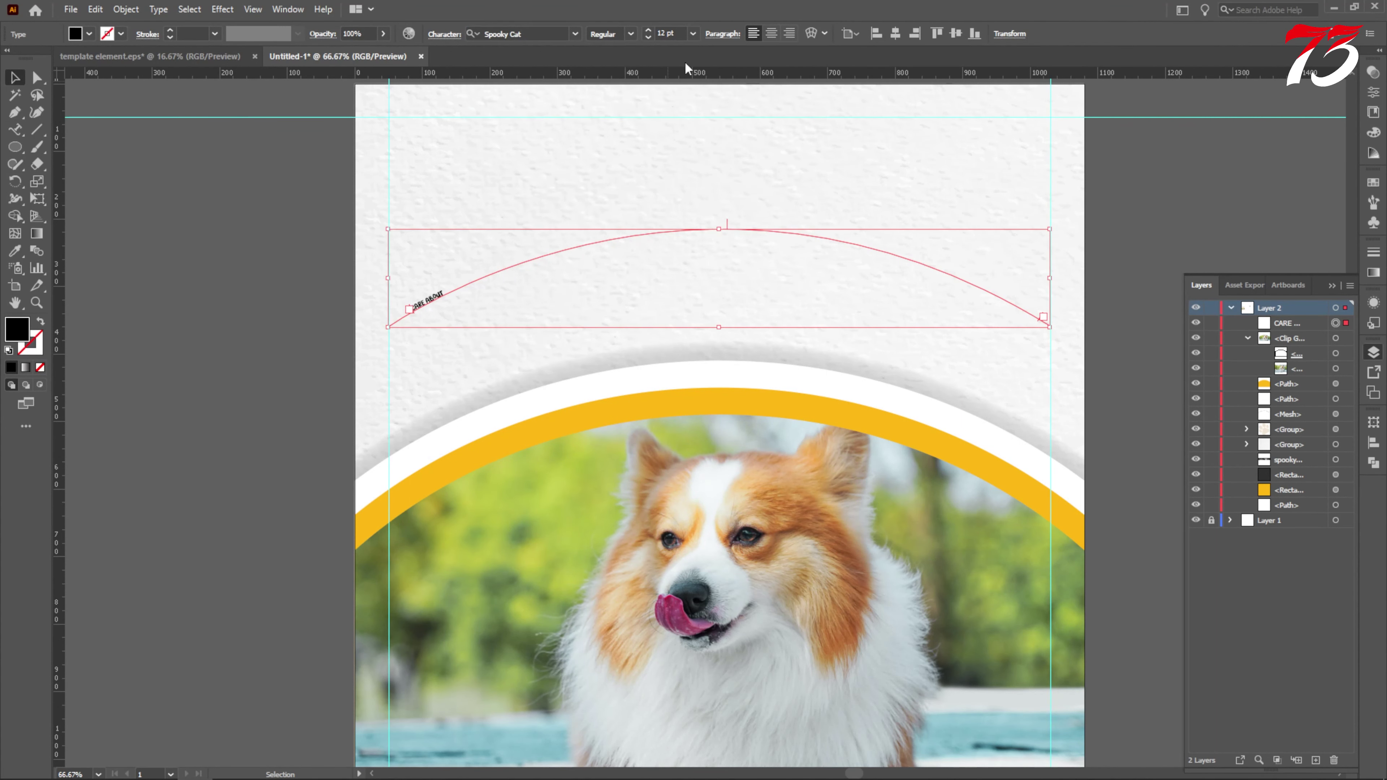
double_click(667, 33)
type("100")
key("Return")
left_click(648, 28)
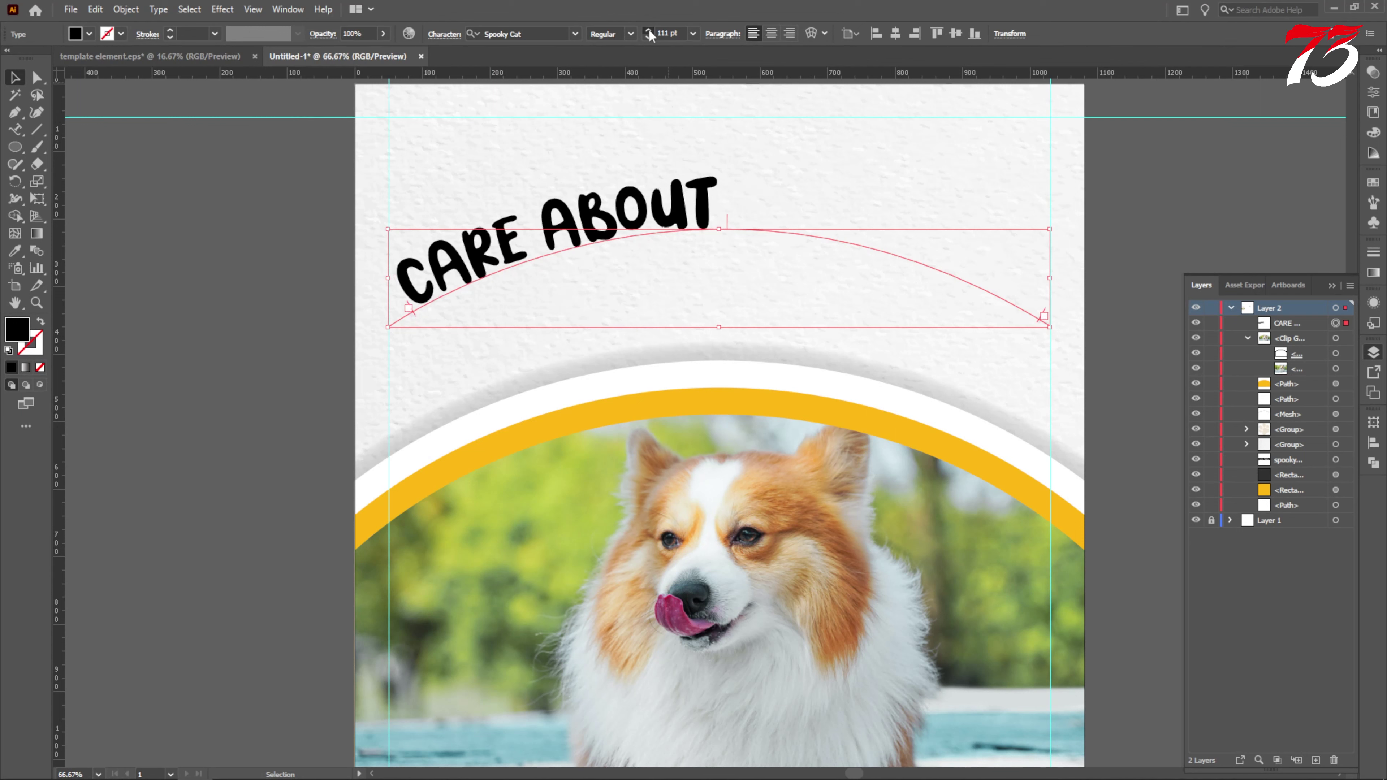
left_click(648, 28)
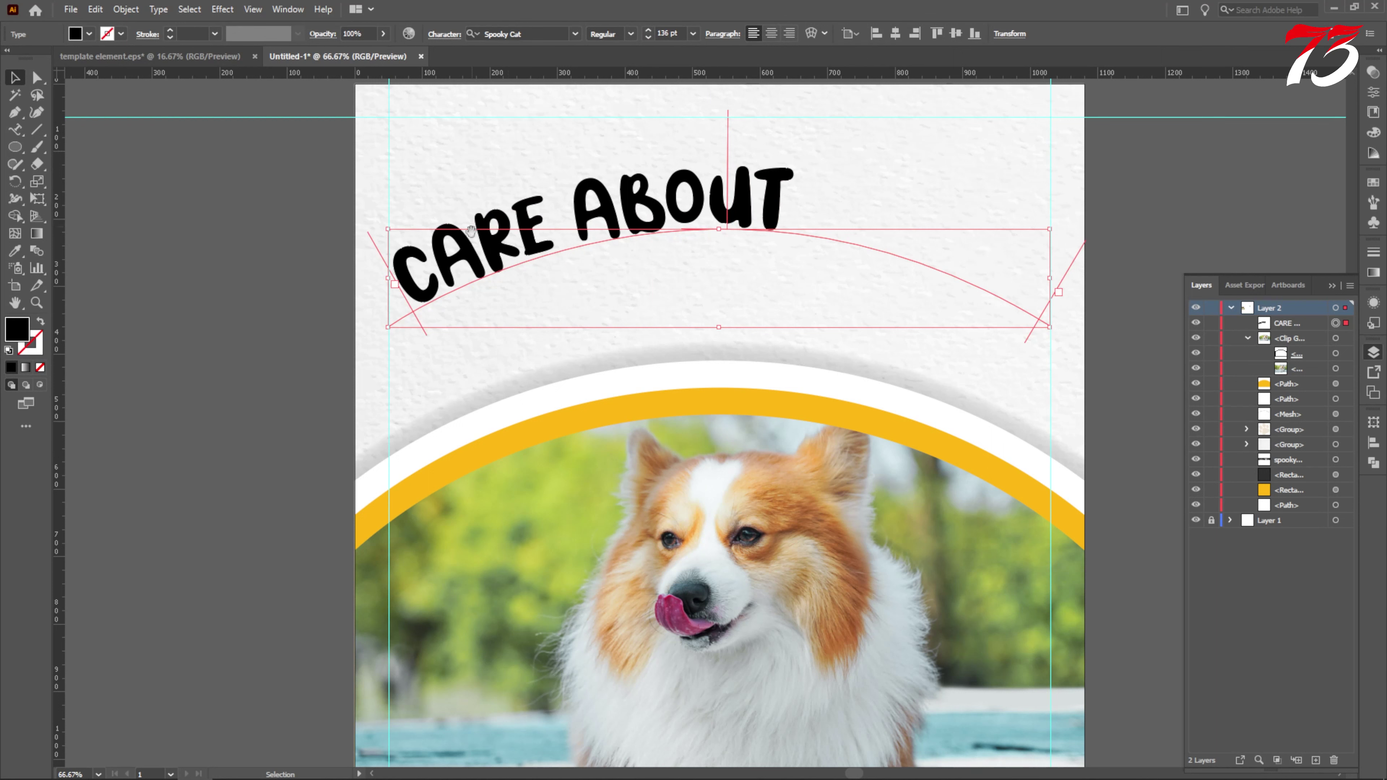
Insert leading spaces before "CARE ABOUT" to shift the text toward the middle of the curve.
left_click(15, 129)
left_click(414, 293)
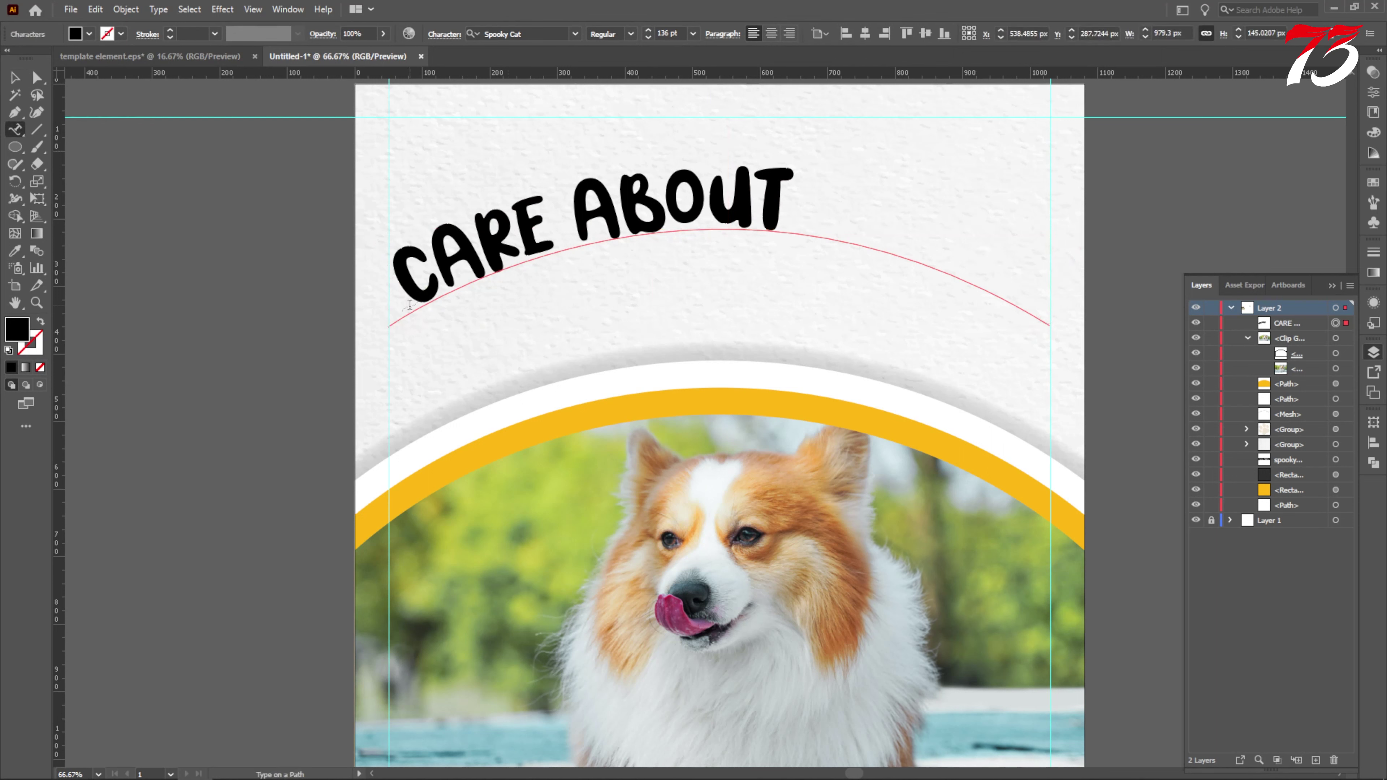
key("Right")
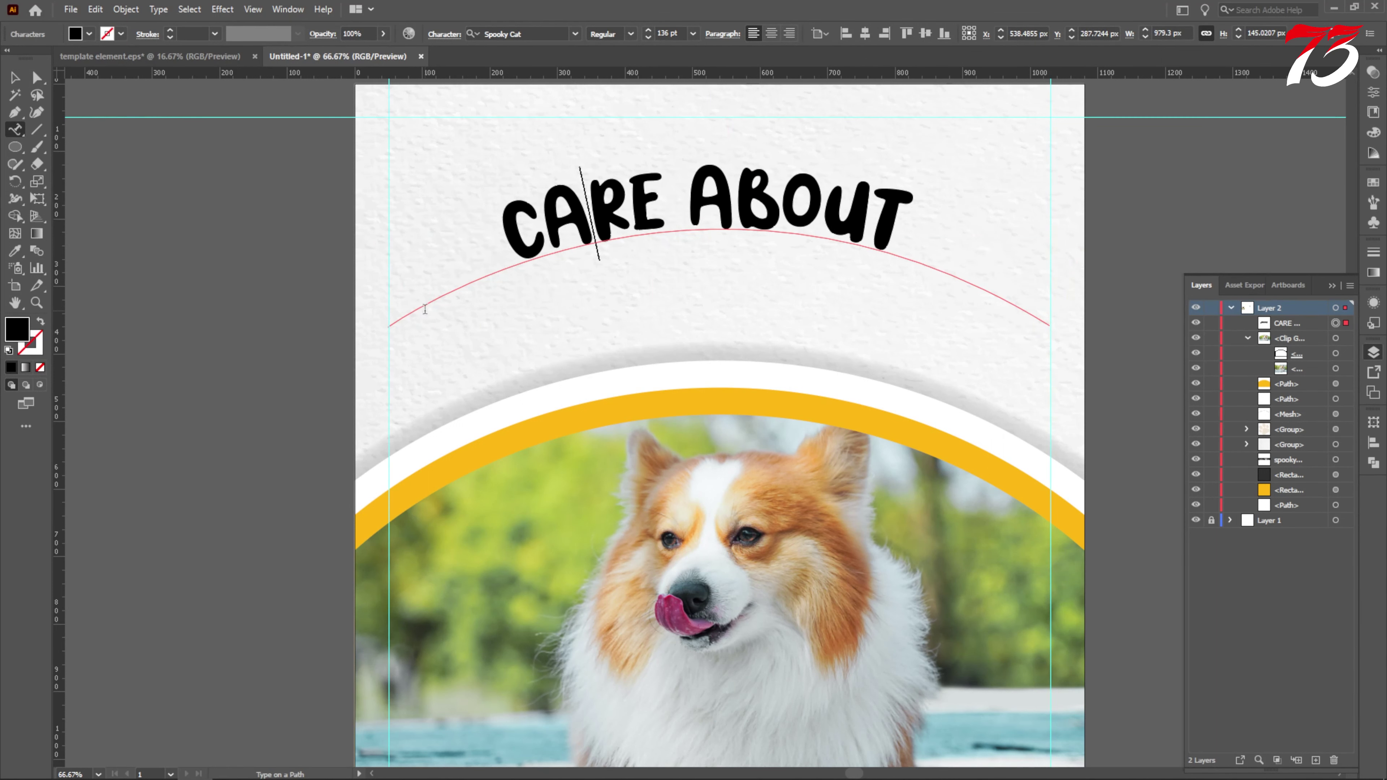
left_click(648, 29)
left_click(15, 78)
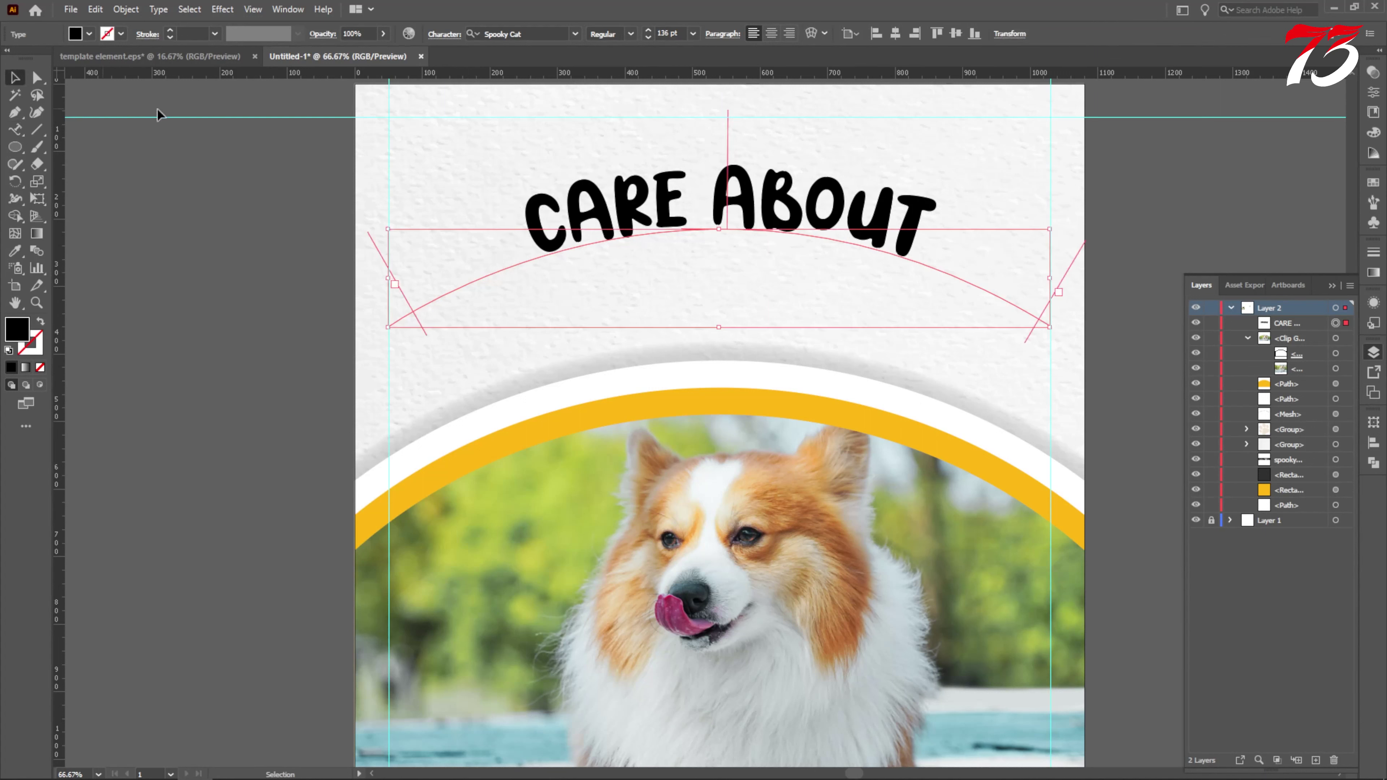
Increase the curved text's size to 160 pt and delete leading spaces to recentre it on the path.
left_click(649, 30)
left_click(648, 30)
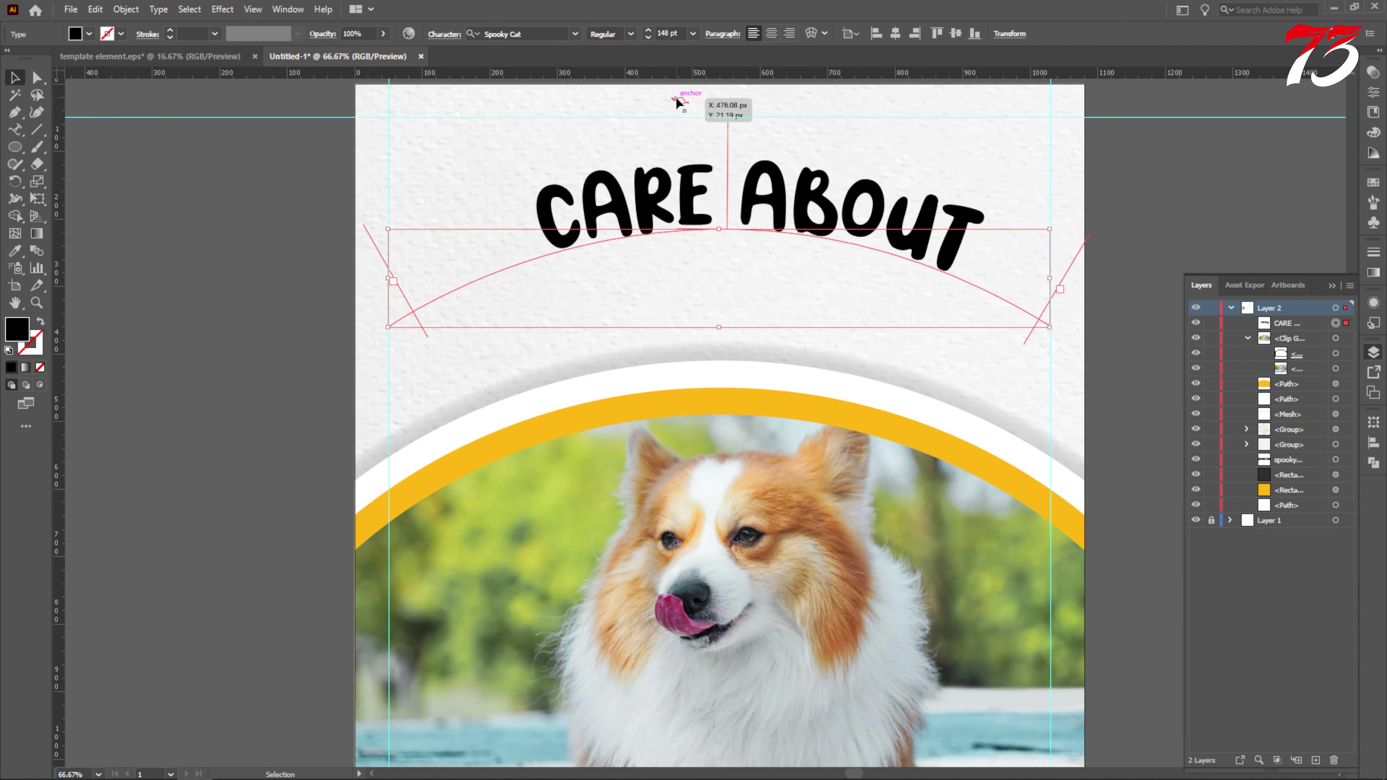
left_click(648, 30)
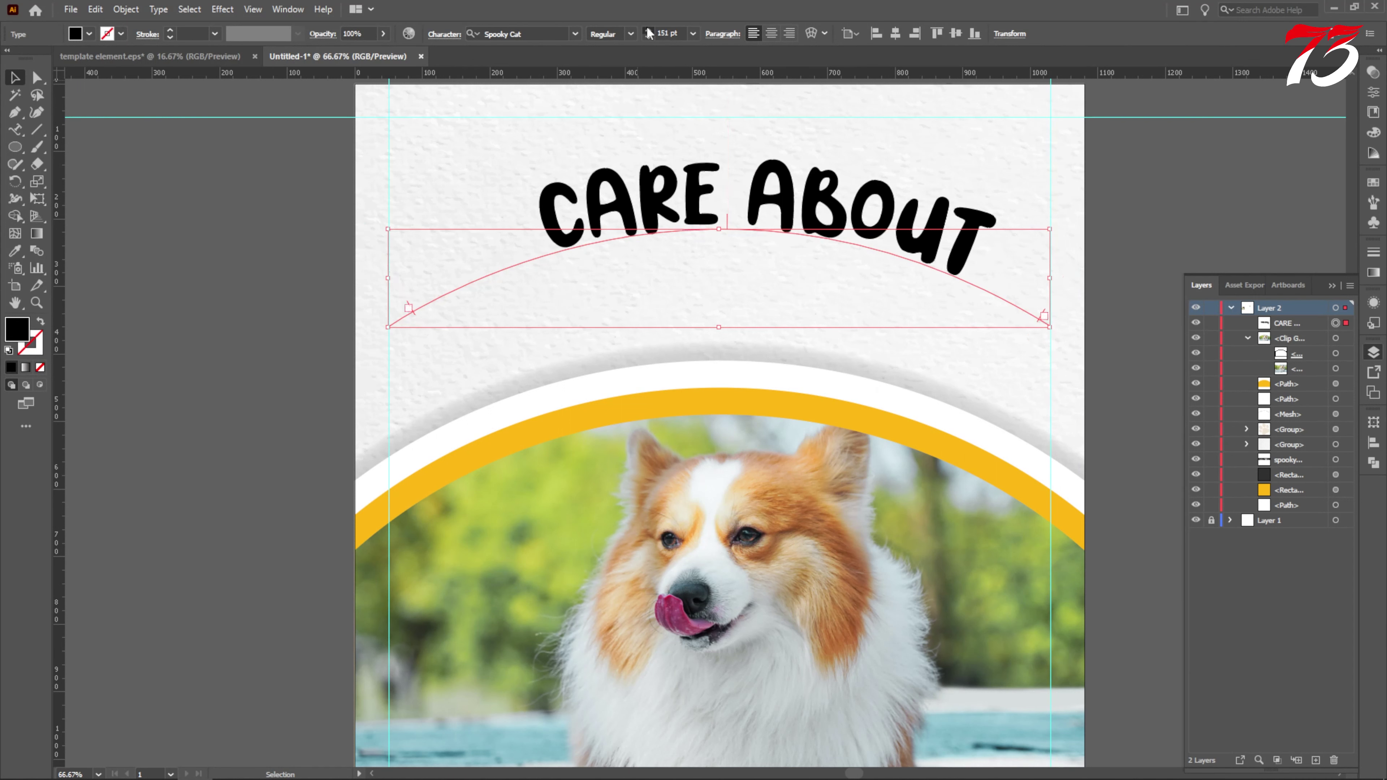
left_click(649, 29)
left_click(14, 131)
left_click(552, 229)
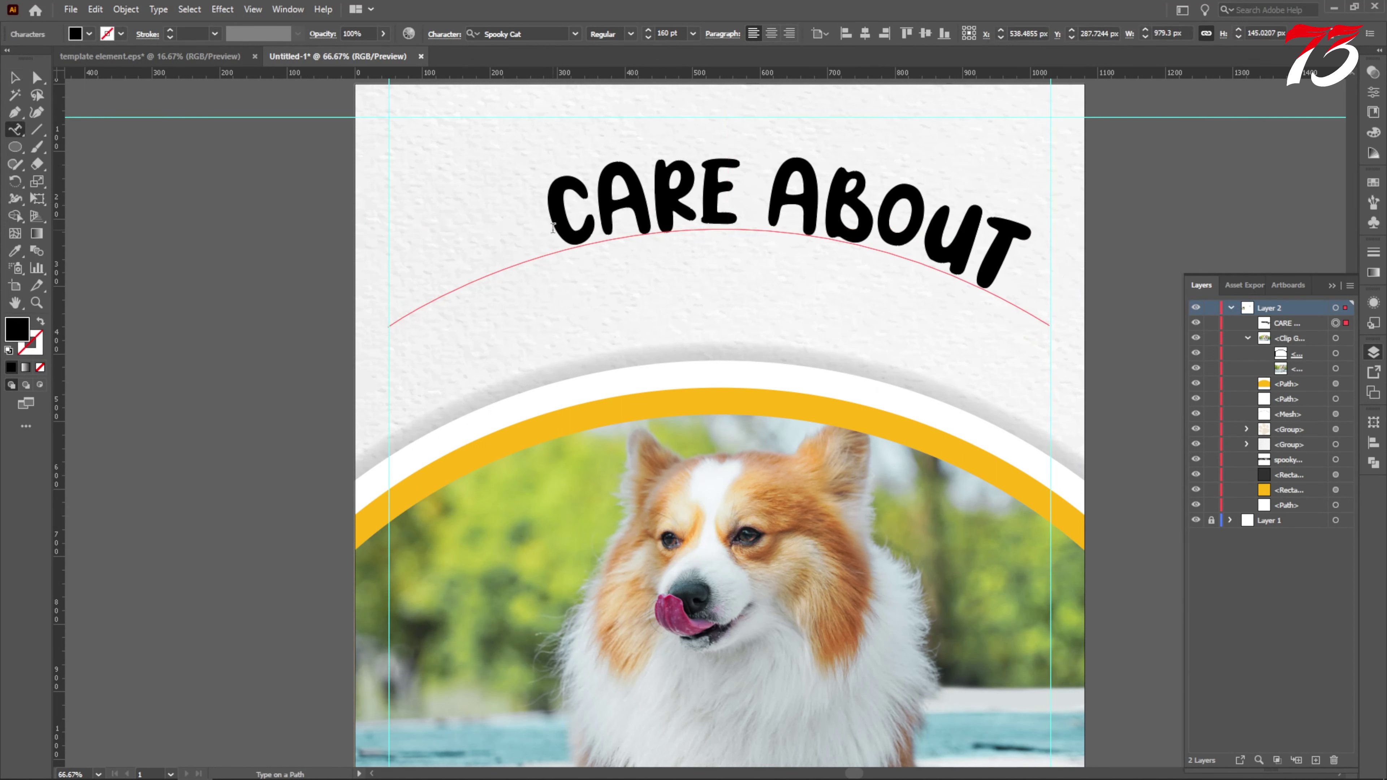
key("BackSpace")
key("BackSpace")
key("BackSpace")
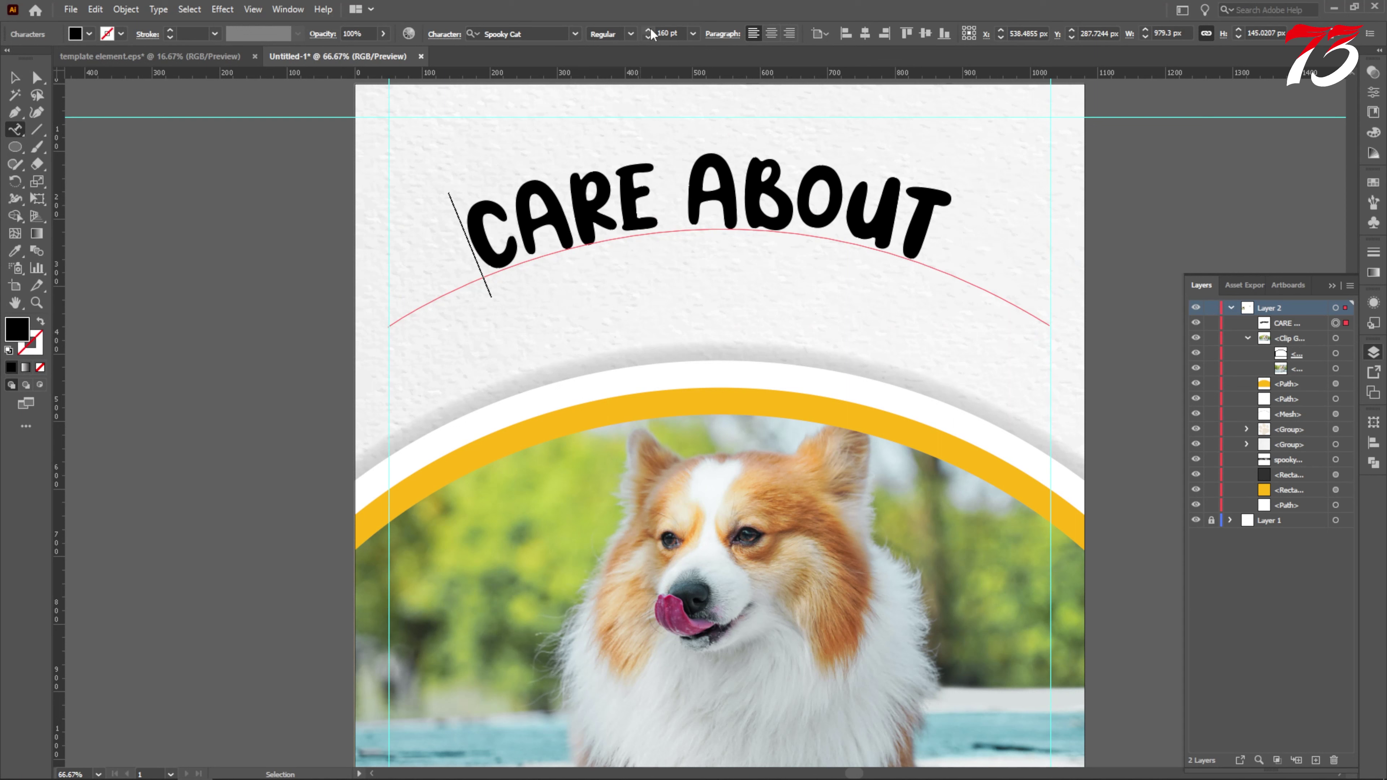
Enlarge the curved text to 185 pt and remove a leading space to keep it centred between the side guides.
key("Escape")
left_click(649, 32)
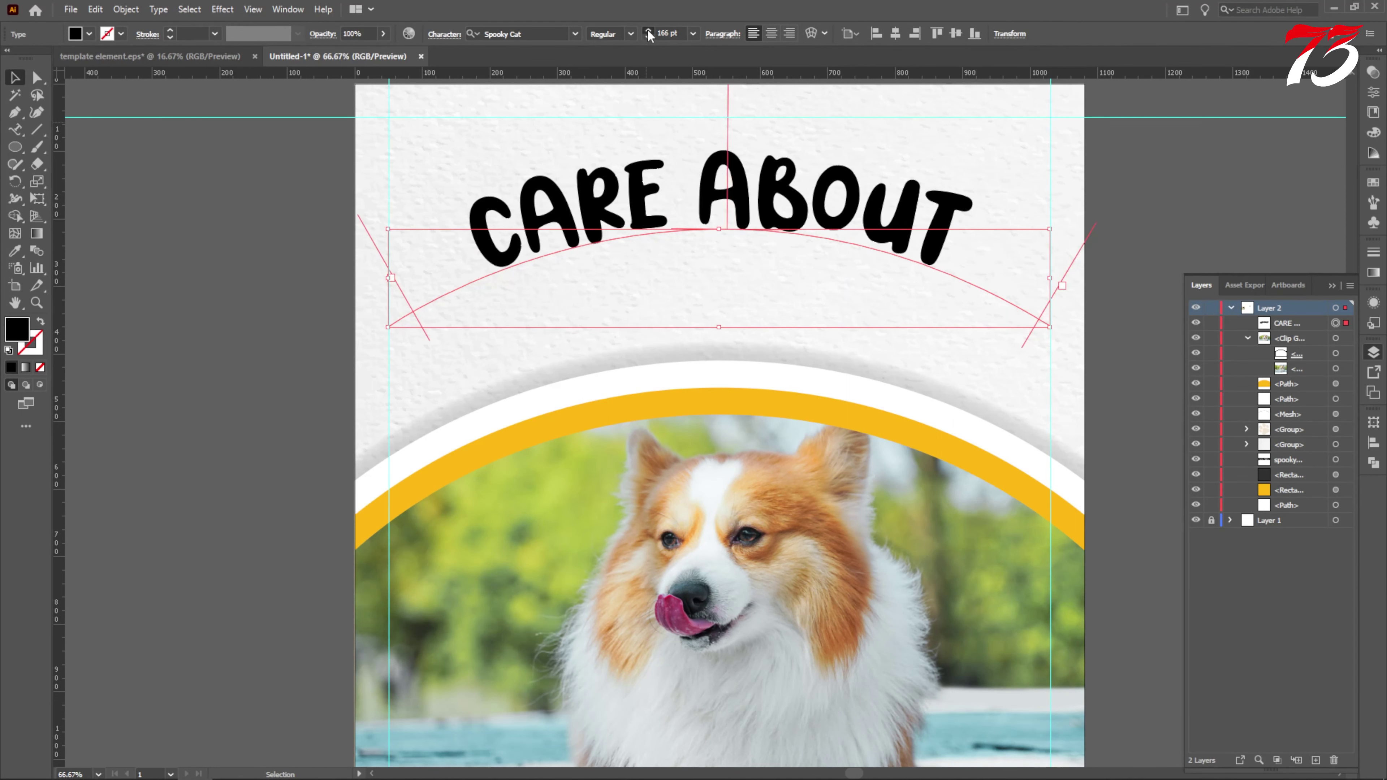
left_click(649, 32)
left_click(649, 32)
left_click(649, 32)
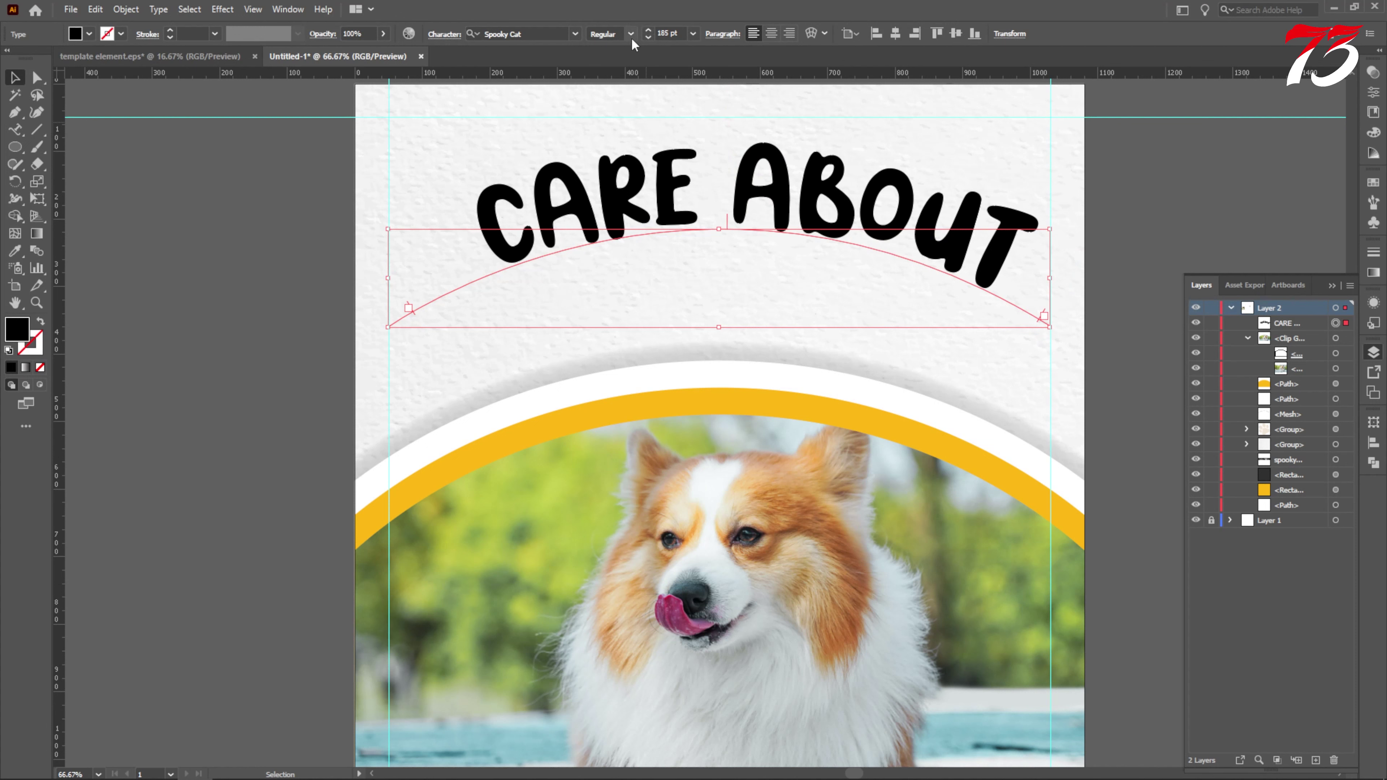
left_click(15, 132)
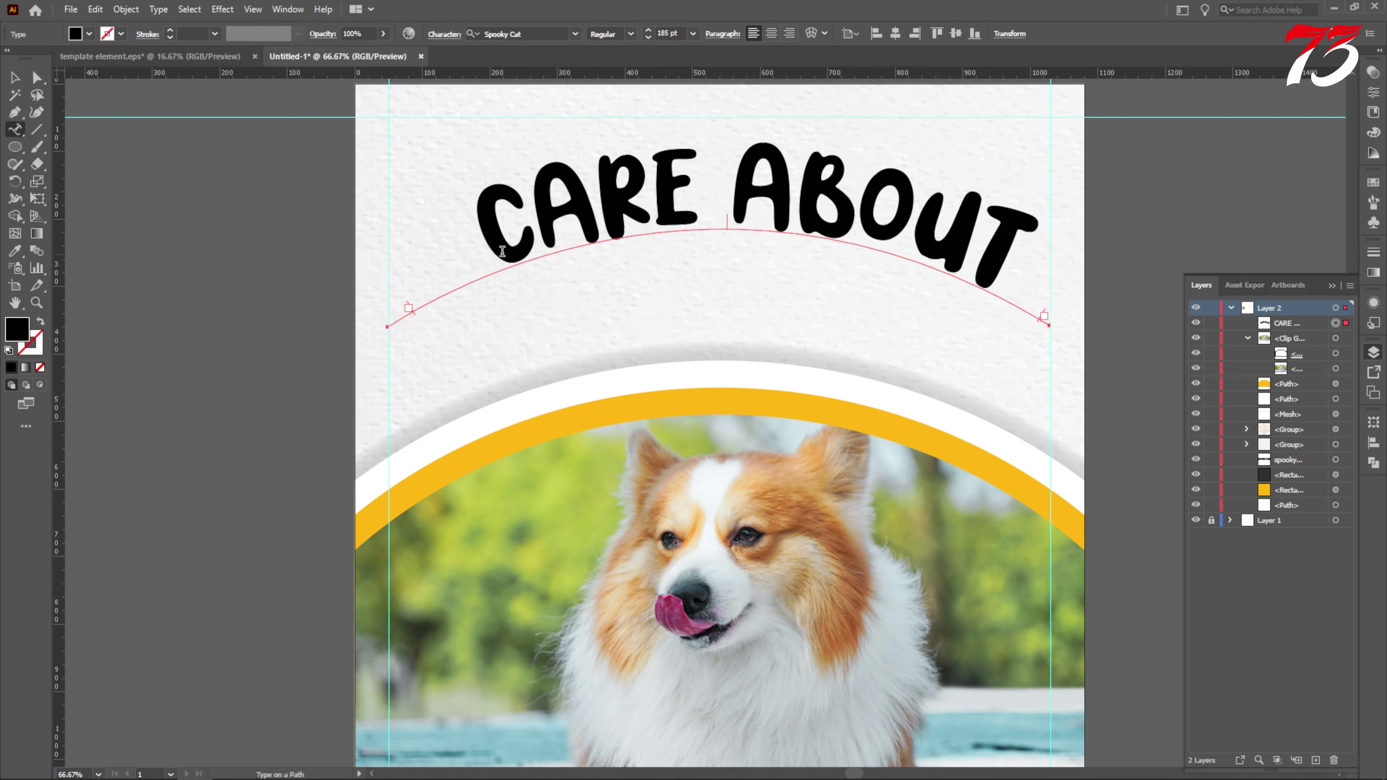
key("BackSpace")
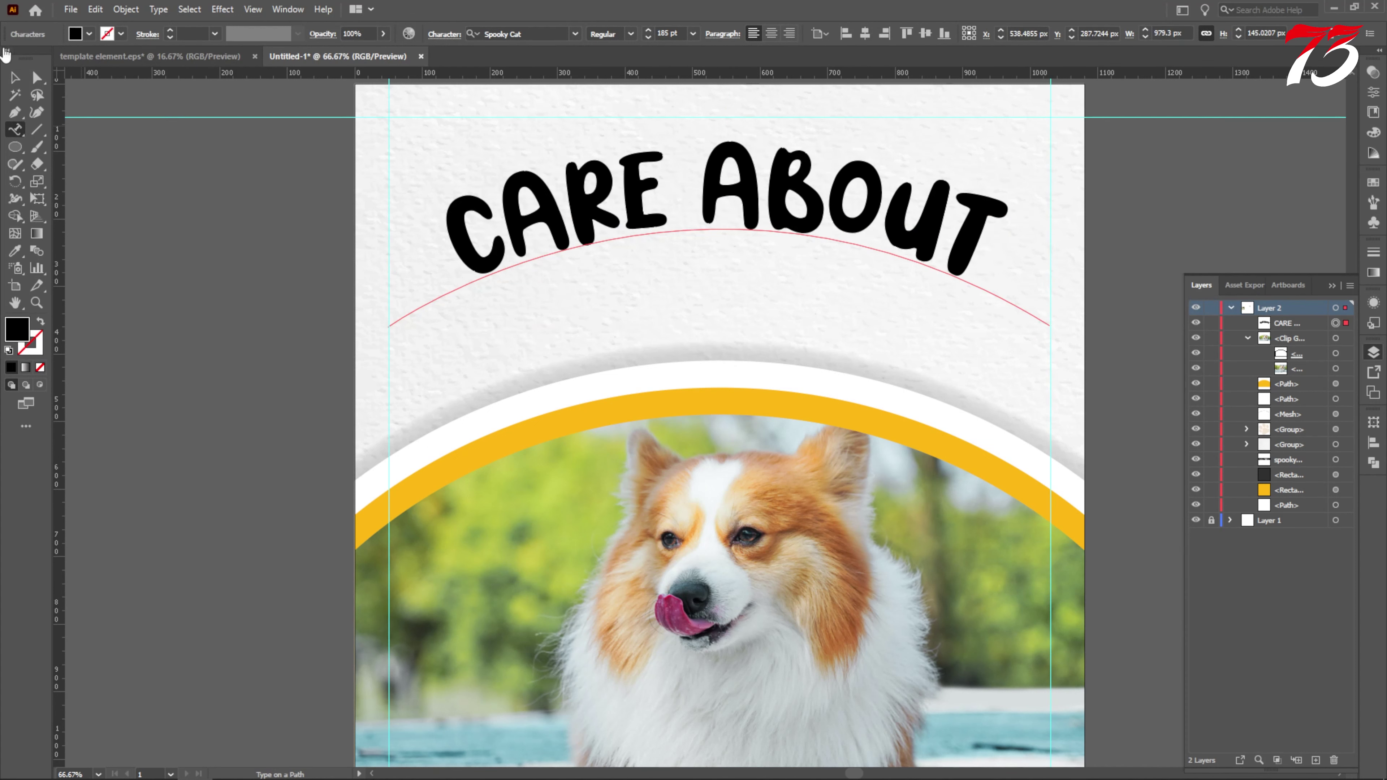
left_click(14, 77)
Recolour the "CARE ABOUT" text by sampling the yellow curve around the photo with the Eyedropper.
left_click(14, 250)
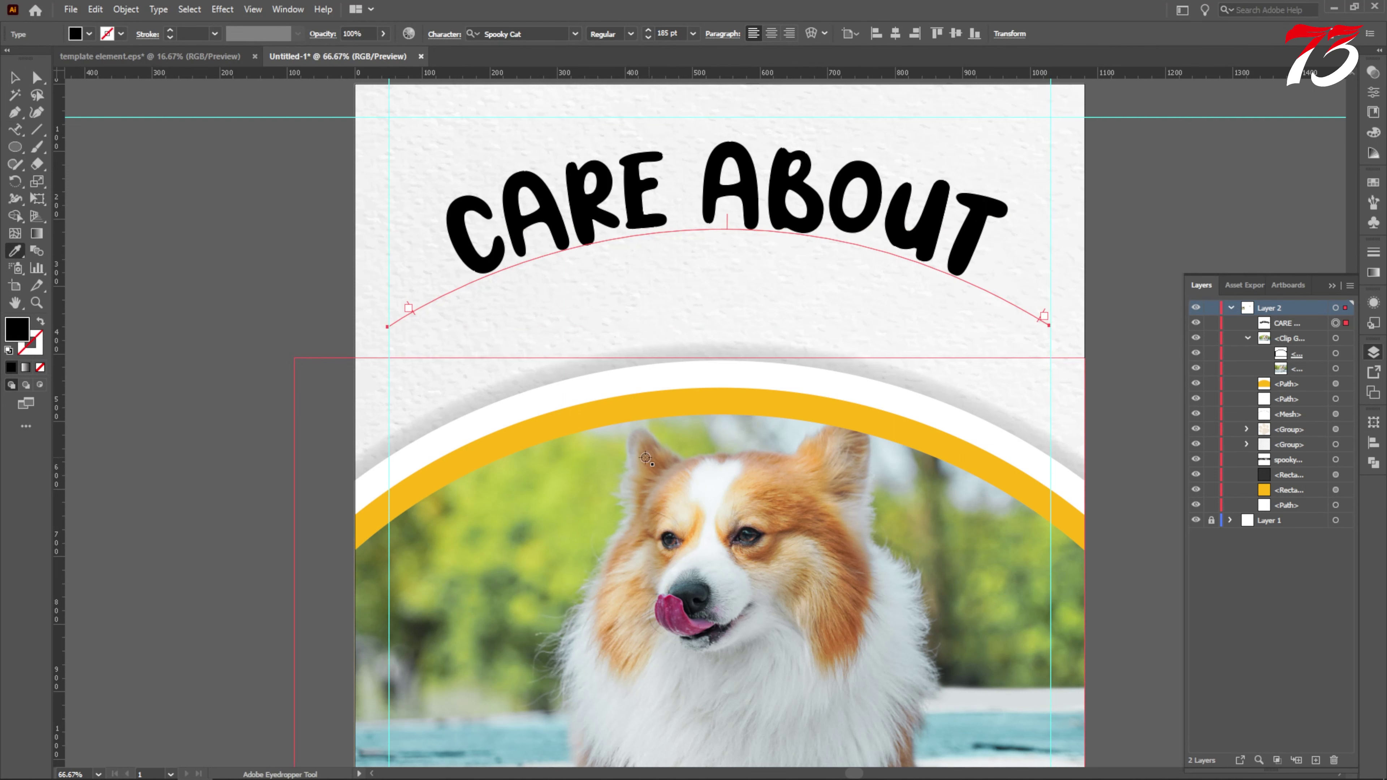
left_click(575, 418)
key("ctrl+minus")
left_click(15, 77)
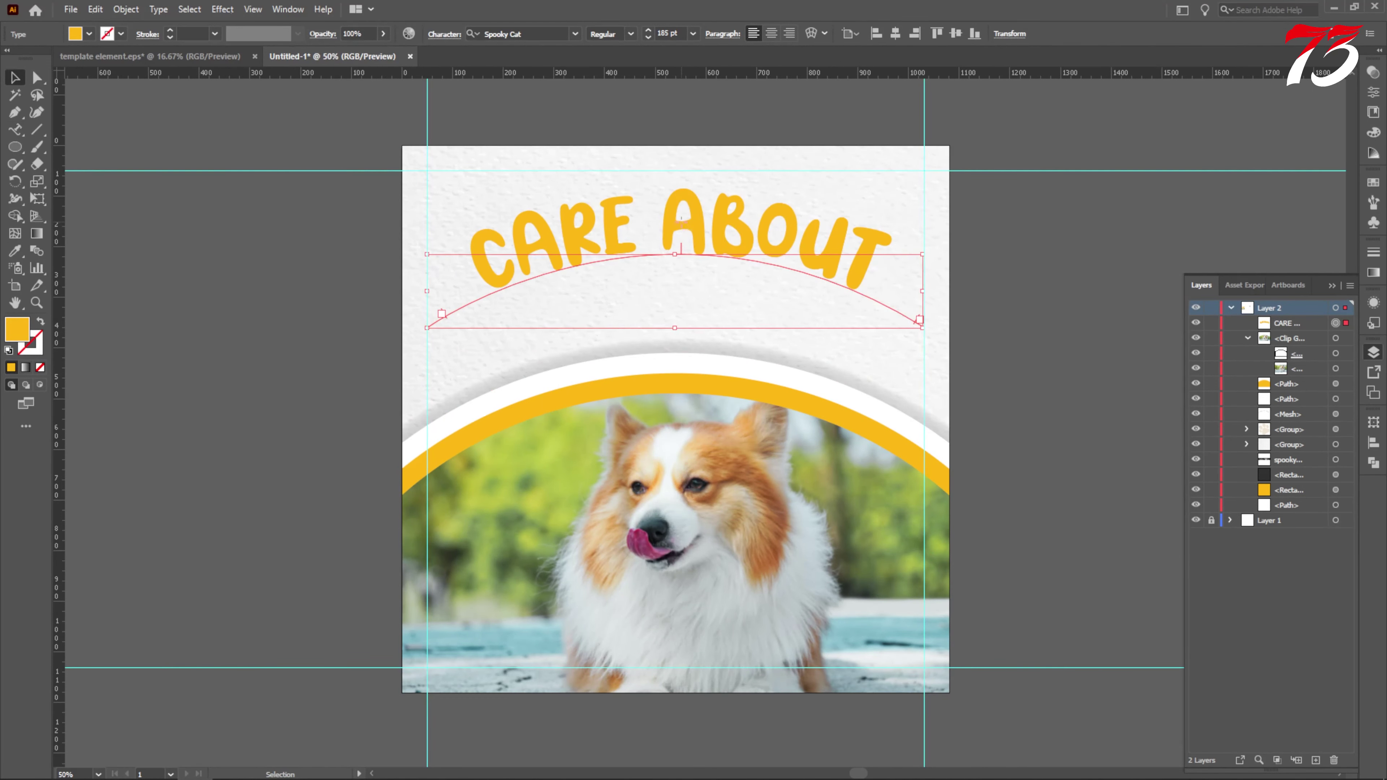
Duplicate the curved "CARE ABOUT" text just below the original and change the copy's wording to "YOUR PET".
left_click_drag(710, 229, 710, 314)
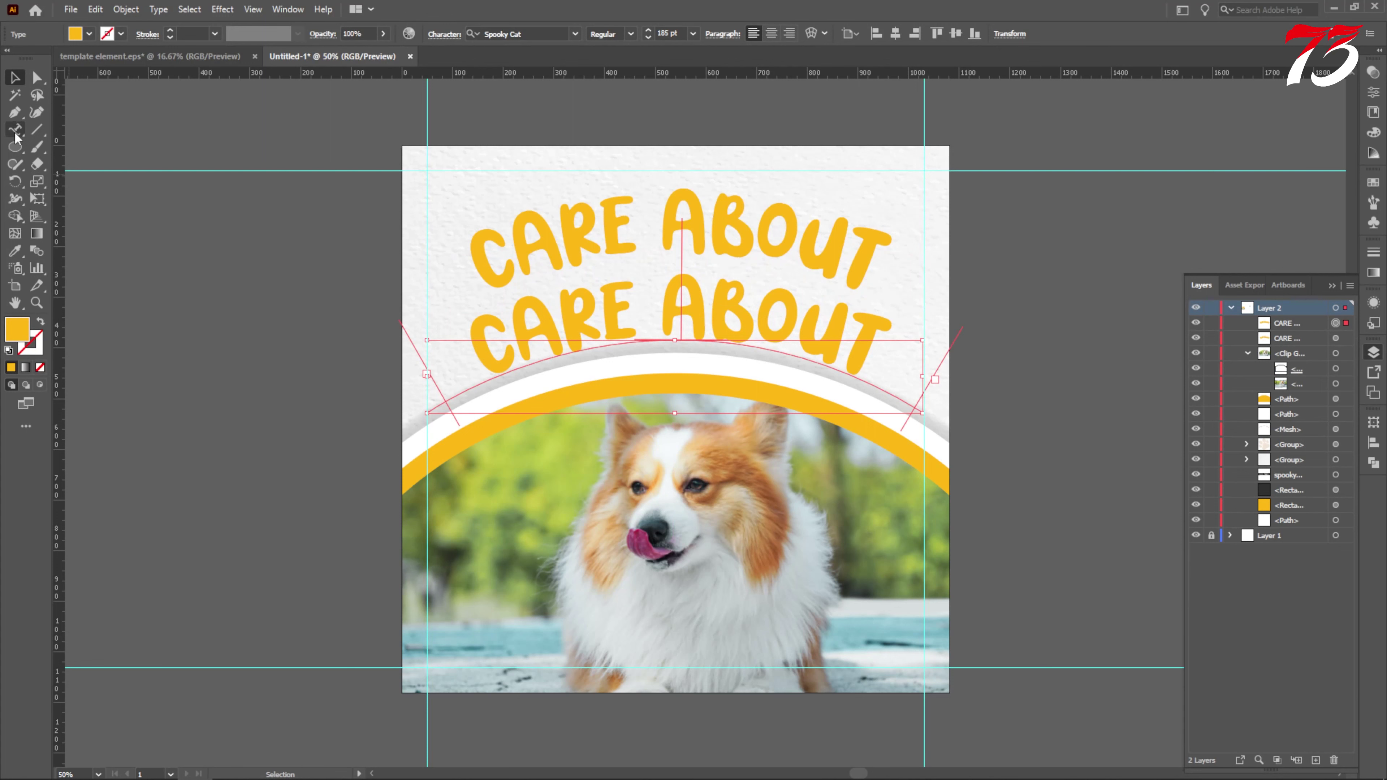
left_click(15, 132)
left_click_drag(873, 359, 449, 323)
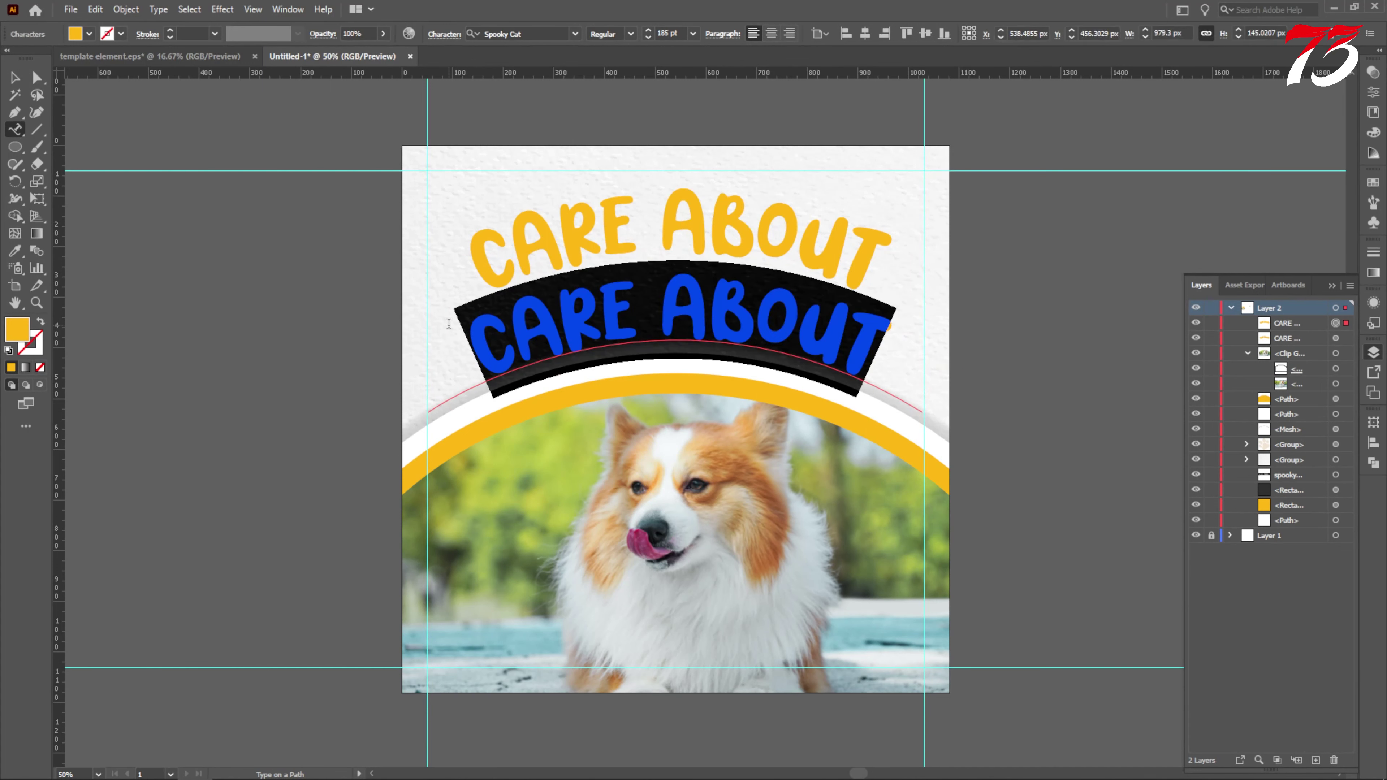
type("YOUR PET")
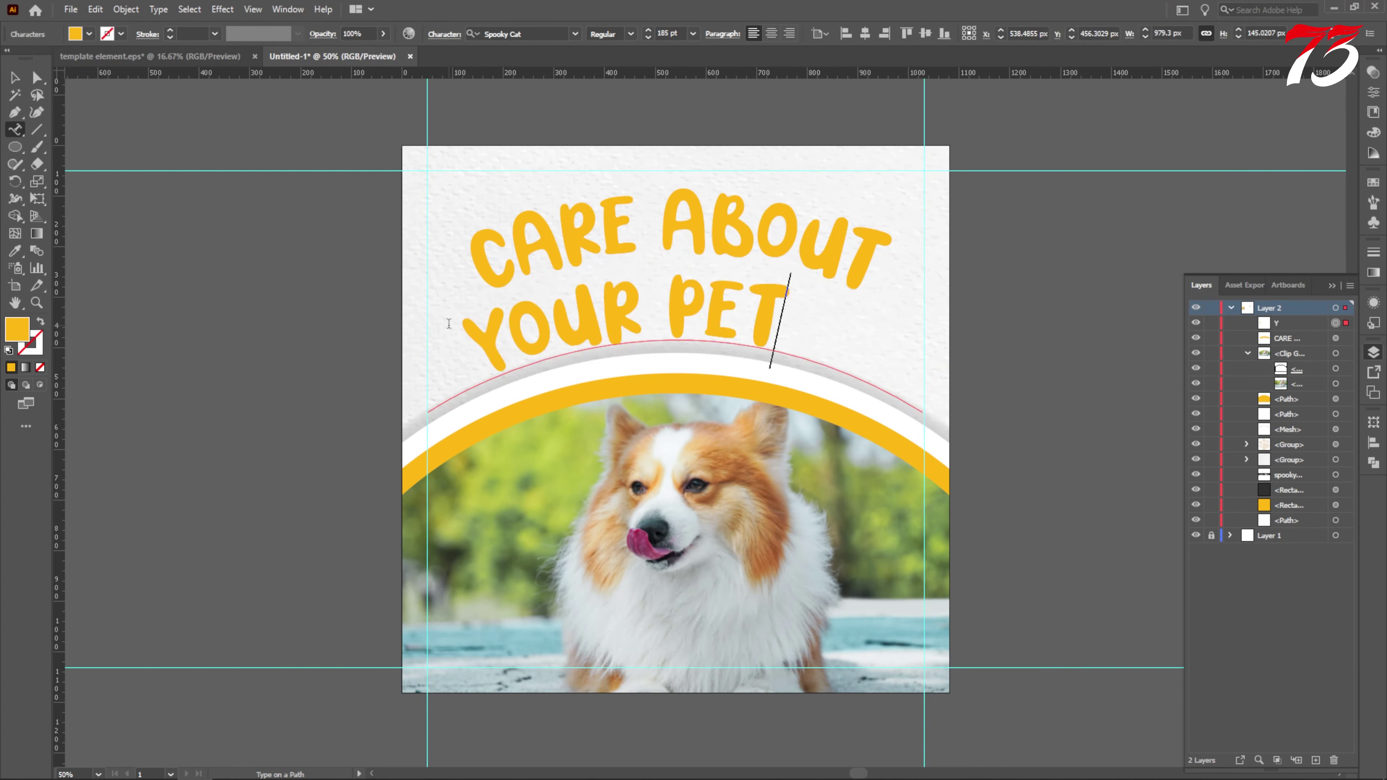
left_click(15, 77)
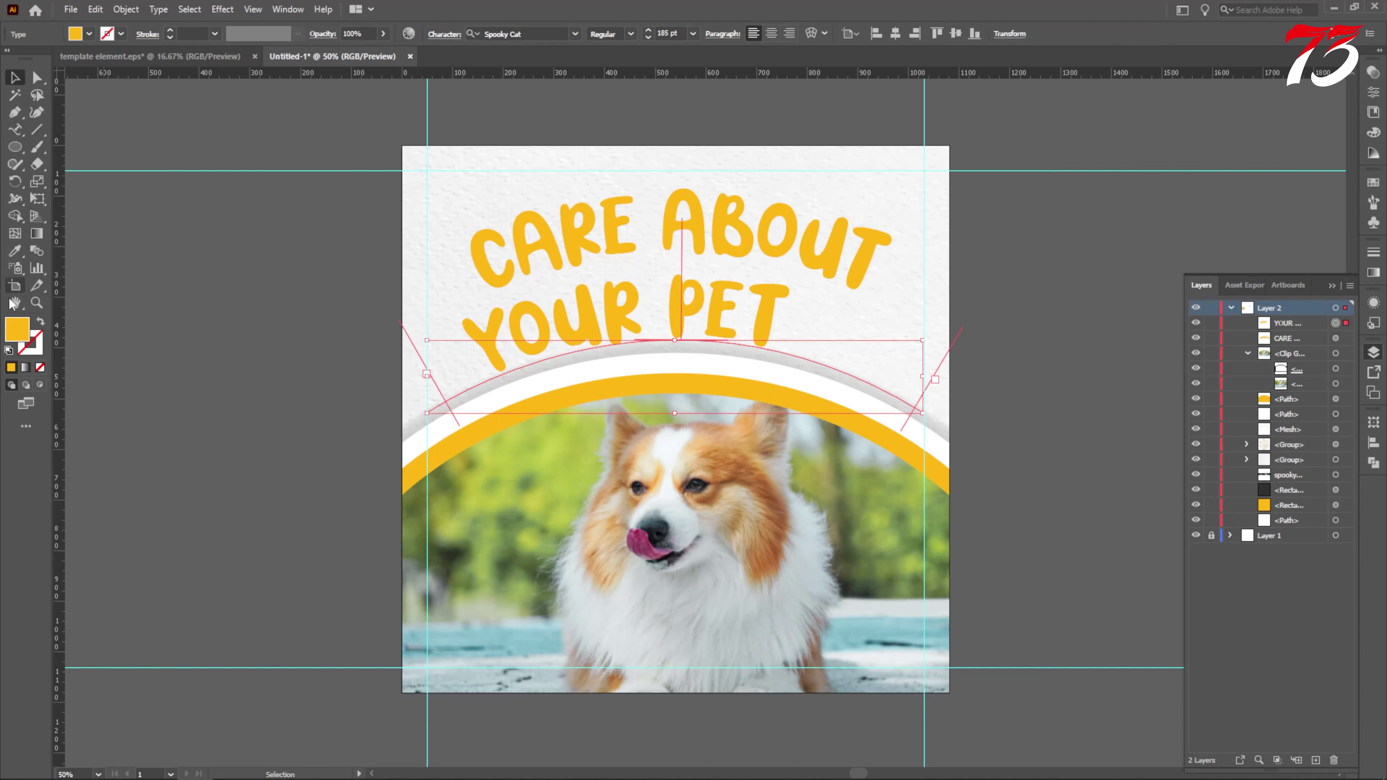
Centre "YOUR PET" on its curve with leading spaces and recolour it by sampling the dark grey swatch beside the artboard.
left_click(13, 131)
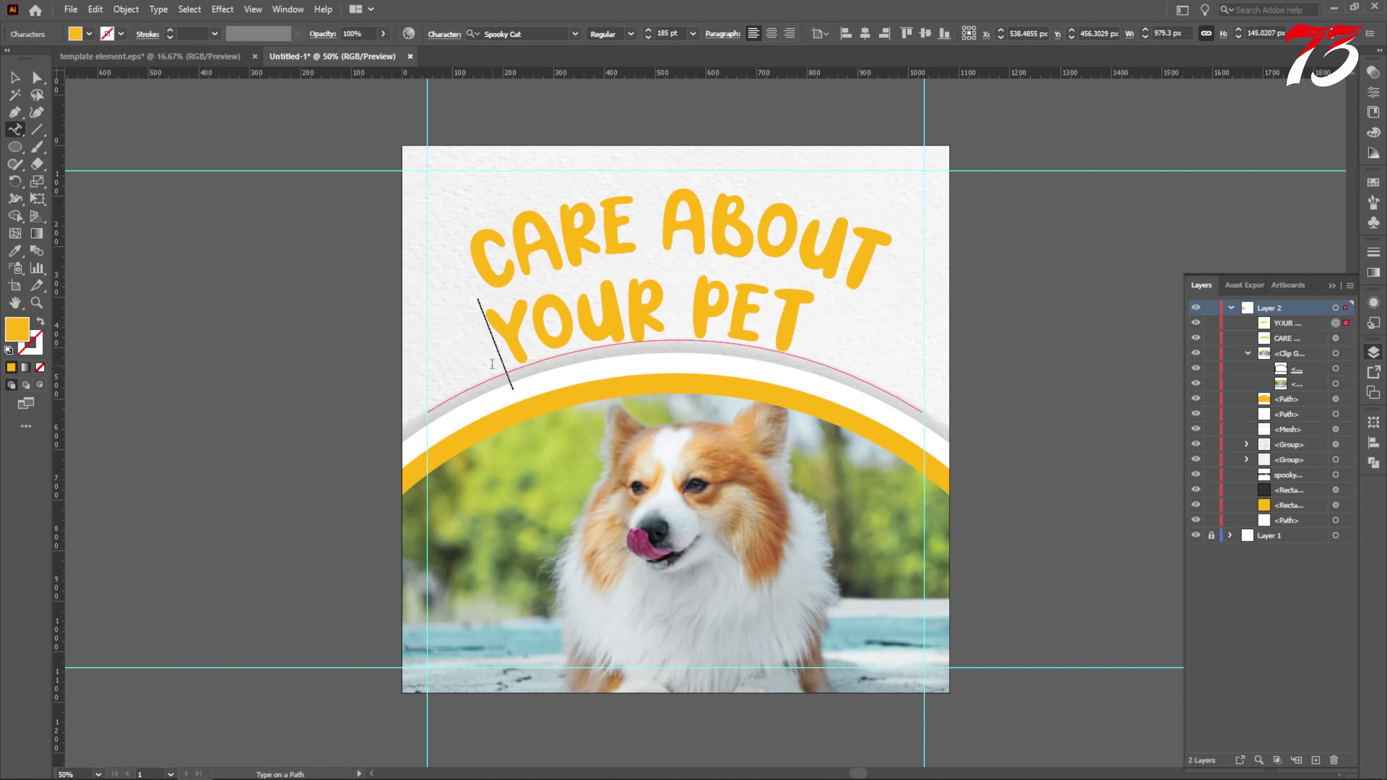
left_click(15, 77)
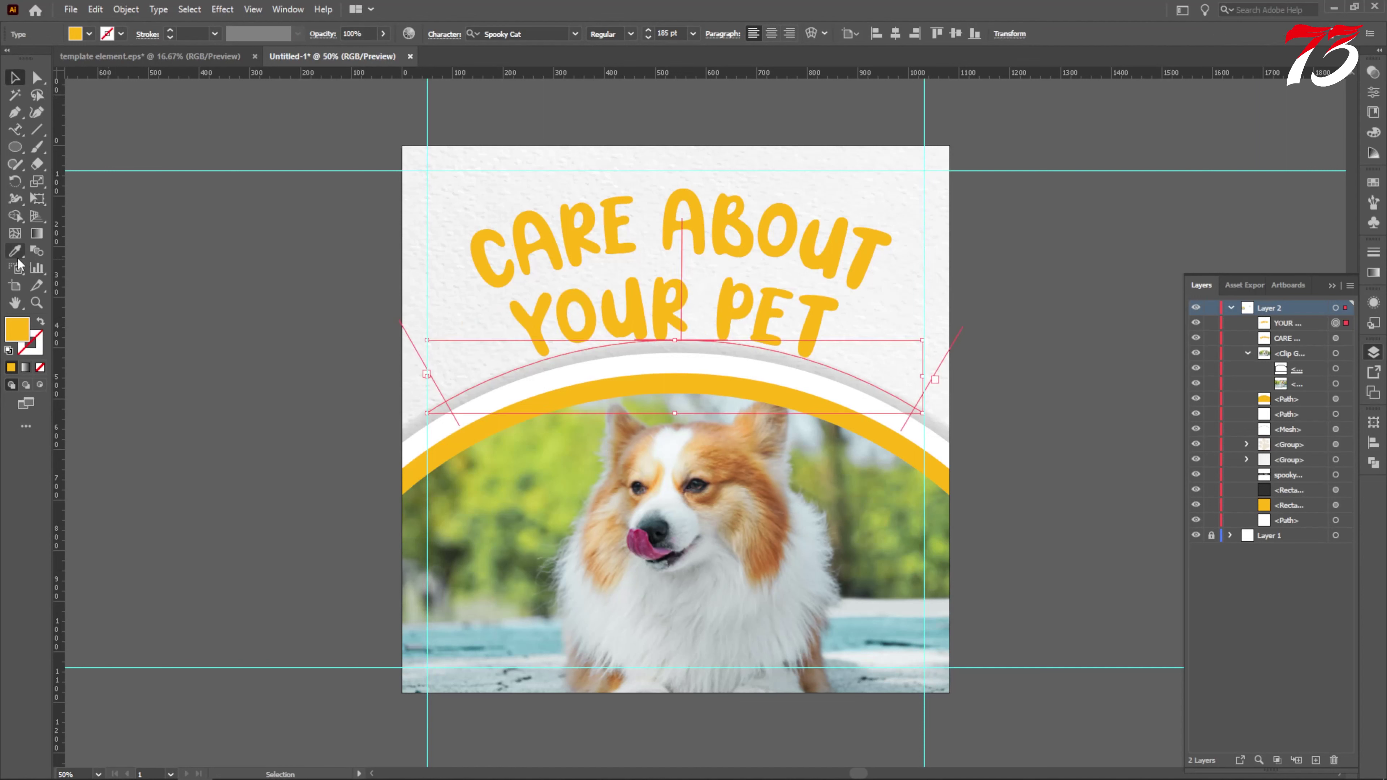
left_click(15, 251)
scroll(383, 230, "down", 2)
left_click(1212, 131)
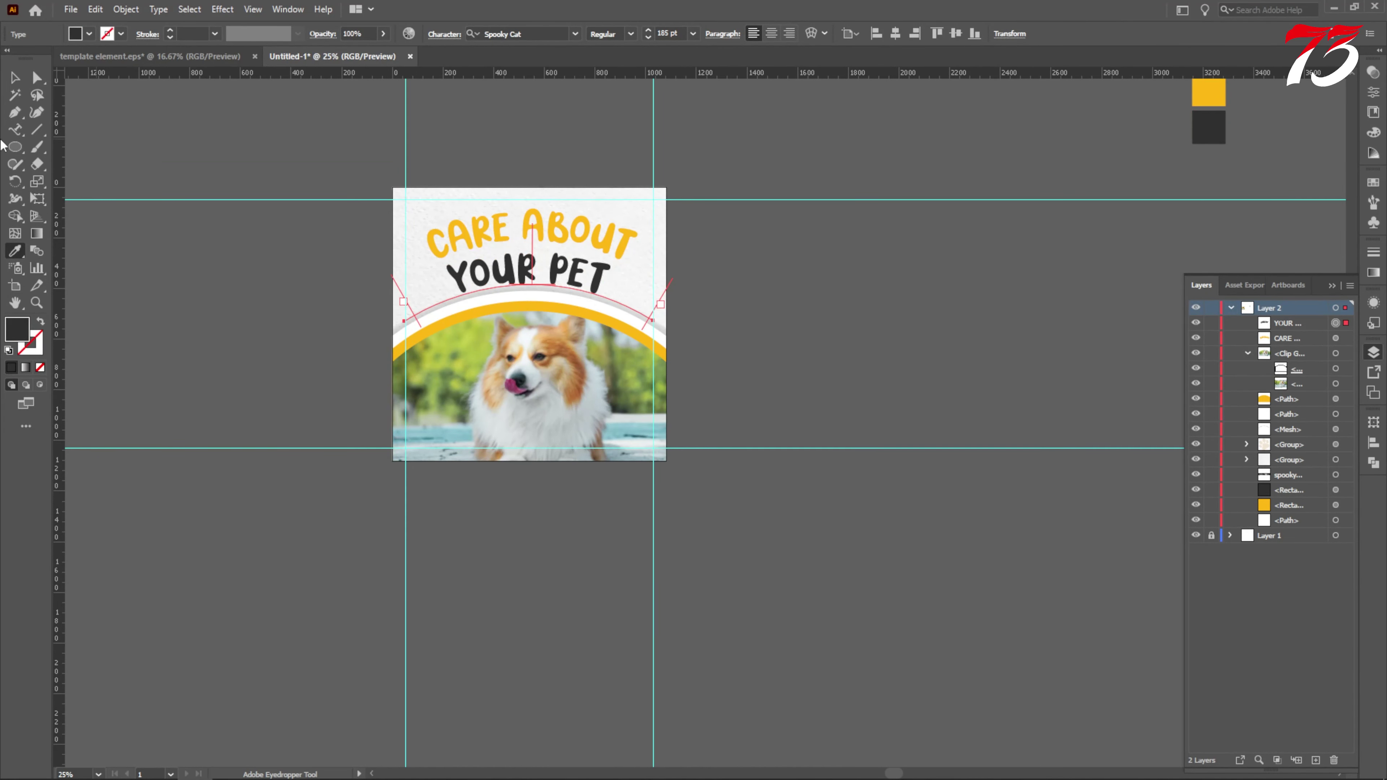
left_click(15, 77)
key("ctrl+plus")
key("ctrl+plus")
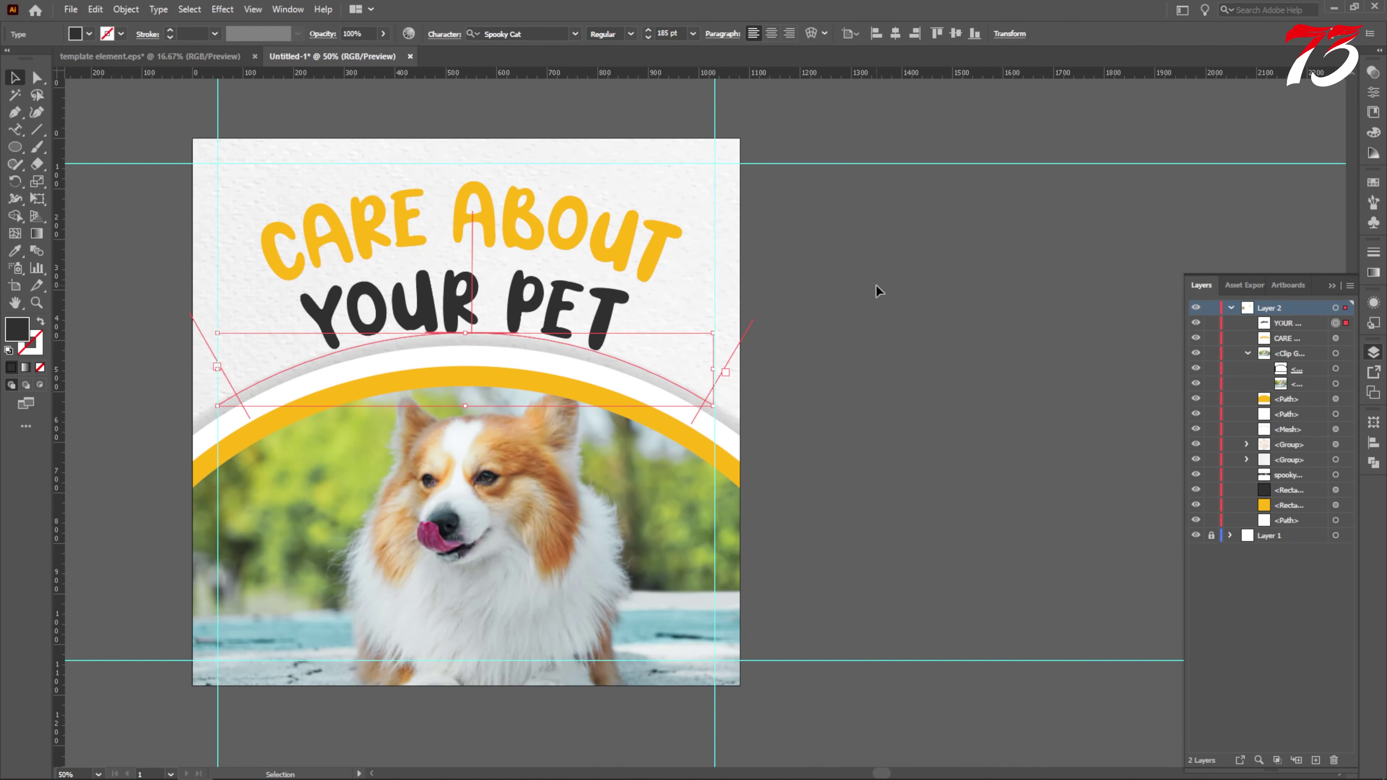
Nudge the yellow "CARE ABOUT" text upward to widen its gap above "YOUR PET".
left_click(879, 301)
left_click(467, 214)
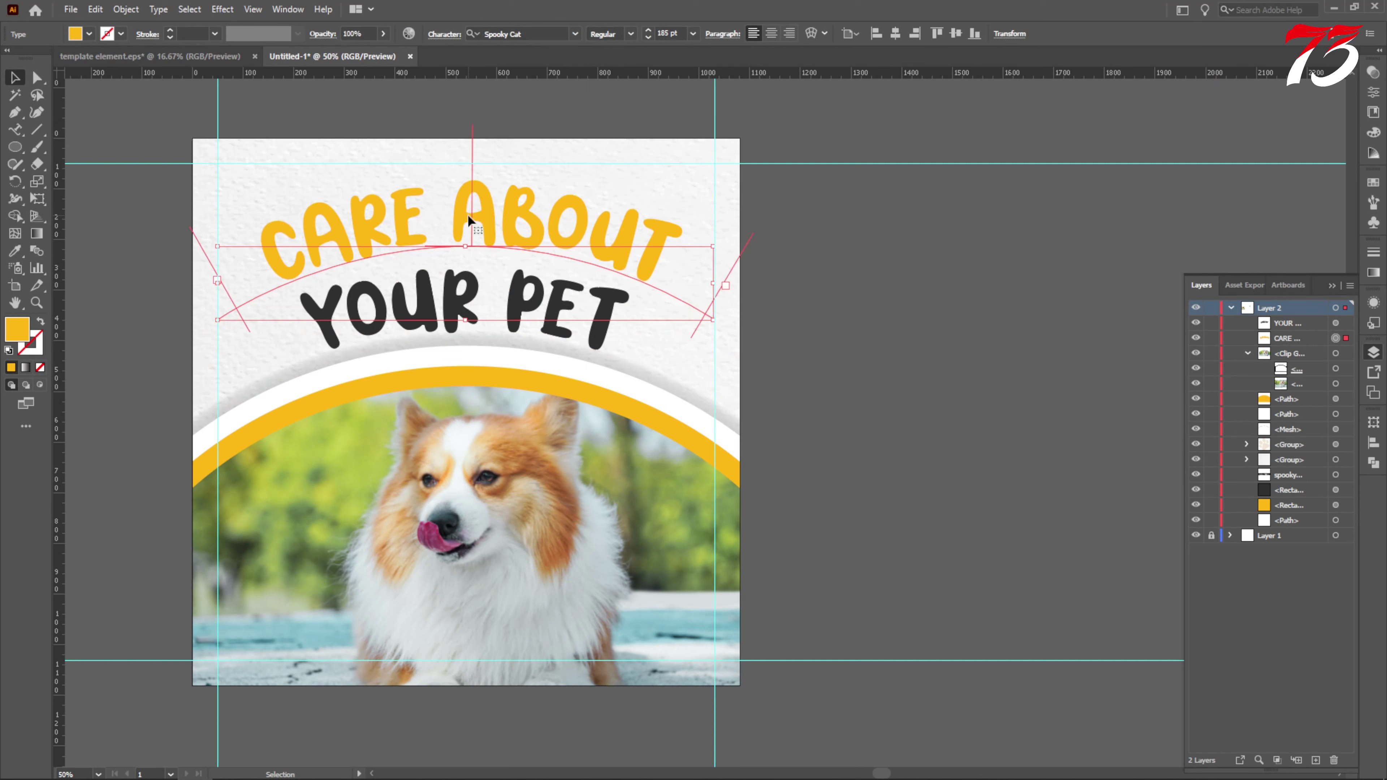
key("Up")
key("Up")
key("Up")
key("Up")
key("Up")
key("Up")
key("Up")
key("Up")
key("Up")
key("Up")
key("Up")
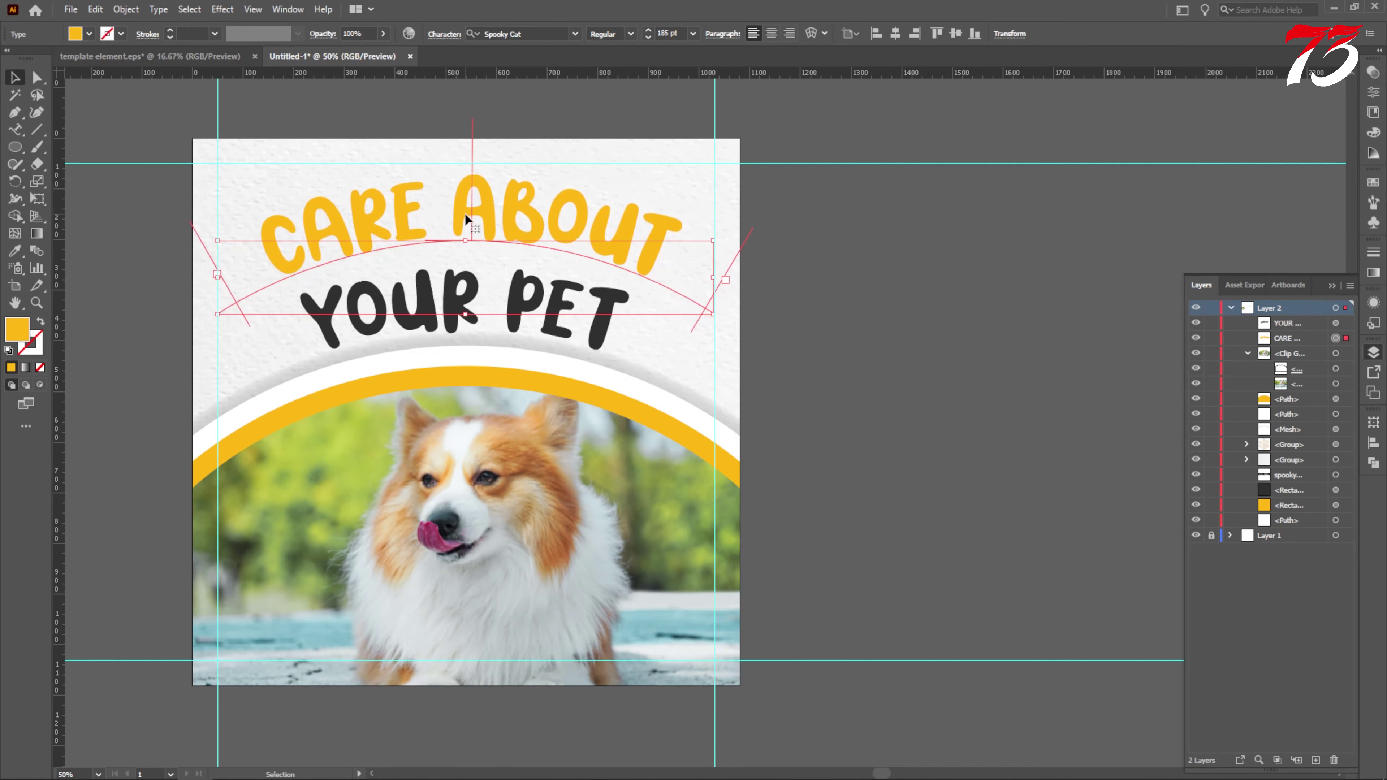
key("Up")
key("Up")
key("Up")
key("Up")
key("Up")
left_click(783, 273)
Nudge the "YOUR PET" text upward so it clears the grey shadow of the curve.
left_click(452, 321)
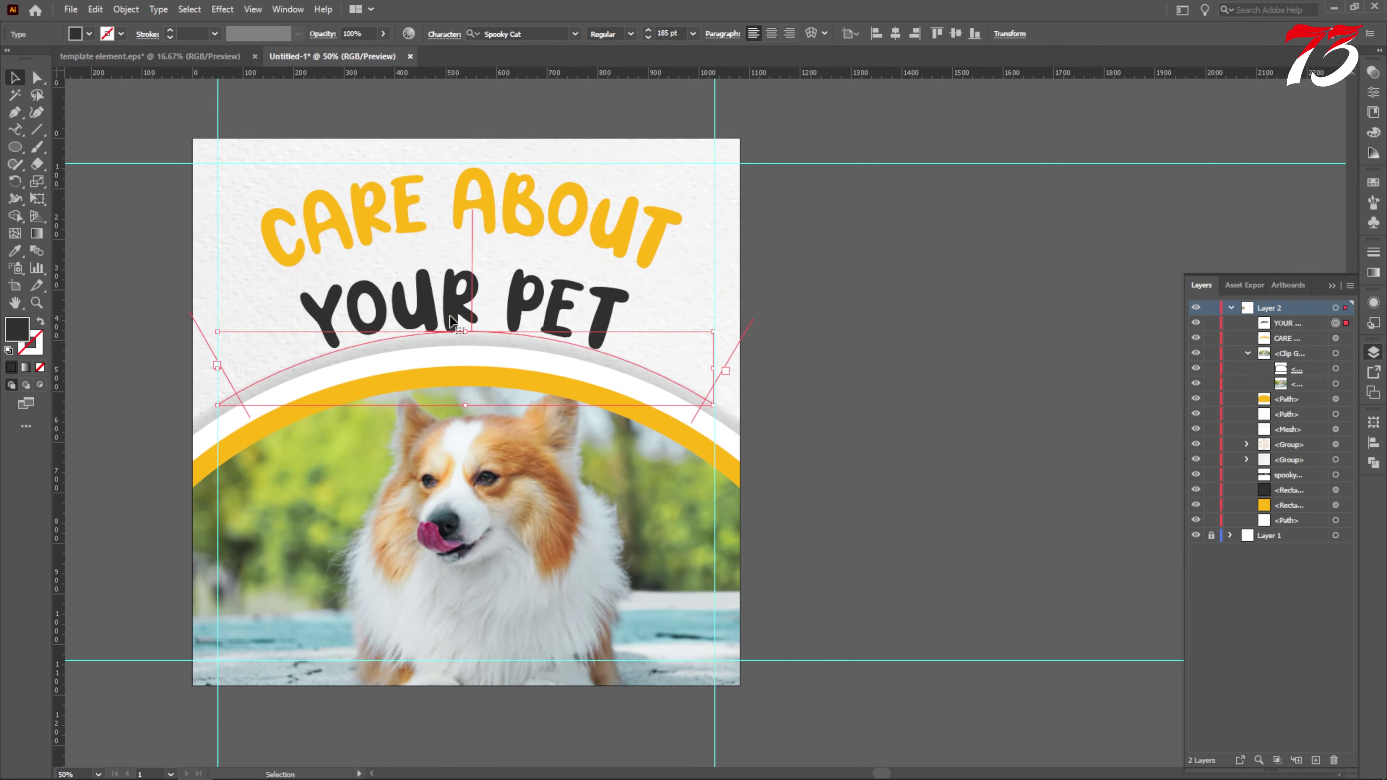
key("Up")
key("Up")
key("Up")
key("Up")
key("Up")
key("Up")
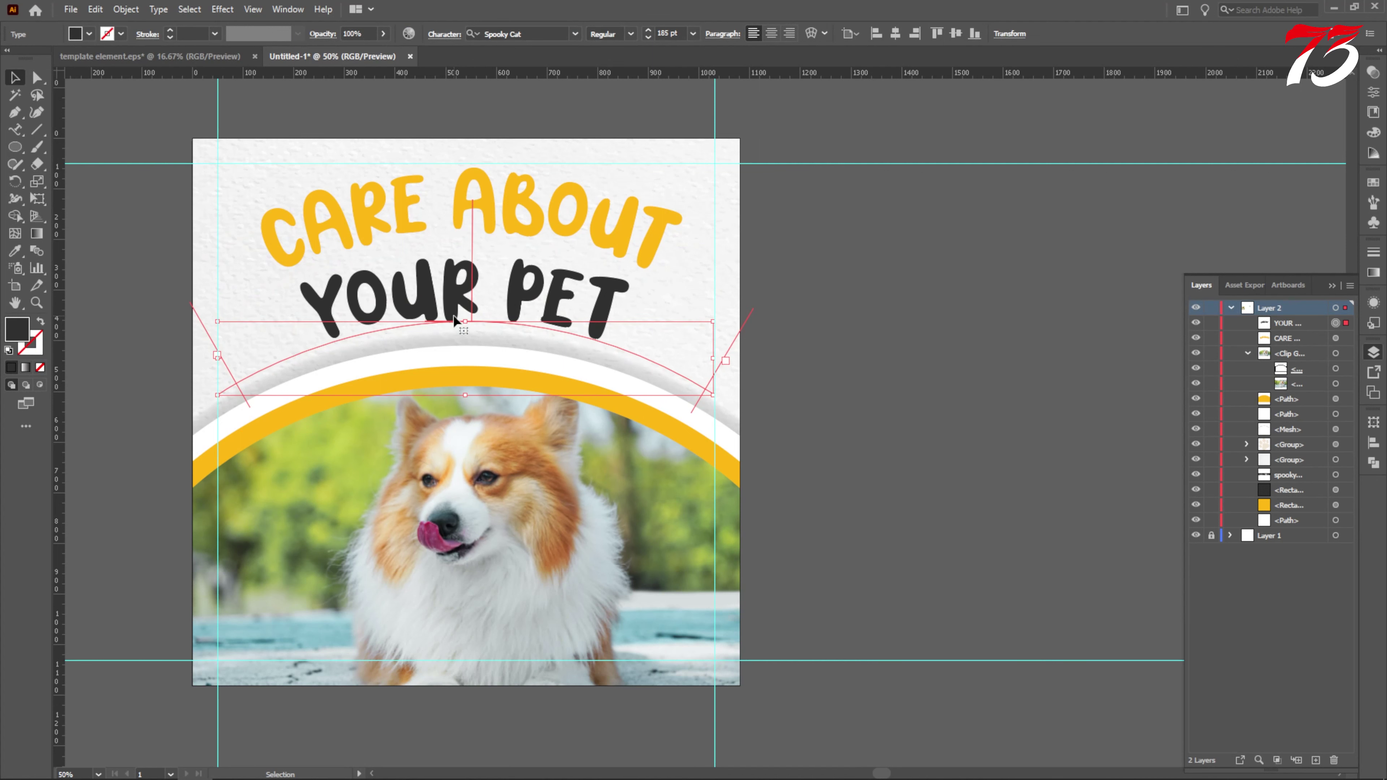
key("Up")
key("Up")
key("Up")
left_click(855, 310)
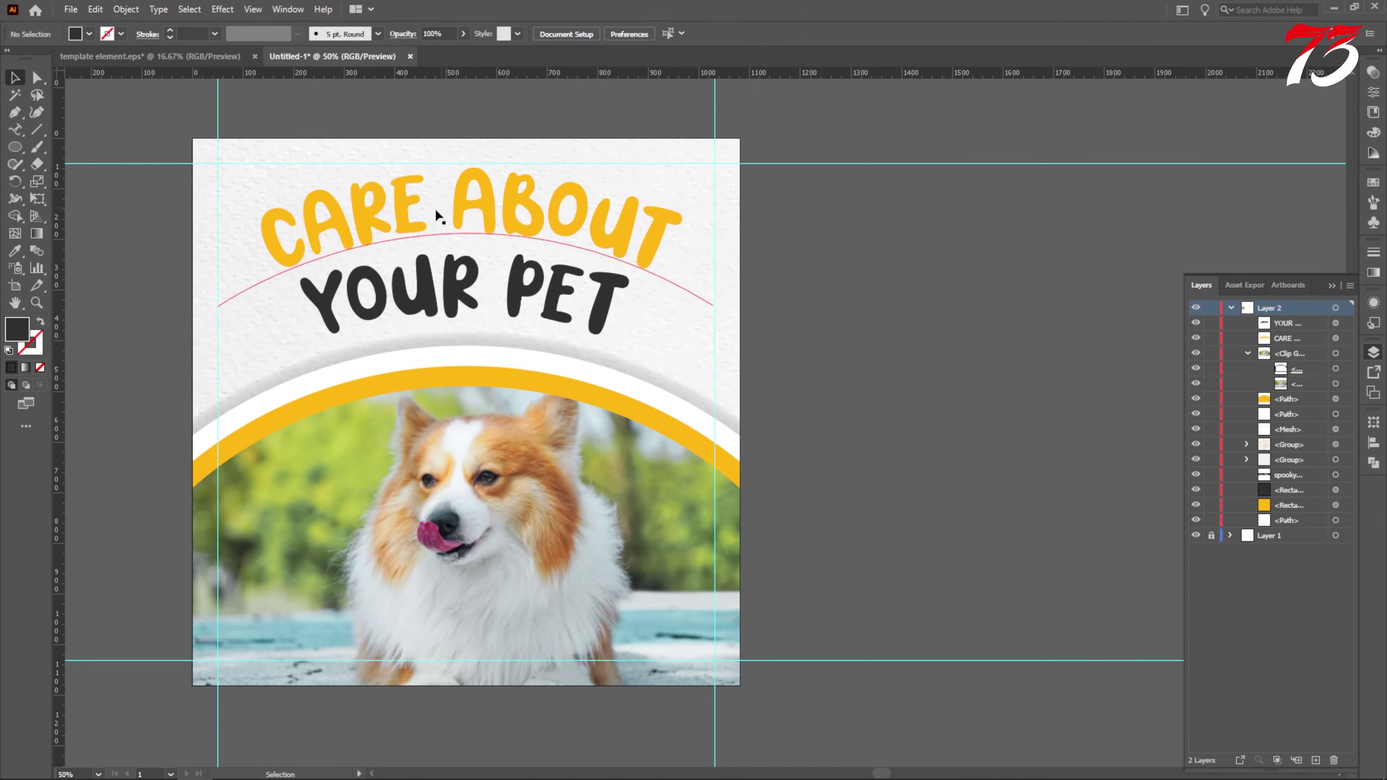
Nudge "CARE ABOUT" slightly back down to tighten the spacing between the two headline lines.
left_click(410, 211)
key("Down")
key("Down")
key("Down")
key("Down")
key("Down")
left_click(789, 304)
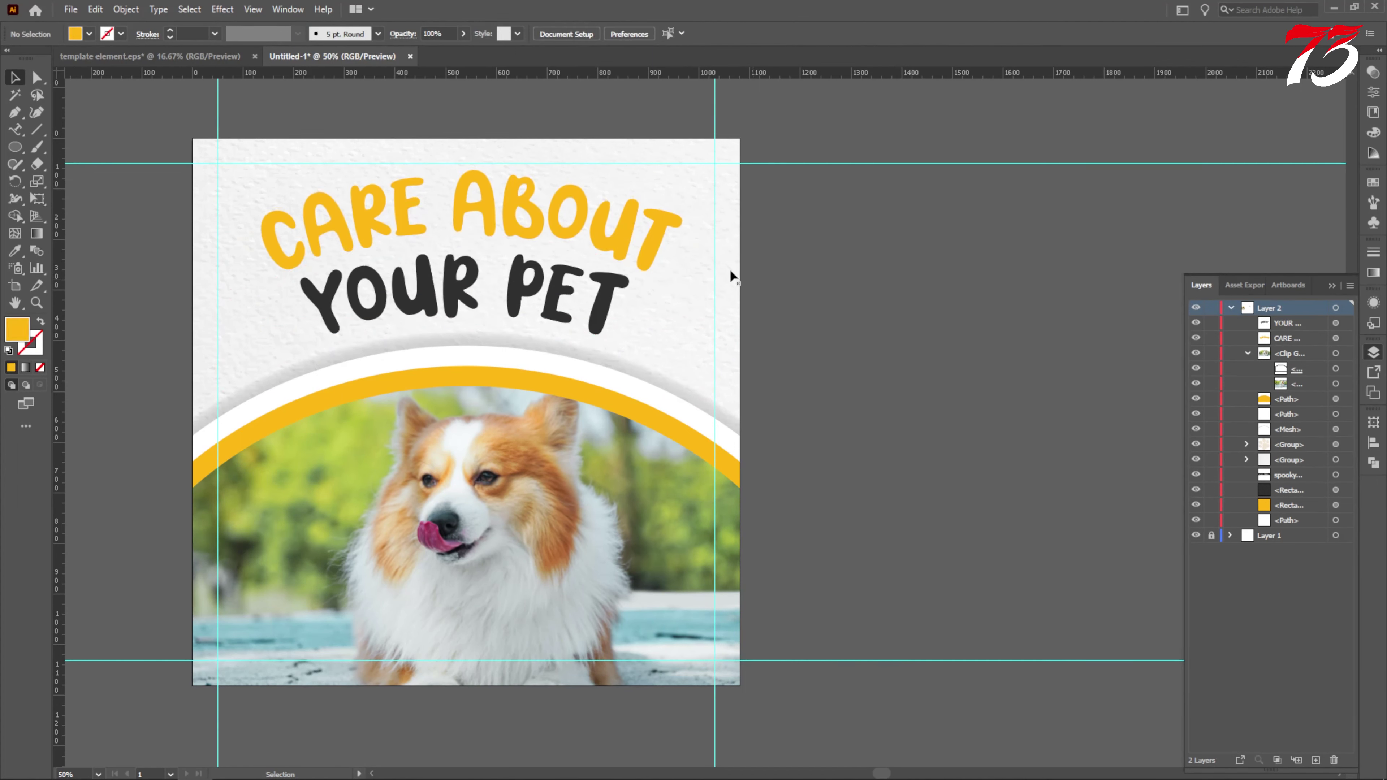
Draw a yellow rectangle about 670 by 69 px resting on the artboard's lower guide and fully round its corners.
scroll(568, 262, "down", 2)
scroll(519, 268, "up", 1)
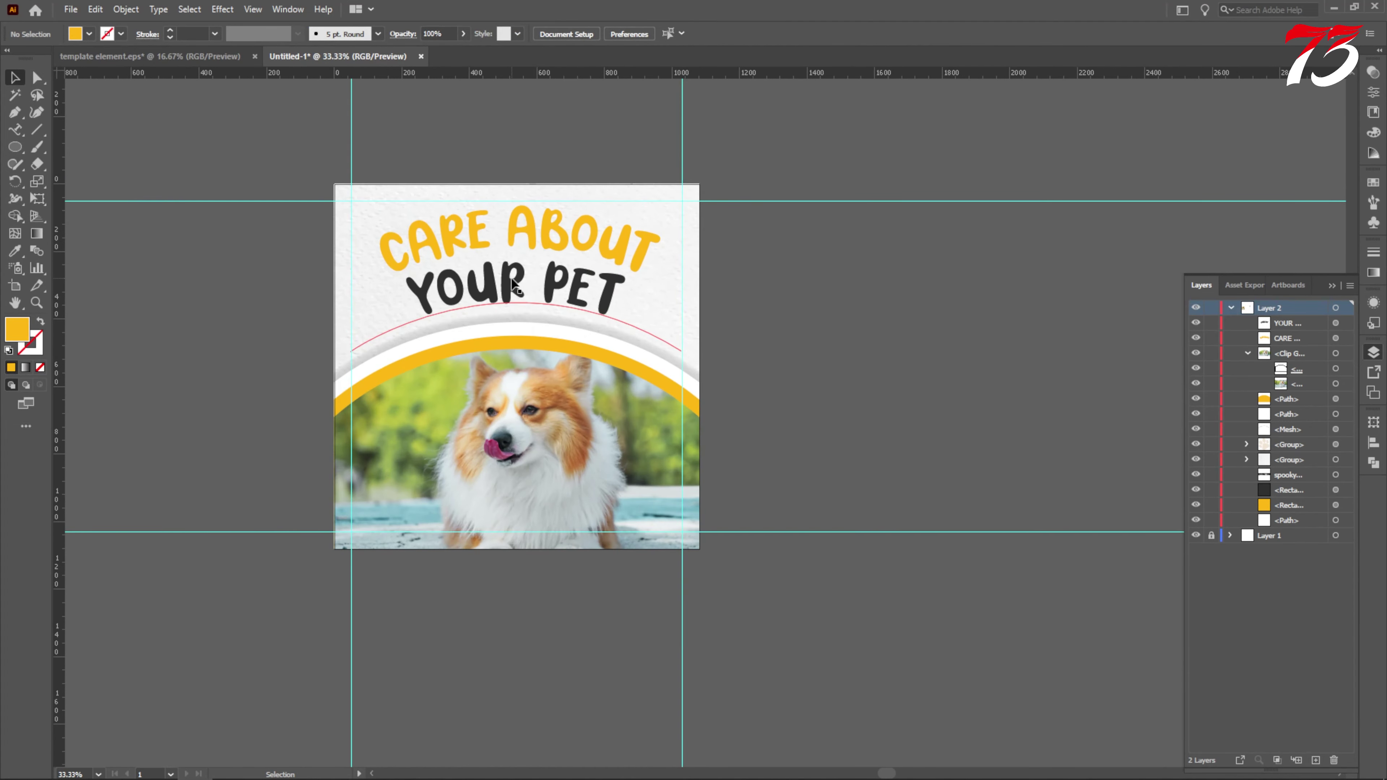
scroll(513, 285, "down", 2)
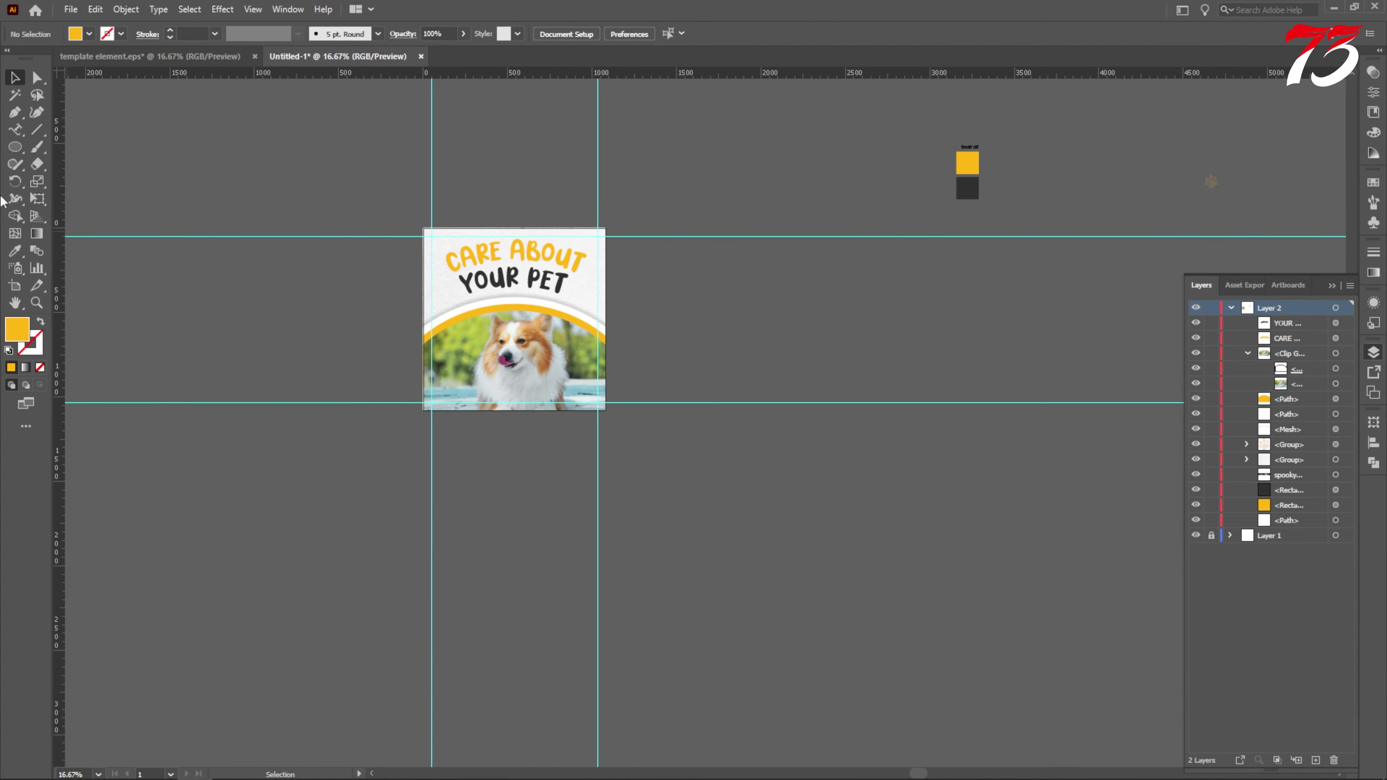
left_click_drag(15, 147, 82, 147)
scroll(494, 334, "down", 2)
scroll(497, 323, "up", 3)
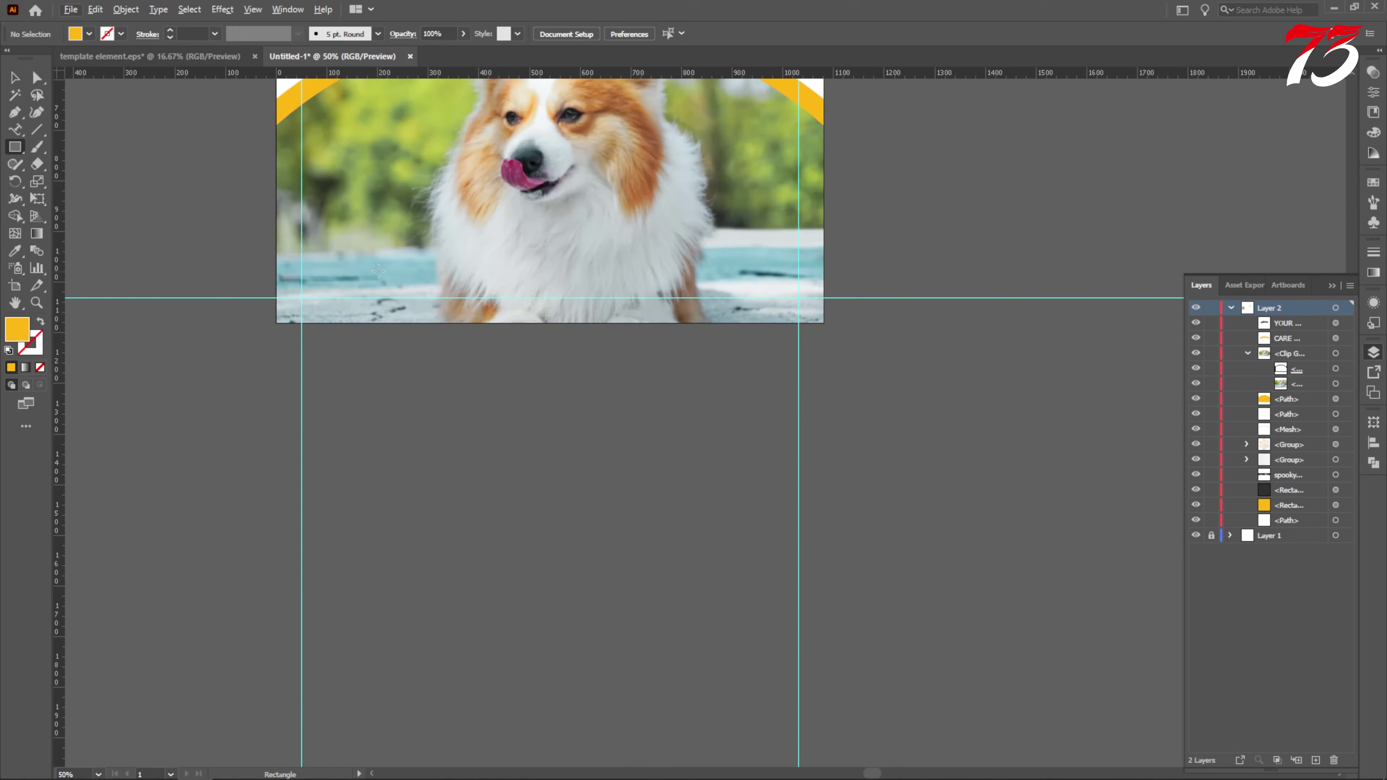
mouse_move(371, 263)
left_mouse_down()
mouse_move(500, 298)
mouse_move(710, 298)
left_mouse_up()
left_click(13, 79)
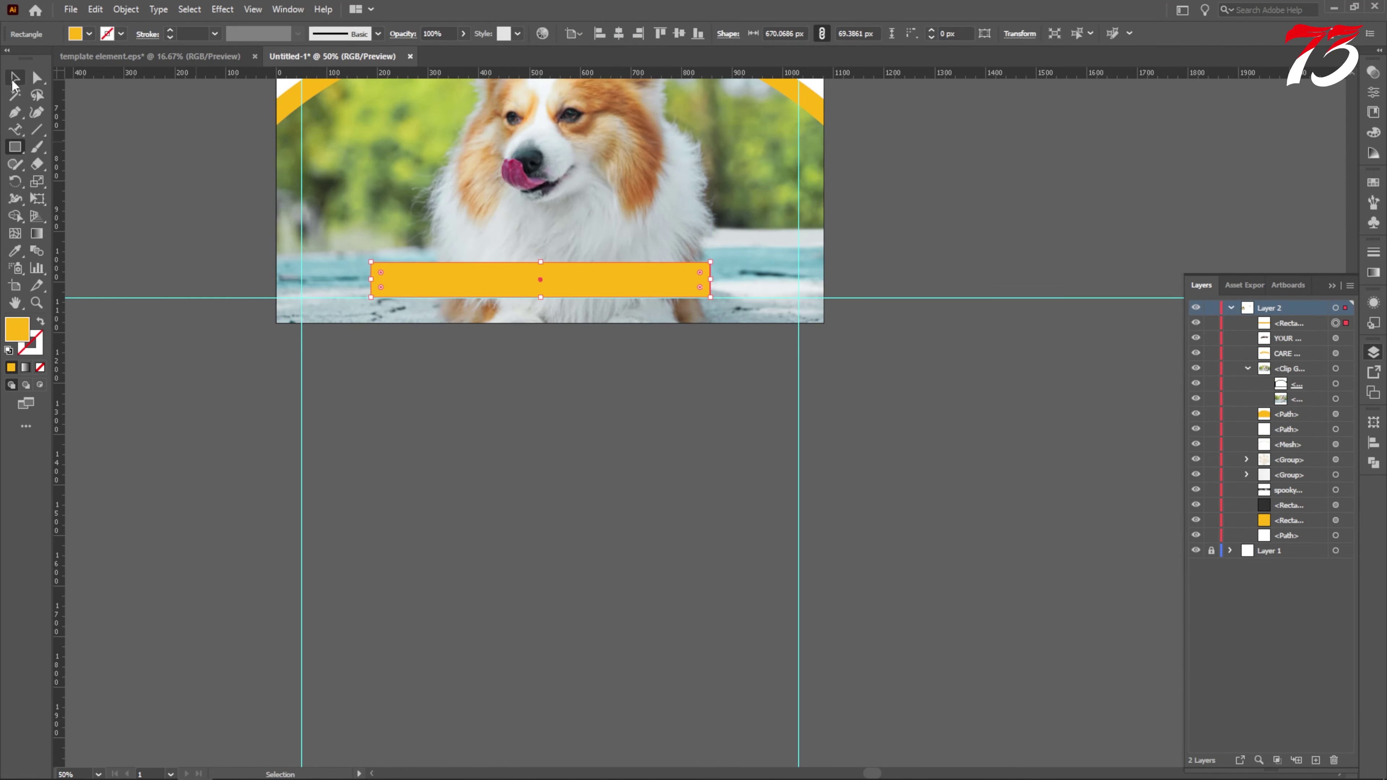
left_click_drag(392, 269, 563, 320)
scroll(153, 222, "down", 1)
left_click(142, 171)
Add the text "HOTLINE" over the yellow bar and set its font to Montserrat Bold.
left_click_drag(15, 129, 73, 131)
scroll(454, 257, "up", 3)
left_click(403, 275)
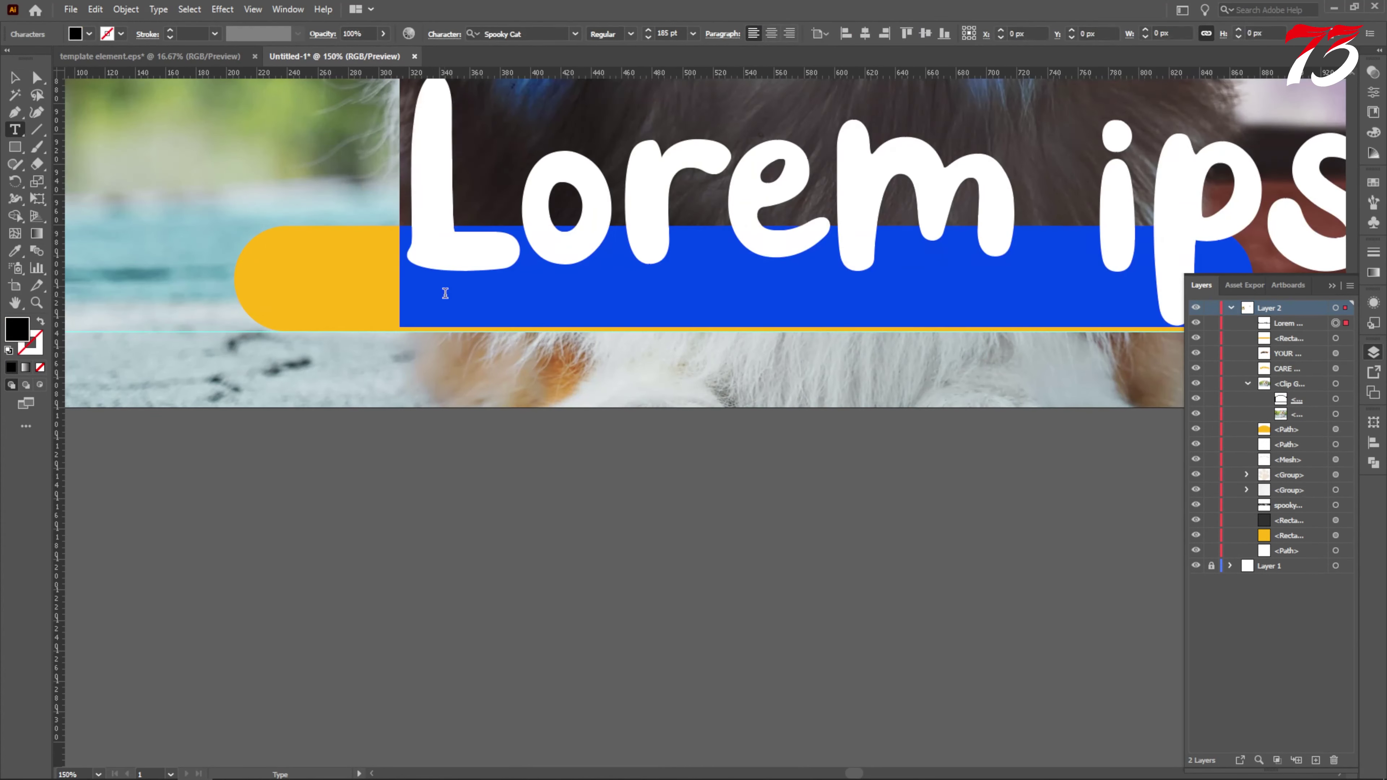
scroll(443, 294, "down", 3)
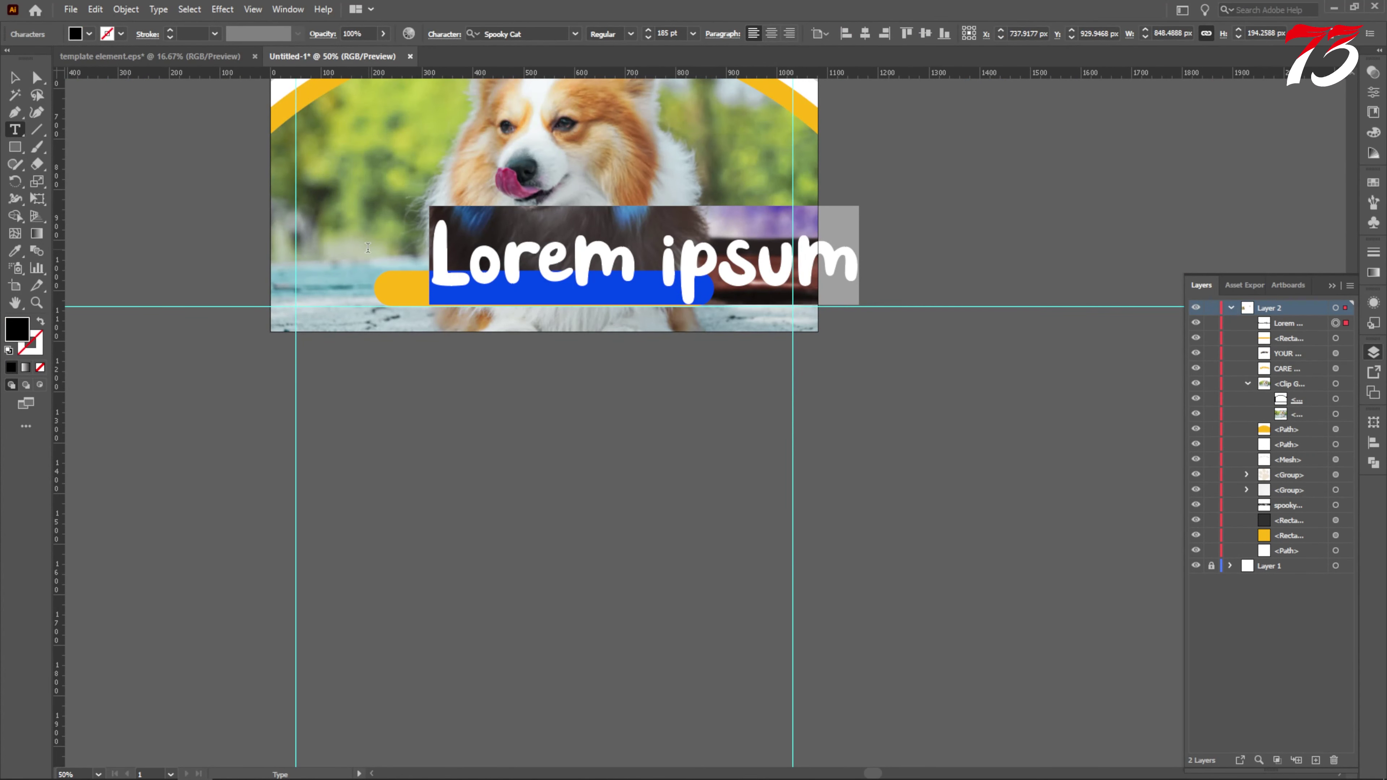
type("HOTLINE")
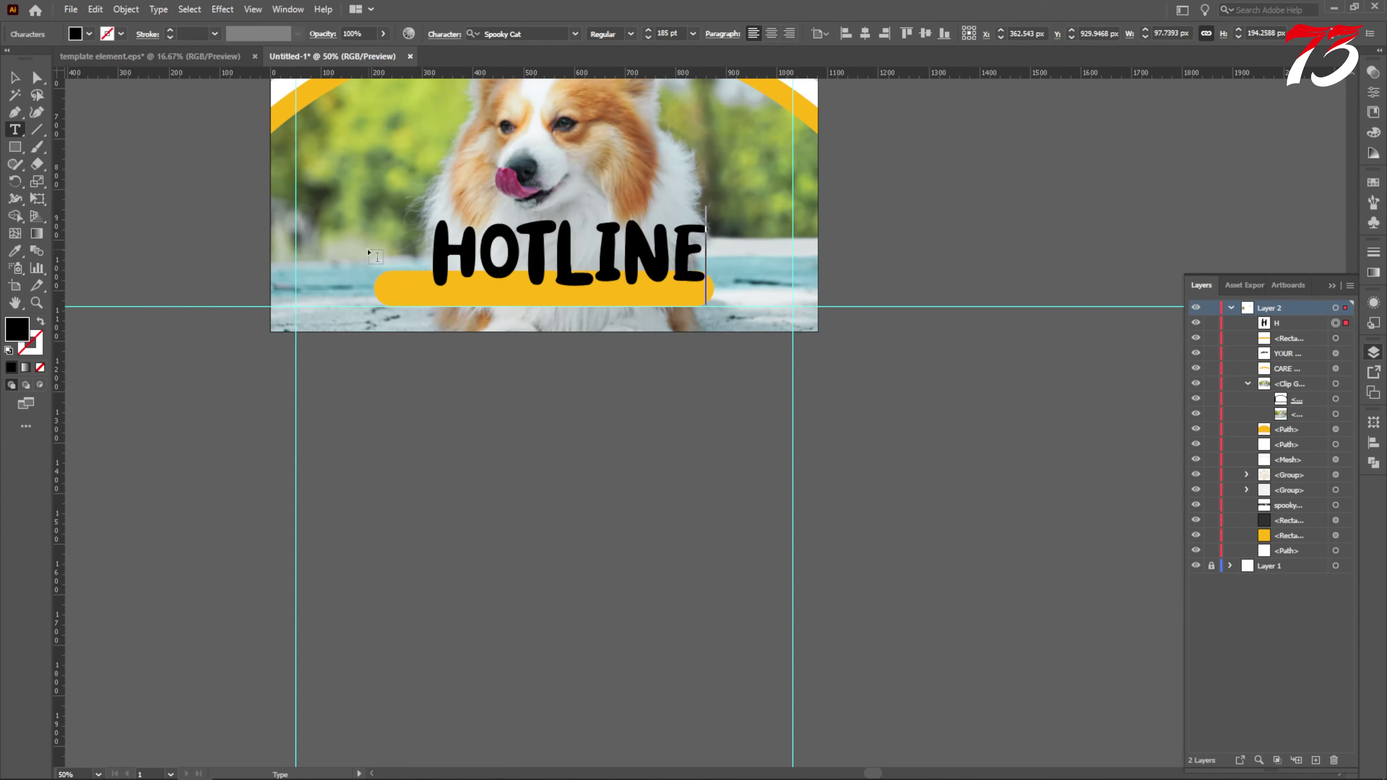
key("Escape")
left_click(534, 33)
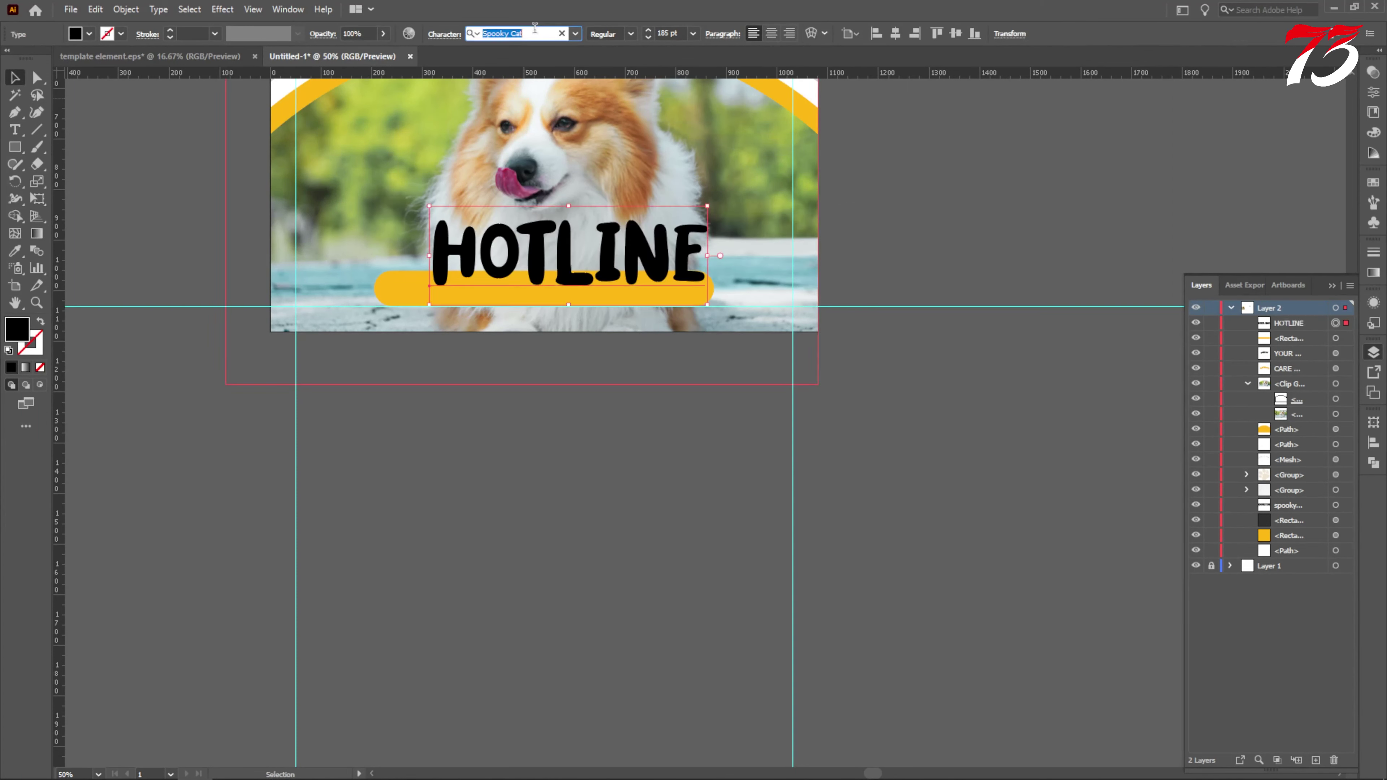
type("MONT")
left_click(536, 352)
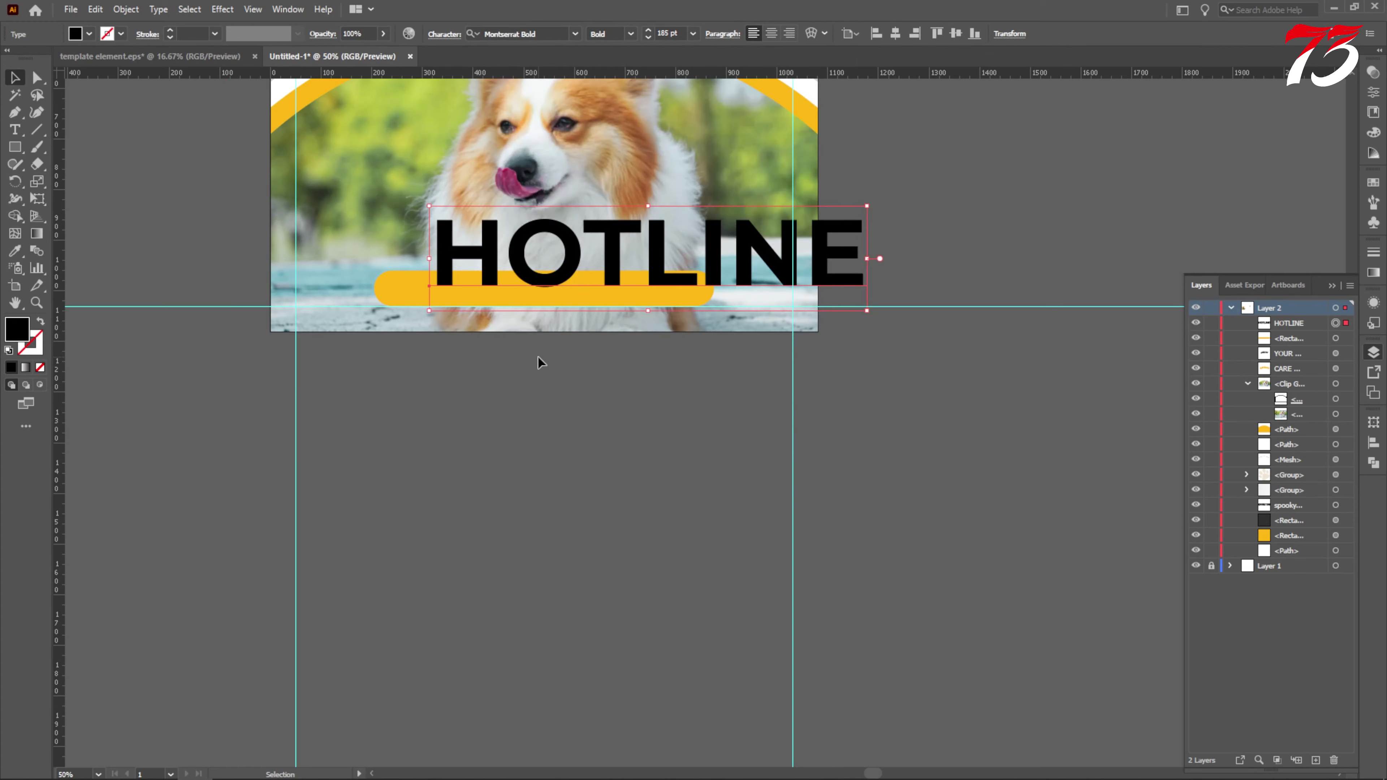
Scale the "HOTLINE" text down to about 34.6 pt and place it inside the left end of the yellow bar.
left_click_drag(867, 206, 544, 280)
scroll(442, 286, "up", 3)
left_click_drag(457, 307, 364, 289)
left_click_drag(649, 302, 558, 302)
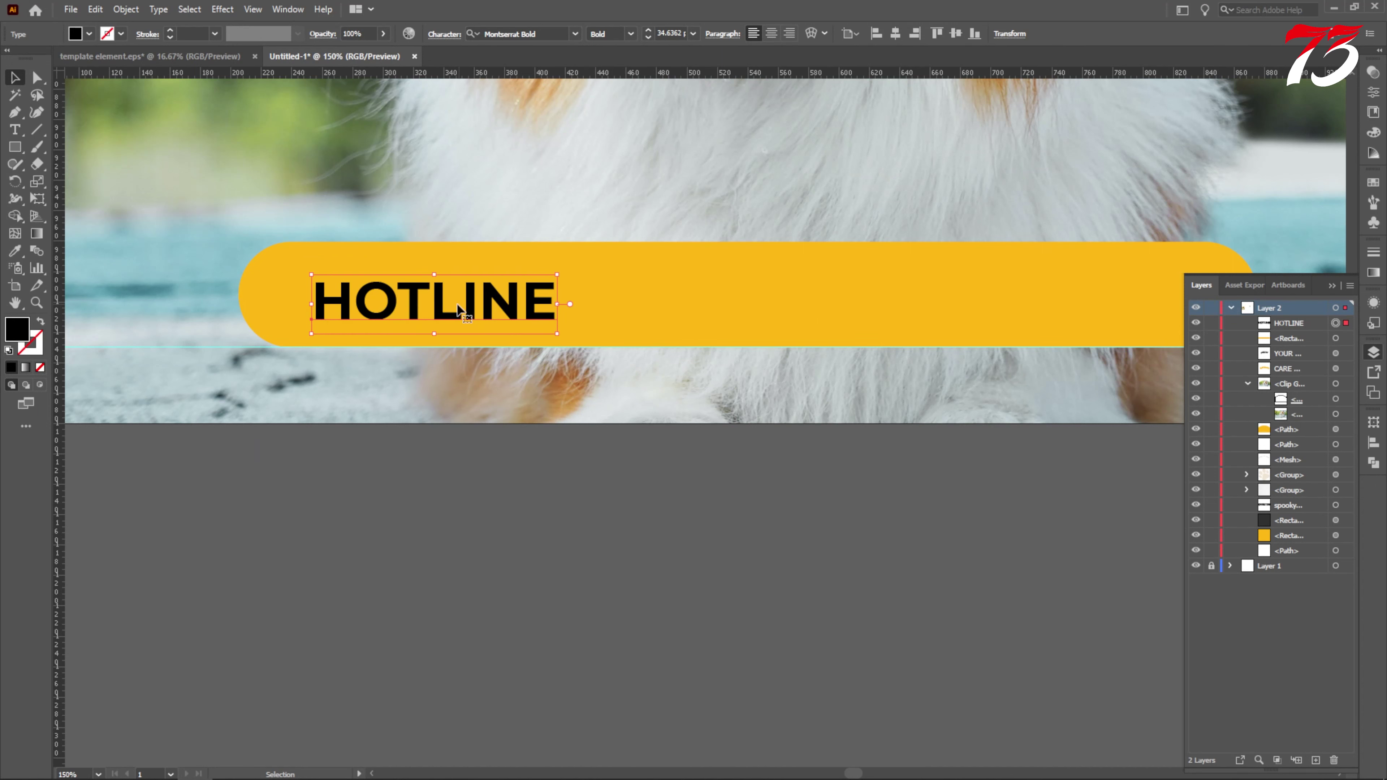
left_click_drag(458, 306, 449, 300)
scroll(397, 290, "down", 1)
Shorten and slim the yellow bar, and shift "HOTLINE" to fit its left end.
left_click(894, 288)
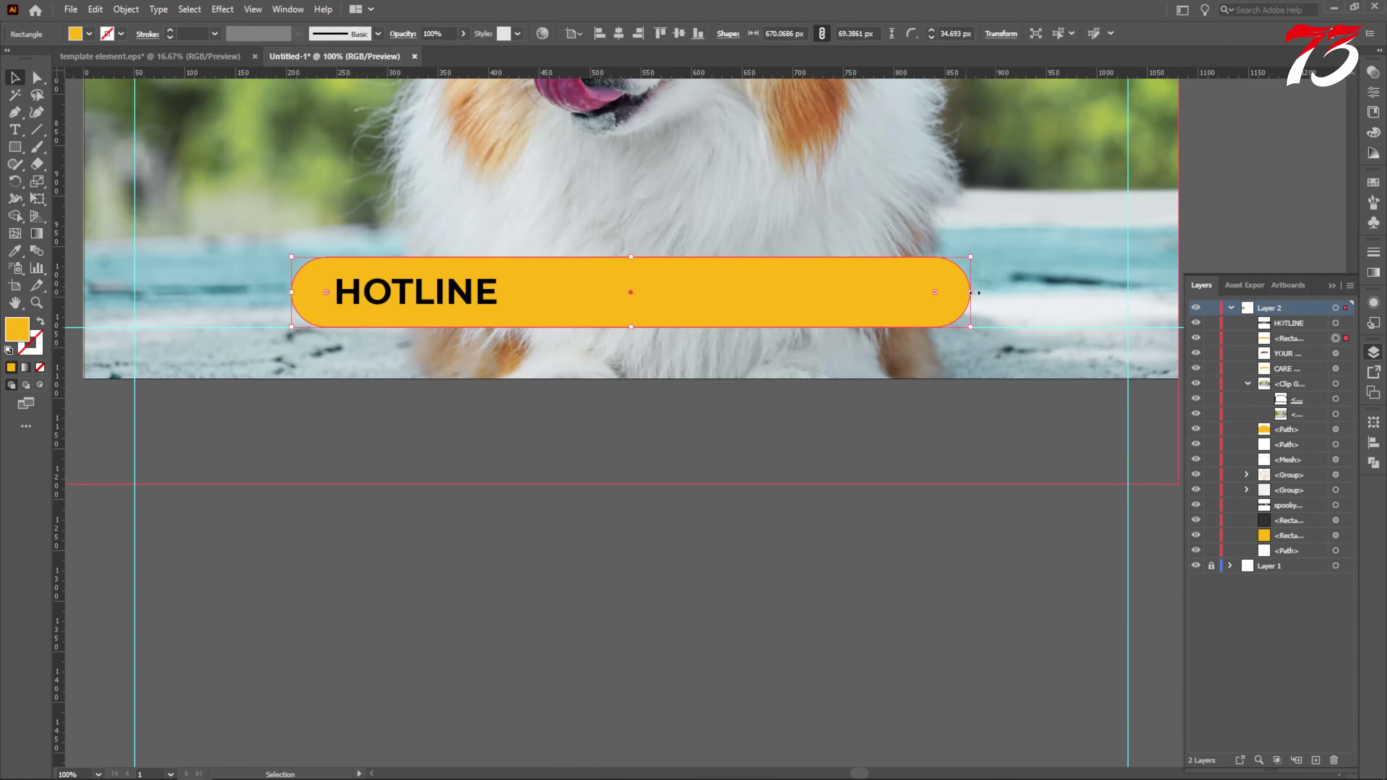
left_click_drag(971, 292, 888, 310)
mouse_move(591, 257)
left_mouse_down()
mouse_move(604, 258)
mouse_move(593, 267)
left_mouse_up()
left_click_drag(463, 295, 428, 300)
scroll(426, 298, "up", 2)
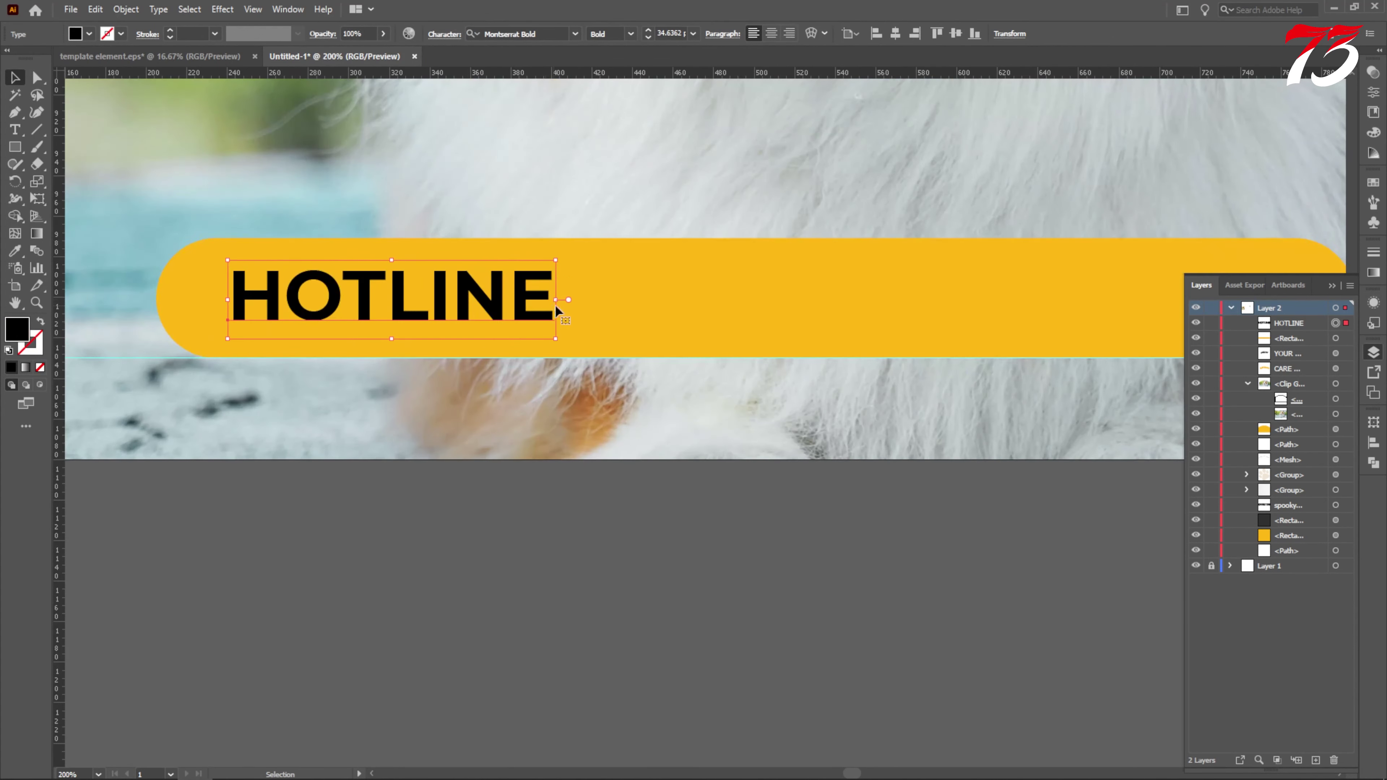
Enlarge the "HOTLINE" text to about 40.6 pt and recolour it dark grey 3F3F3F.
left_click_drag(555, 301, 613, 307)
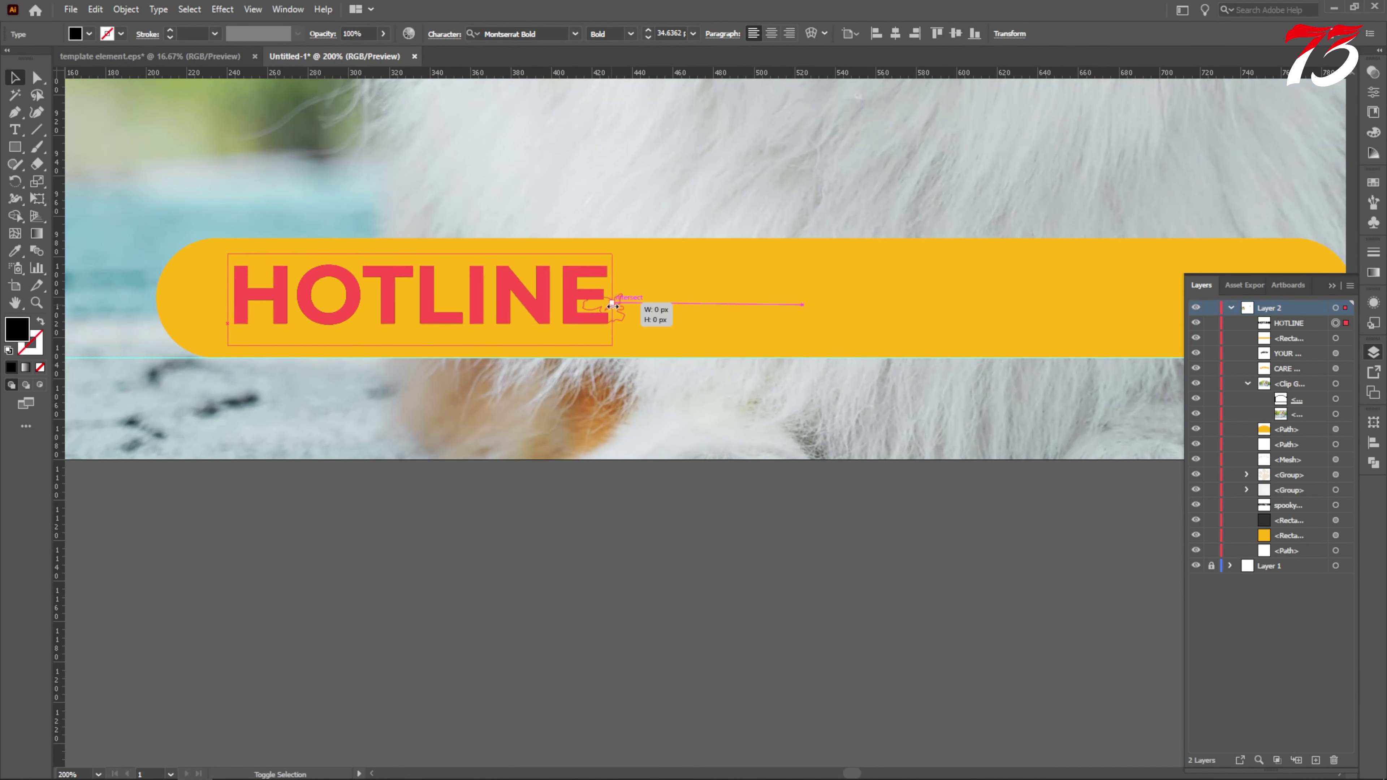
double_click(25, 335)
left_click(502, 429)
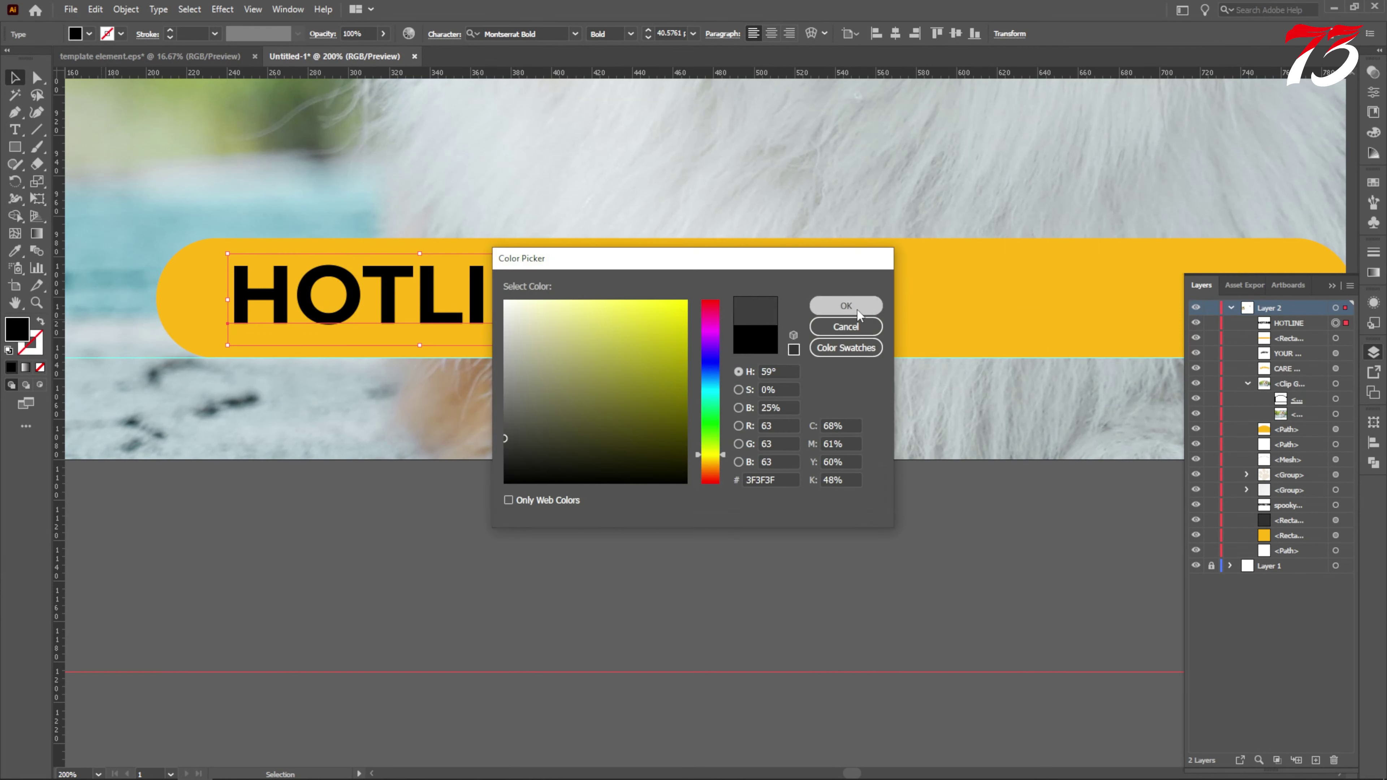
left_click(846, 306)
Duplicate "HOTLINE" further right along the bar and replace the copy's wording with the hotline phone number.
left_click_drag(365, 310, 822, 328)
left_click(15, 130)
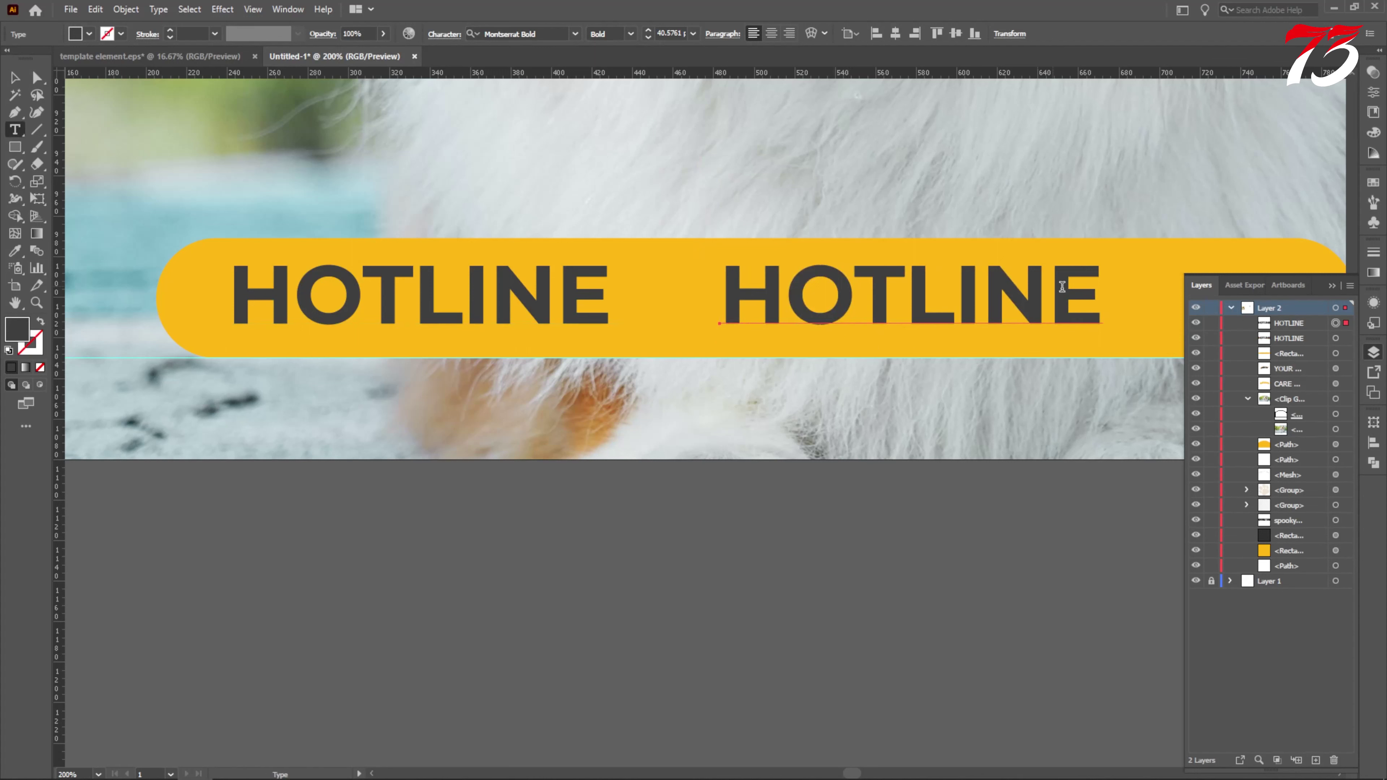
left_click_drag(1101, 295, 658, 291)
type("+")
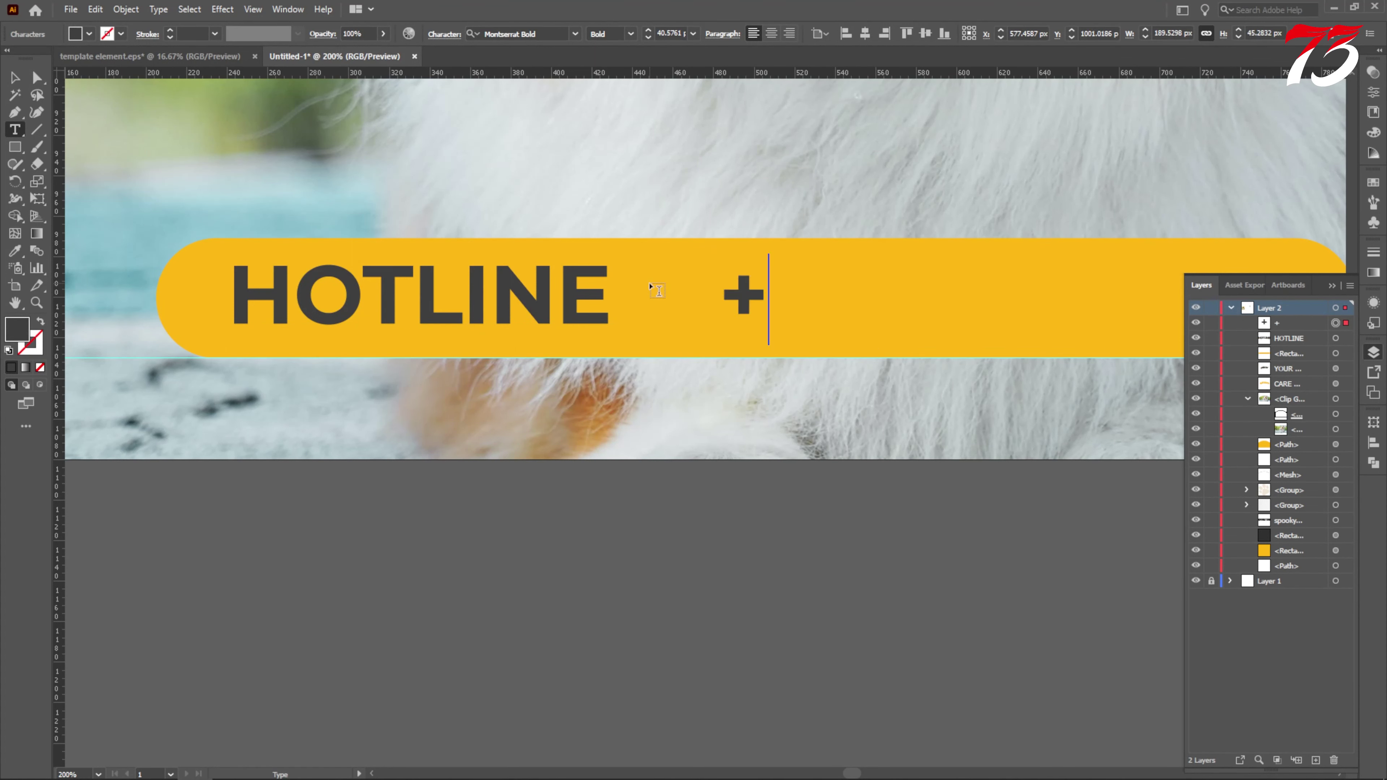
type("00 123 456")
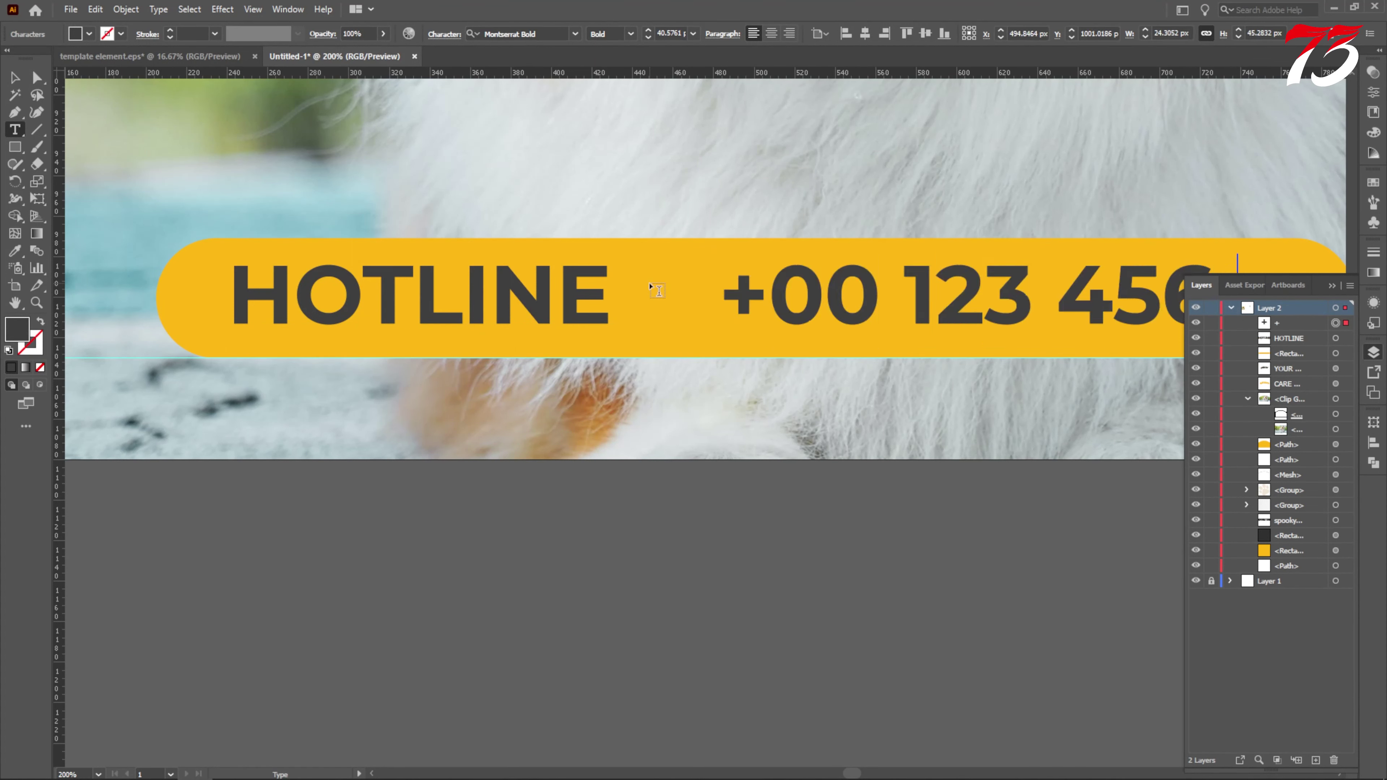
key("ctrl+minus")
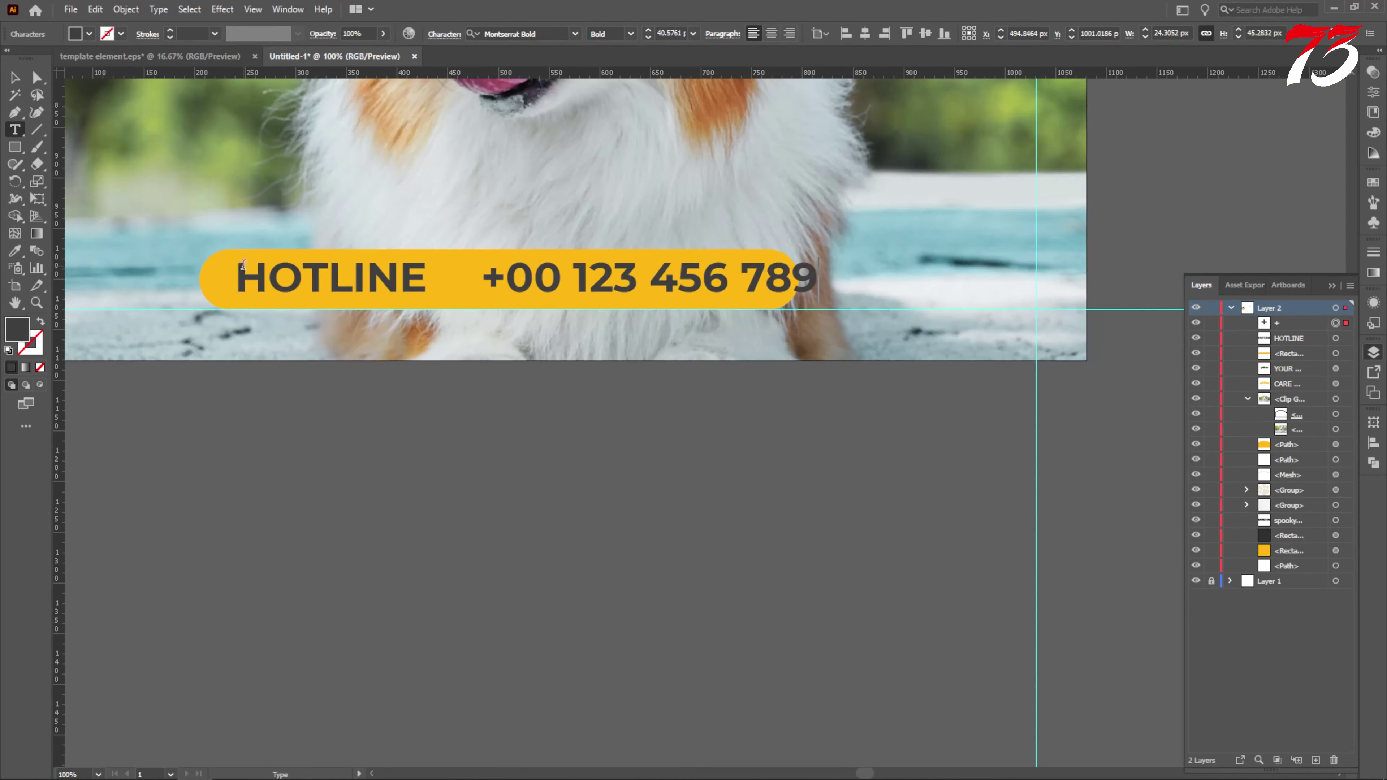
left_click(14, 81)
left_click(331, 278, "shift")
left_click(630, 34)
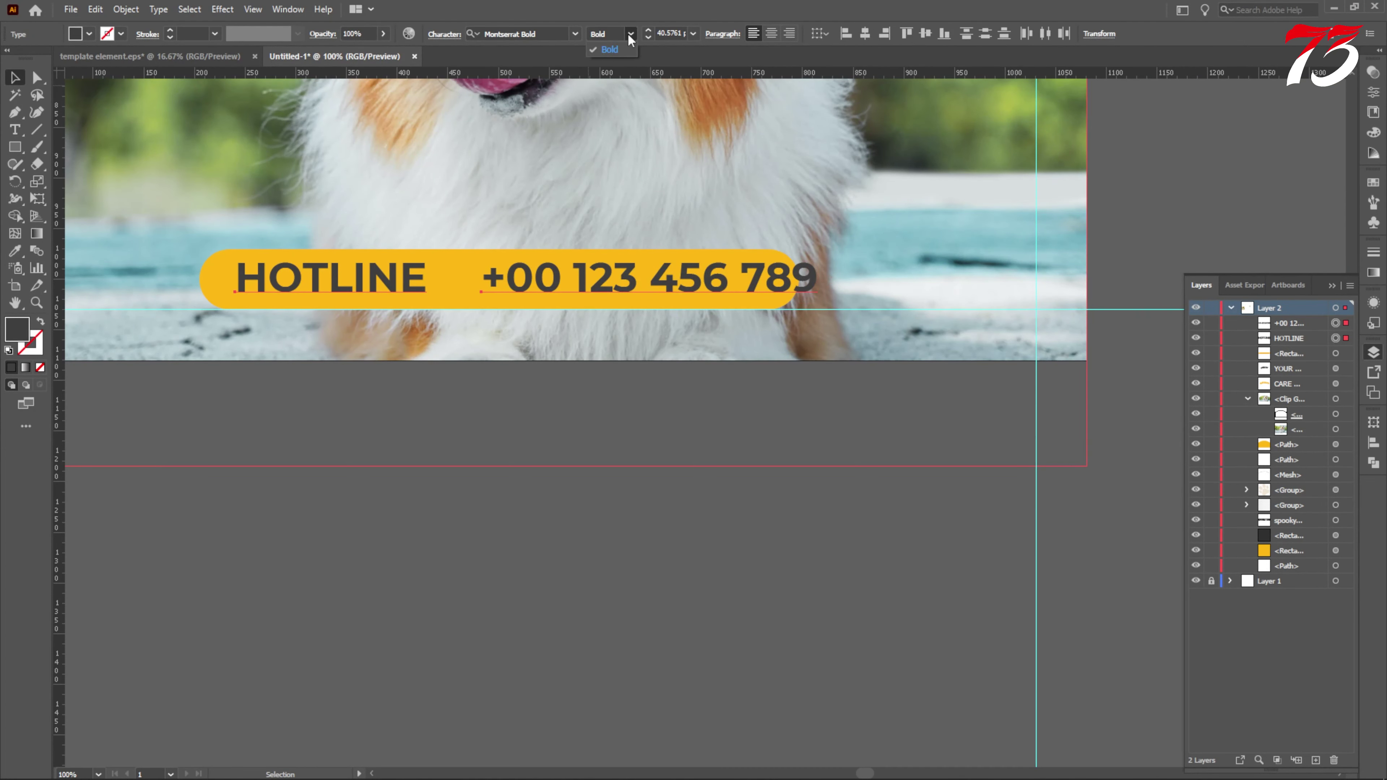
key("Escape")
Align "HOTLINE", the phone number and the yellow bar to a common vertical centre.
key("ctrl+plus")
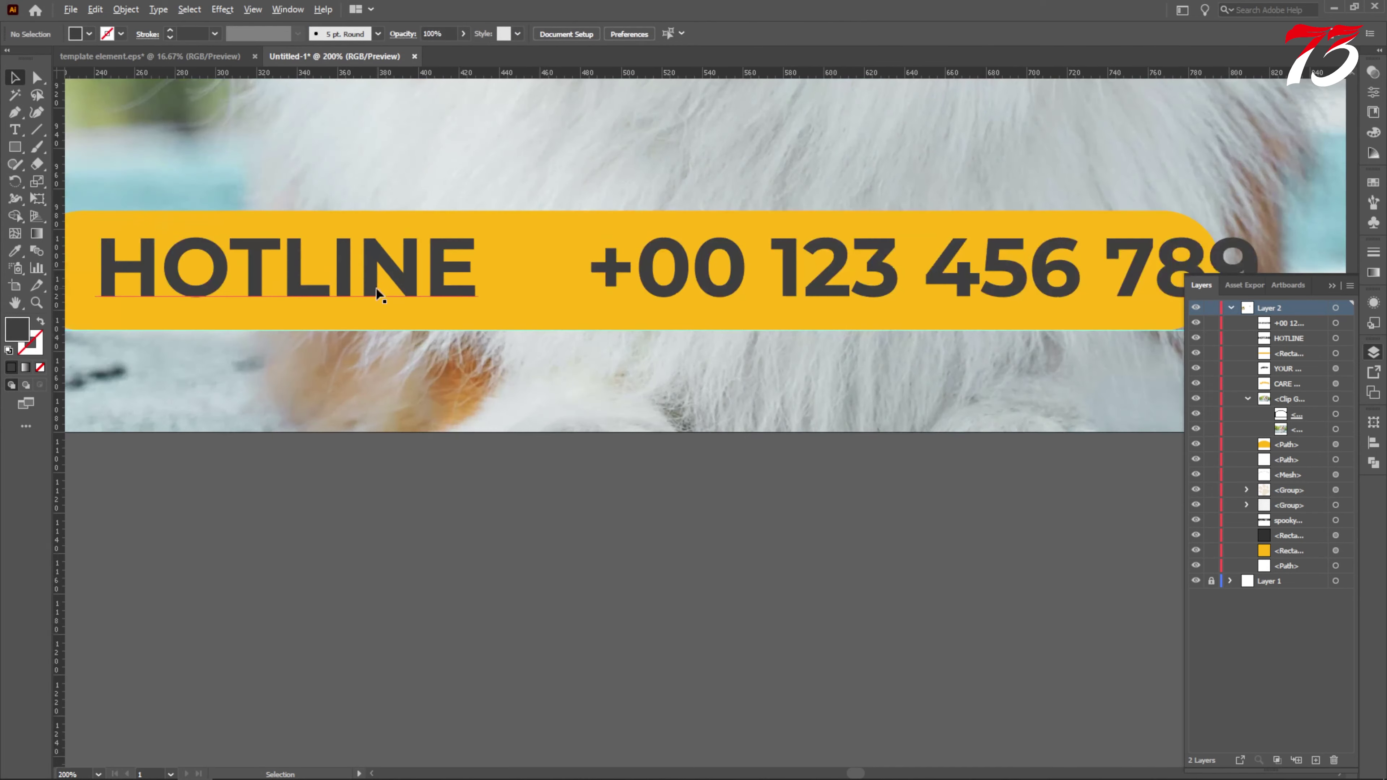
left_click(664, 224, "shift")
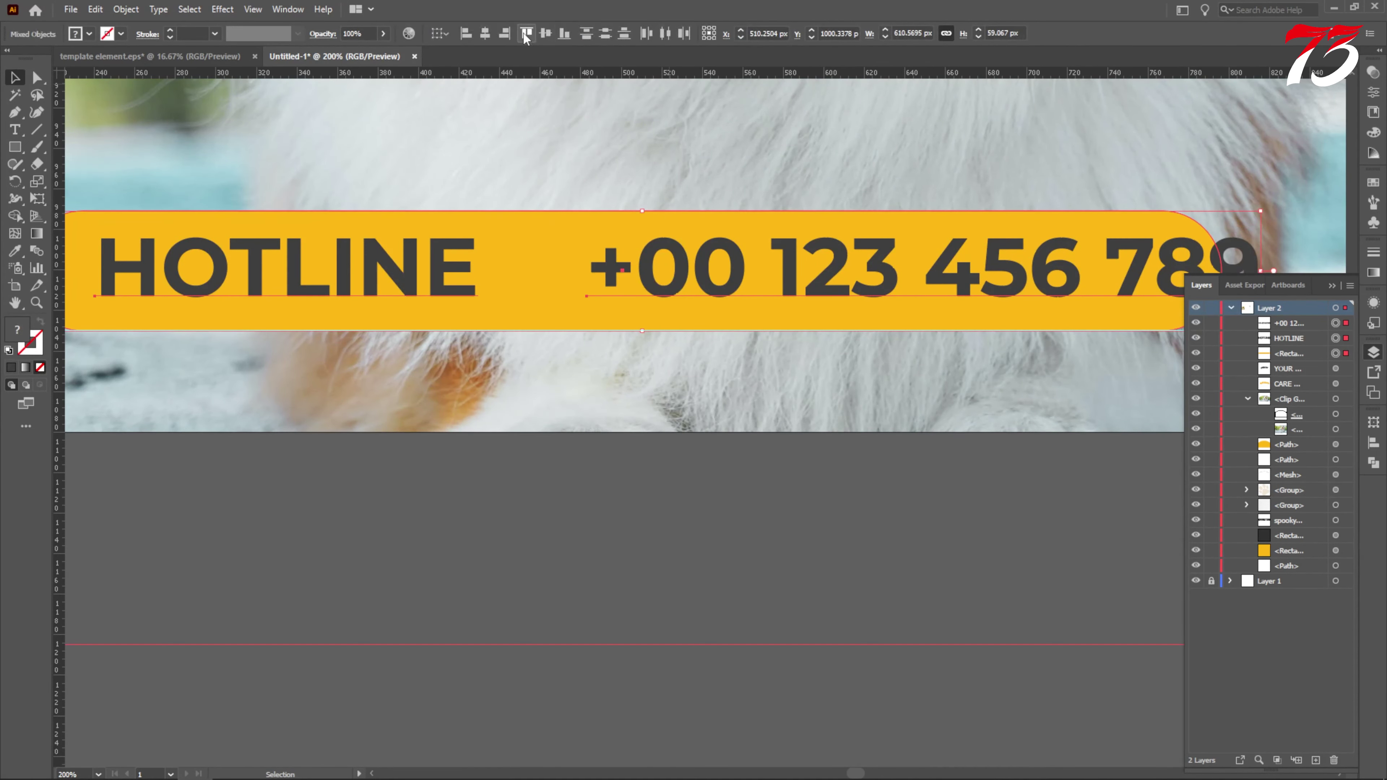
left_click(546, 36)
scroll(653, 200, "down", 3)
left_click(654, 408)
scroll(496, 205, "up", 2)
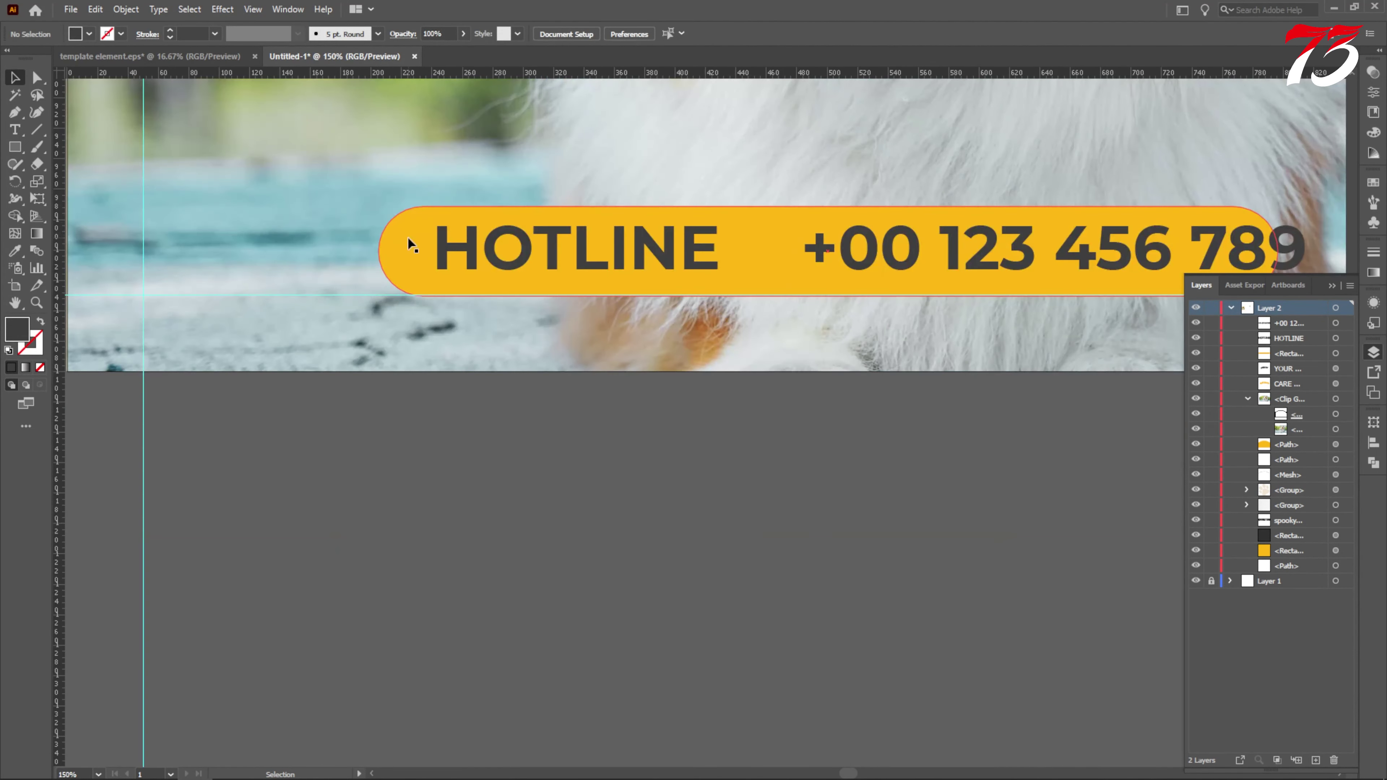
Extend the yellow bar's left end further outward to lengthen the bar.
left_click(411, 245)
left_click_drag(381, 251, 289, 261)
left_click(437, 508)
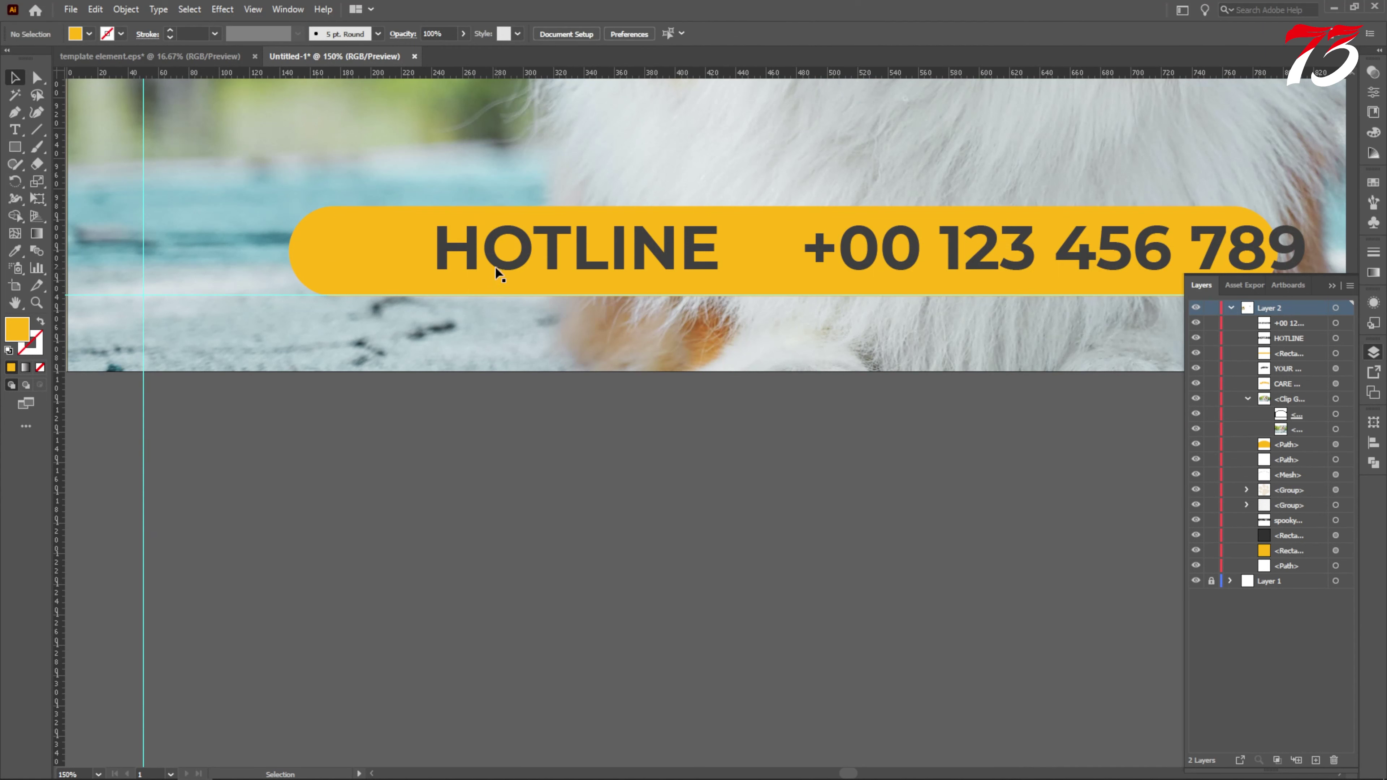
Shift "HOTLINE" and the phone number left to fit inside the bar, and nudge the number slightly right.
left_click(495, 267)
left_click(907, 263, "shift")
left_click_drag(490, 260, 406, 266)
key("ctrl+shift+a")
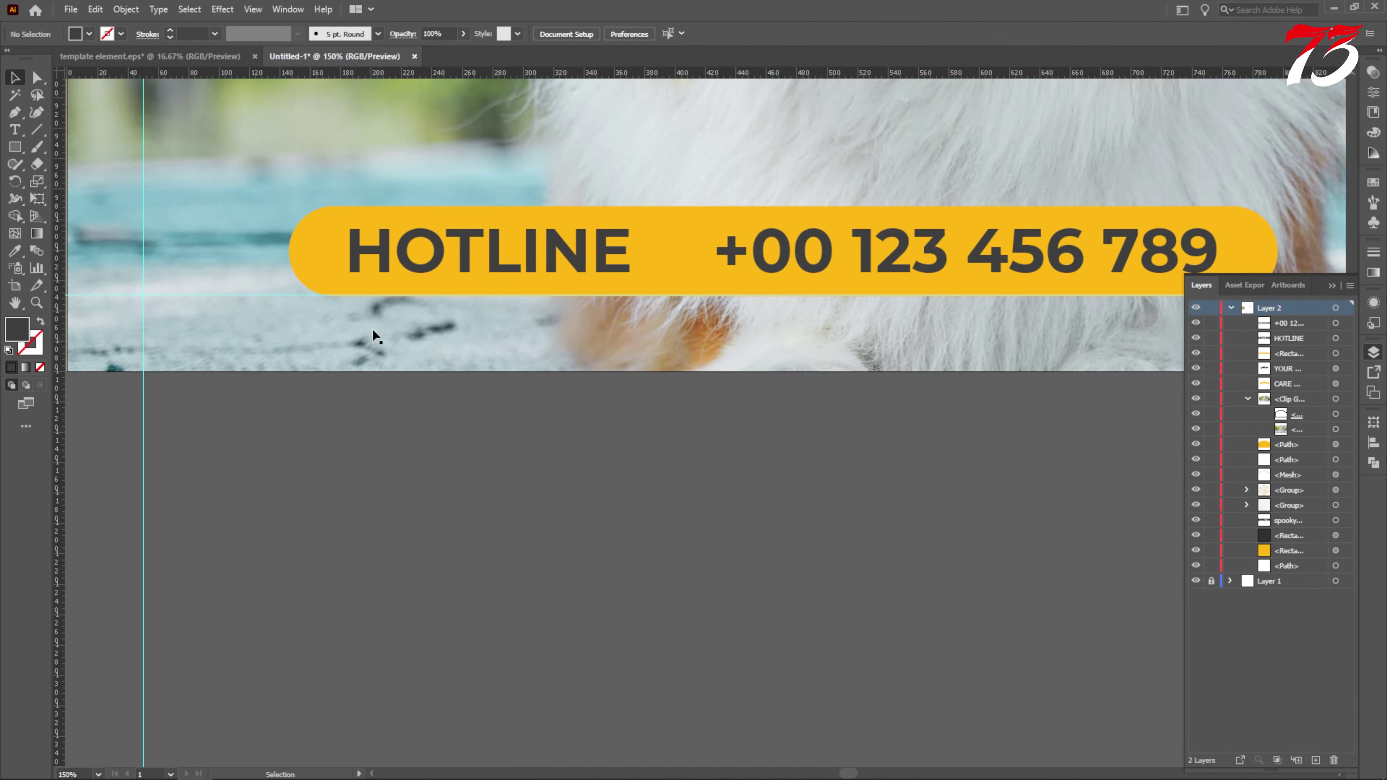
scroll(371, 330, "down", 2)
scroll(765, 299, "up", 3)
left_click_drag(691, 286, 701, 285)
scroll(761, 312, "down", 1)
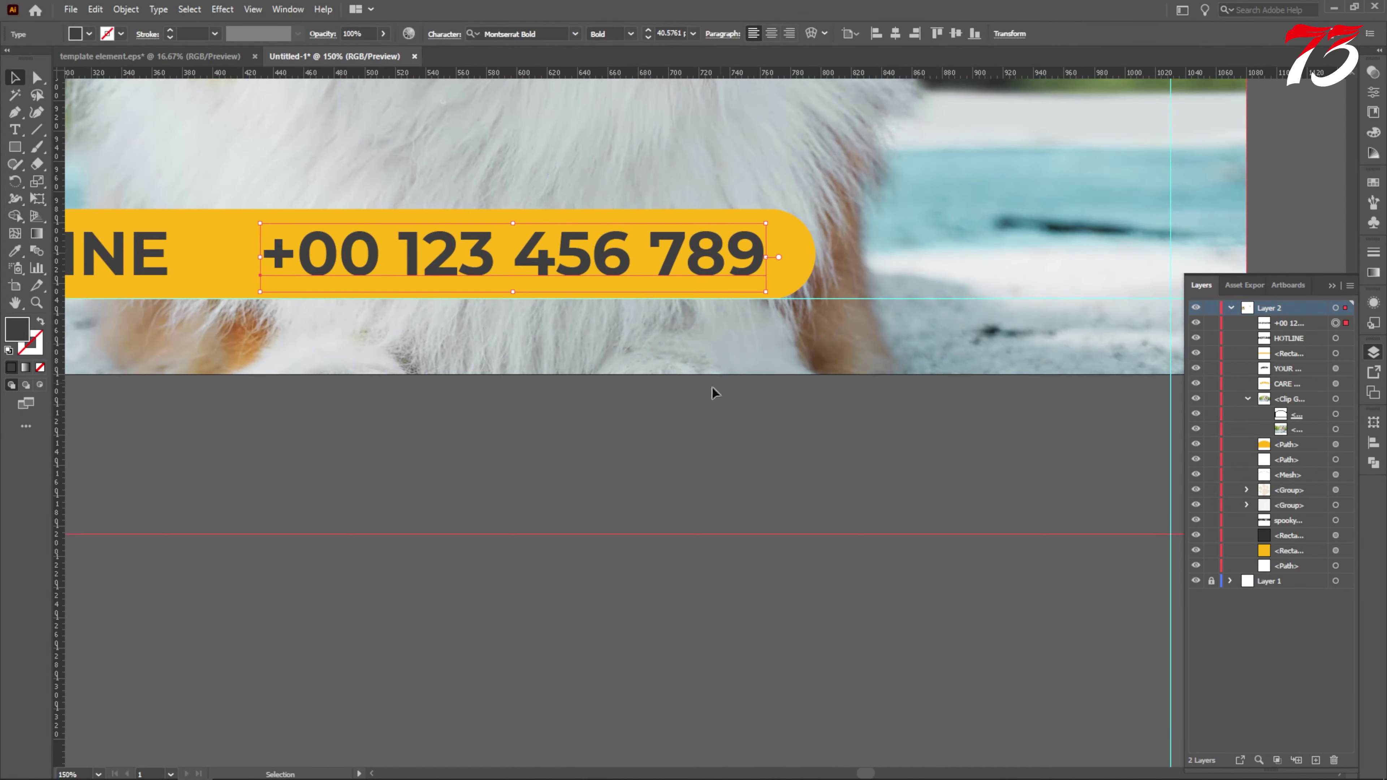
Draw a thin vertical divider about 2 px wide and 42 px high between "HOTLINE" and the phone number.
left_click(15, 147)
scroll(240, 277, "up", 2)
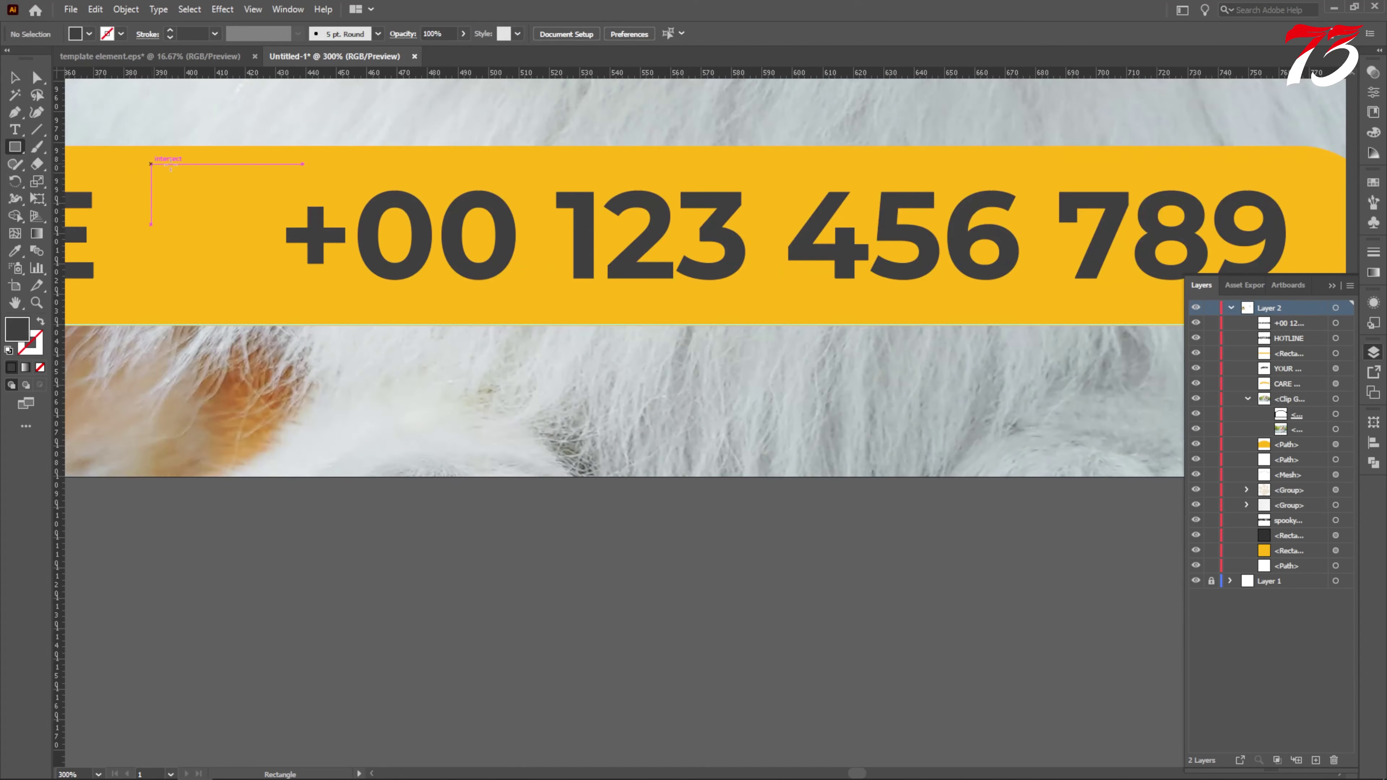
left_click_drag(189, 222, 194, 295)
scroll(706, 269, "down", 2)
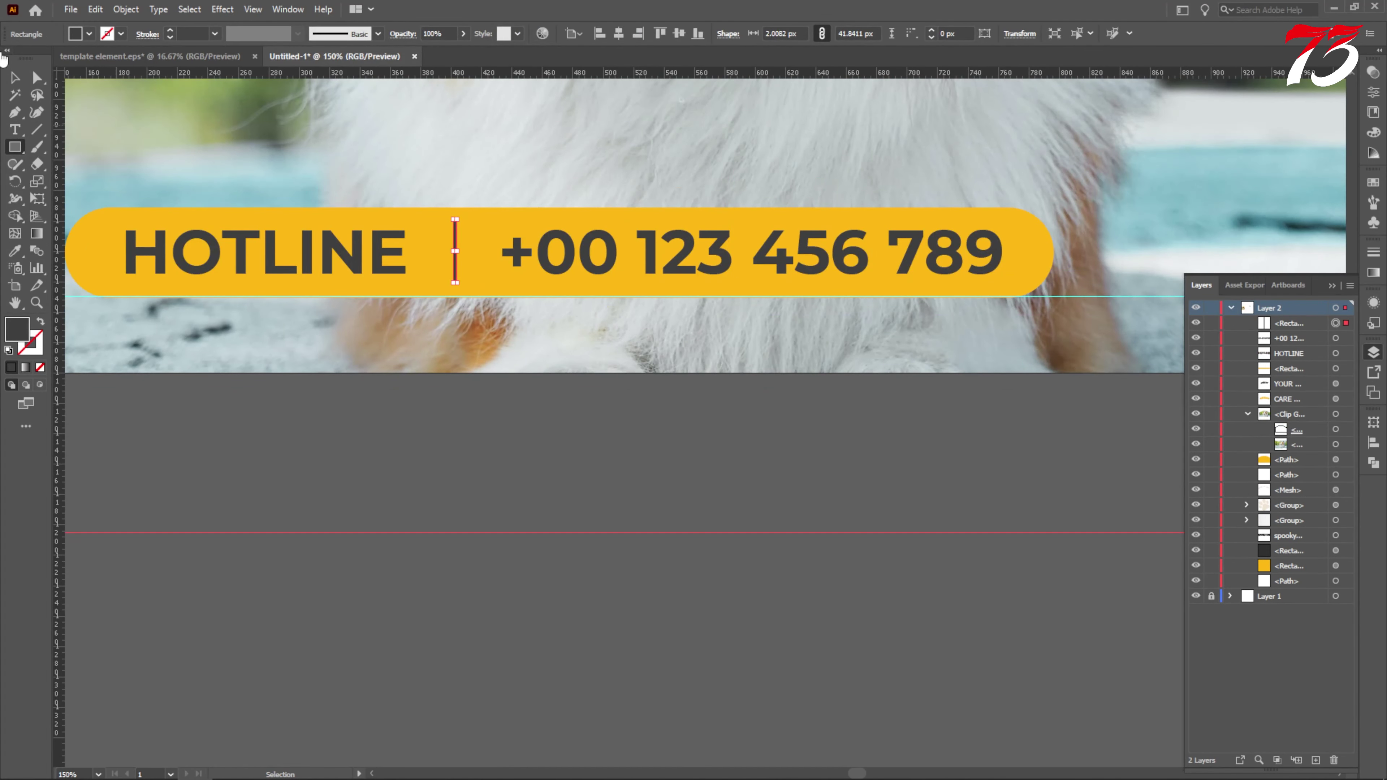
left_click(437, 475)
Group "HOTLINE", the divider and the phone number, and group them with the yellow bar.
scroll(620, 357, "down", 1)
scroll(462, 280, "up", 2)
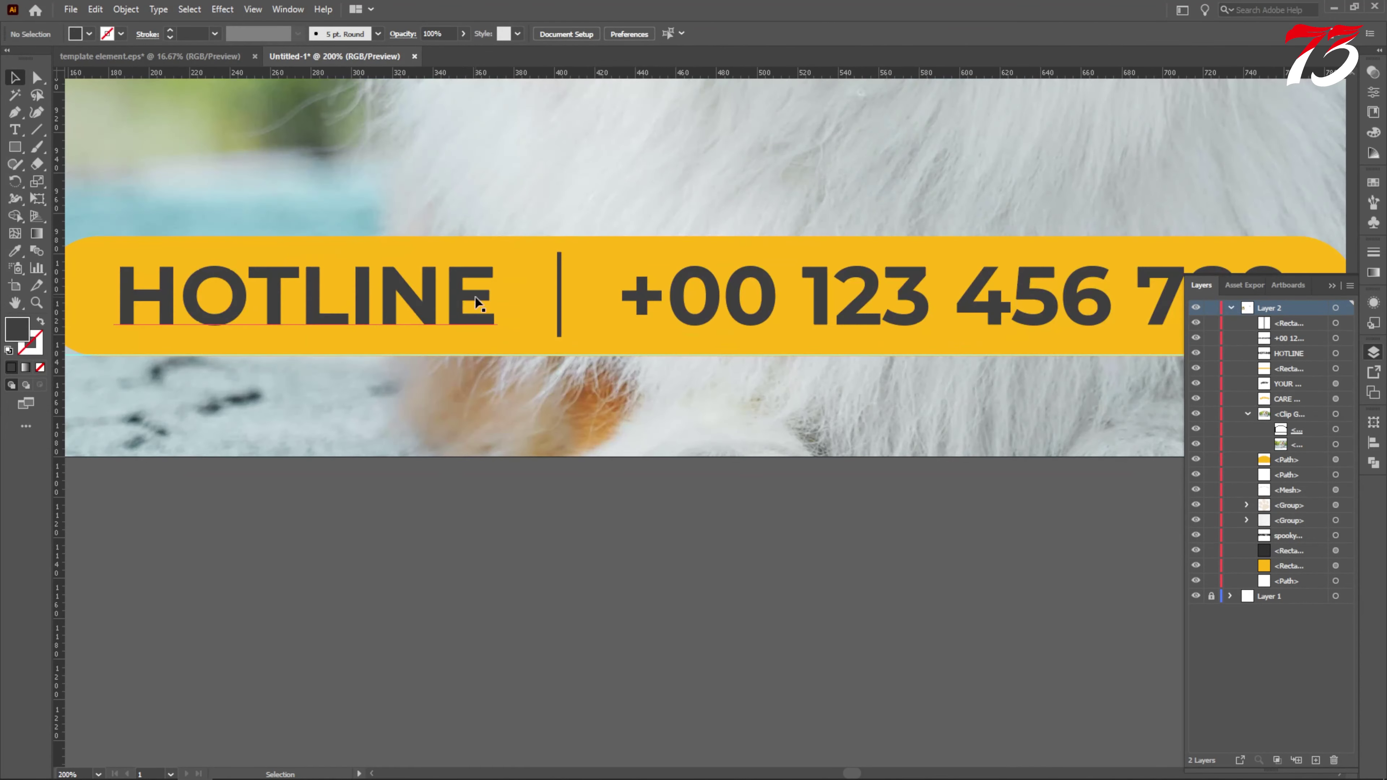
left_click(463, 296)
left_click(560, 299, "shift")
left_click(635, 301, "shift")
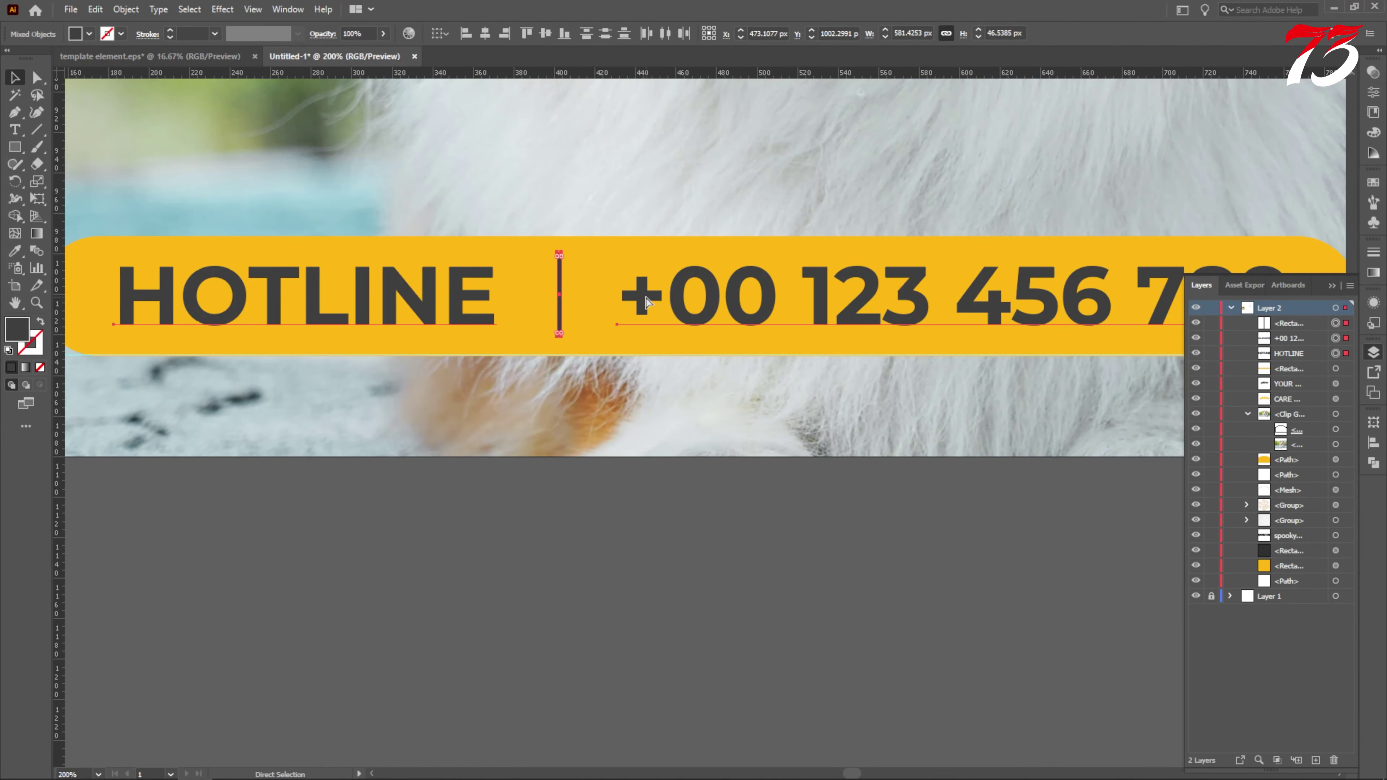
key("ctrl+g")
left_click(584, 249, "shift")
key("ctrl+g")
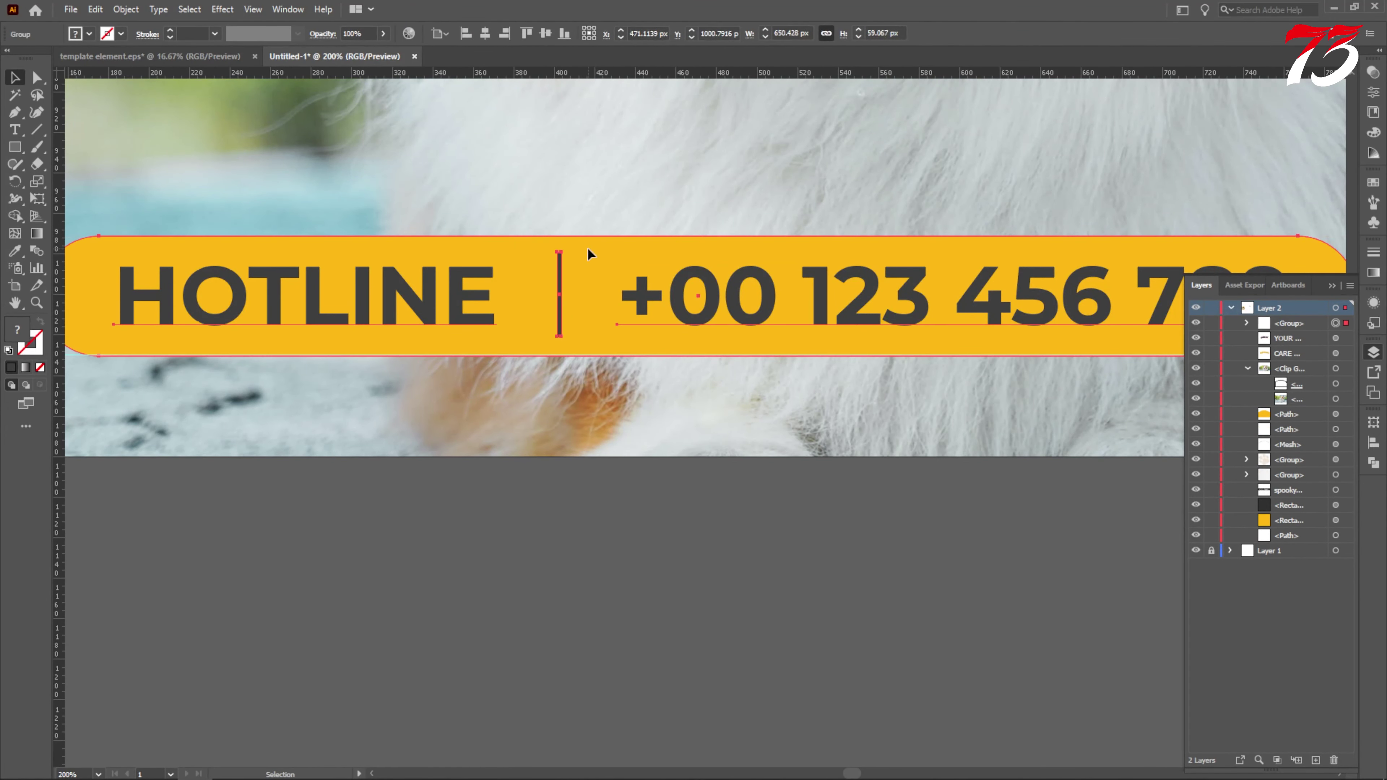
Centre the grouped hotline bar horizontally on the artboard.
scroll(584, 248, "down", 3)
key("ctrl+shift+a")
left_click(663, 271)
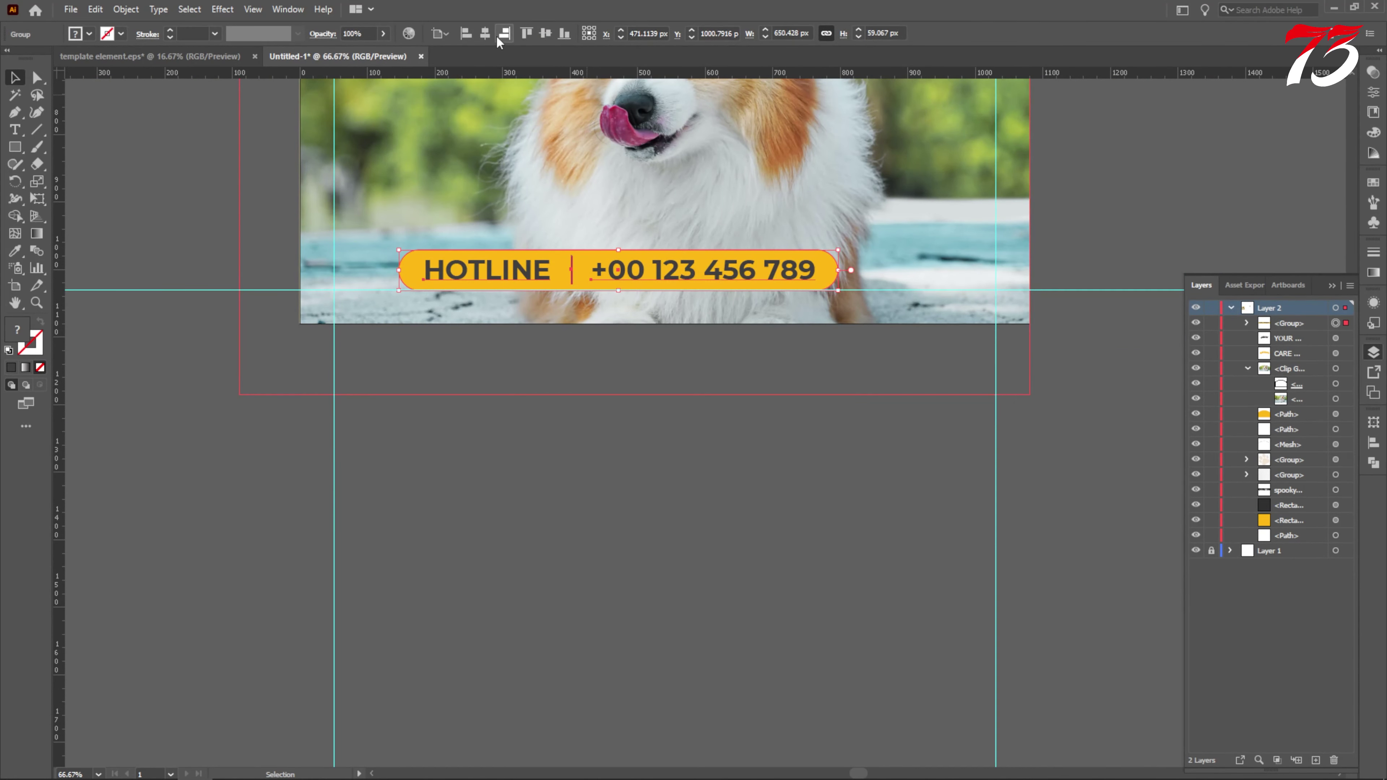
left_click(484, 34)
left_click(681, 339)
Move the off-artboard paw print closer to the artboard's right side and bring it to the front.
scroll(672, 315, "down", 3)
scroll(672, 314, "up", 3)
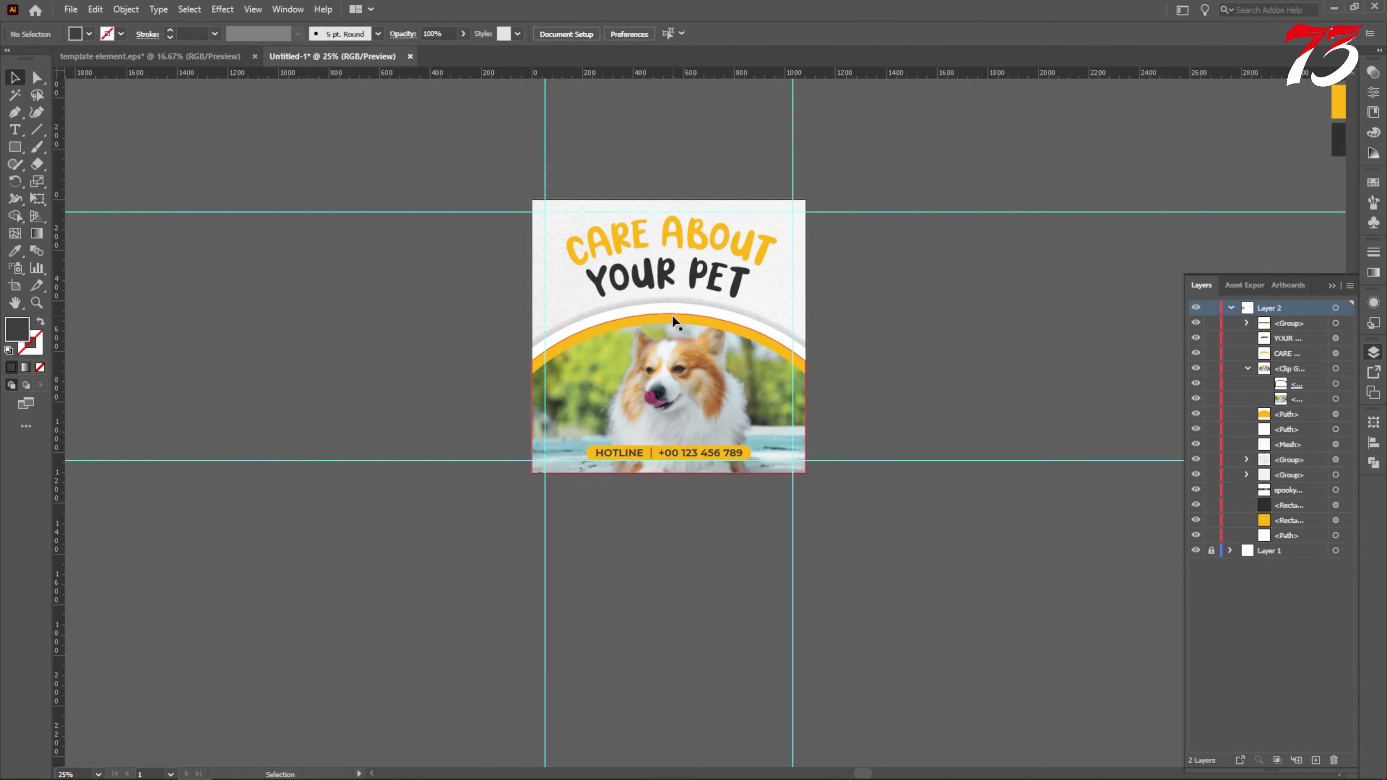
scroll(601, 350, "up", 1)
scroll(464, 197, "down", 1)
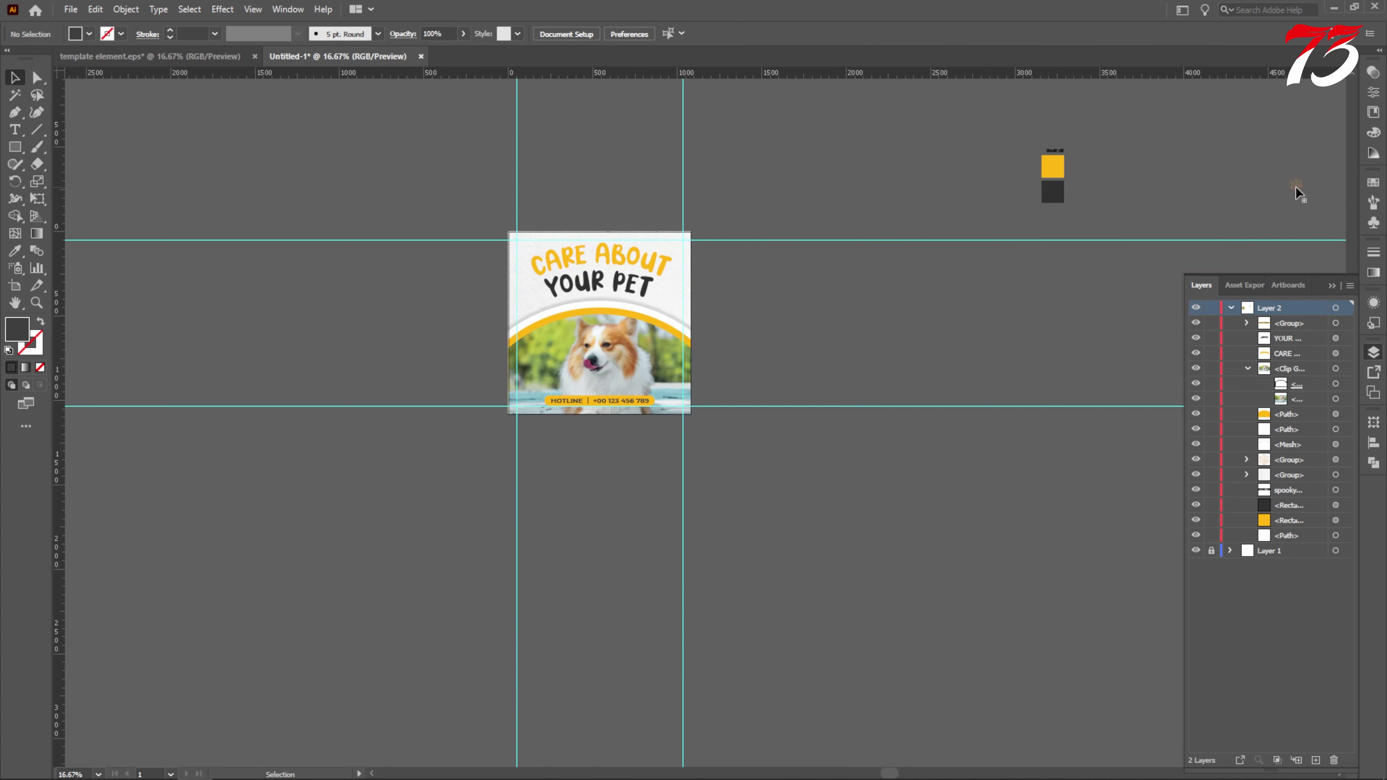
left_click_drag(1298, 191, 718, 282)
scroll(718, 282, "up", 3)
right_click(721, 285)
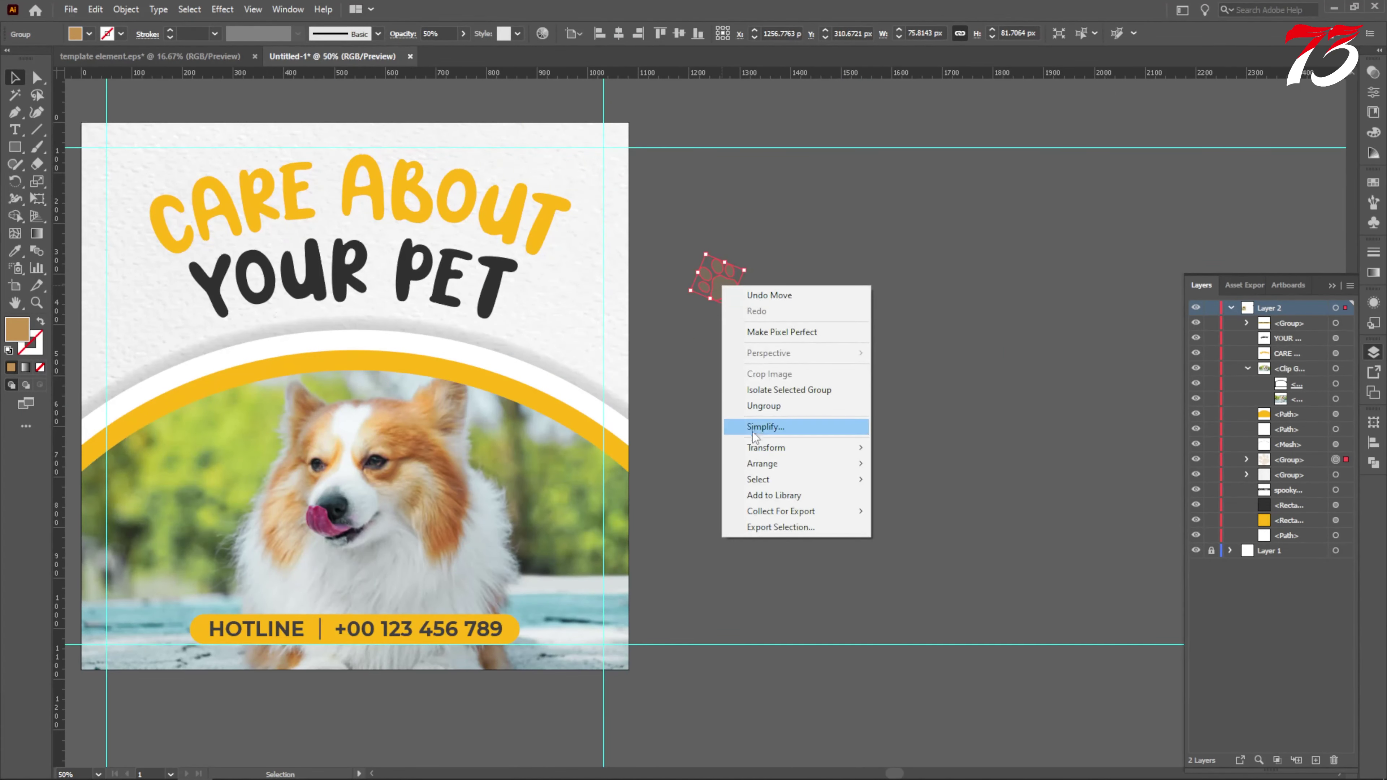
mouse_move(776, 464)
left_click(904, 462)
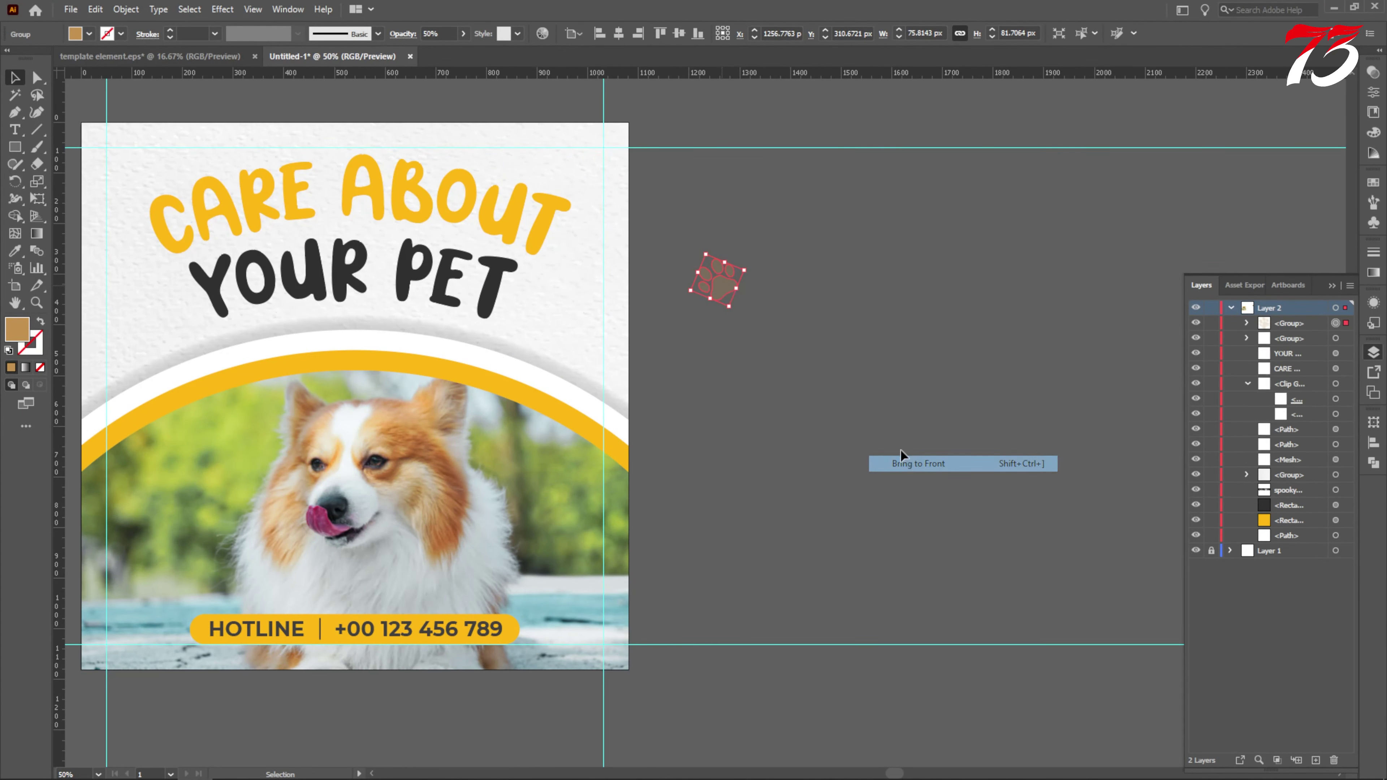
Recolour the paw print with the yellow of "CARE ABOUT" and place it left of "YOUR".
key("i")
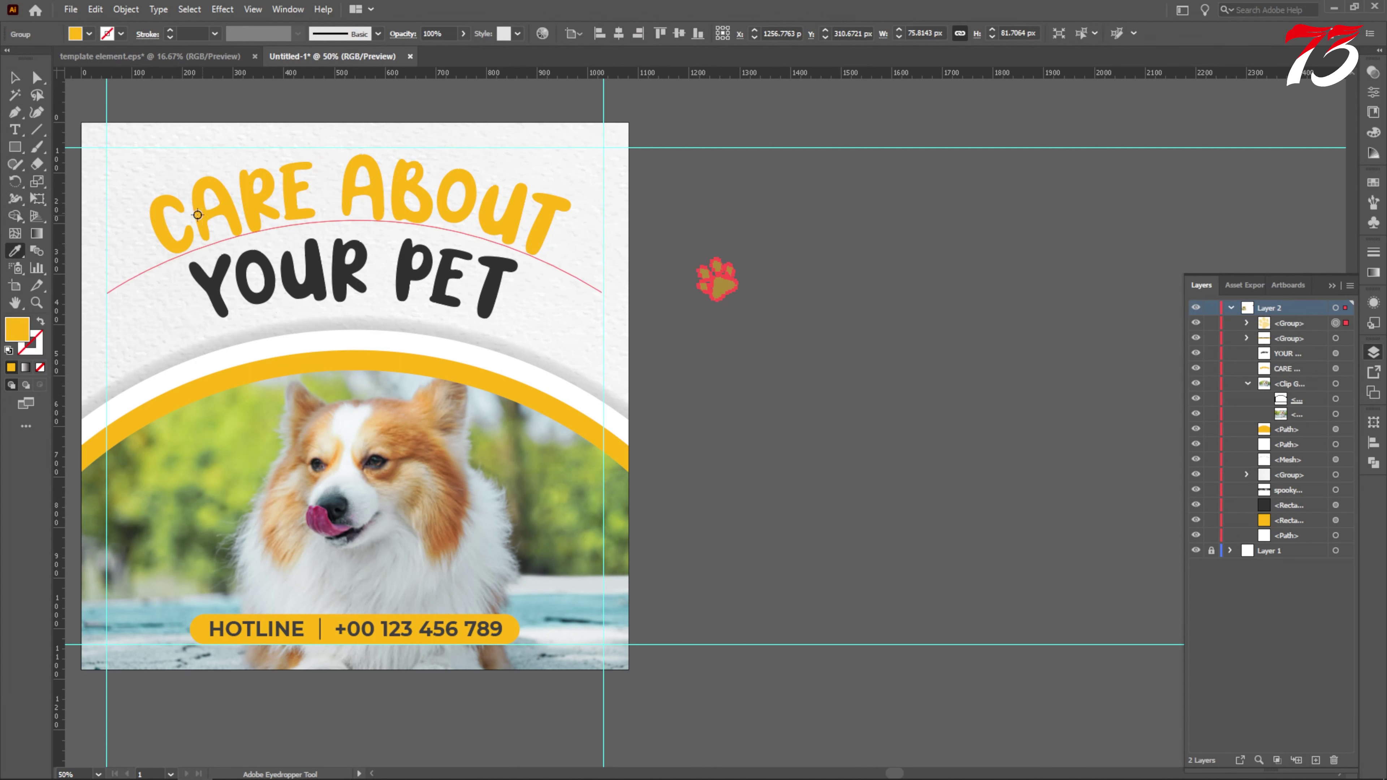
scroll(800, 235, "down", 1)
left_click_drag(750, 272, 365, 282)
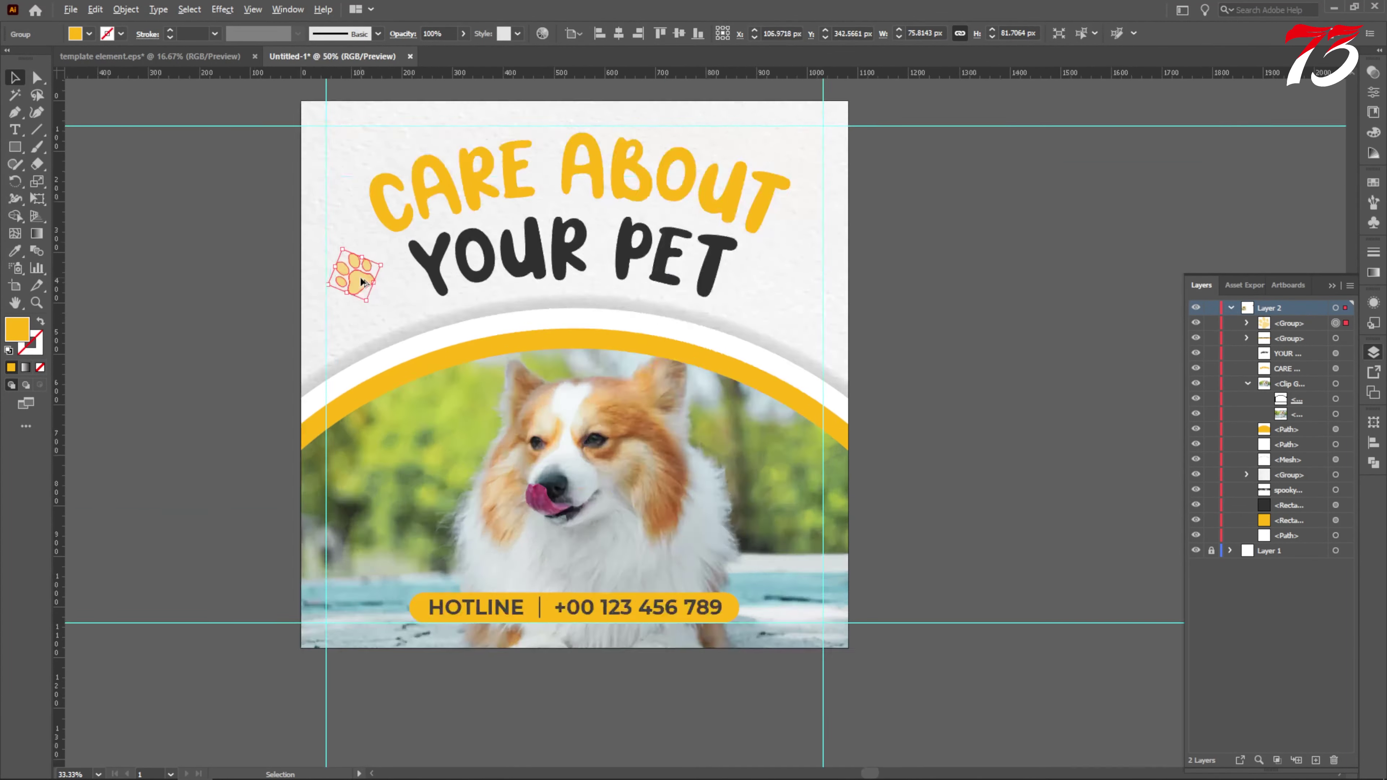
Make a reflected copy of the paw print and place it right of "PET", level with the original.
scroll(363, 280, "up", 3)
right_click(363, 280)
mouse_move(412, 440)
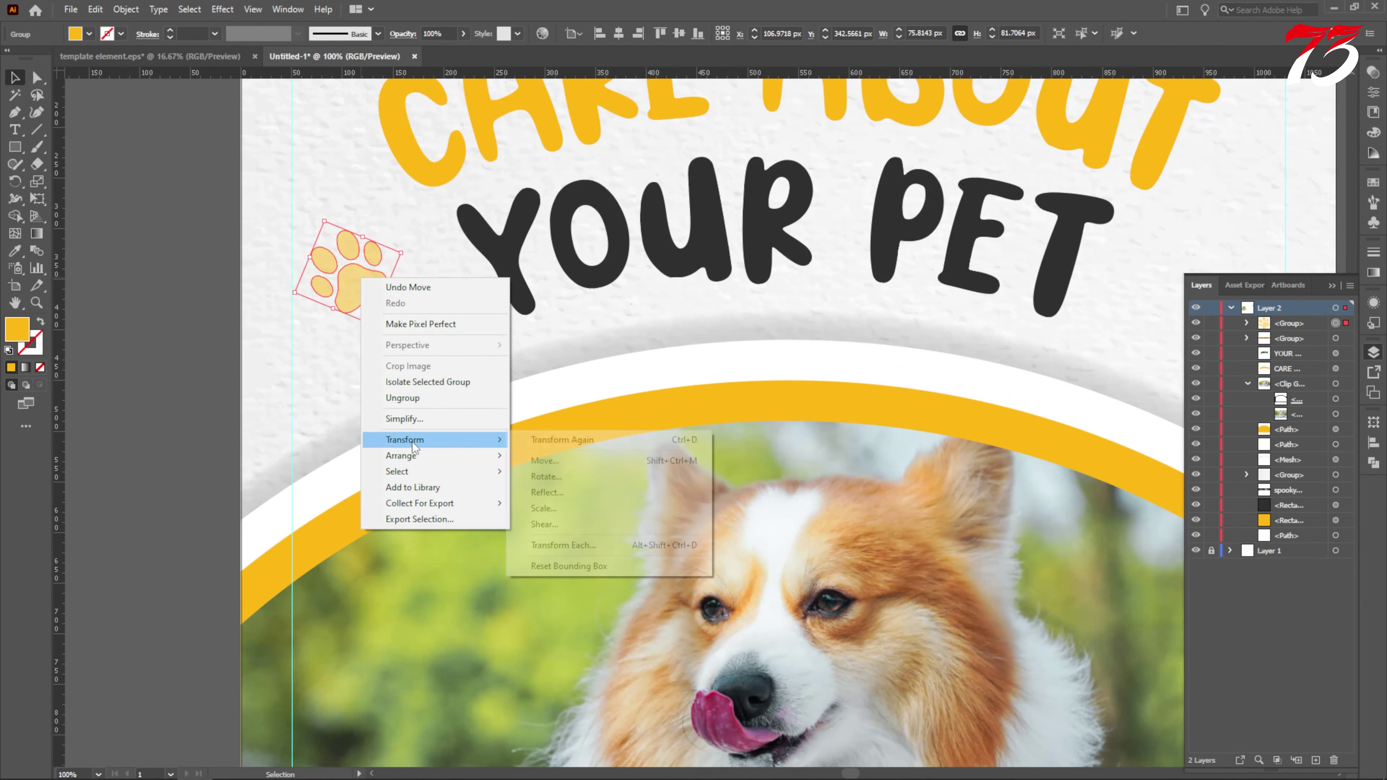
left_click(545, 488)
left_click(624, 486)
scroll(350, 324, "down", 1)
left_click_drag(350, 324, 936, 307)
key("ctrl+shift+a")
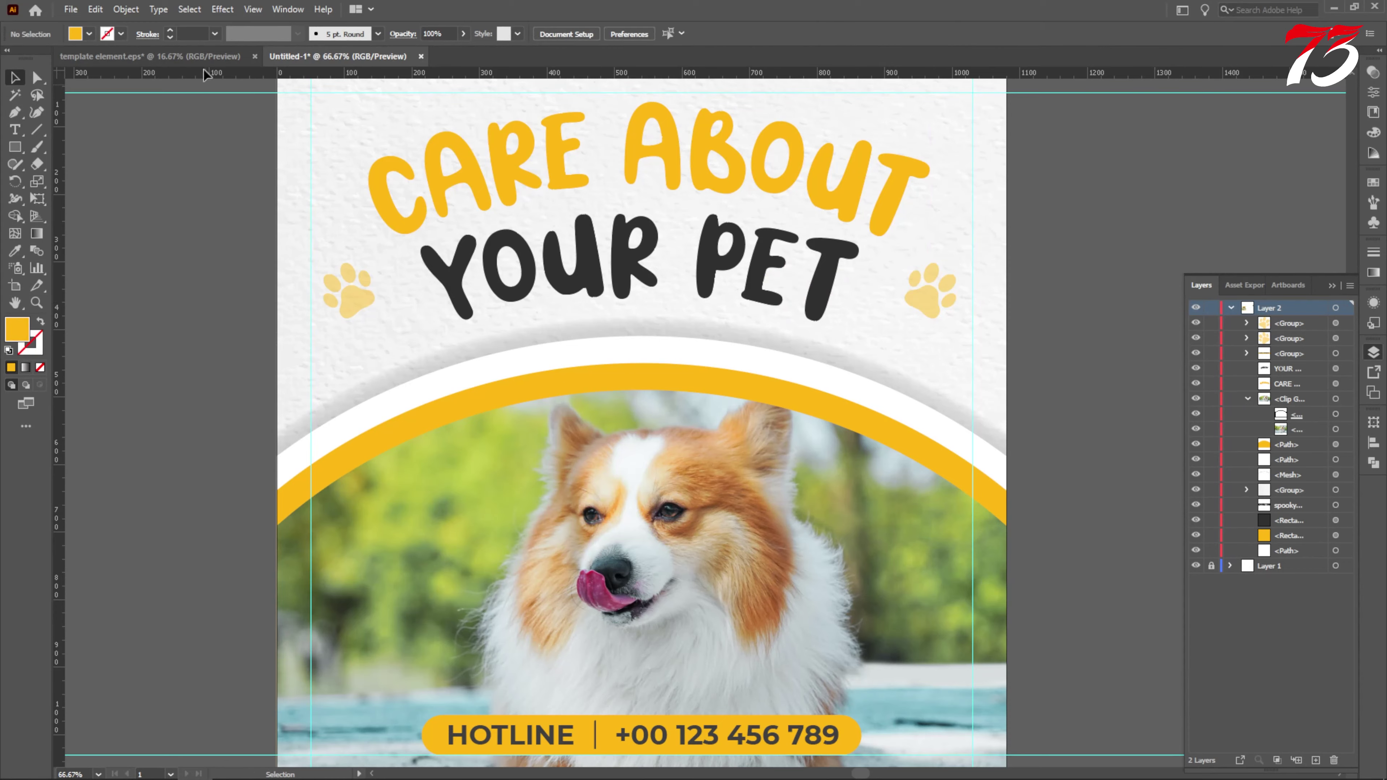
Bring the company logo and the three social icons from template element.eps into Untitled-1, right of the artboard.
left_click(150, 56)
scroll(529, 287, "down", 2)
scroll(656, 244, "left", 3)
scroll(764, 220, "down", 2)
scroll(765, 220, "up", 7)
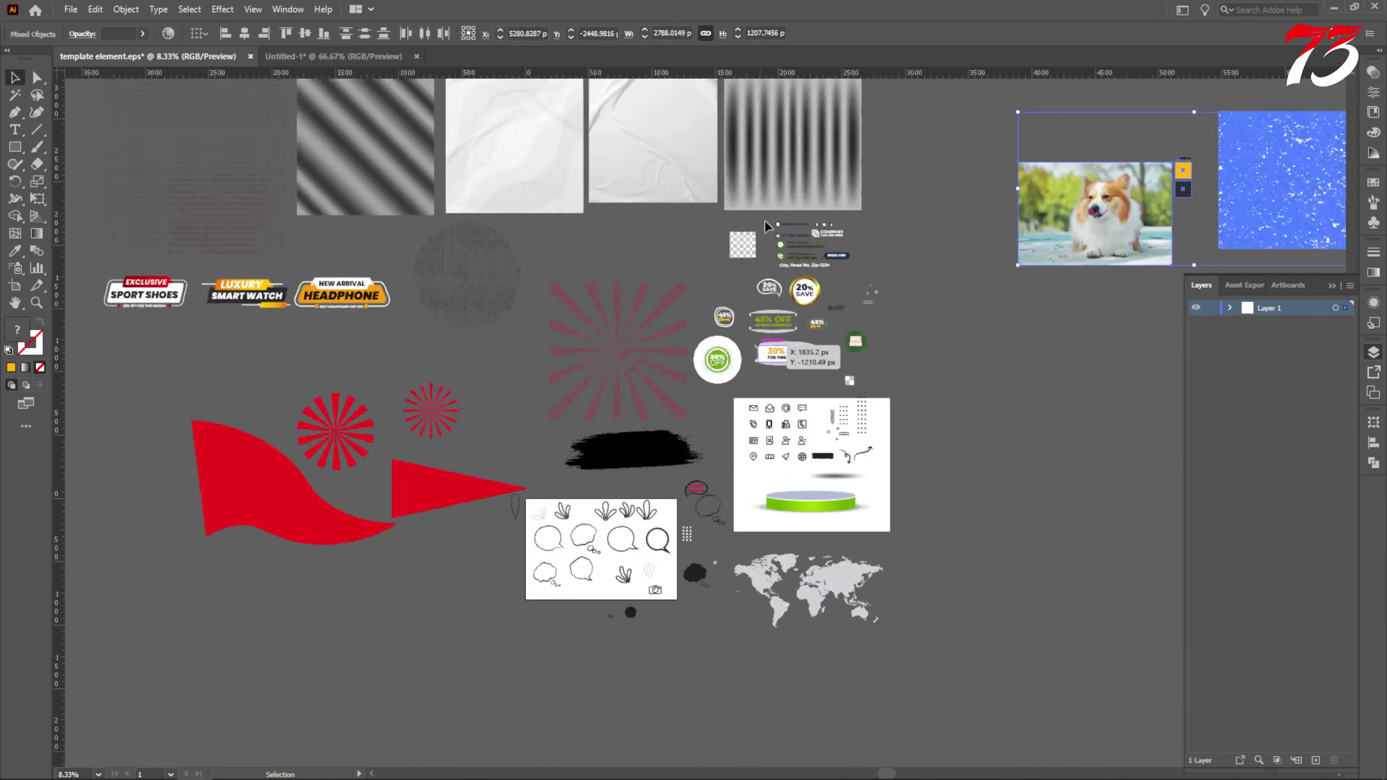
left_click_drag(938, 236, 322, 60)
left_click_drag(1181, 146, 1181, 146)
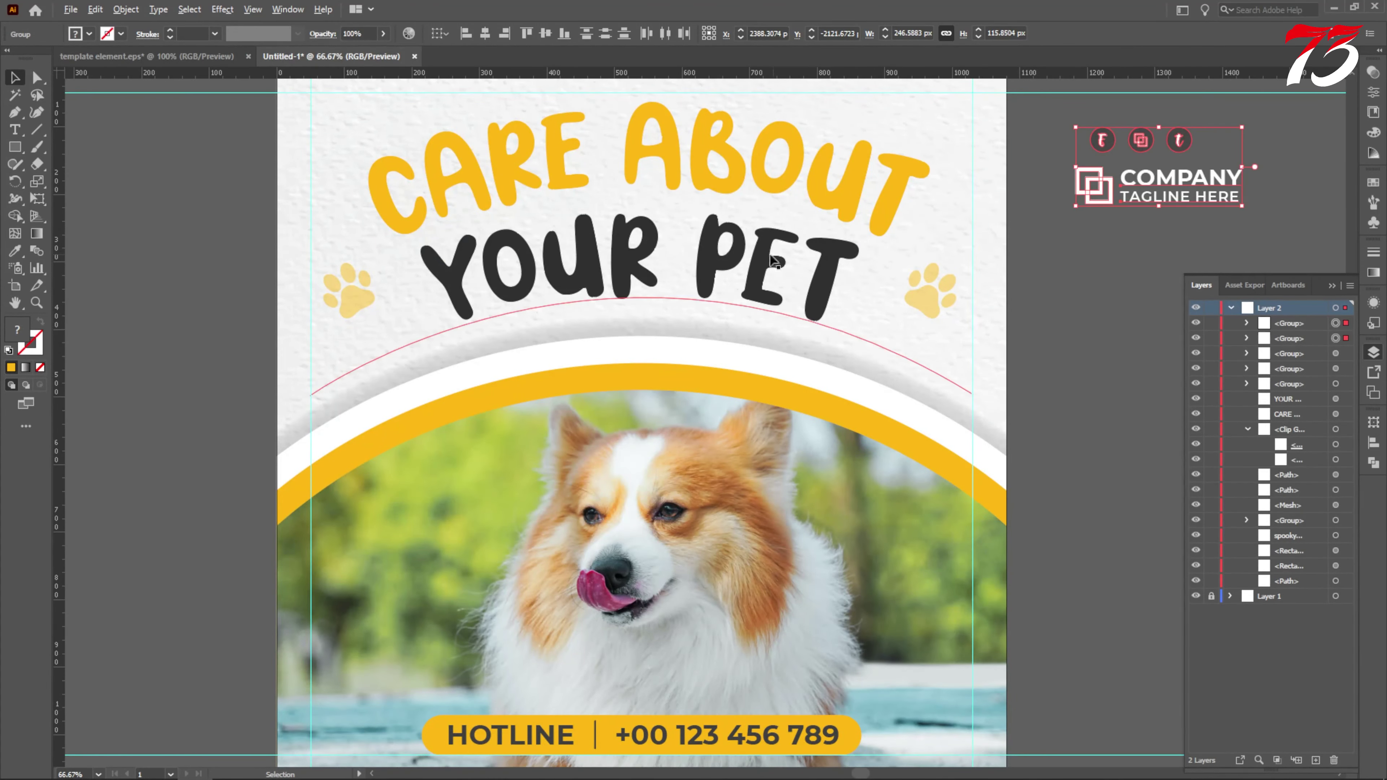
Recolour the company logo with the dark fill sampled from "YOUR PET".
scroll(762, 257, "down", 2)
scroll(1059, 272, "up", 2)
left_click(1022, 272)
left_click(996, 304)
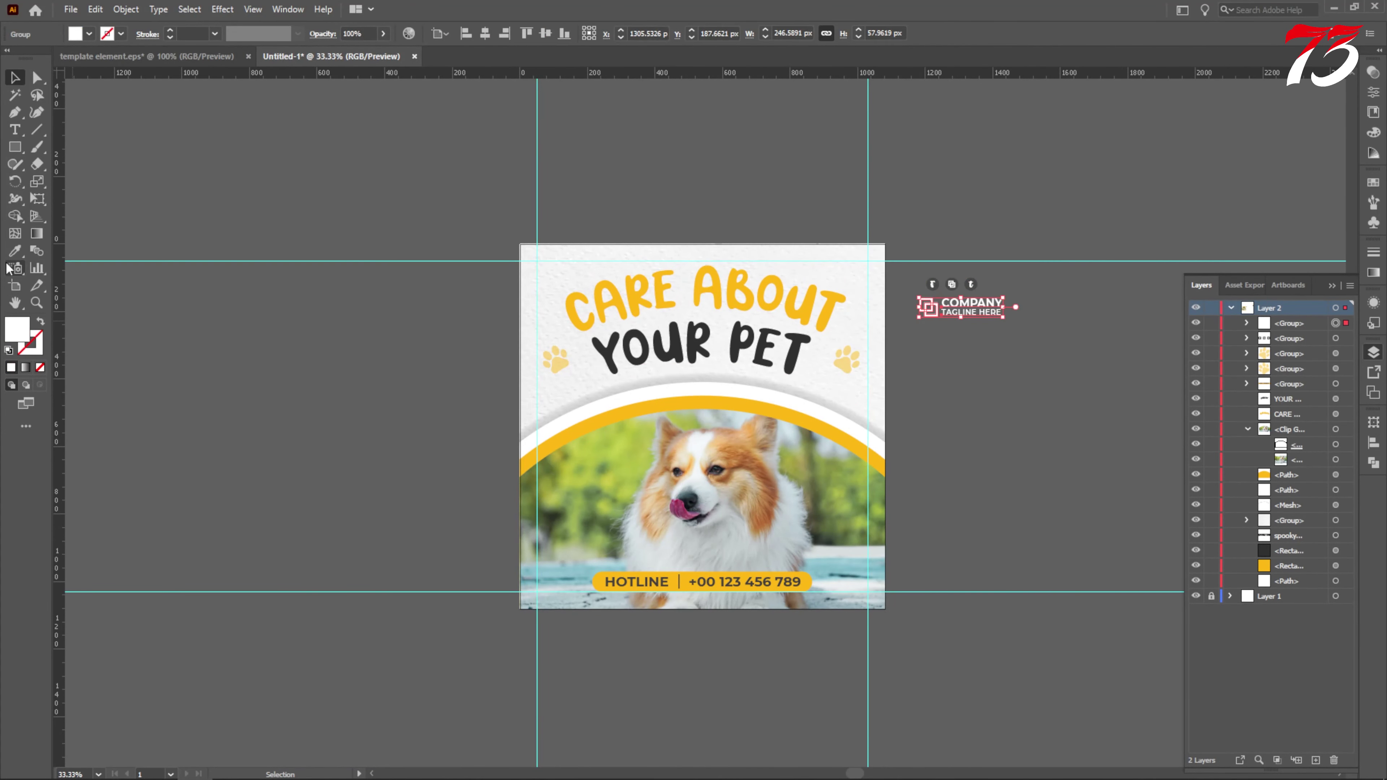
scroll(763, 382, "up", 2)
left_click(421, 304)
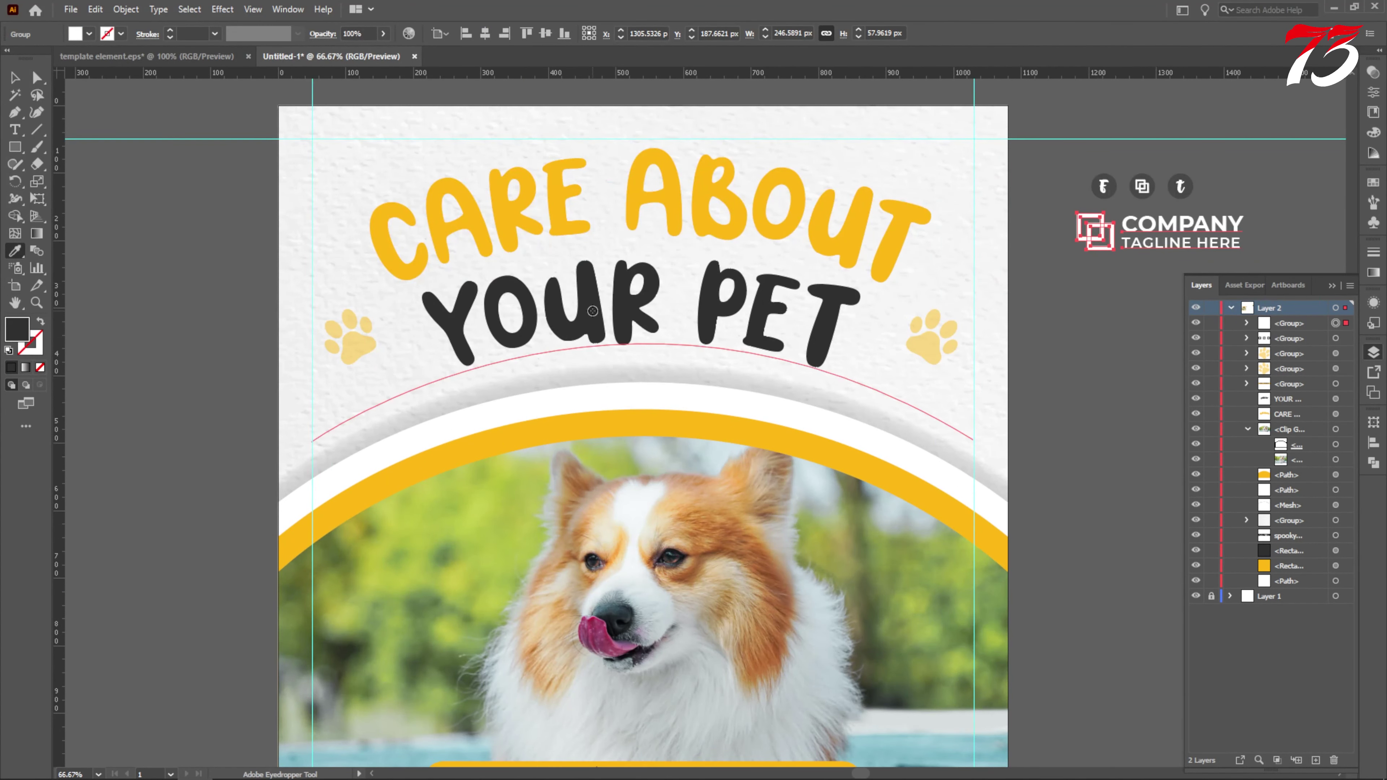
Place the company logo at the artboard's upper-left guide corner and scale it down to clear the headline.
key("ctrl+minus")
left_click_drag(1025, 256, 445, 198)
scroll(445, 198, "up", 4)
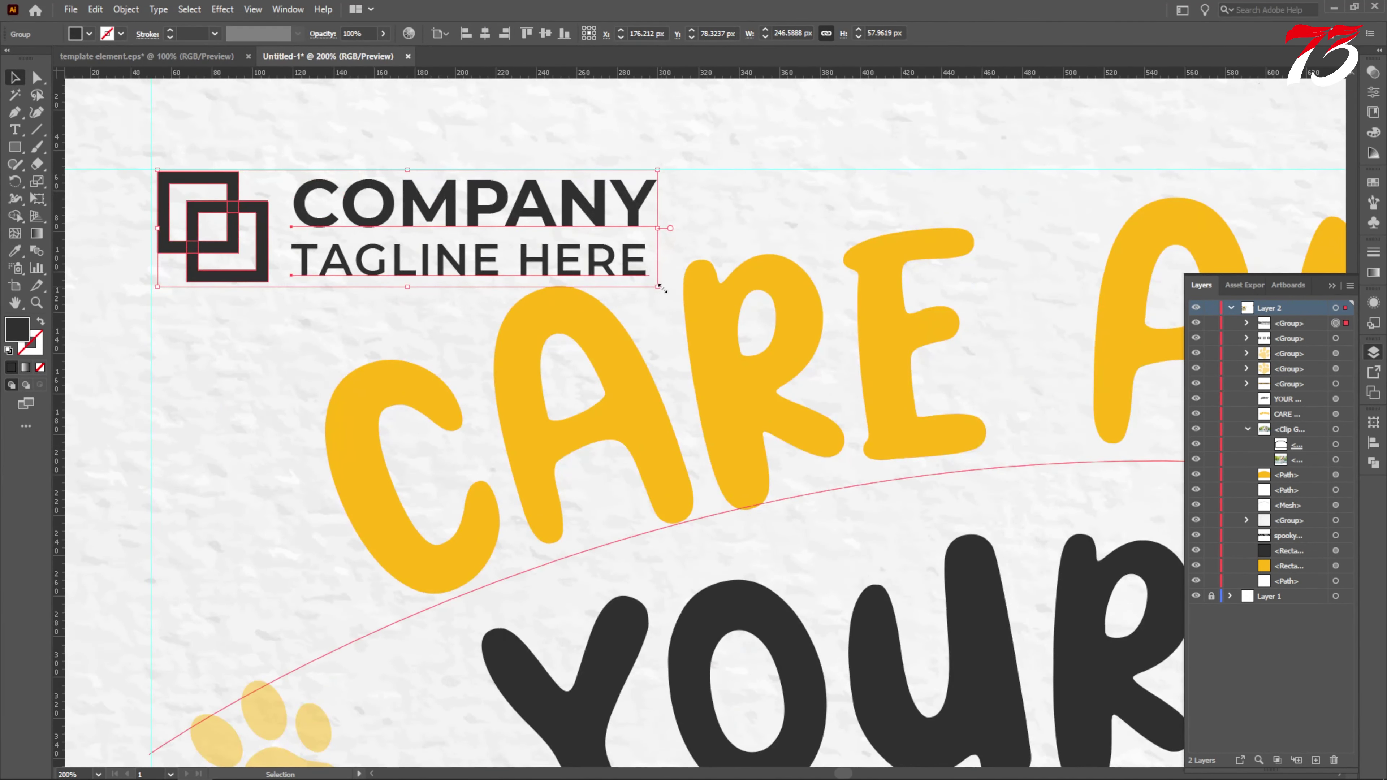
left_click_drag(657, 286, 451, 238)
scroll(192, 224, "up", 3)
left_click_drag(191, 224, 160, 225)
scroll(401, 249, "down", 7)
left_click(1043, 332)
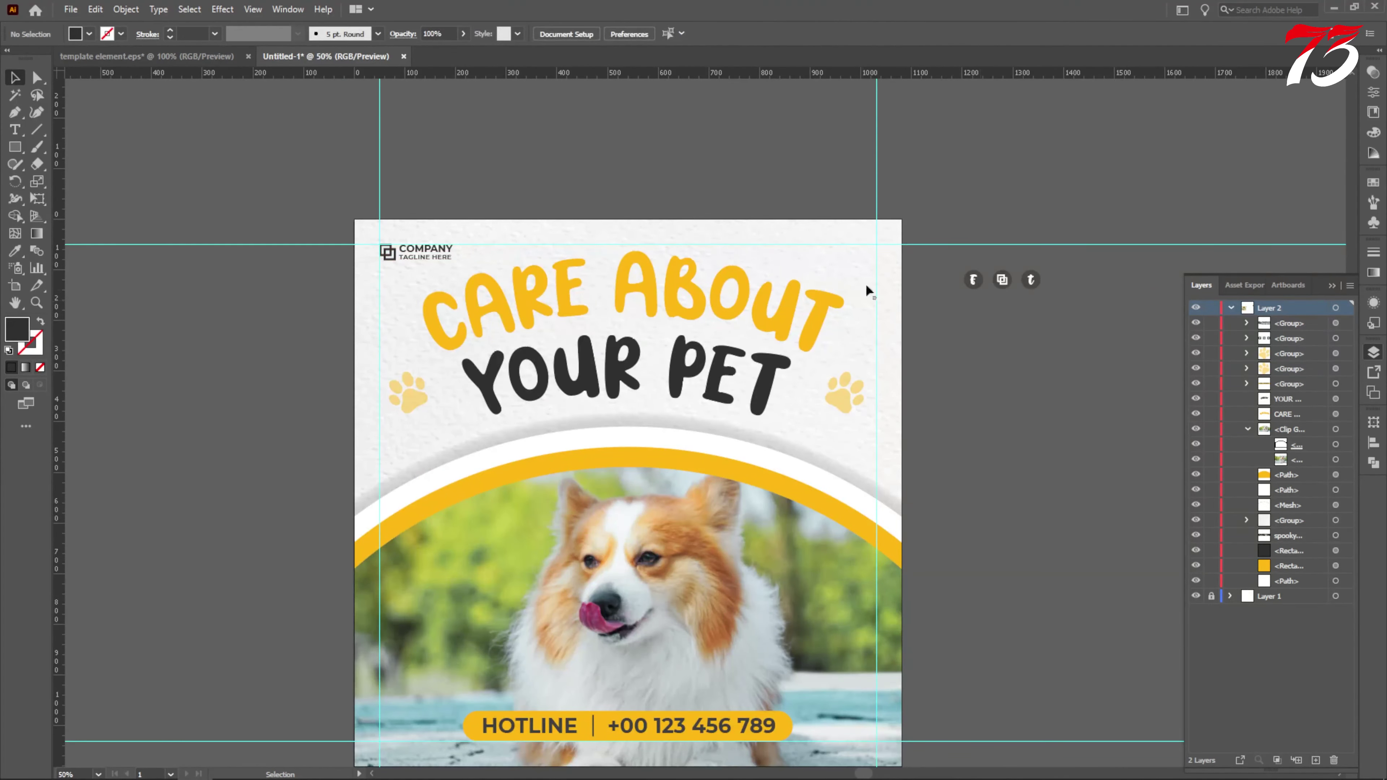
Place the three social icons at the artboard's upper-right guide corner and scale them to about 133 px wide overall.
left_click_drag(1003, 282, 875, 254)
scroll(920, 260, "up", 6)
left_click_drag(673, 286, 631, 290)
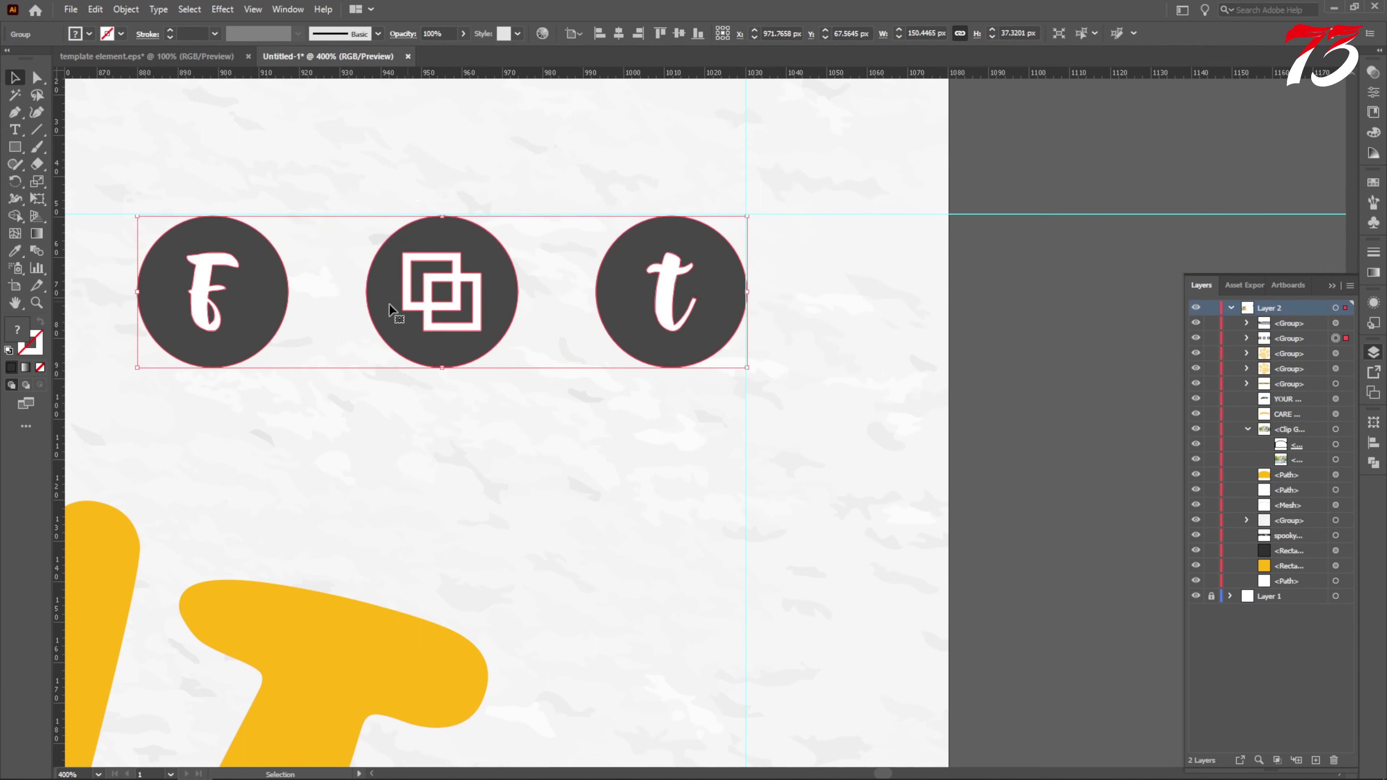
scroll(994, 271, "down", 4)
scroll(1011, 274, "down", 4)
scroll(909, 283, "up", 4)
left_click_drag(814, 285, 834, 278)
left_click(603, 93)
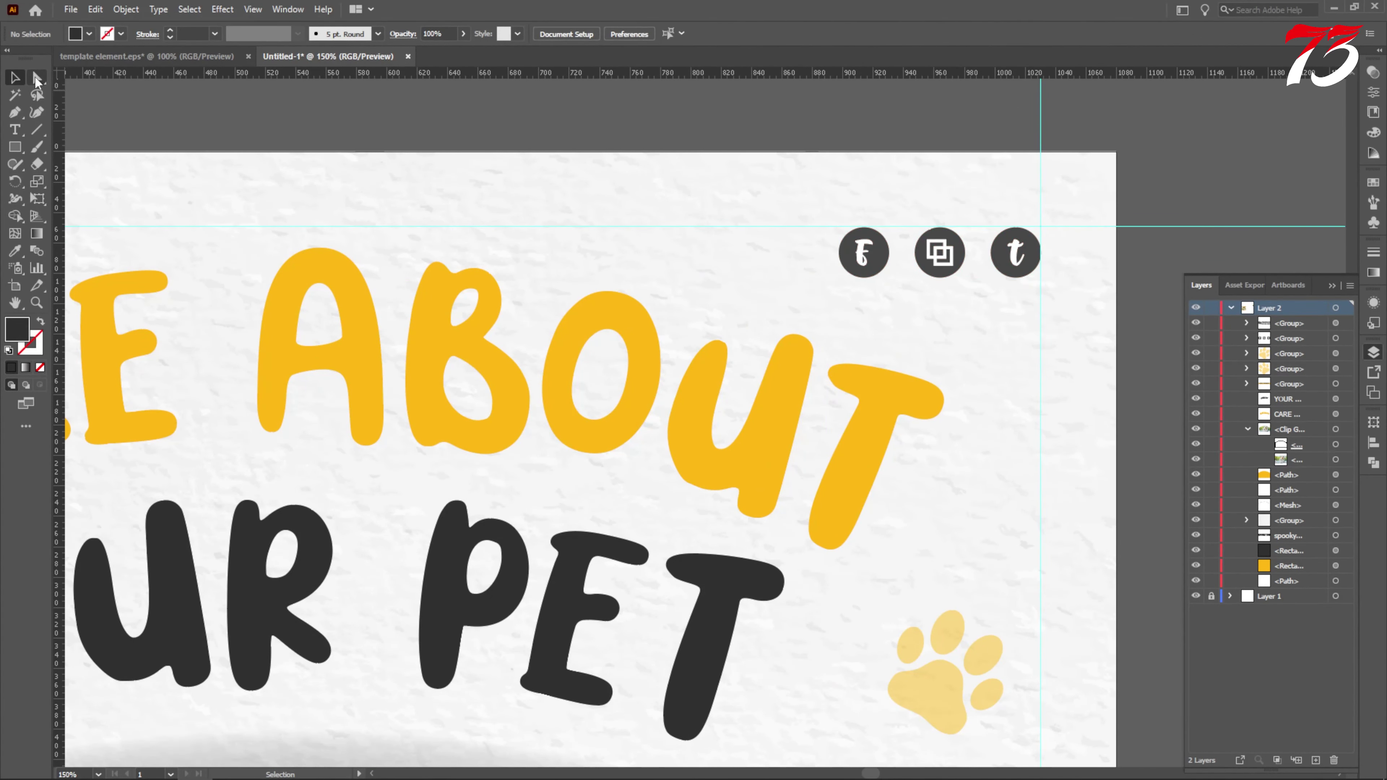
Recolour the three social icon circles with the dark fill of "YOUR PET".
scroll(967, 267, "up", 2)
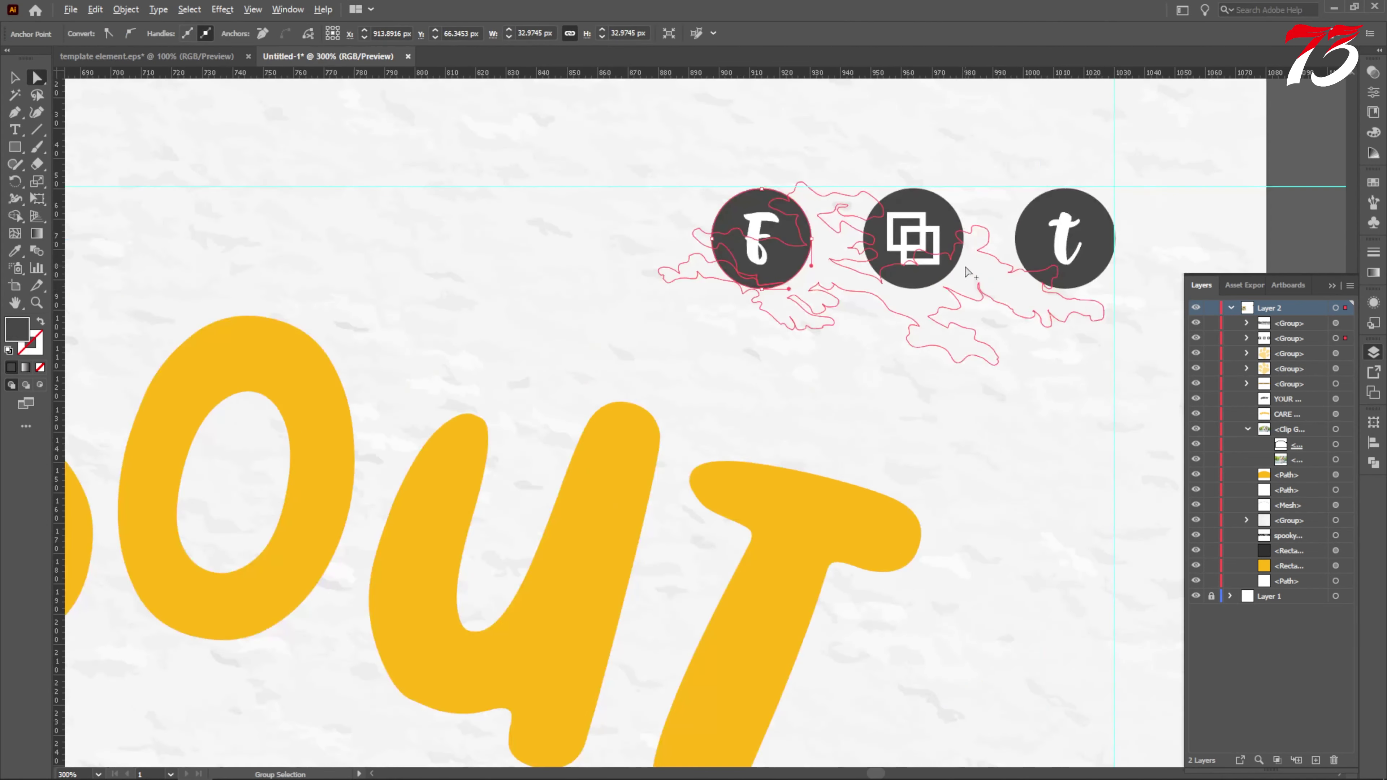
left_click(916, 281, "shift")
left_click(1048, 279, "shift")
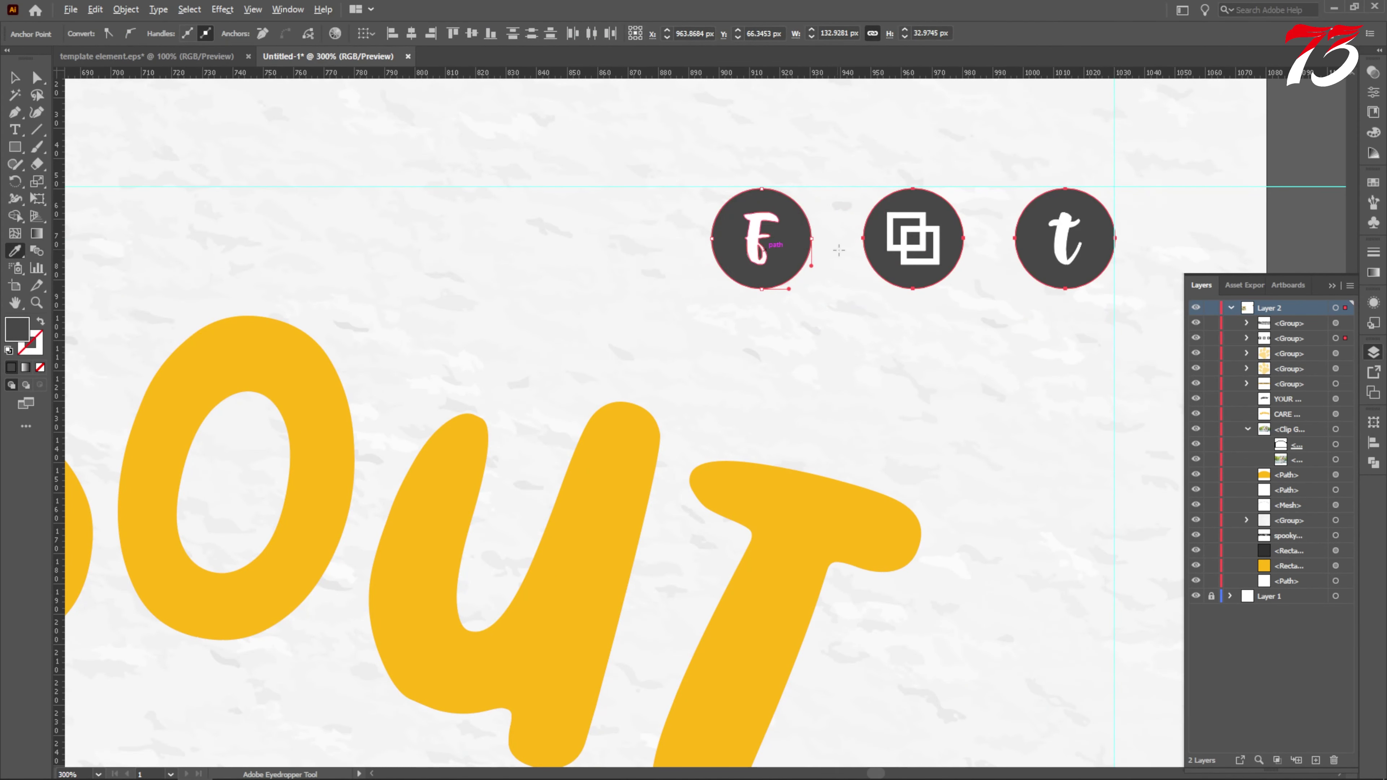
scroll(839, 249, "down", 4)
scroll(517, 396, "down", 4)
Recolour "HOTLINE", the divider and the phone number with the dark fill of "YOUR PET".
left_click(34, 78)
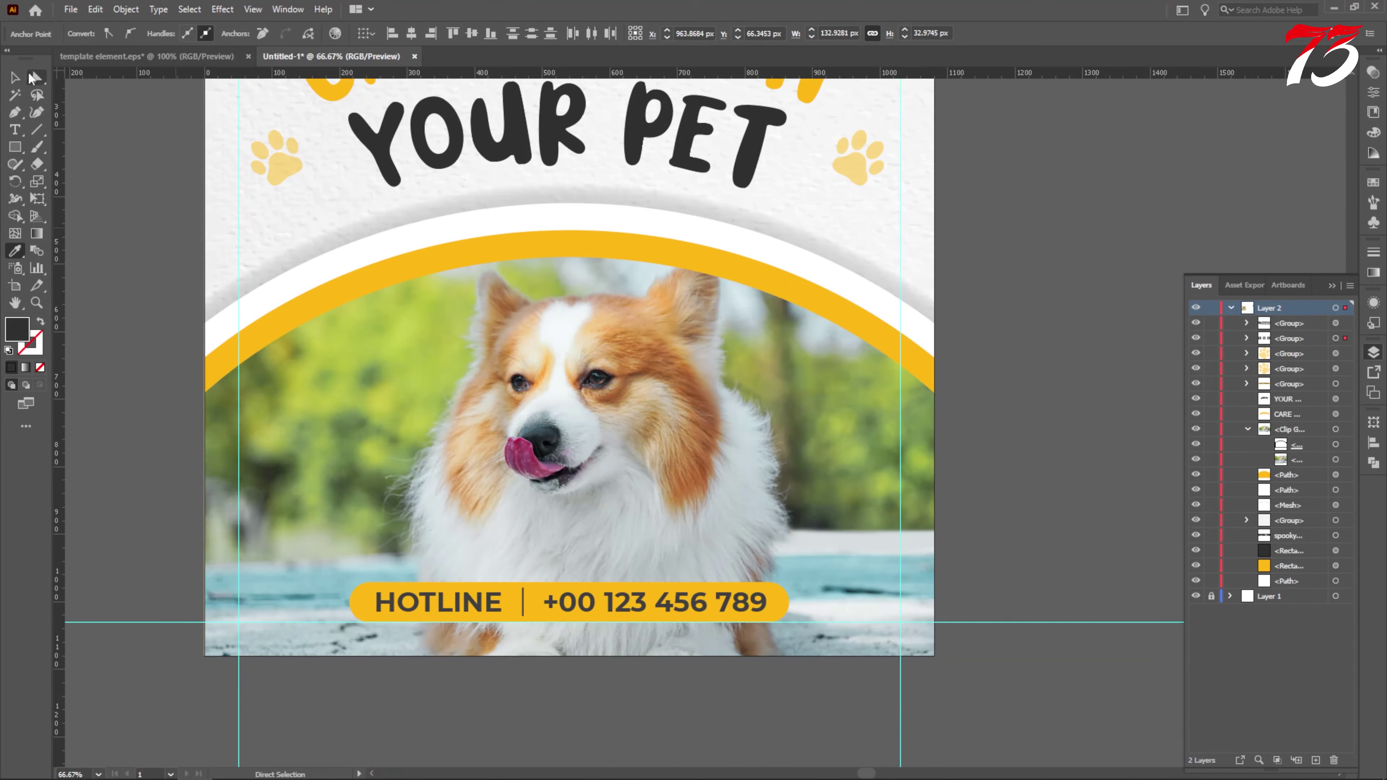
scroll(526, 628, "up", 4)
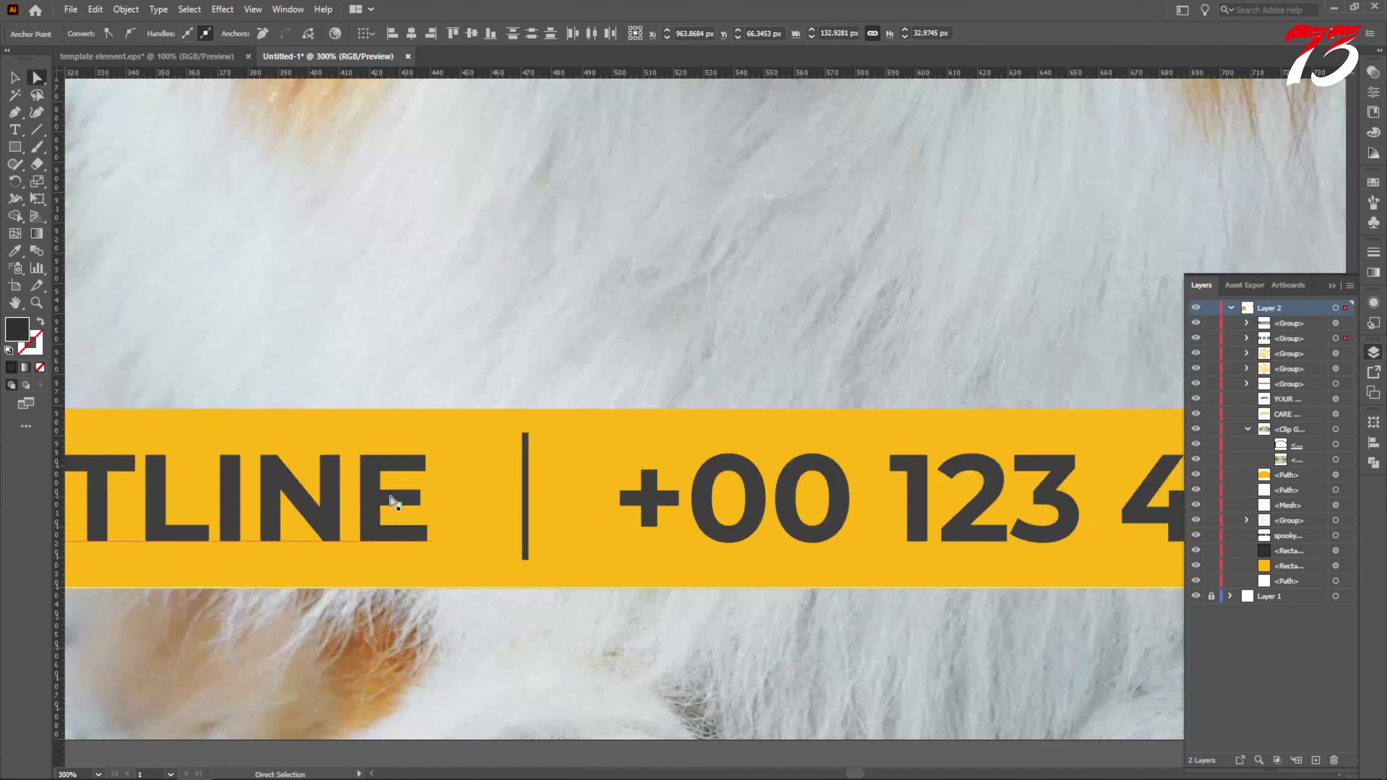
left_click(525, 526, "shift")
left_click(642, 523, "shift")
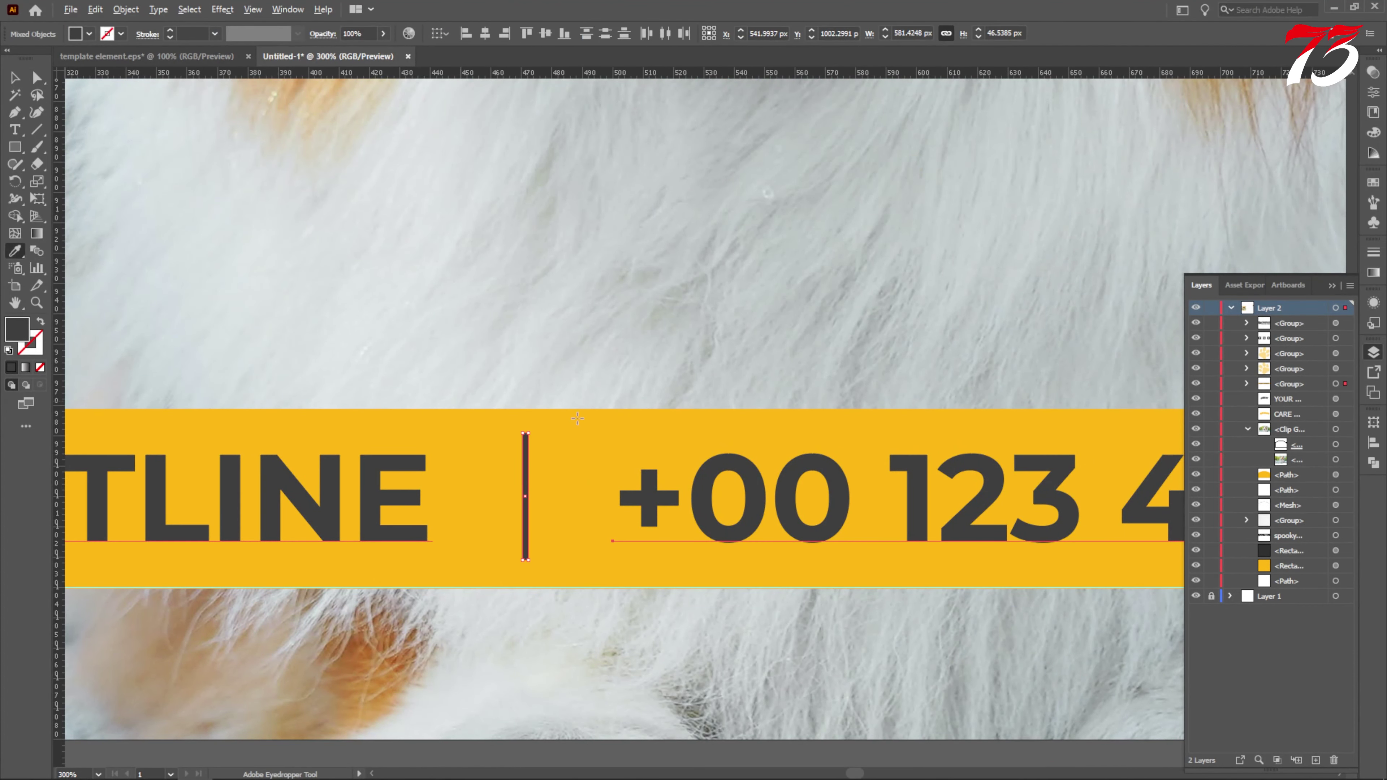
scroll(713, 427, "down", 5)
scroll(710, 383, "up", 2)
scroll(704, 222, "up", 3)
left_click(646, 191)
Group all the artwork on the artboard, and fit the artboard in view.
scroll(621, 251, "down", 5)
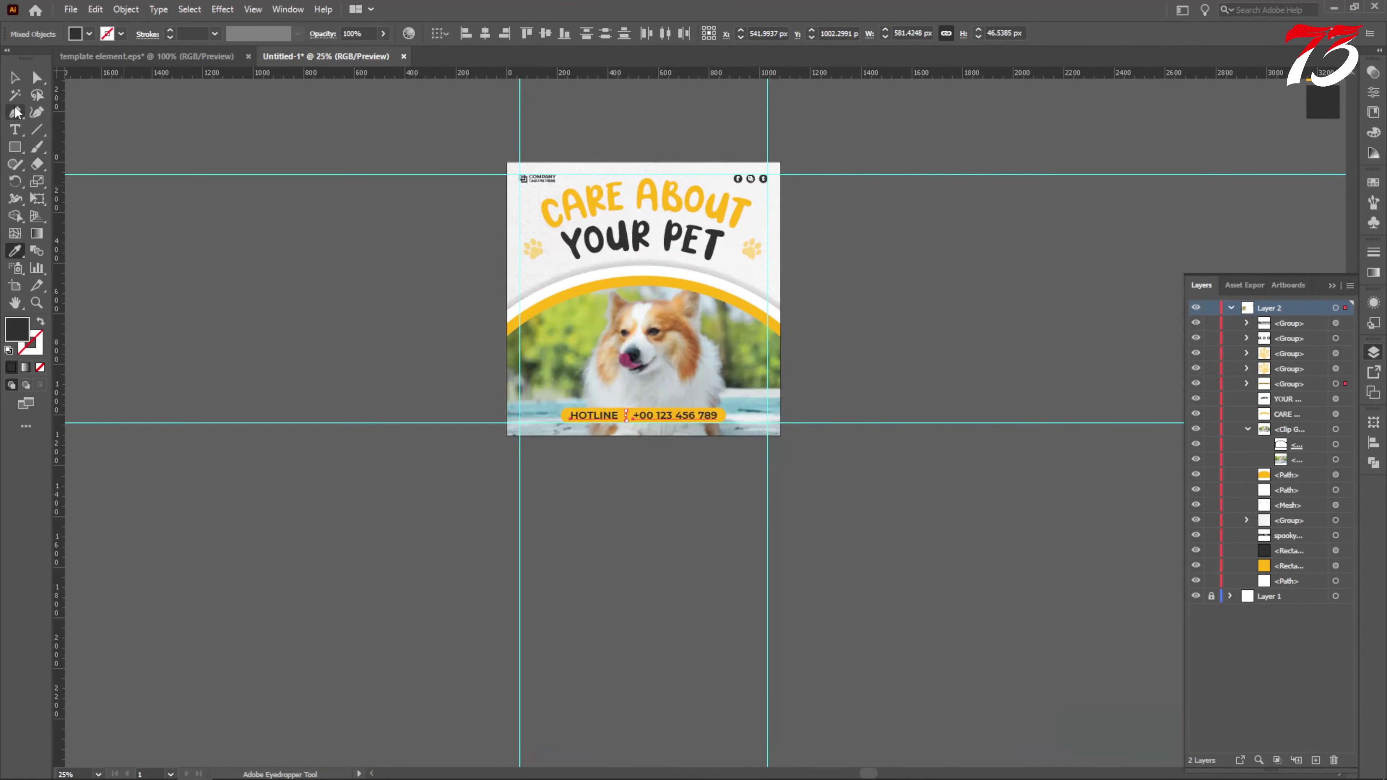
left_click(87, 160)
scroll(474, 242, "up", 1)
key("ctrl+a")
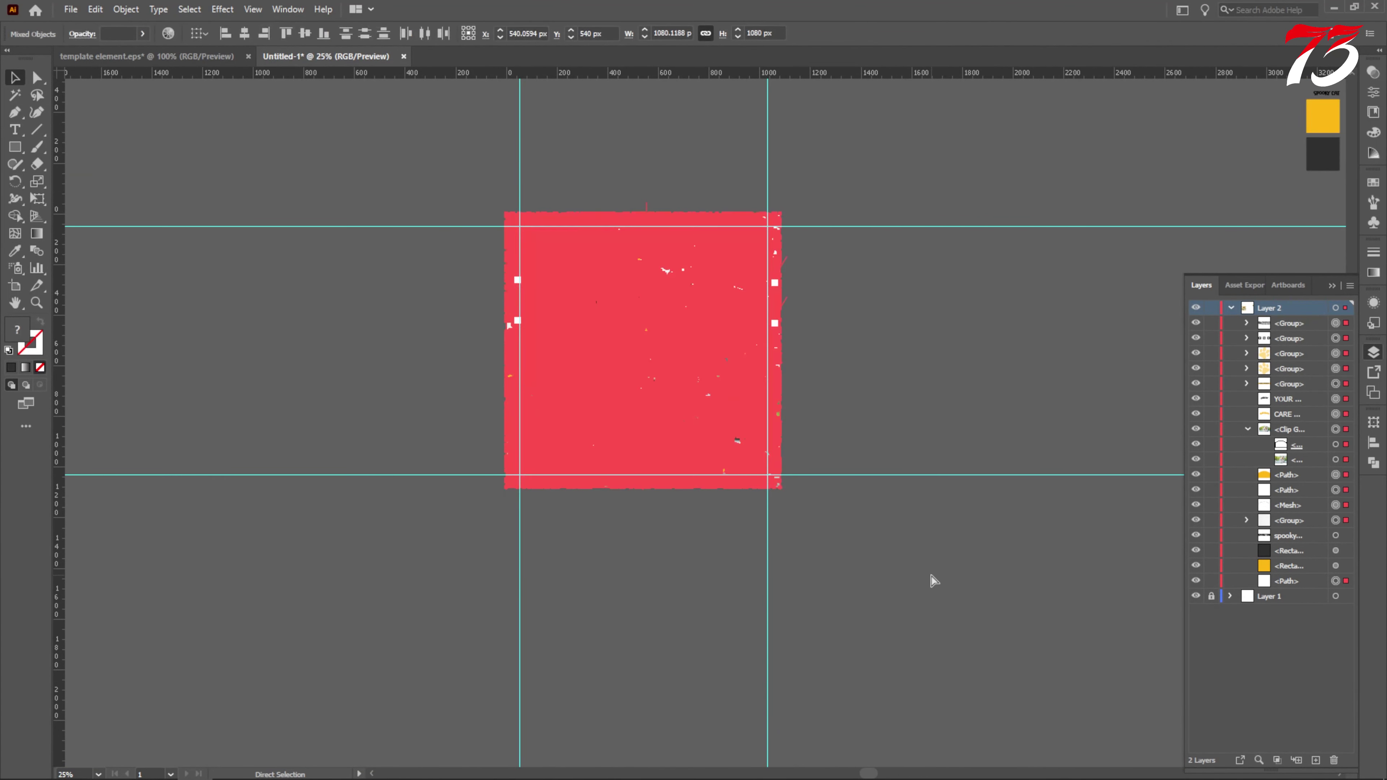
key("ctrl+g")
key("ctrl+shift+a")
key("ctrl+0")
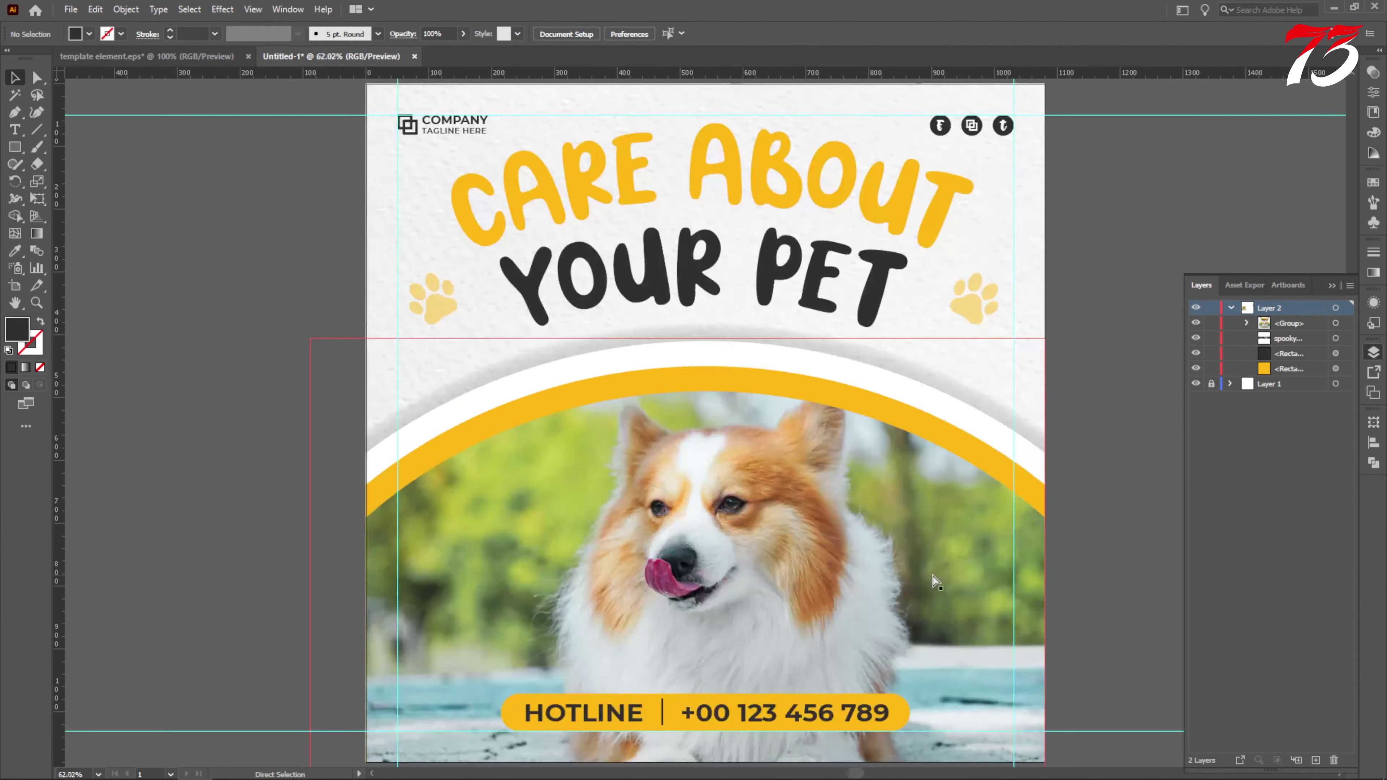